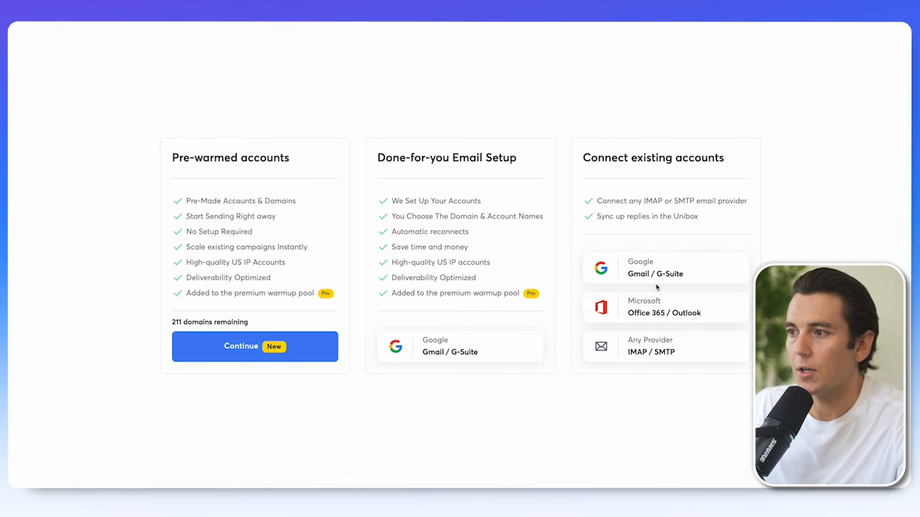
Step: Open the connection page for an existing Microsoft Office 365 / Outlook account and read the SMTP enabling instructions for accounts bought directly from Microsoft
click(630, 270)
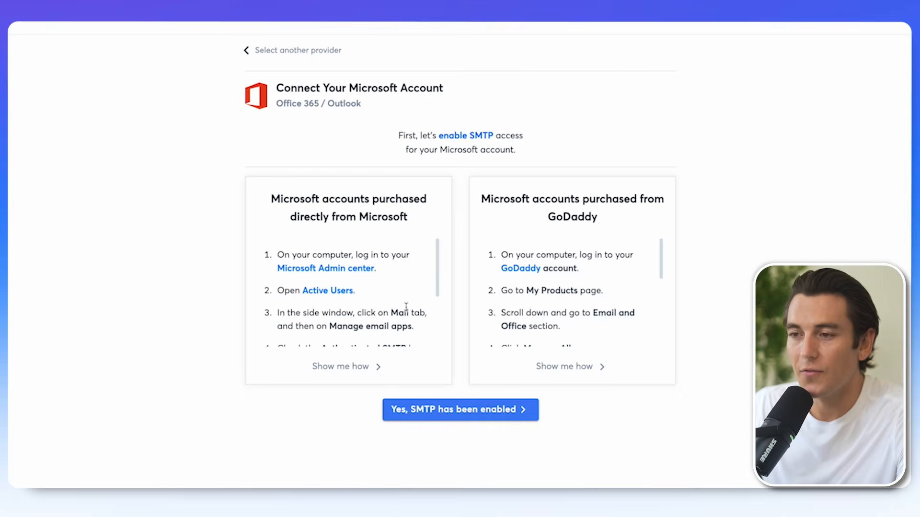
scroll(407, 311, down, 4)
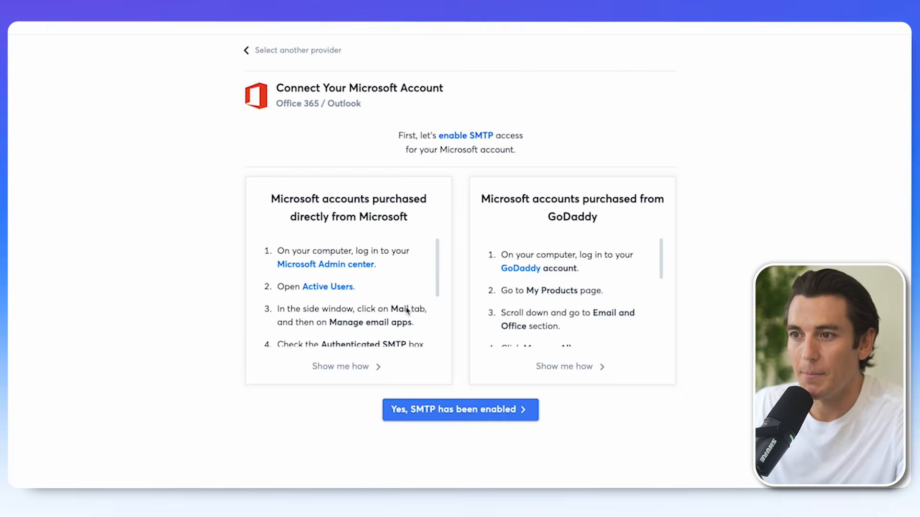
scroll(406, 310, up, 3)
scroll(406, 311, down, 3)
scroll(406, 310, up, 3)
scroll(406, 309, down, 3)
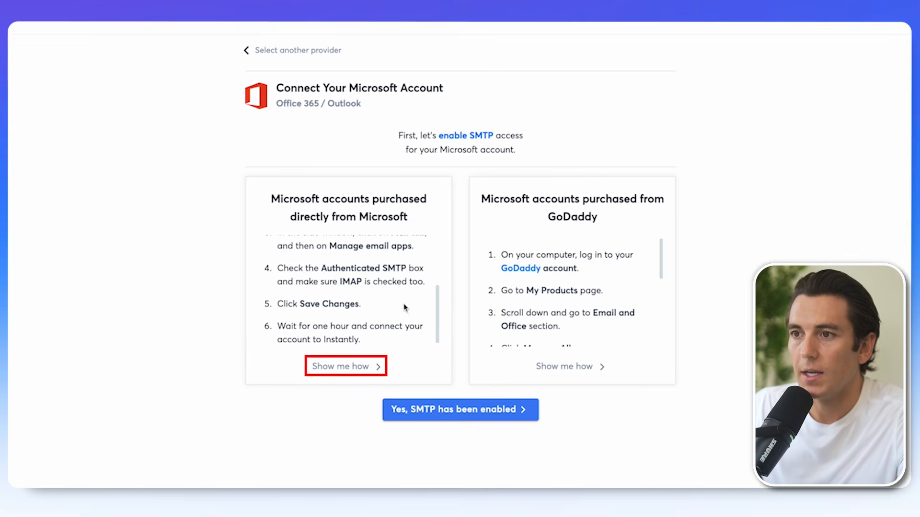
scroll(404, 308, up, 3)
scroll(404, 303, down, 3)
scroll(403, 307, up, 3)
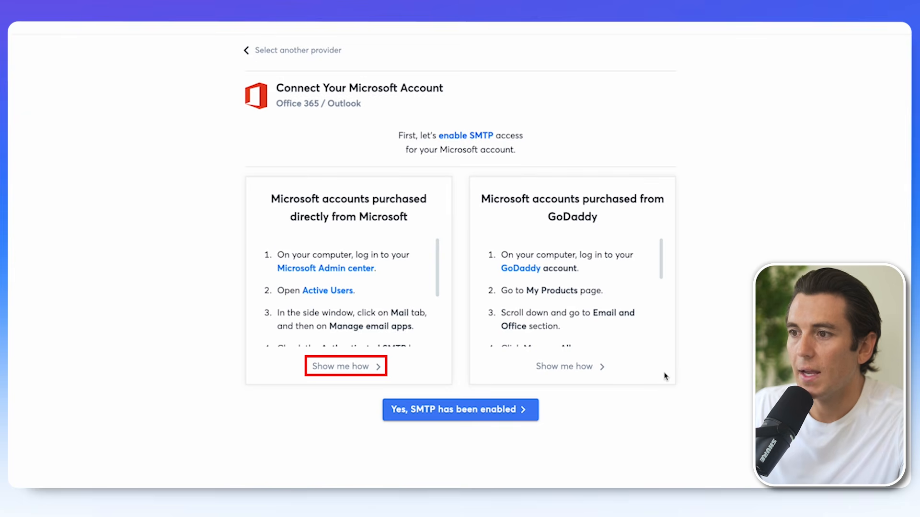
Step: Open the walkthrough article on SMTP settings for accounts purchased directly from Microsoft and skim it through to the related articles
click(351, 367)
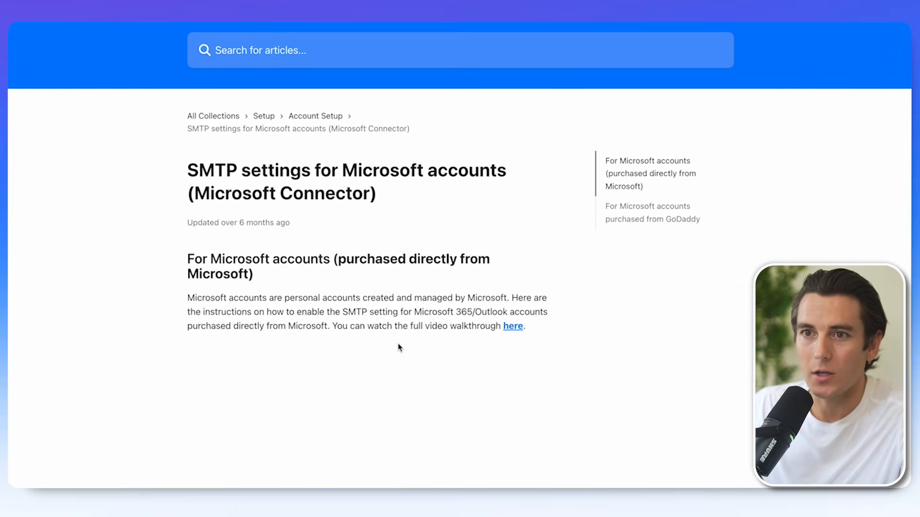
scroll(399, 347, down, 15)
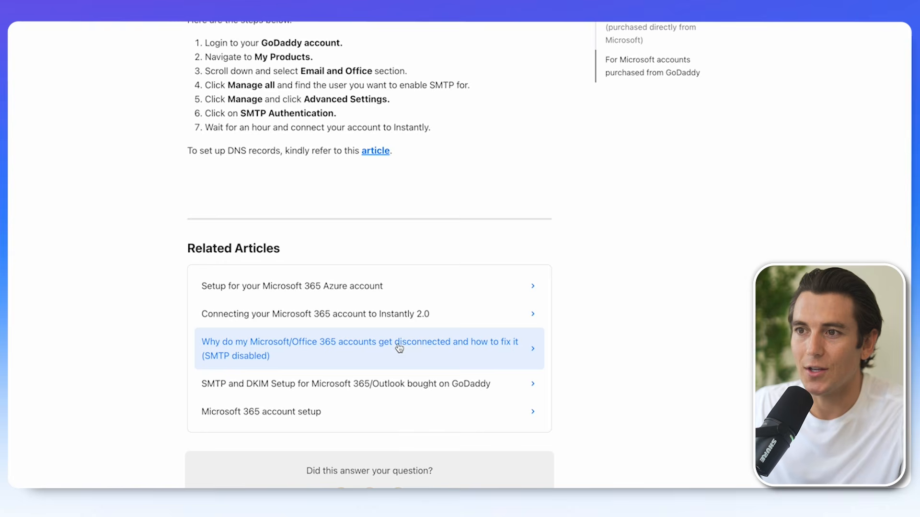
scroll(410, 269, up, 15)
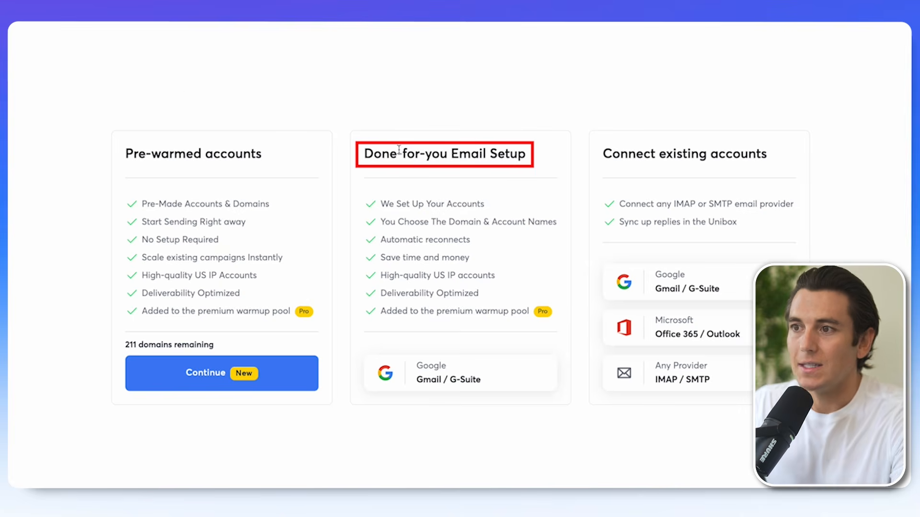
Step: Examine the account setup options, especially the feature list of Done-for-you Email Setup
drag(364, 154, 499, 153)
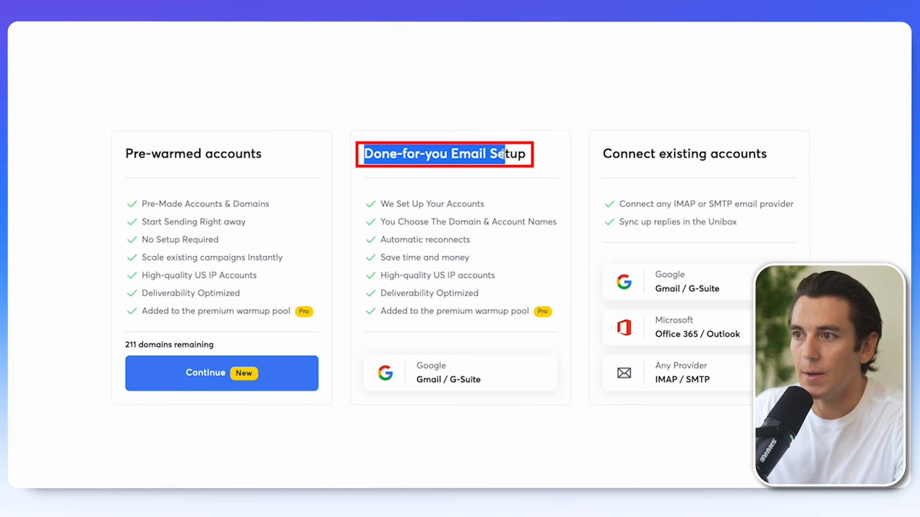
click(505, 156)
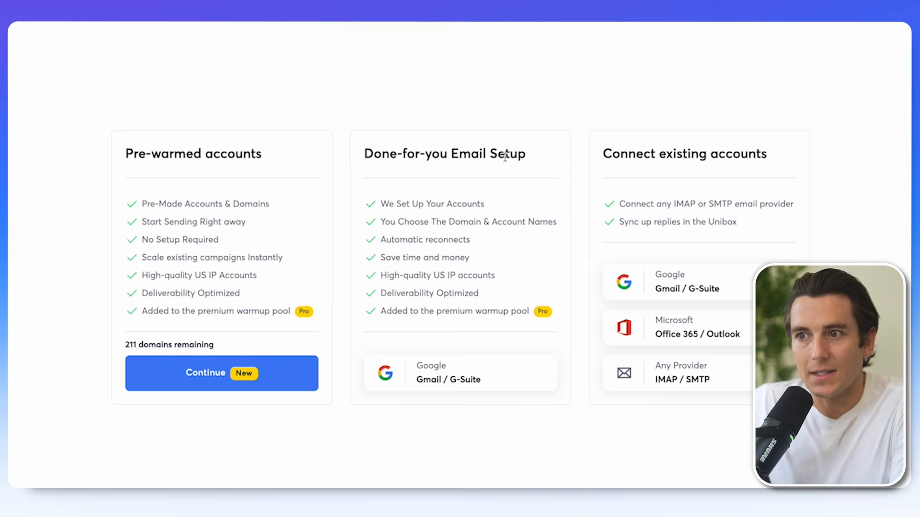
drag(700, 154, 899, 261)
click(880, 254)
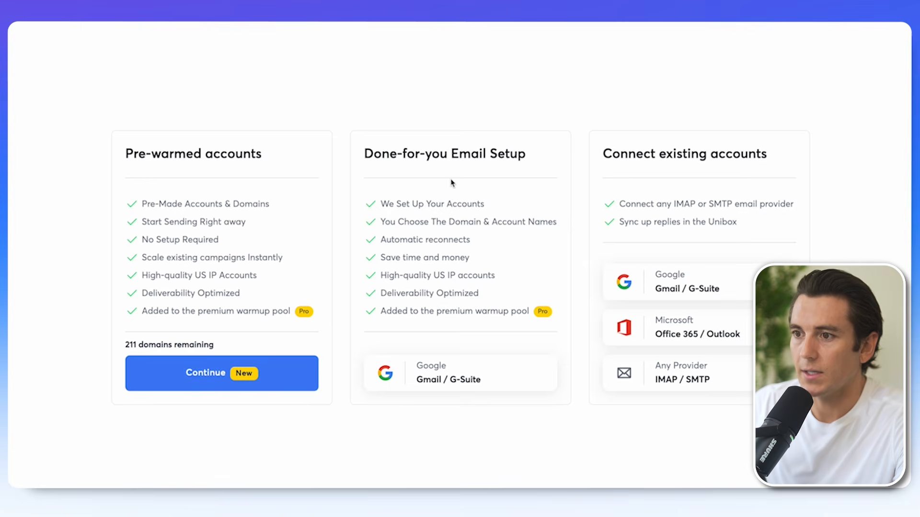
drag(368, 149, 503, 246)
click(504, 253)
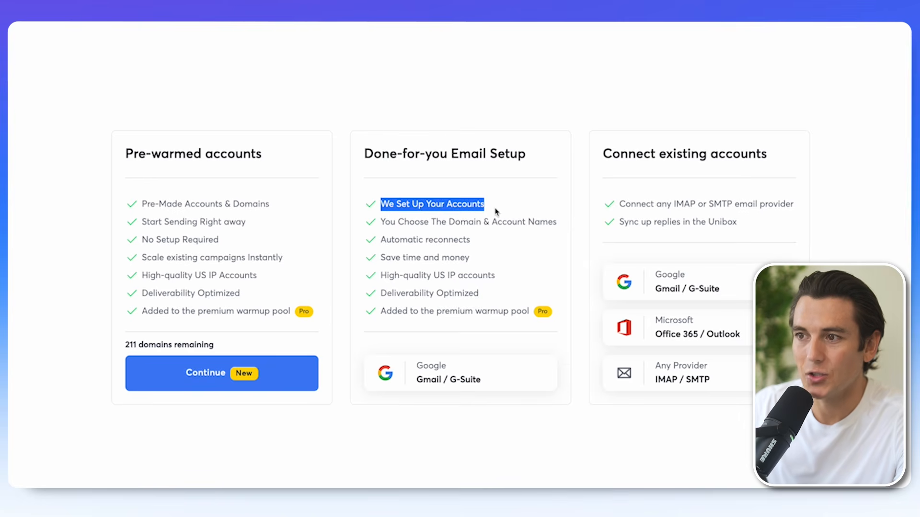
drag(389, 222, 530, 225)
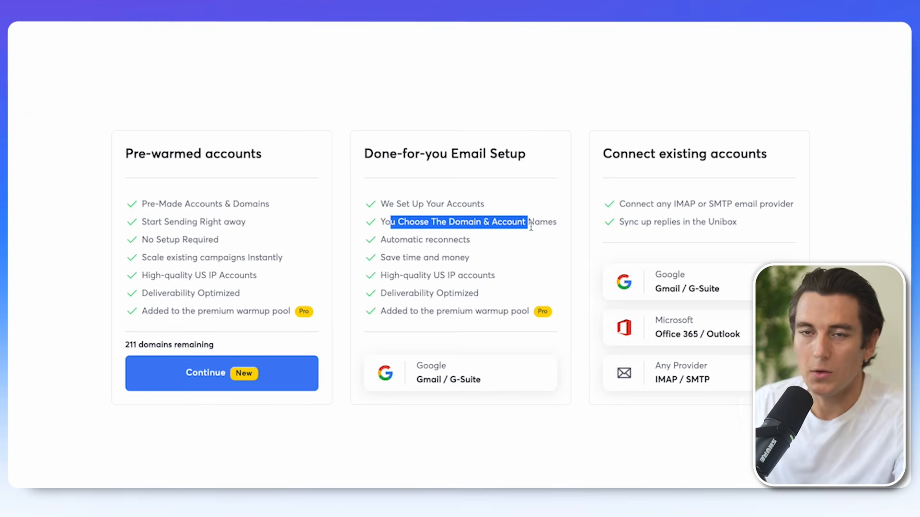
drag(386, 240, 466, 239)
drag(403, 257, 467, 258)
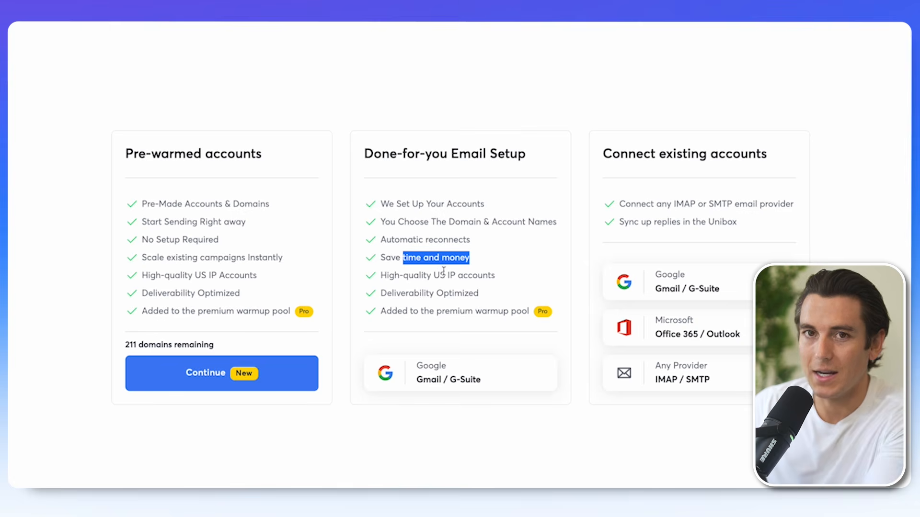
drag(387, 275, 475, 275)
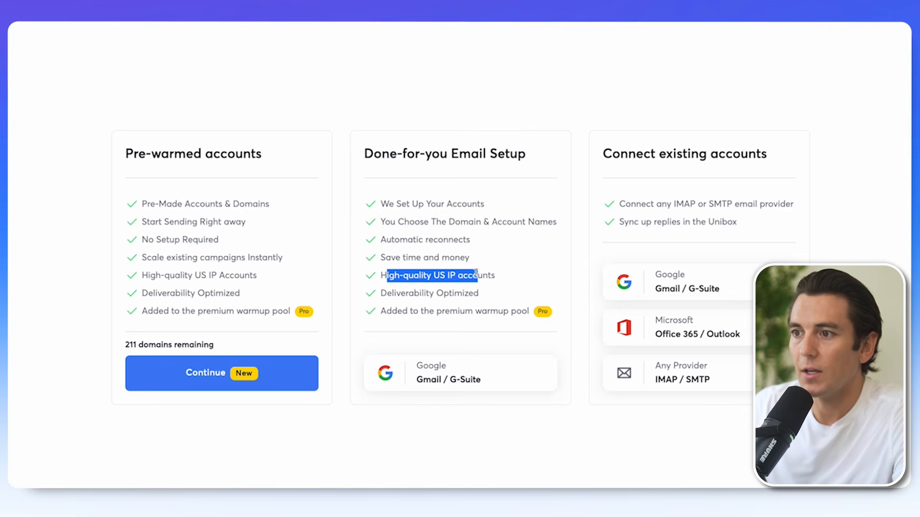
click(451, 291)
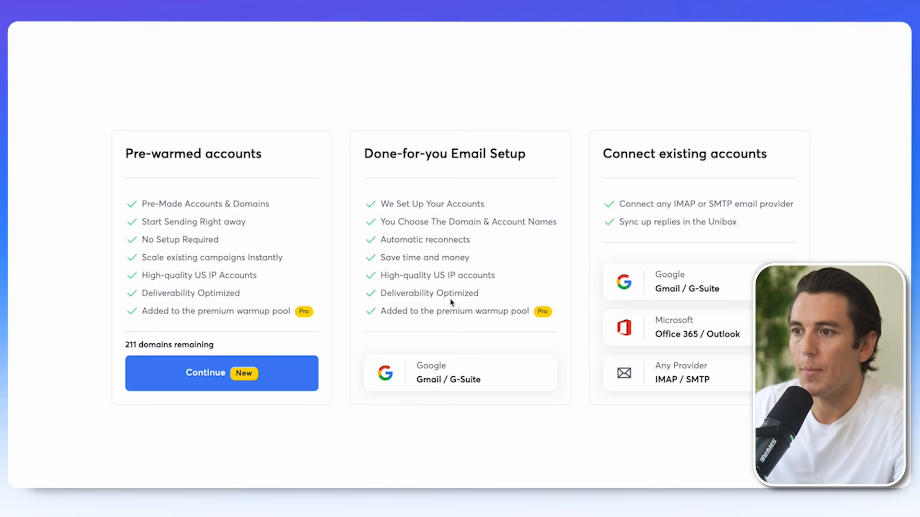
Step: Choose Google under Done-for-you Email Setup, look up the new domain agencyu.co, and request more domain suggestions
click(436, 366)
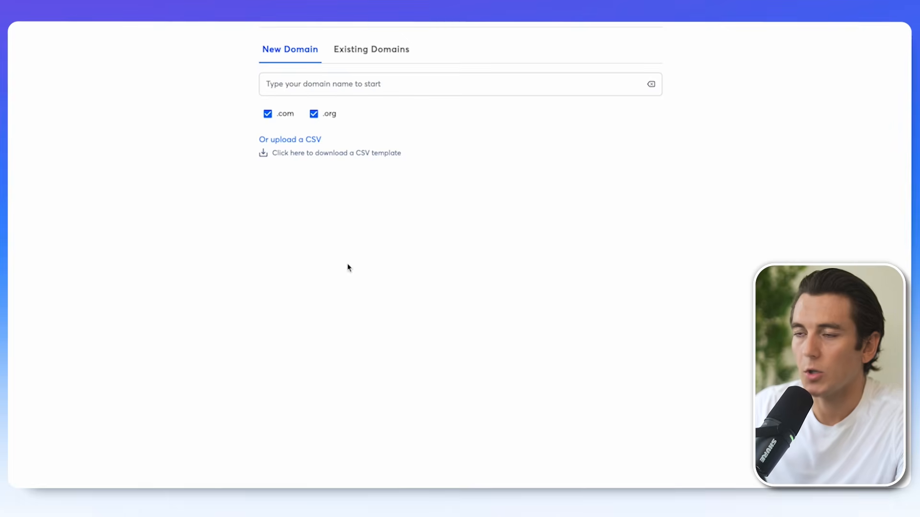
click(291, 85)
text(agencyu.co)
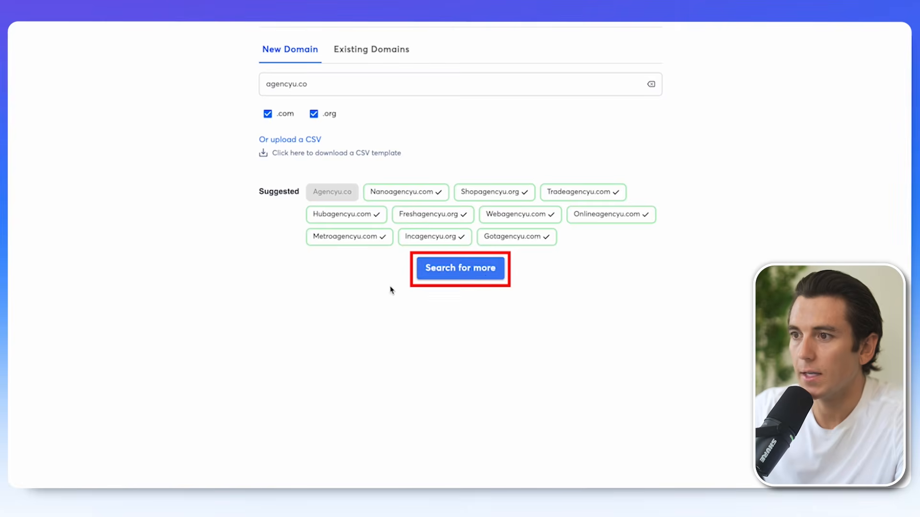
click(420, 277)
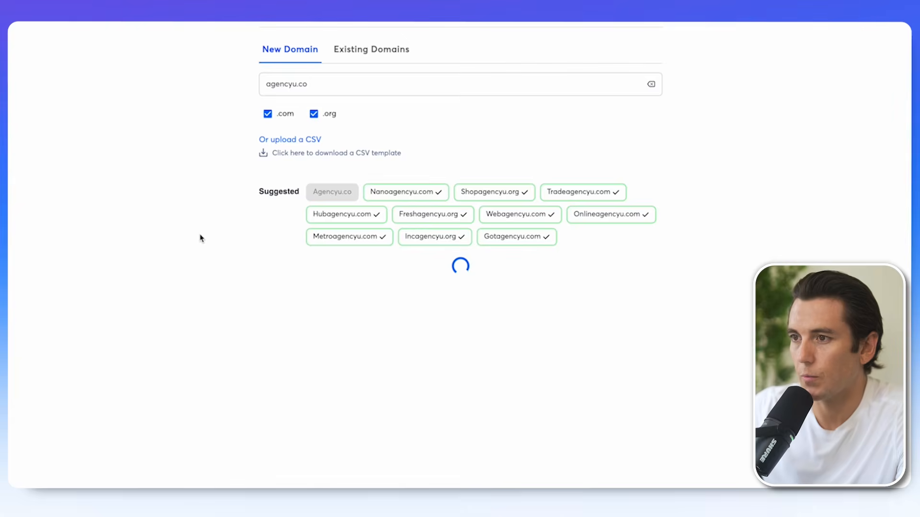
Step: Select the suggested domains freshagencyu.org, incagencyu.org, gotagencyu.com, webagencyu.com and shopagencyu.org
click(422, 214)
click(429, 236)
click(508, 235)
click(518, 214)
click(497, 174)
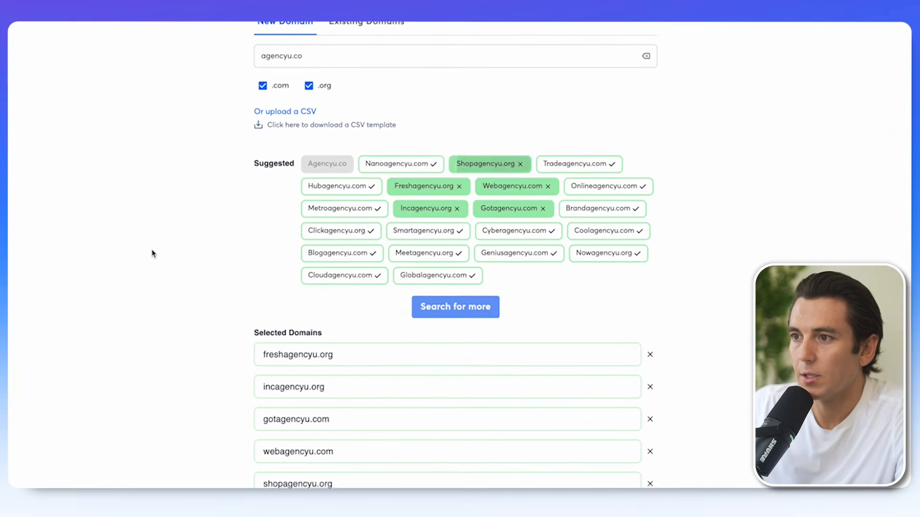
scroll(159, 251, down, 2)
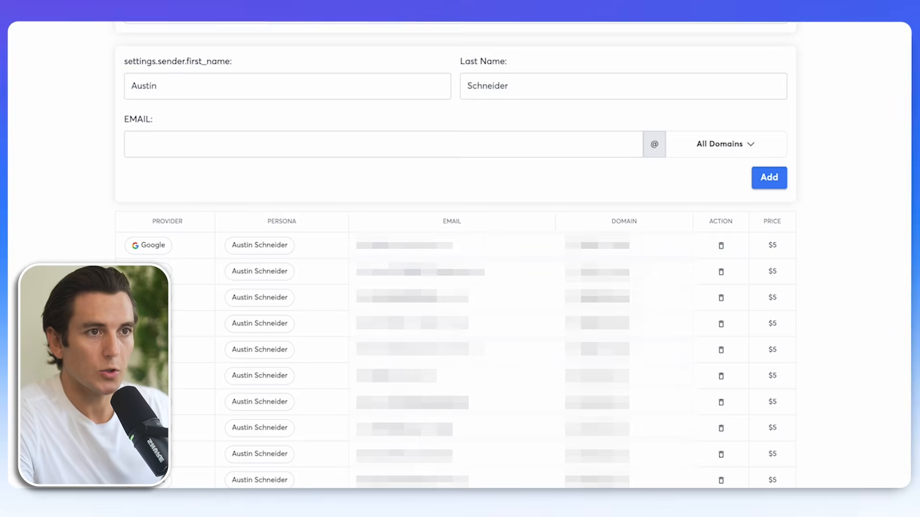
Step: Review the sender name fields, the generated Google email accounts with their domains, and the order's pricing summary
click(213, 22)
scroll(213, 21, up, 1)
scroll(213, 21, down, 1)
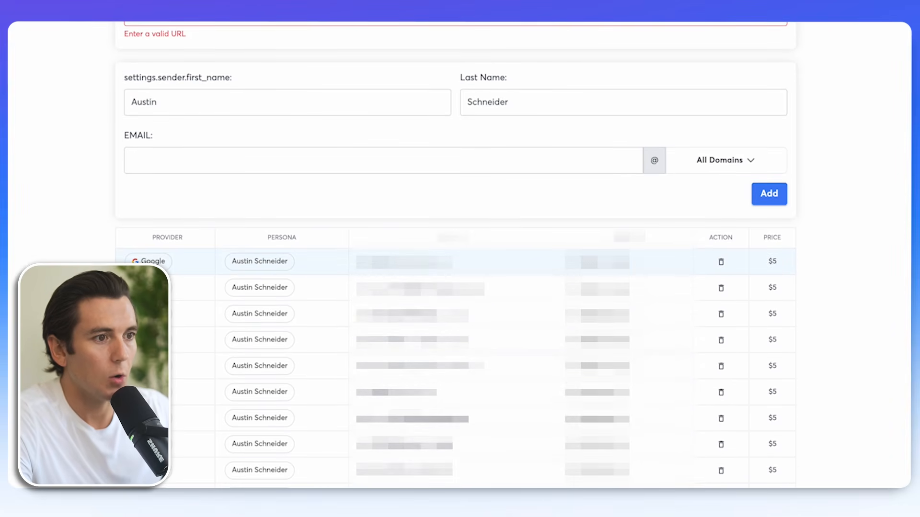
drag(386, 262, 459, 263)
scroll(457, 262, down, 1)
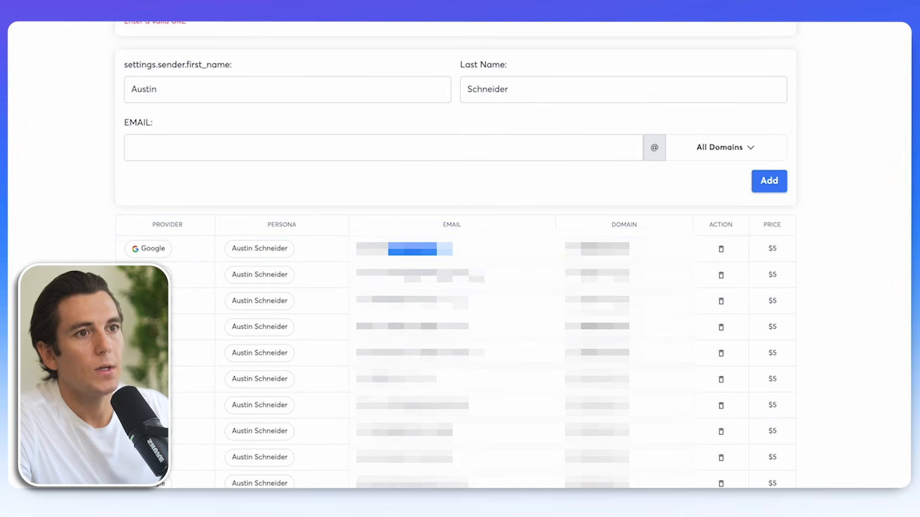
click(421, 182)
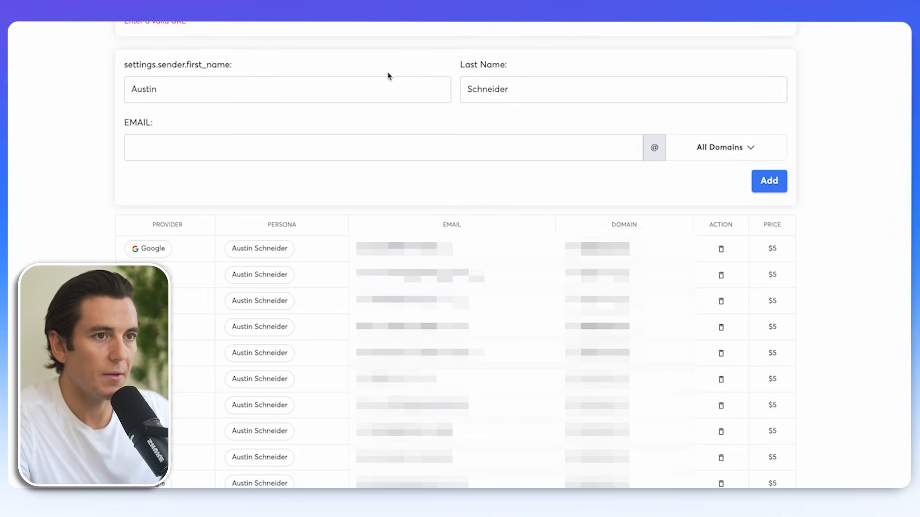
drag(267, 71, 580, 71)
click(566, 71)
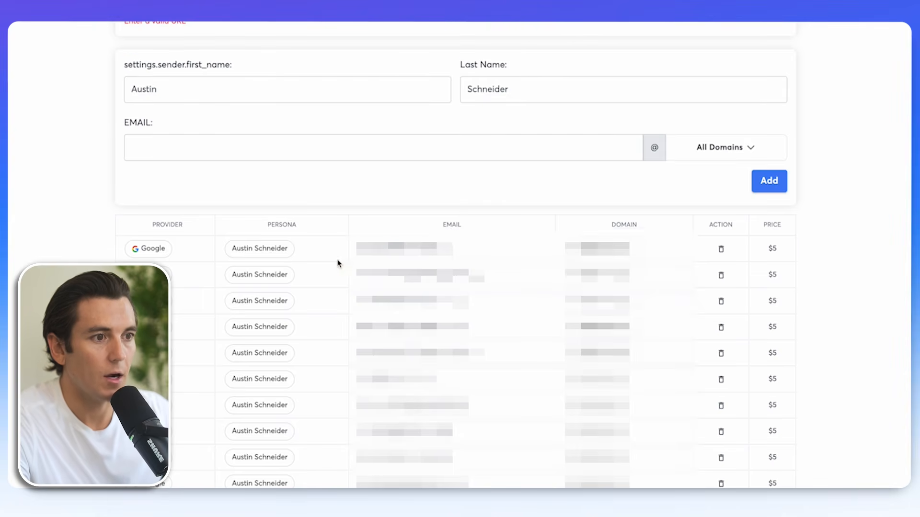
scroll(395, 268, down, 1)
scroll(455, 269, down, 10)
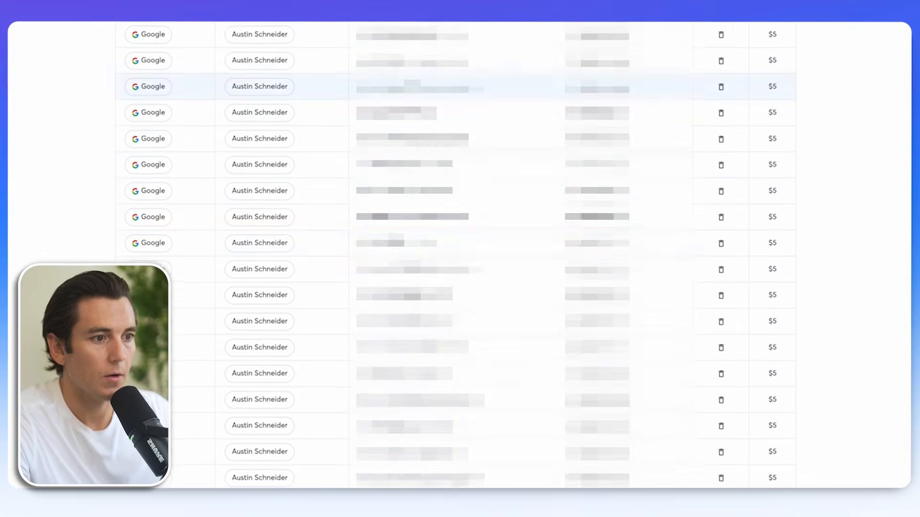
scroll(708, 449, down, 1)
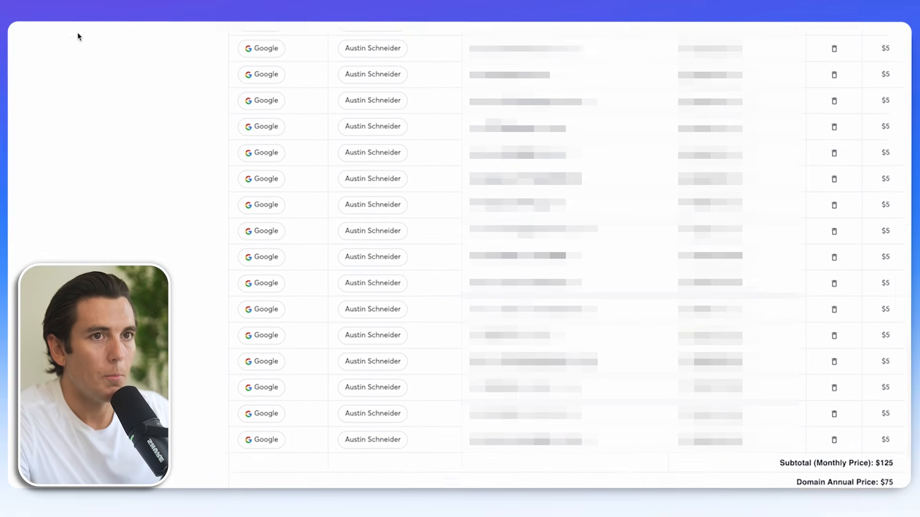
Step: Return to the email accounts list, inspect the first account's warmup summary and settings, and close its details
click(59, 37)
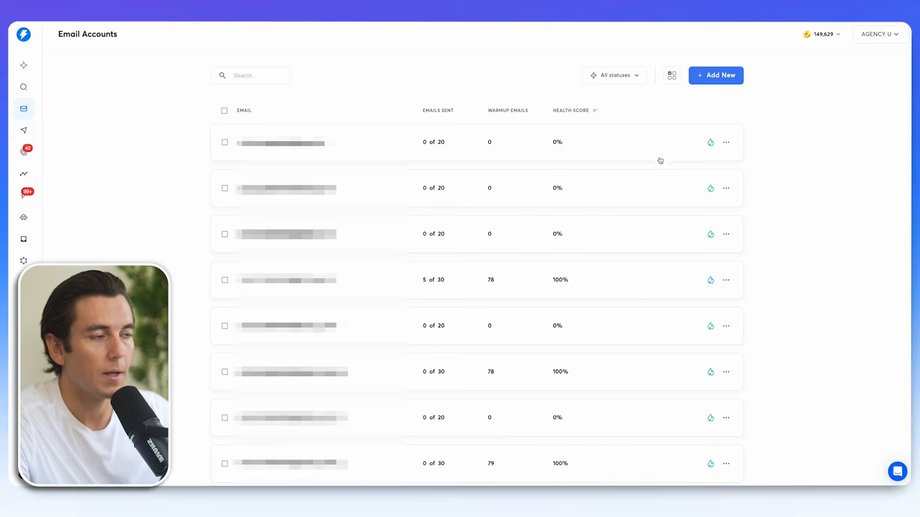
click(660, 160)
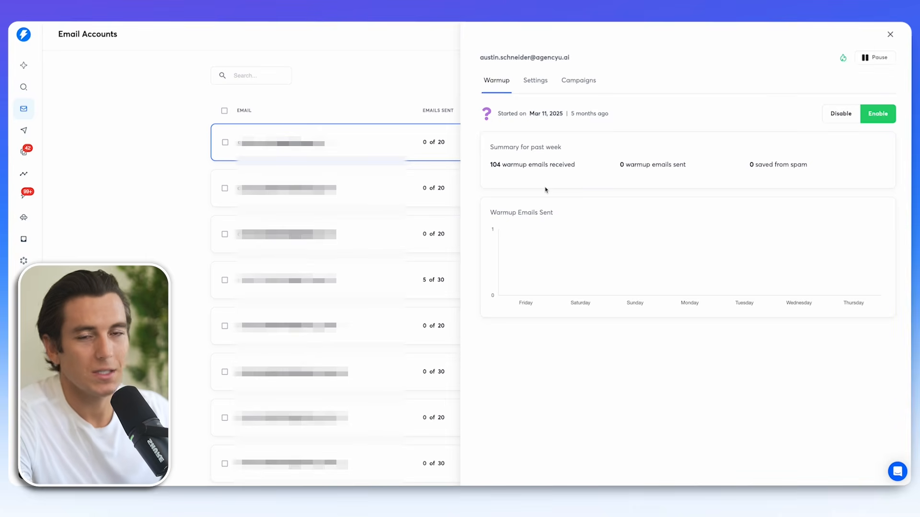
click(535, 80)
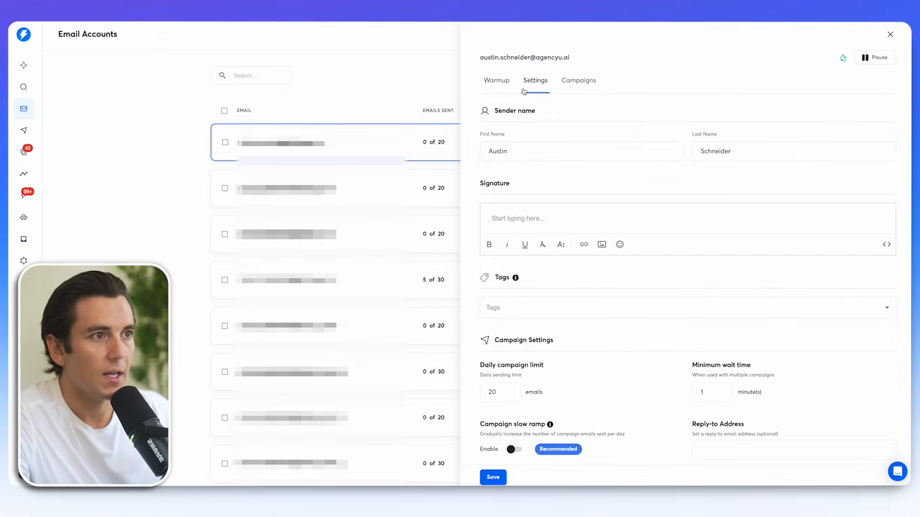
click(497, 80)
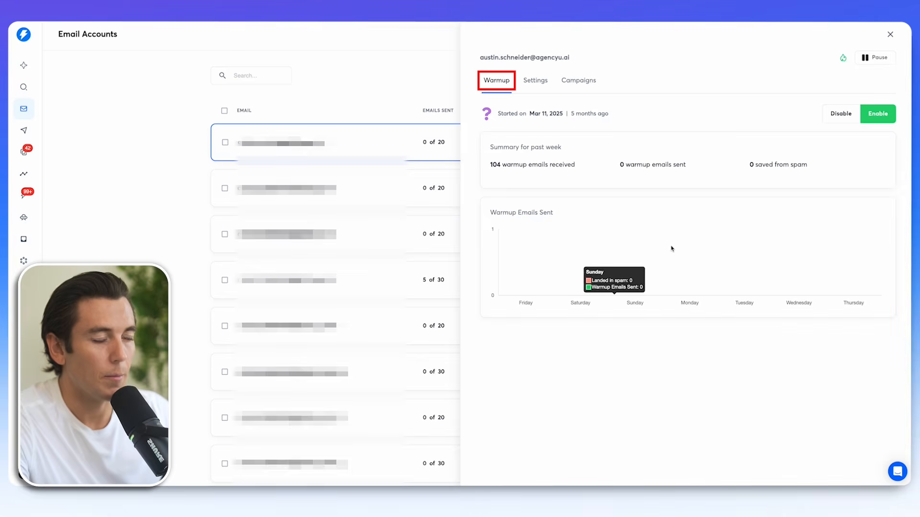
drag(532, 164, 577, 166)
click(577, 170)
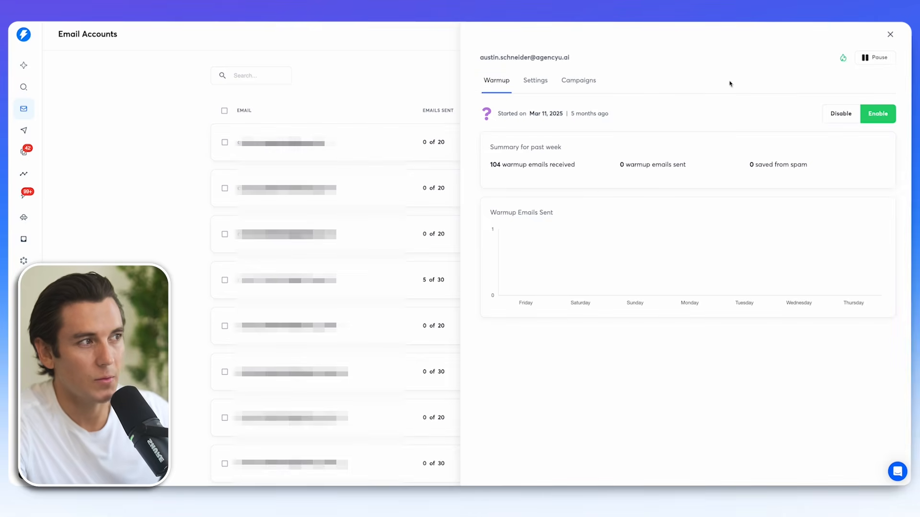
click(890, 34)
Step: Check the accounts' health scores, open a scaleagencyu.org account with active warmup, and review its warmup statistics and campaign settings
scroll(556, 158, down, 7)
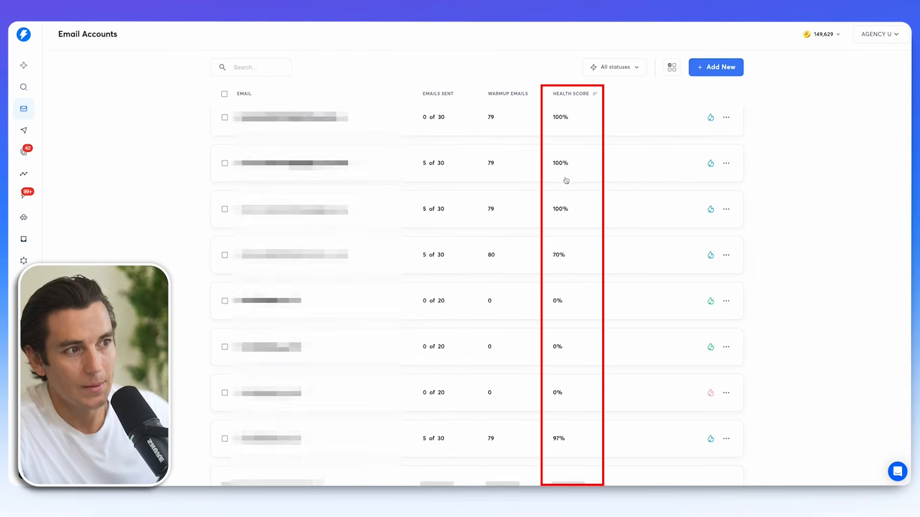
click(557, 208)
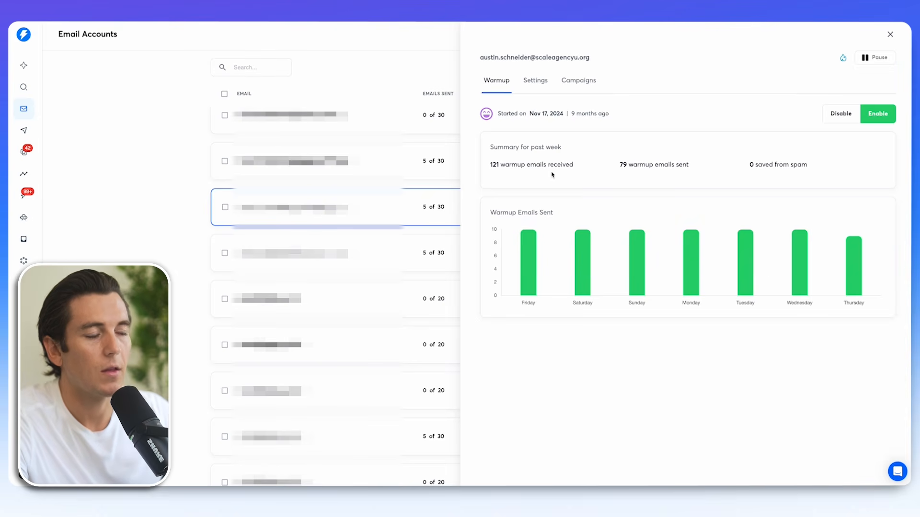
click(536, 91)
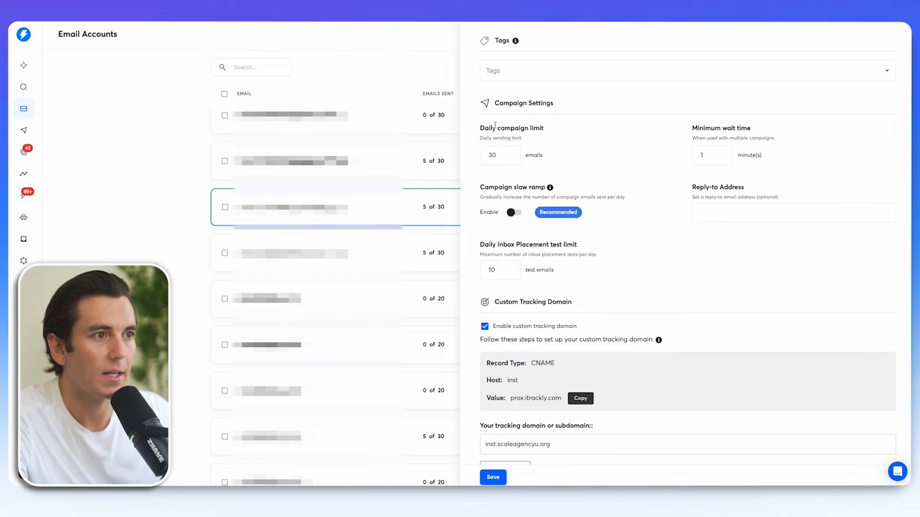
scroll(498, 152, up, 5)
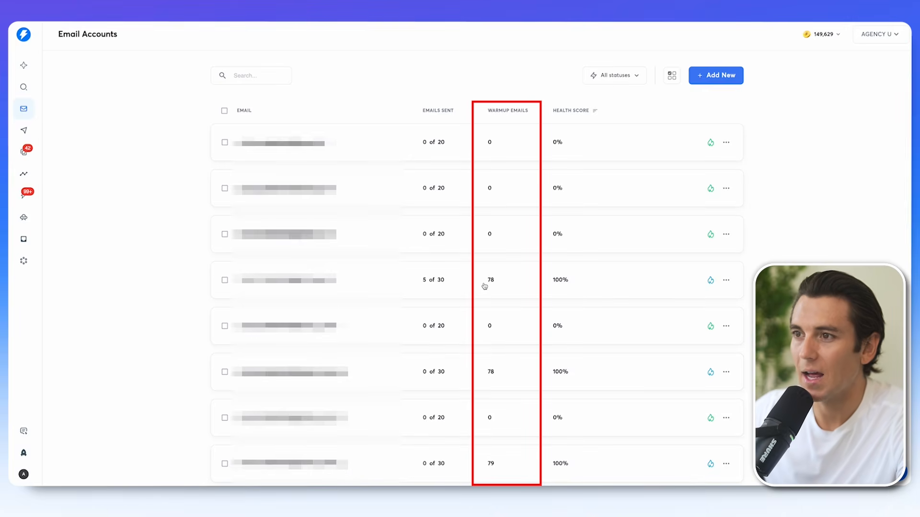
Step: Examine the warmup email counts and health scores across the email accounts list
scroll(479, 273, down, 5)
scroll(478, 264, down, 5)
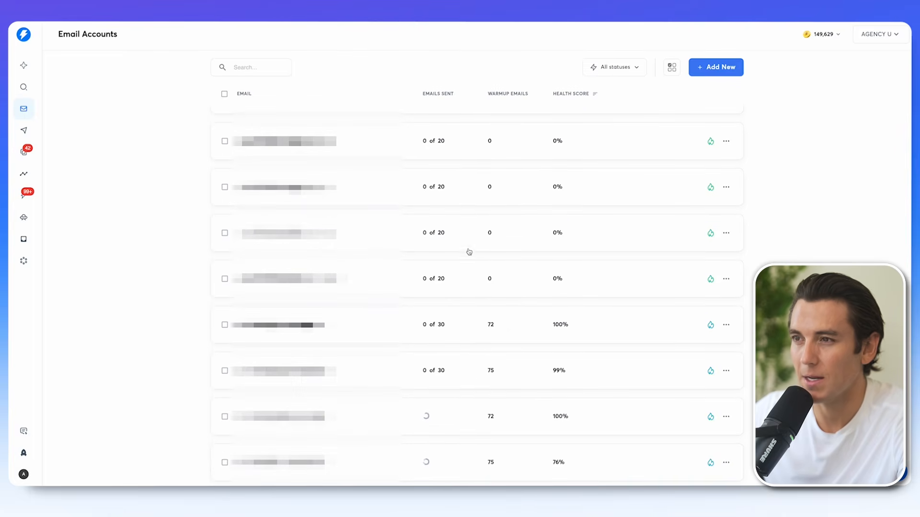
scroll(495, 225, down, 10)
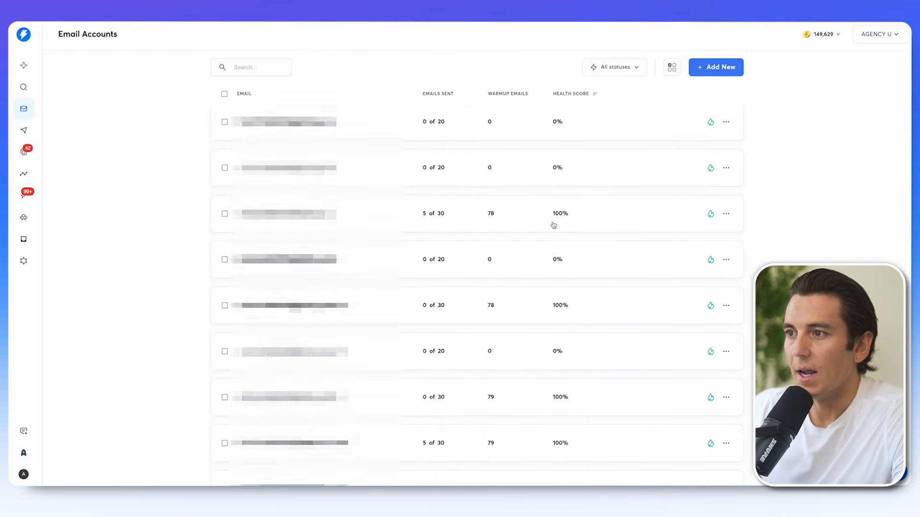
scroll(551, 236, up, 5)
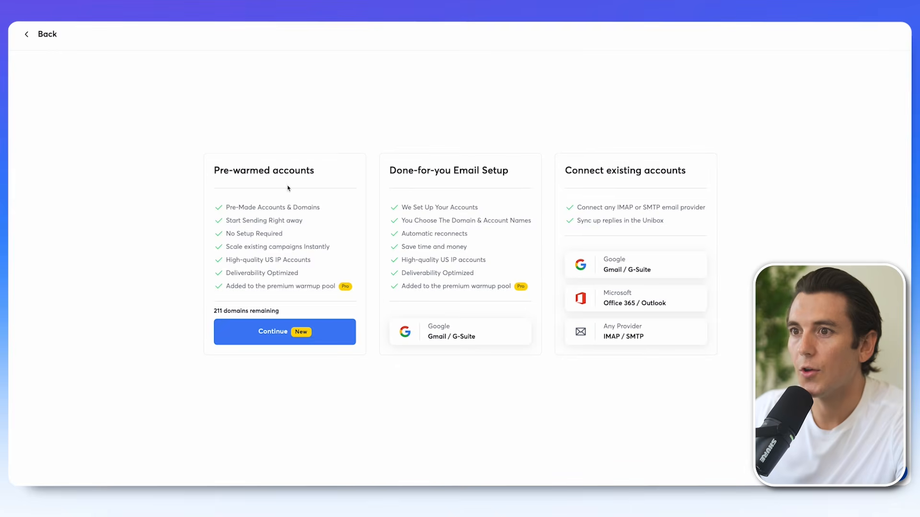
Step: Review what the pre-warmed accounts option offers and continue with it as the new account type
drag(214, 172, 301, 171)
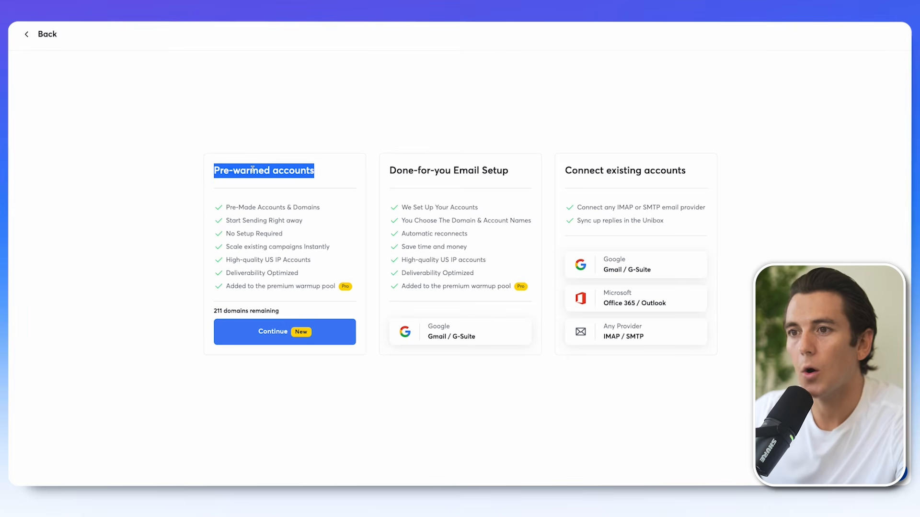
drag(219, 208, 255, 206)
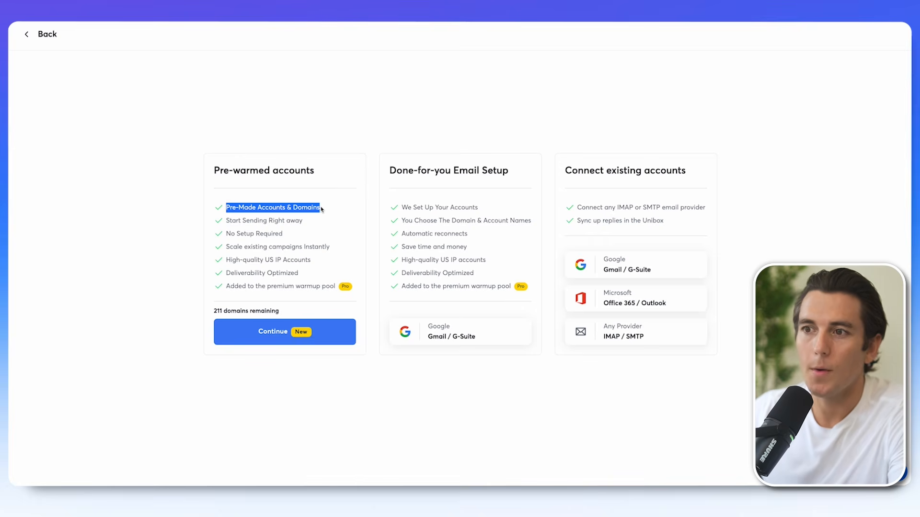
click(283, 332)
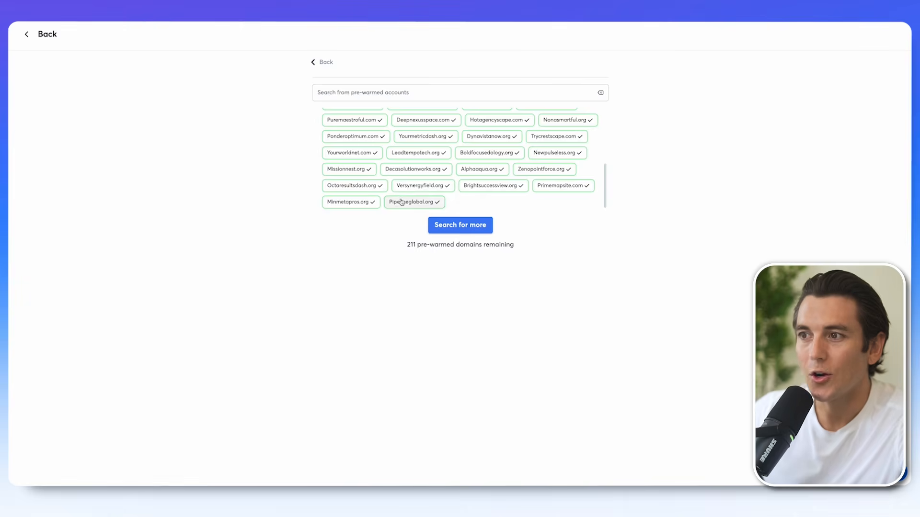
Step: Select five pre-warmed domains, including salesprimegen.org, flexstaffwave.com, octatempo.com and gigabridge.org
click(405, 133)
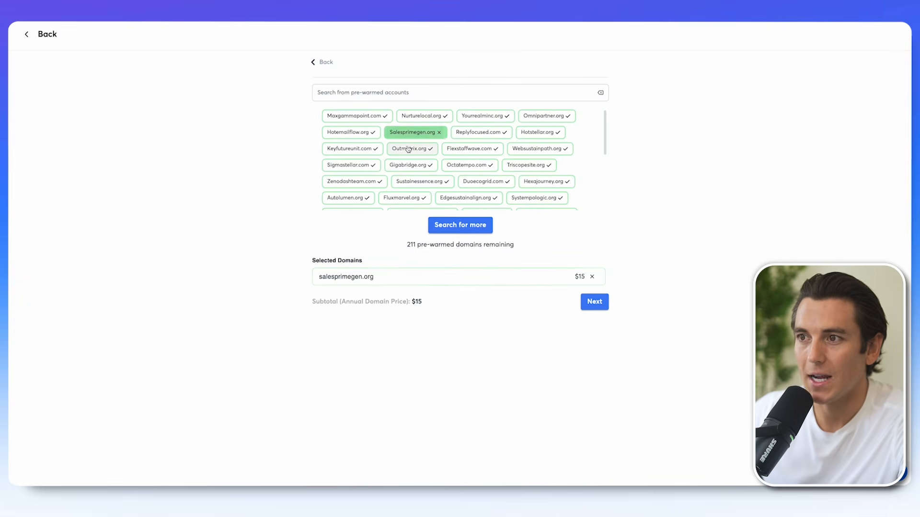
click(409, 148)
click(470, 149)
click(467, 165)
click(408, 165)
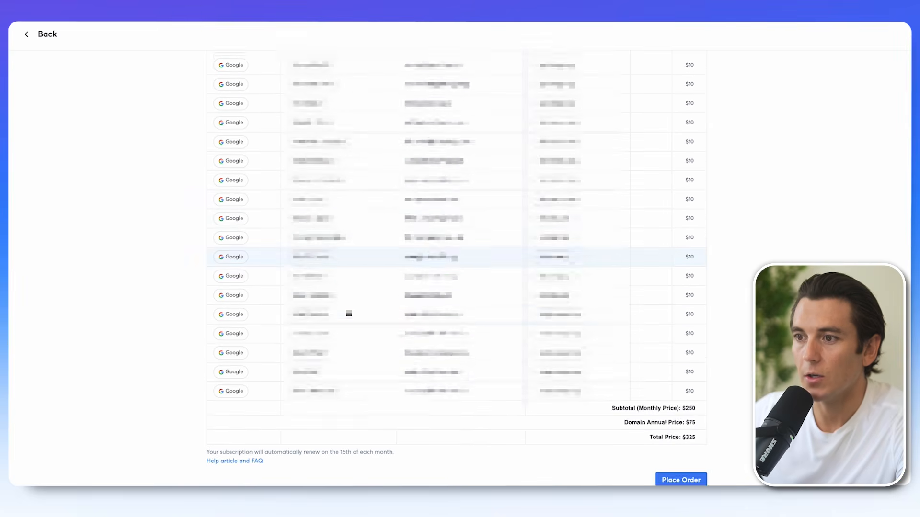
Step: Review the pre-warmed order's forwarding domain field, Google account rows, domain reservation notice and pricing summary
scroll(349, 314, down, 1)
scroll(349, 314, up, 7)
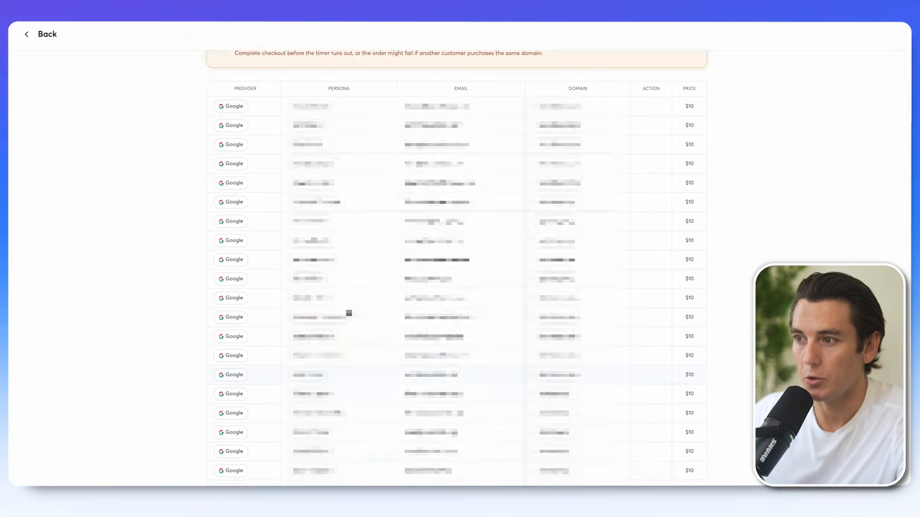
scroll(349, 313, down, 1)
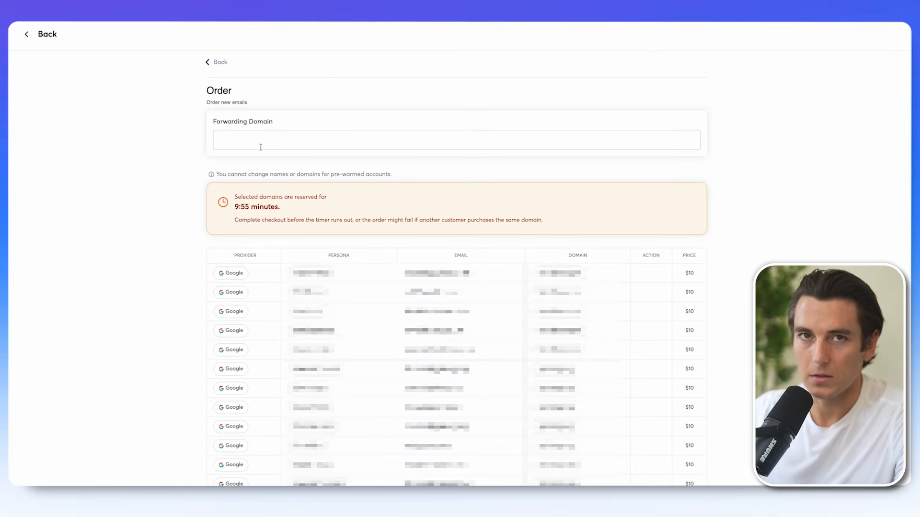
click(168, 183)
scroll(168, 182, down, 8)
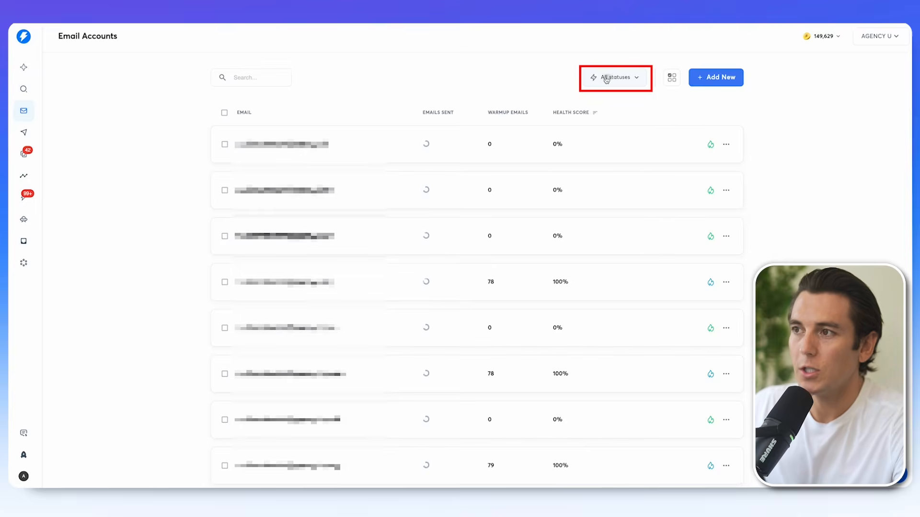
Step: Open the status filter of the email accounts list and review its account and warmup status options
click(612, 78)
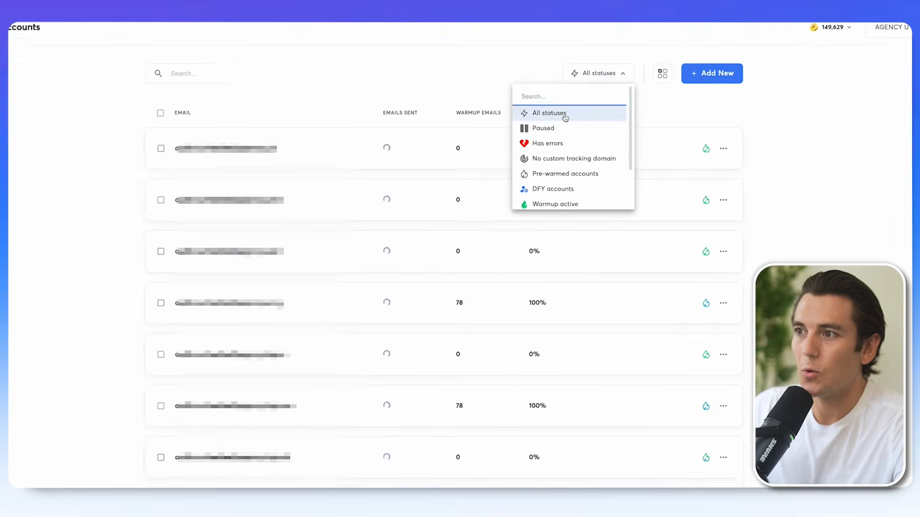
scroll(533, 162, down, 2)
scroll(532, 163, up, 2)
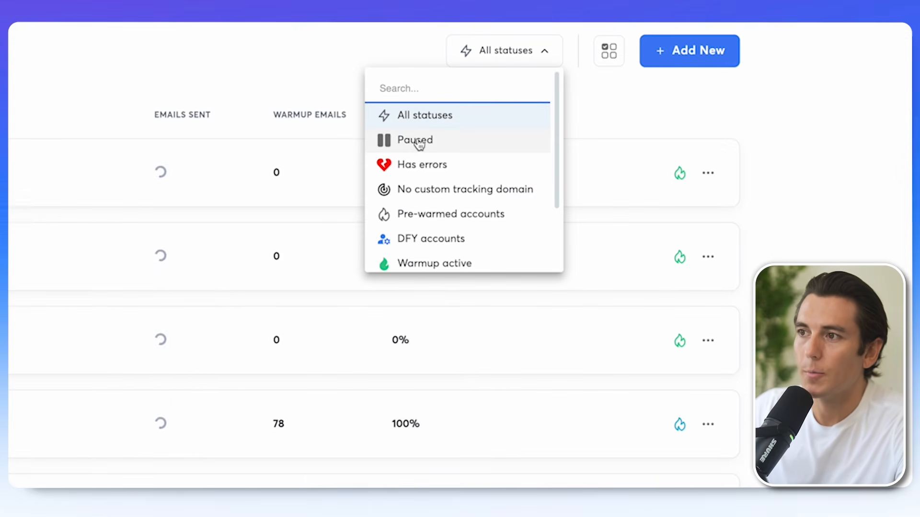
scroll(426, 172, down, 3)
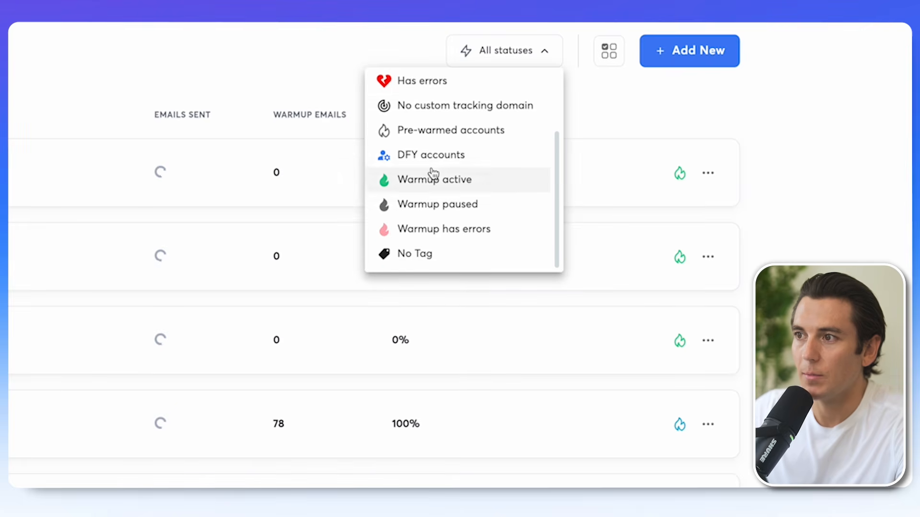
scroll(395, 214, up, 3)
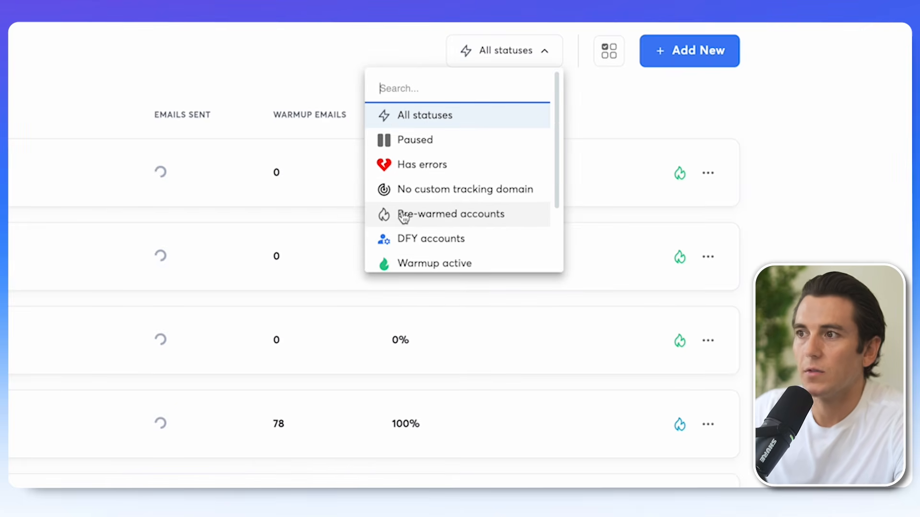
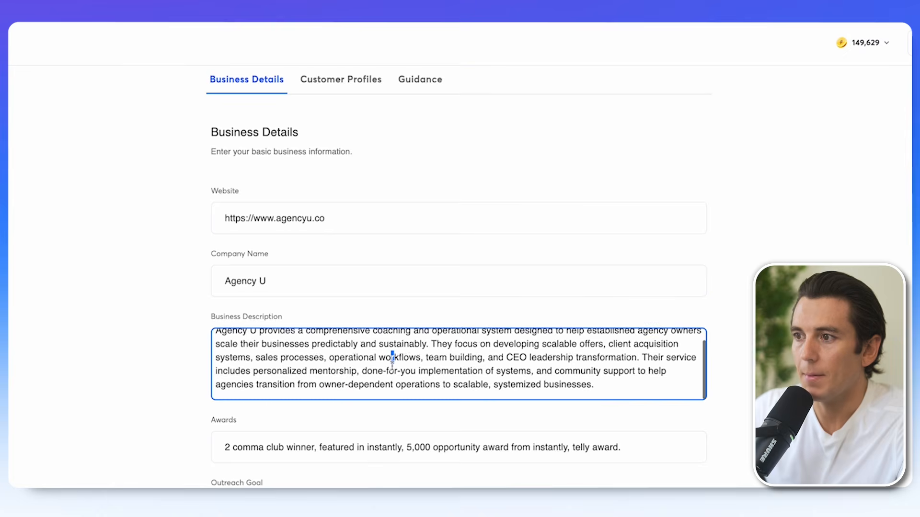
Step: Review the company's business description, awards and outreach goal in the business details
click(671, 369)
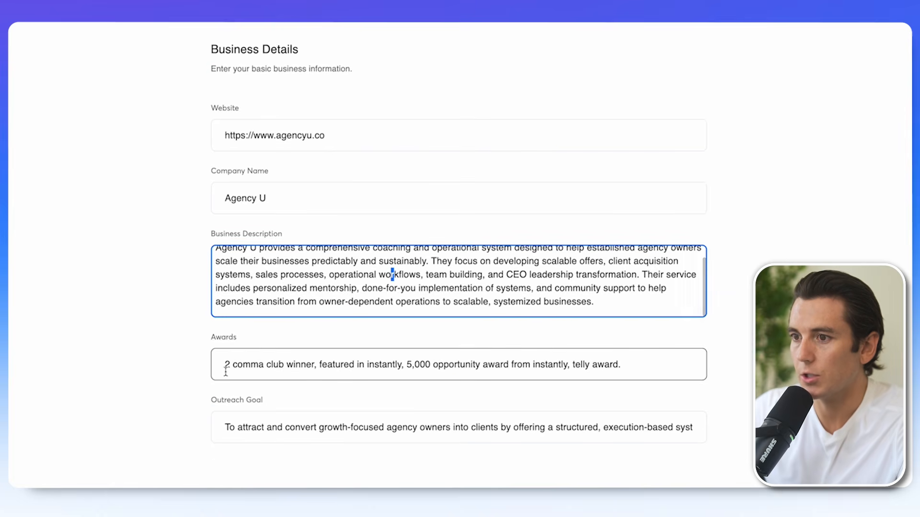
key(ctrl+a)
drag(226, 421, 711, 447)
click(720, 447)
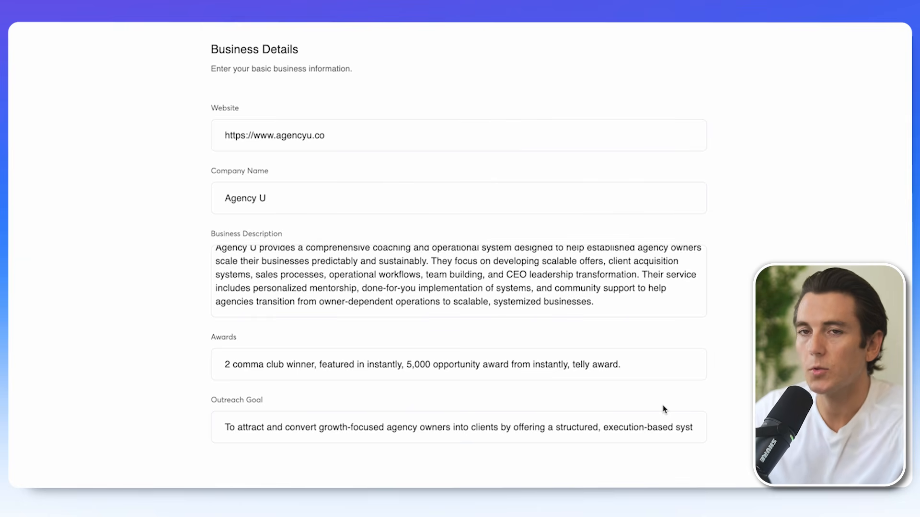
scroll(443, 482, up, 1)
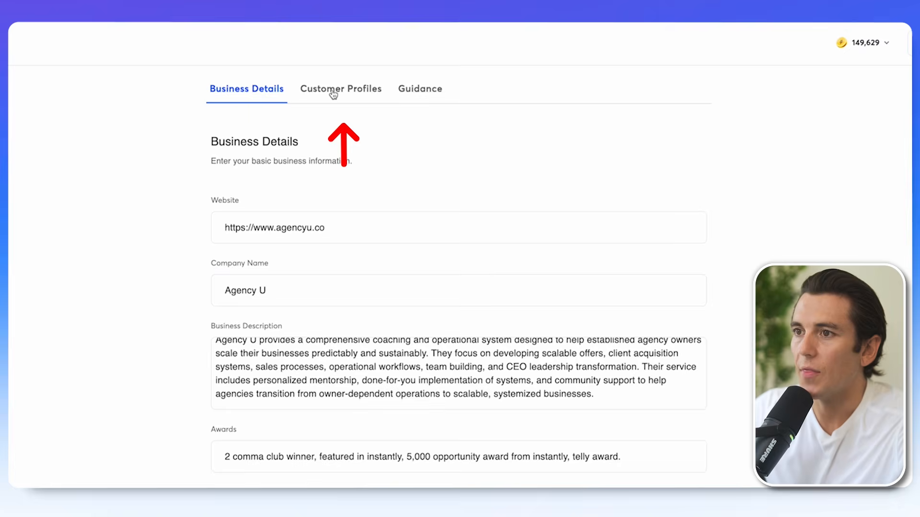
Step: Open the customer profiles and bring up the profile for agency owners doing $10k-$40k/mo for editing
click(334, 91)
drag(211, 142, 426, 162)
click(688, 204)
click(656, 232)
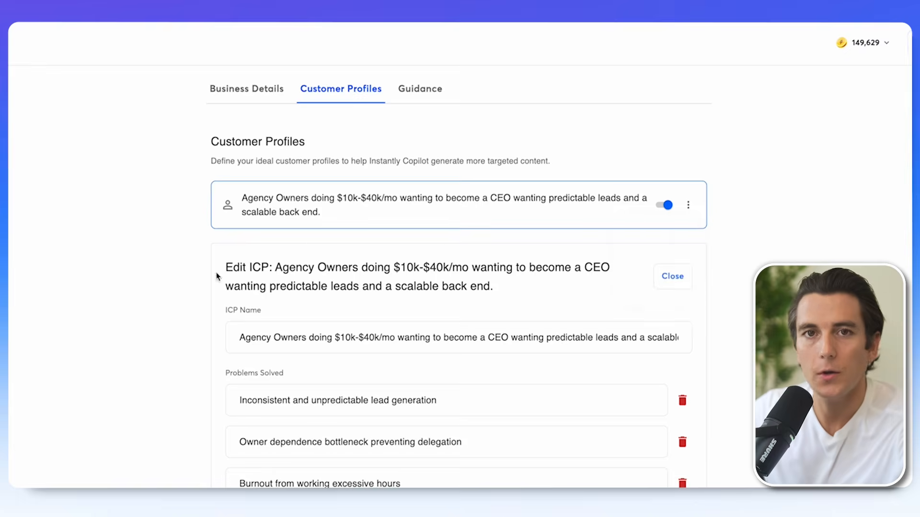
Step: Examine the problems solved and the benefits entered in the agency owners customer profile
scroll(149, 287, down, 6)
scroll(150, 287, up, 1)
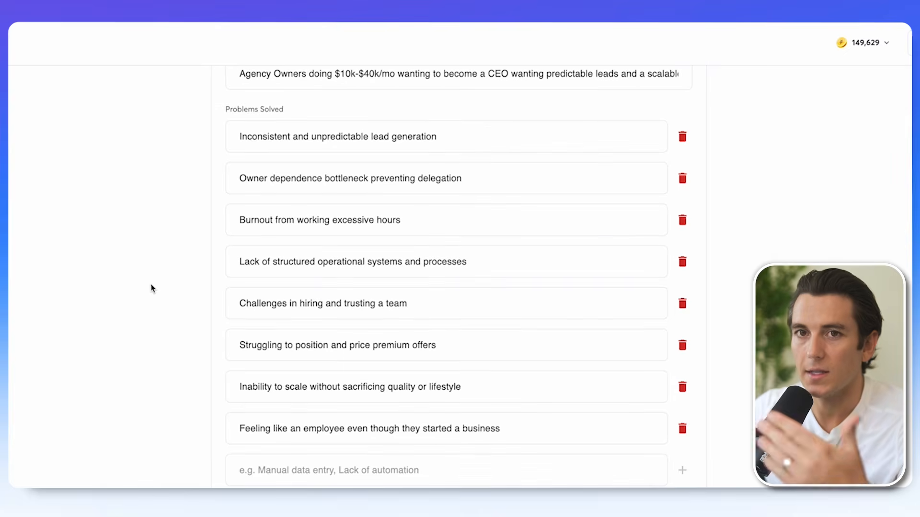
scroll(152, 287, up, 2)
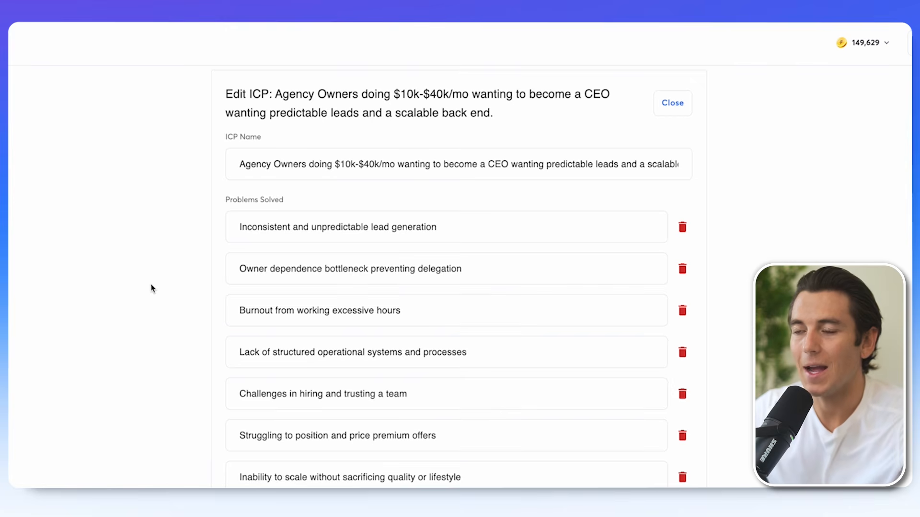
scroll(153, 288, up, 1)
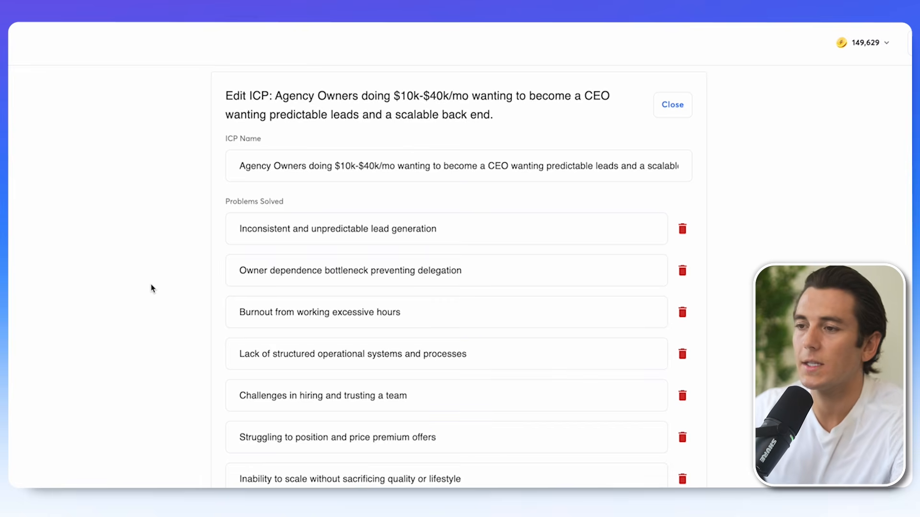
scroll(152, 288, down, 4)
scroll(152, 288, down, 3)
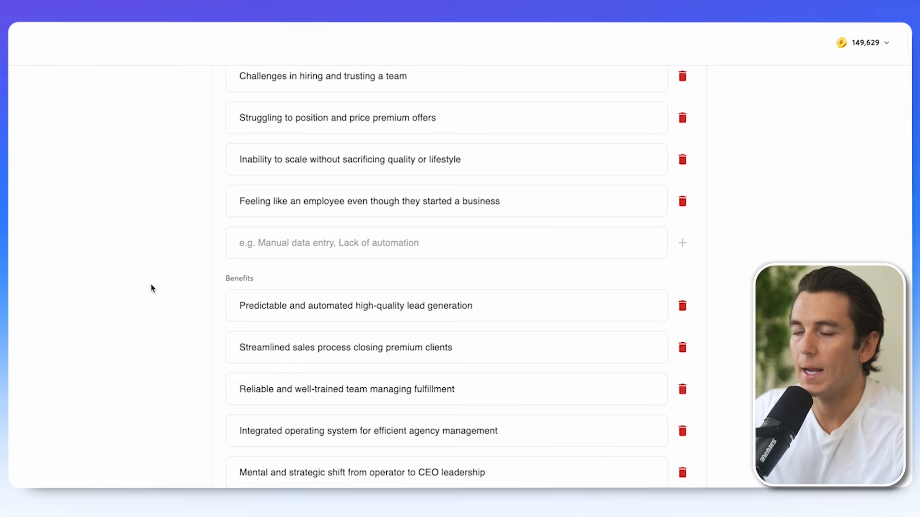
scroll(152, 288, up, 7)
scroll(152, 288, up, 1)
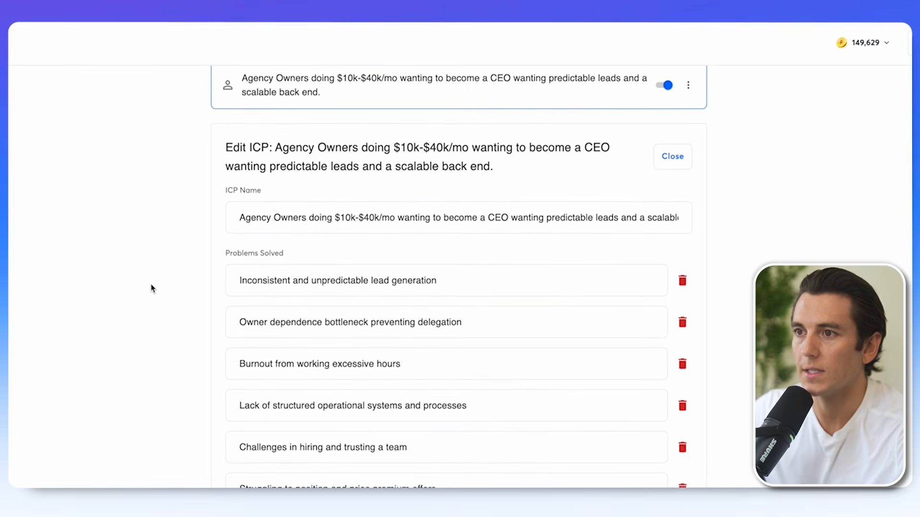
scroll(229, 201, up, 1)
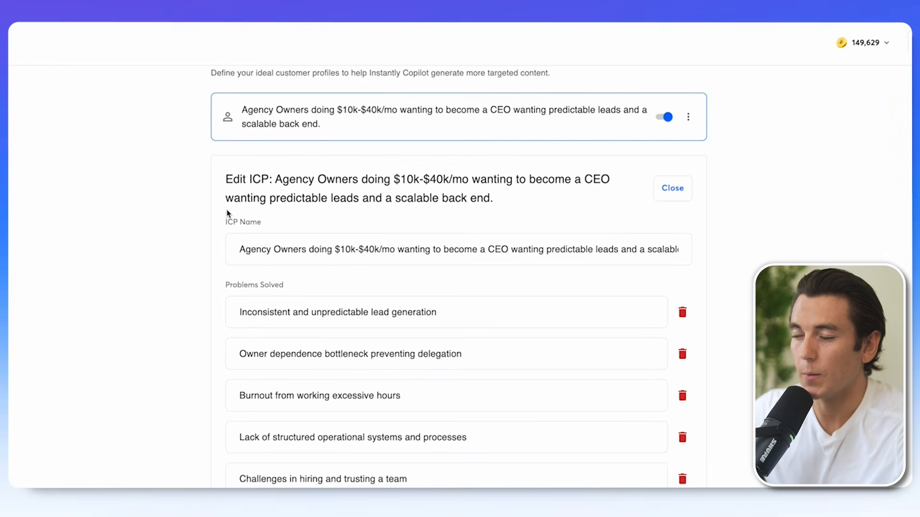
Step: Read the profile's full ICP name and go through its problems and complete benefits list
drag(282, 181, 592, 194)
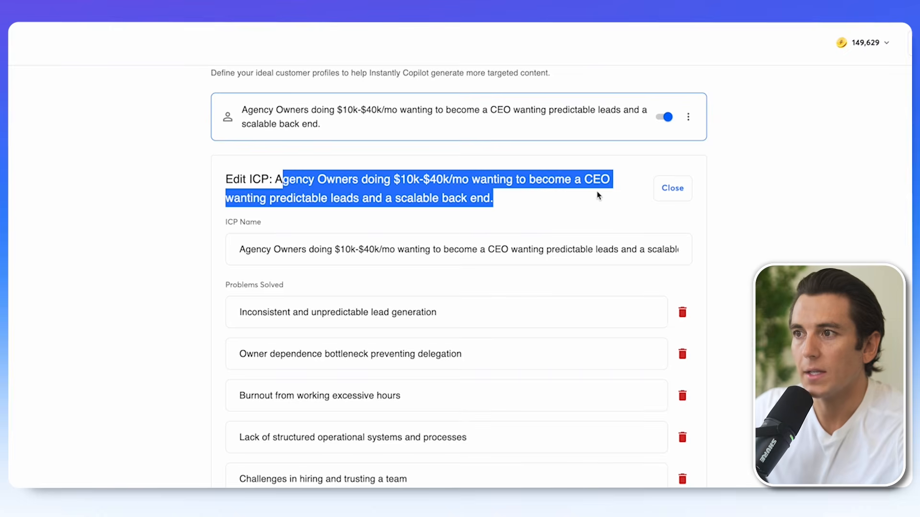
drag(242, 248, 710, 265)
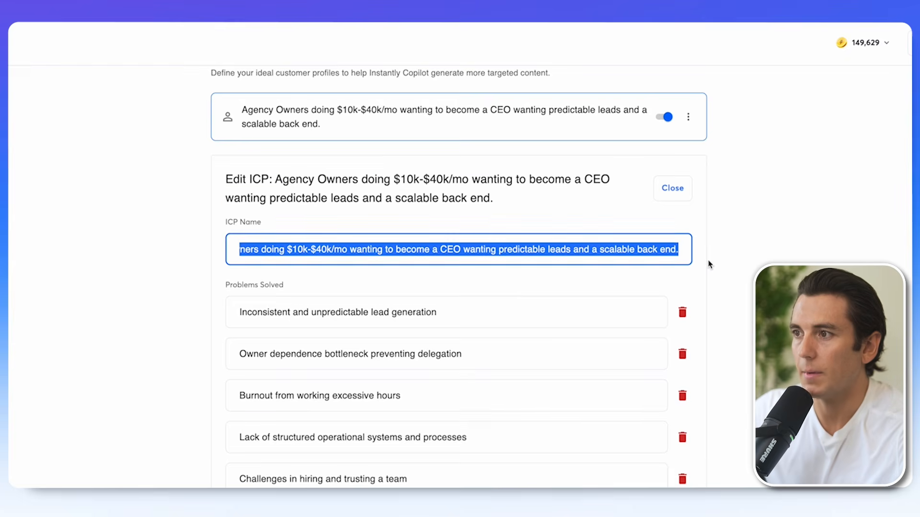
click(174, 321)
scroll(174, 321, down, 1)
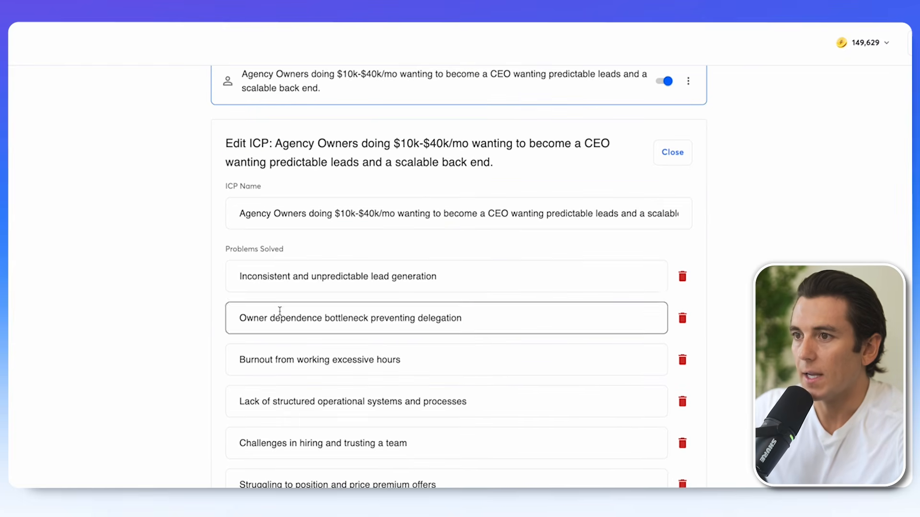
scroll(288, 282, down, 8)
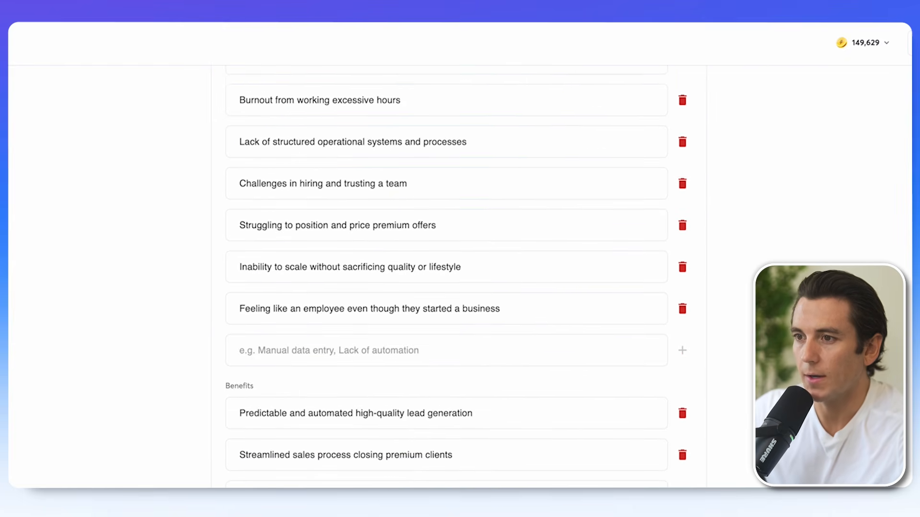
scroll(315, 303, down, 6)
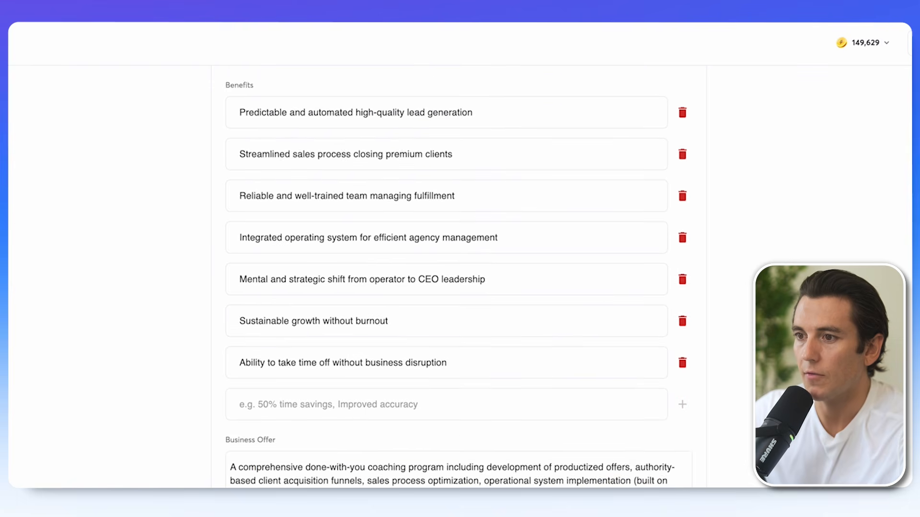
Step: Review the profile's business offer, unique selling points and customer goals
drag(257, 411, 567, 453)
scroll(567, 454, down, 3)
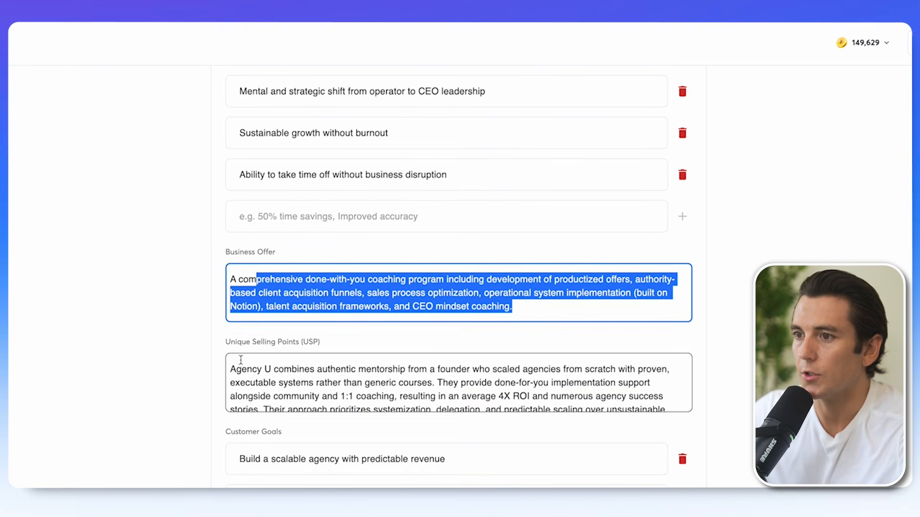
drag(231, 360, 554, 424)
scroll(293, 404, down, 11)
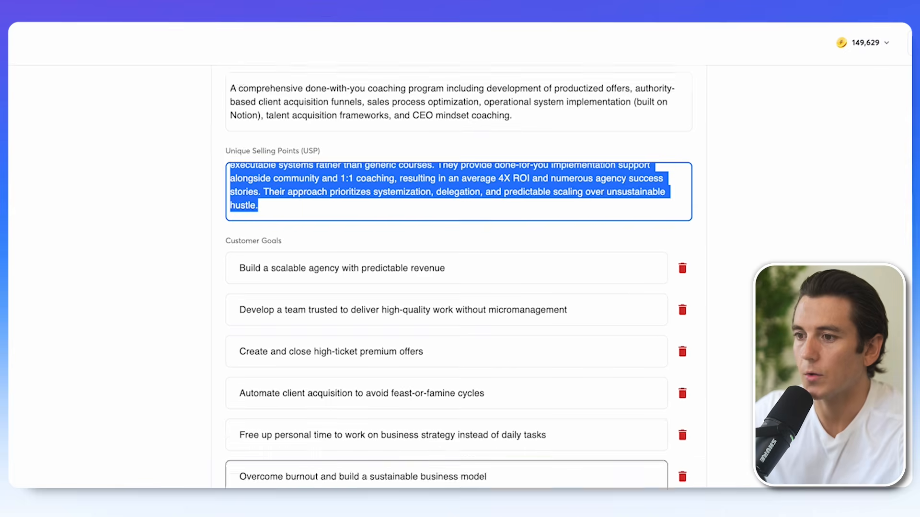
Step: Review the profile's success stories, email action and communication style
click(248, 360)
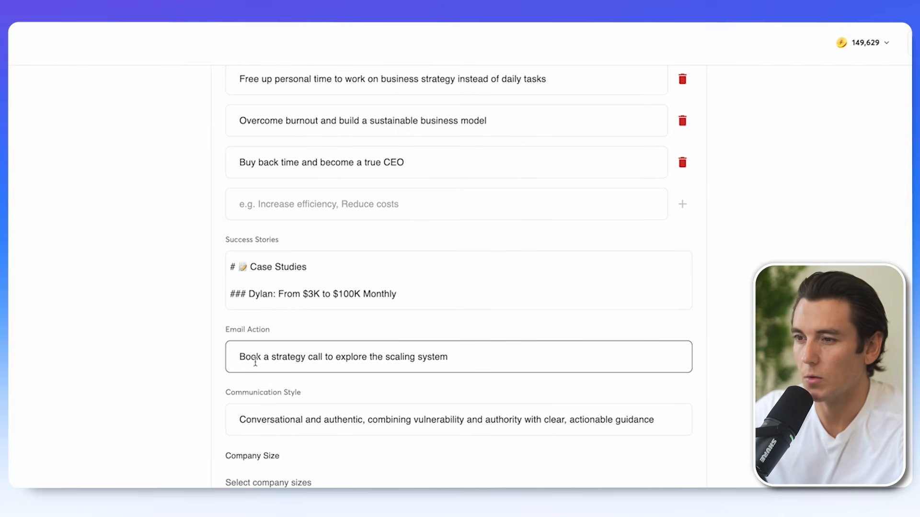
scroll(240, 407, down, 1)
drag(257, 406, 750, 412)
scroll(182, 425, down, 4)
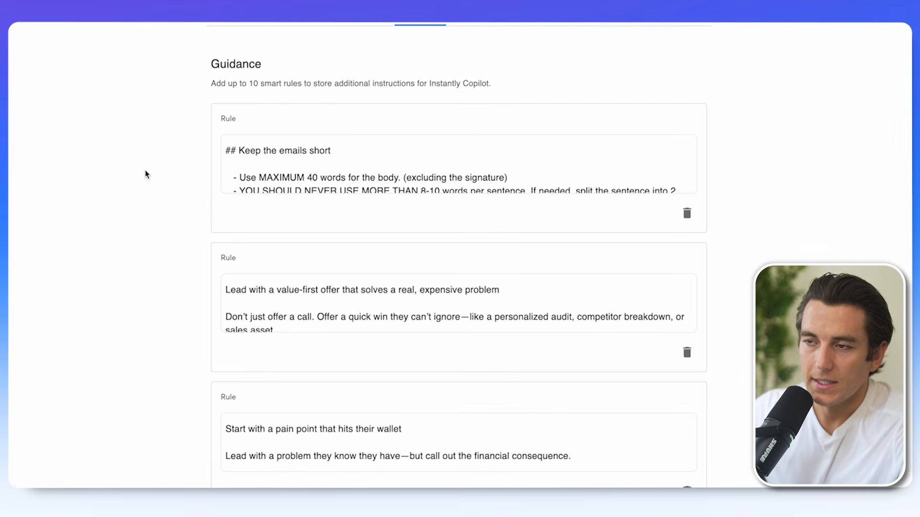
Step: Skim the guidance rules and read the full rule on keeping emails short
scroll(312, 165, down, 3)
scroll(304, 164, up, 5)
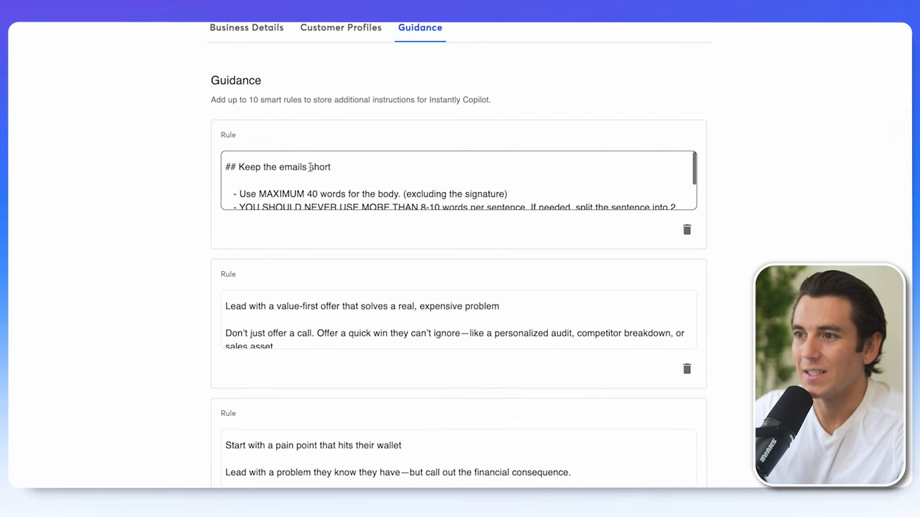
scroll(143, 171, down, 3)
scroll(144, 171, up, 3)
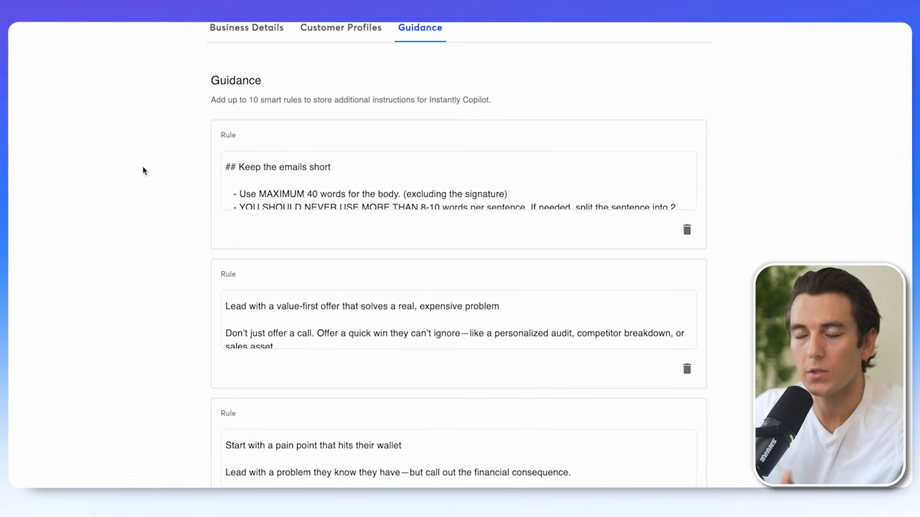
drag(355, 183, 397, 194)
click(401, 195)
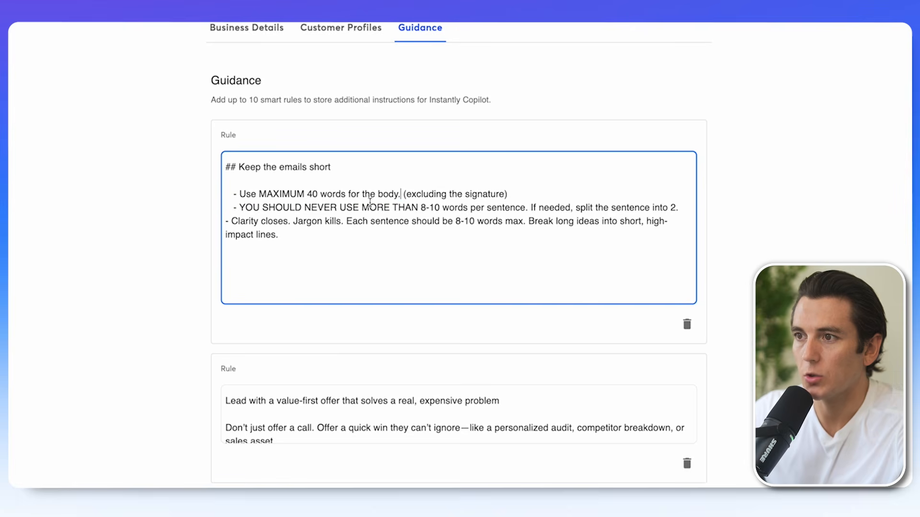
scroll(300, 205, down, 1)
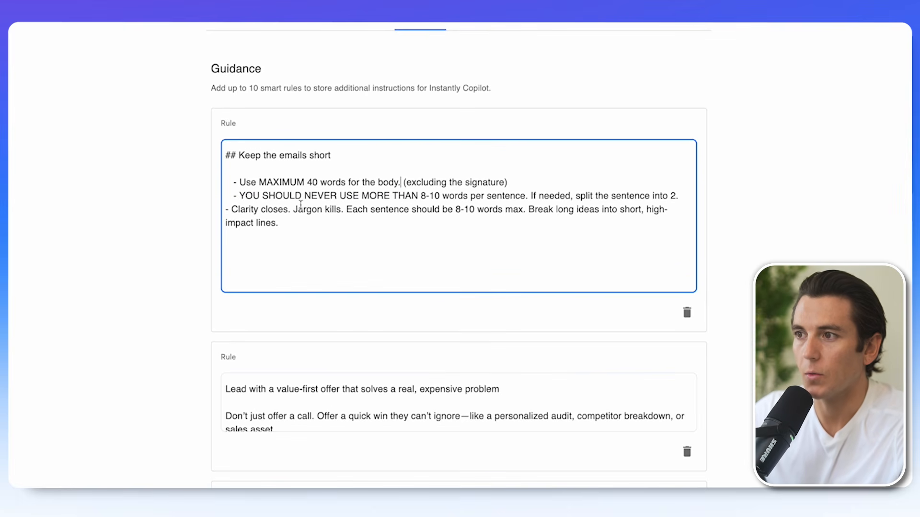
scroll(301, 205, down, 1)
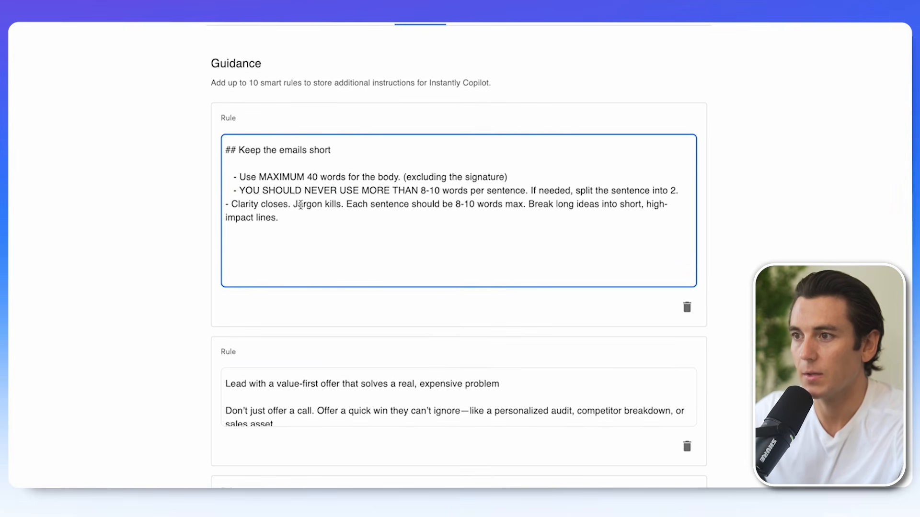
scroll(301, 205, down, 1)
drag(294, 199, 342, 199)
drag(346, 199, 128, 222)
click(128, 221)
click(297, 174)
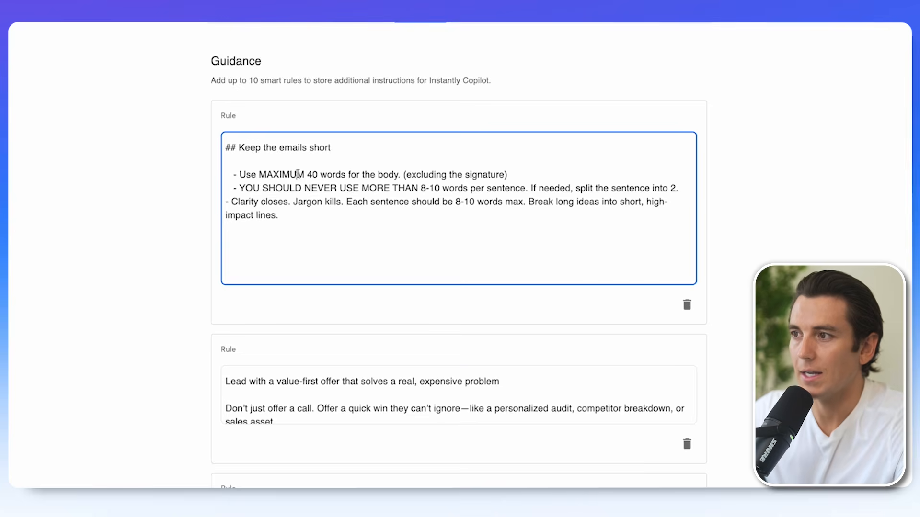
Step: Read the guidance rules on the value-first offer, the opening pain point and the closing CTA
scroll(139, 268, down, 3)
click(321, 275)
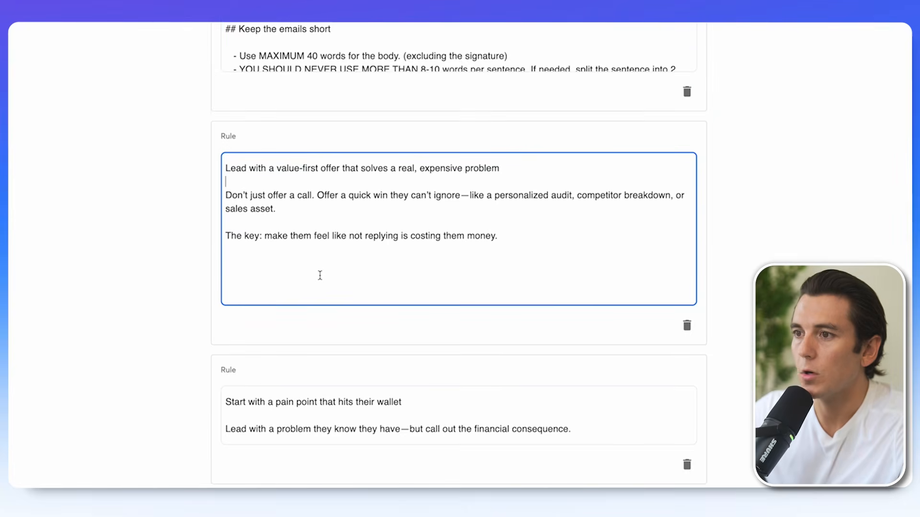
scroll(166, 269, down, 2)
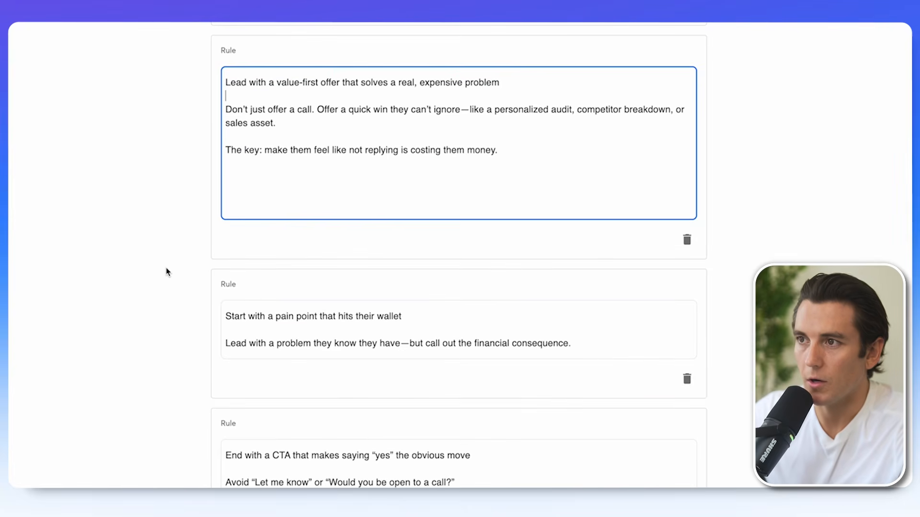
click(271, 319)
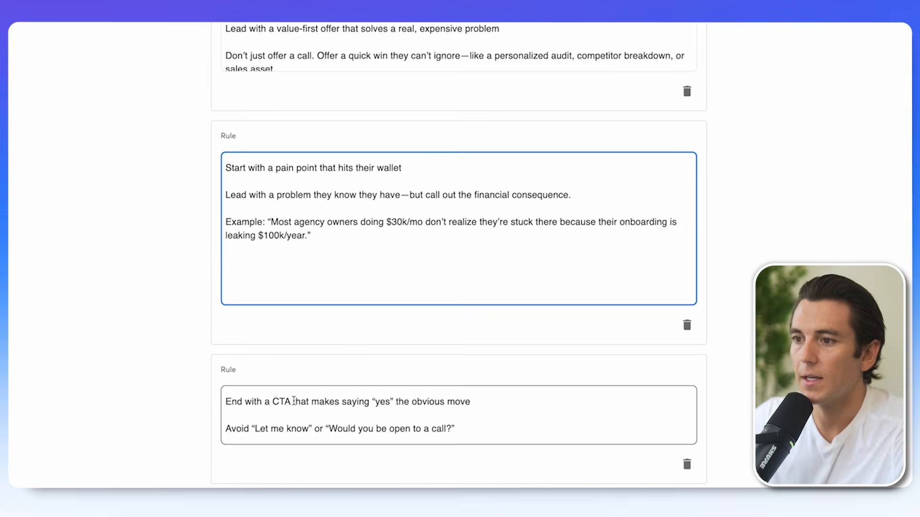
click(293, 307)
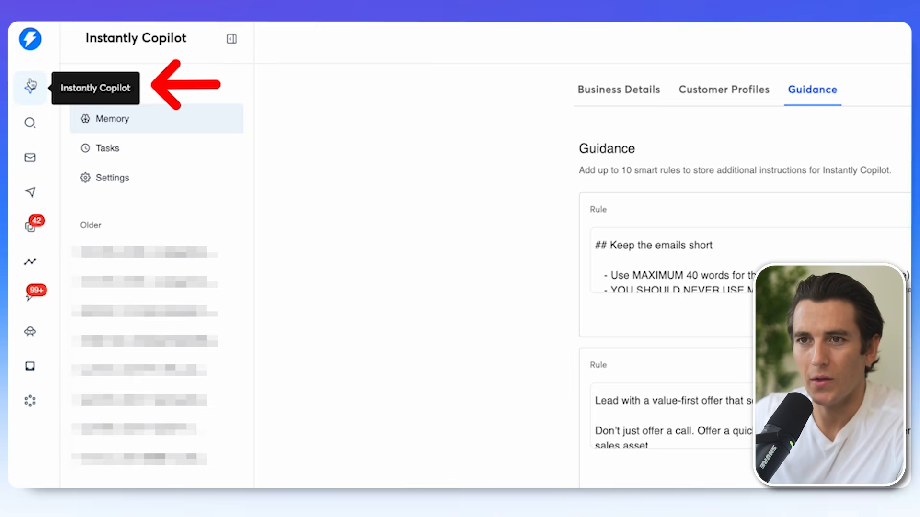
Step: Start a new Copilot chat and send the Find Ideal Prospects prompt "Suggest me a lead list based on my business"
click(91, 79)
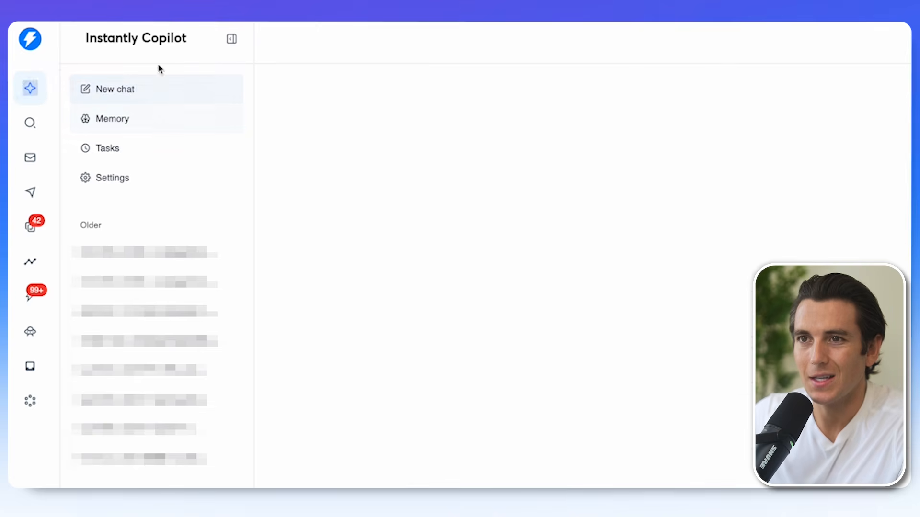
click(222, 38)
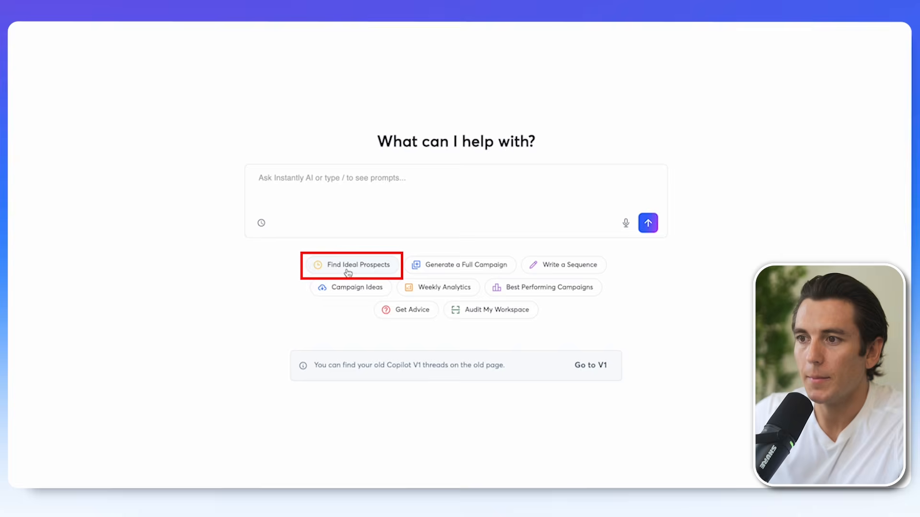
click(355, 271)
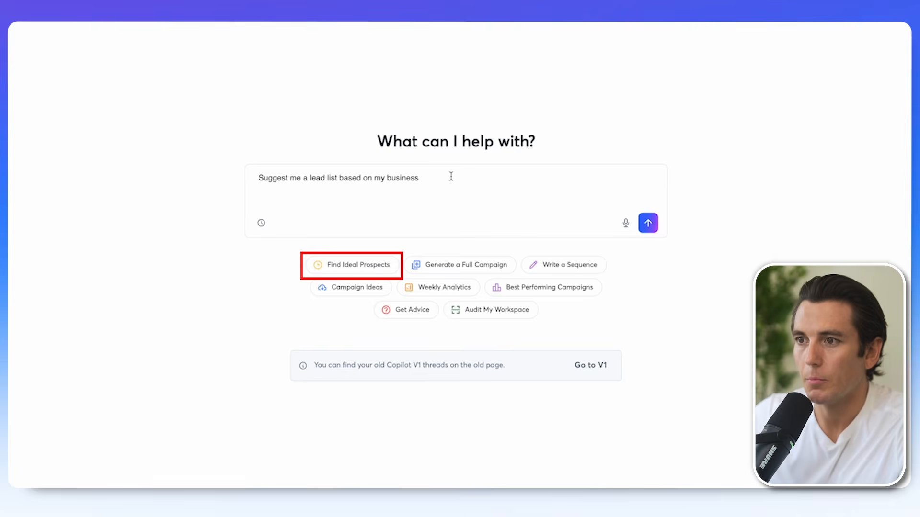
click(647, 224)
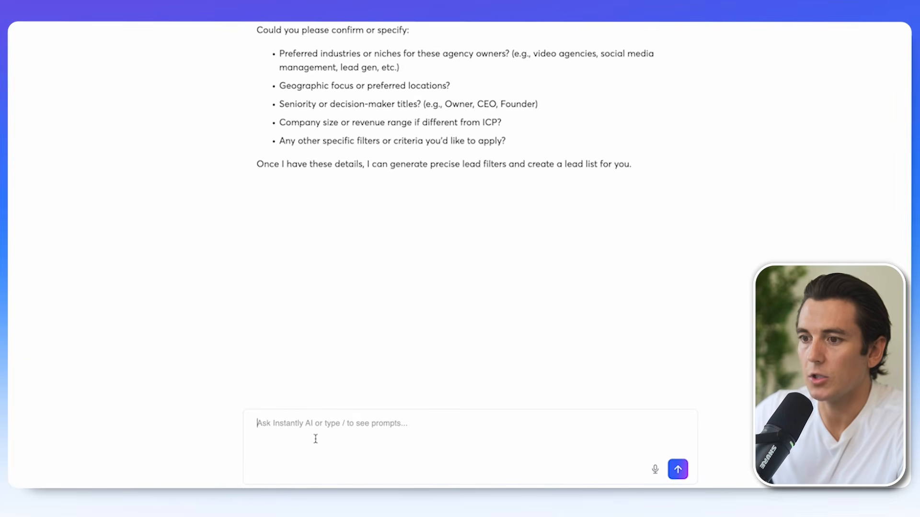
Step: Reply "I want marketing agency owners in the united states - founders and ceo's only" and review the generated filters and leads
text(I want marketing agency owners in the united states - founders and ceo's only)
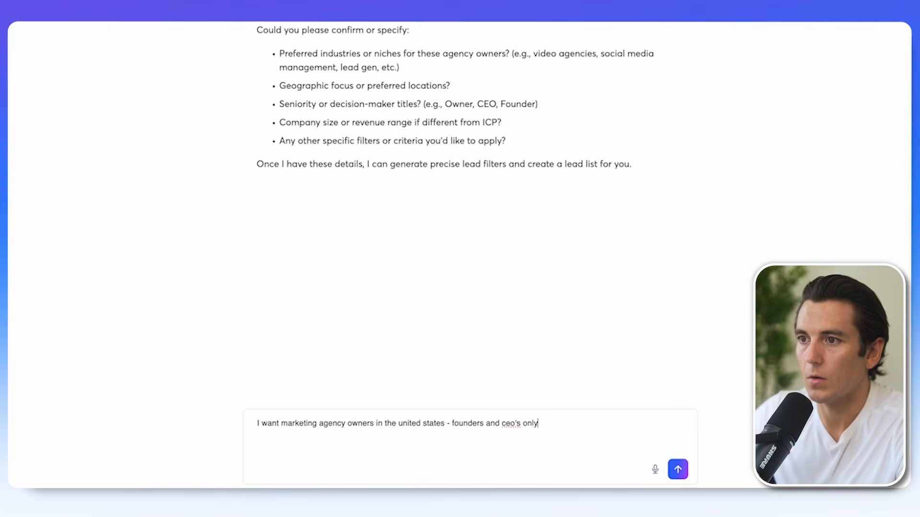
key(Return)
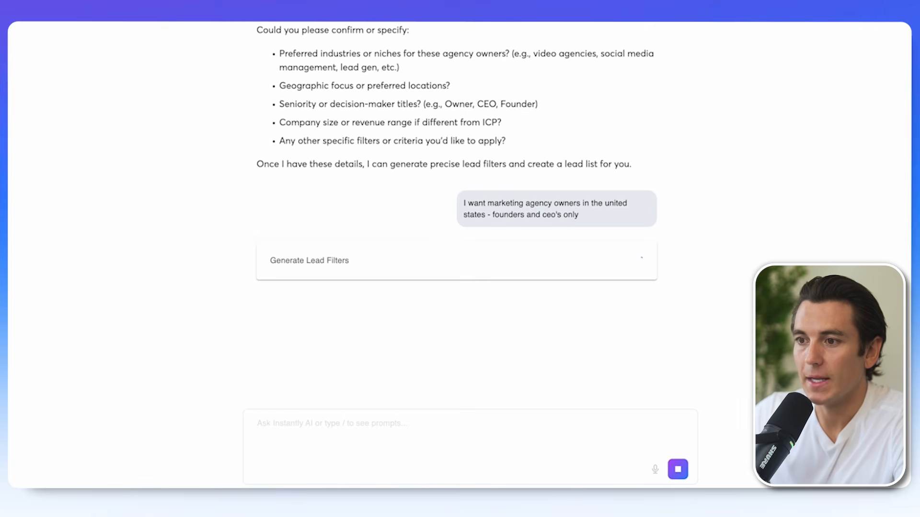
scroll(223, 311, down, 7)
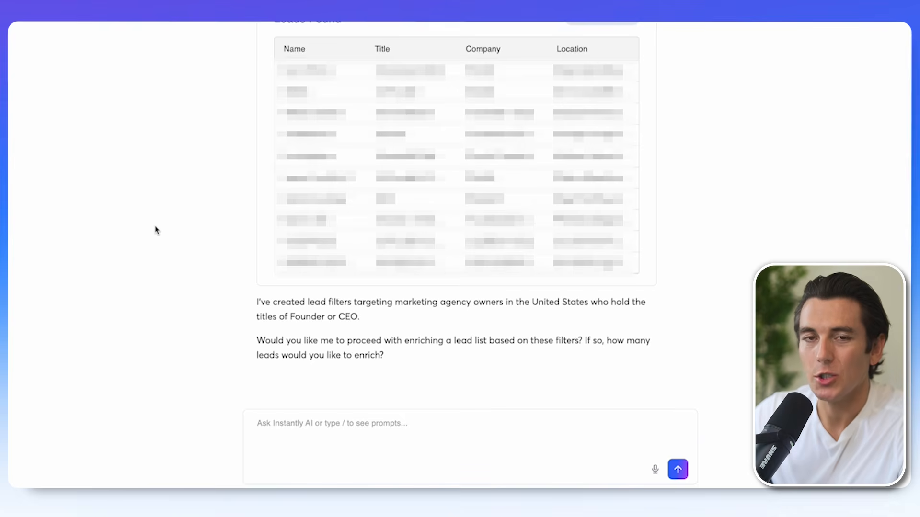
scroll(158, 230, up, 5)
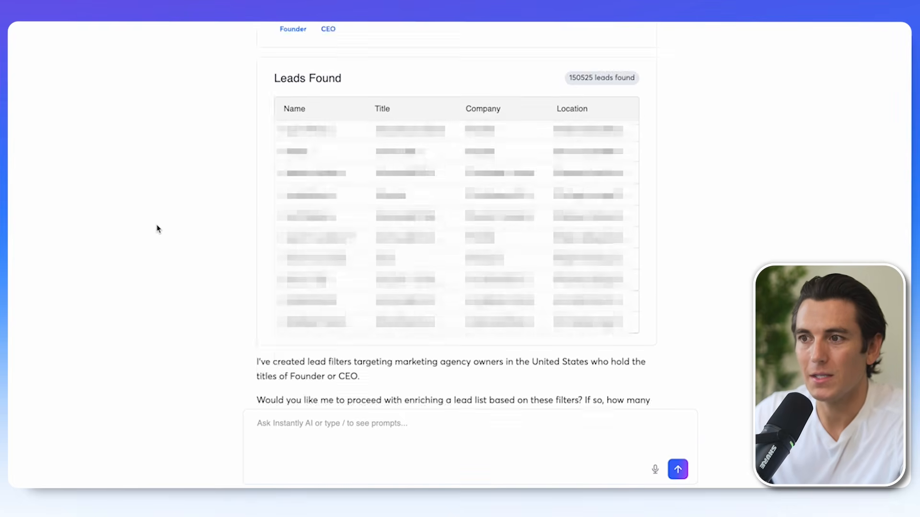
click(630, 113)
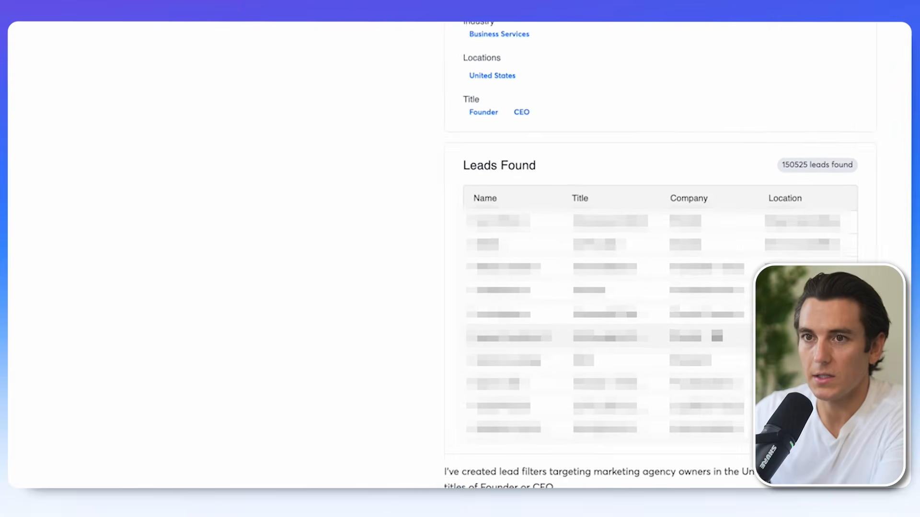
Step: Open SuperSearch and show its filters
click(35, 129)
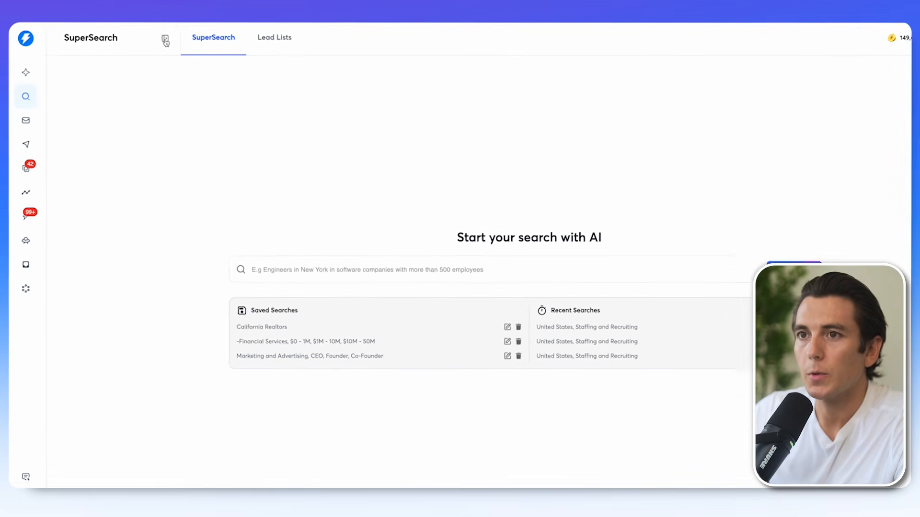
click(165, 41)
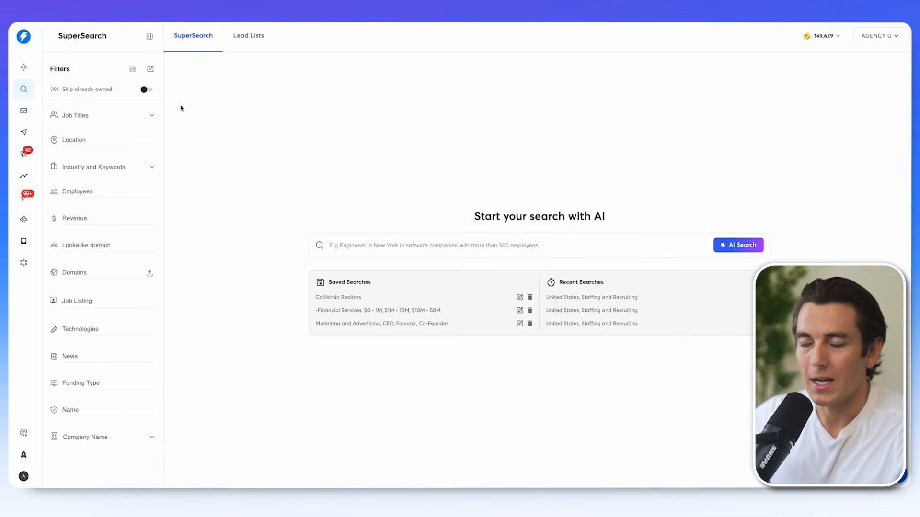
Step: Run an AI lead search for "i want to target real estate agents in california"
click(362, 246)
text(i want to ta)
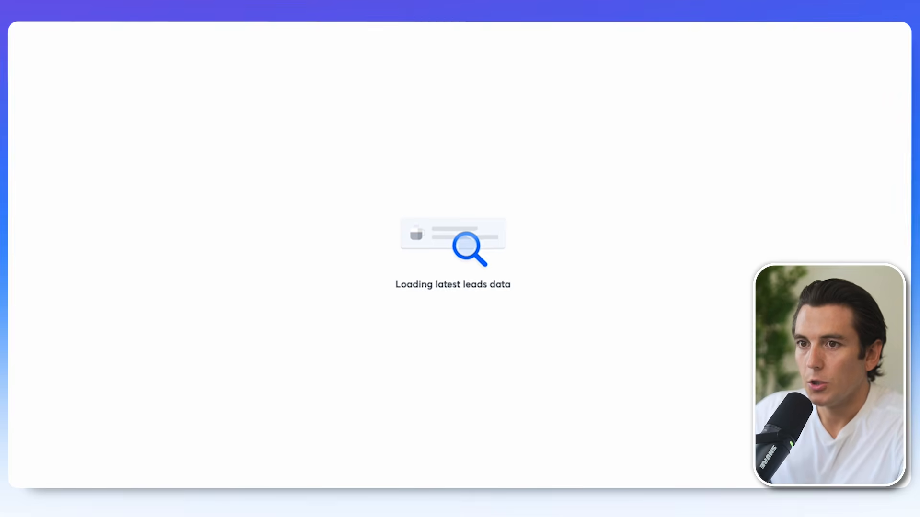
scroll(74, 233, down, 3)
scroll(74, 232, up, 4)
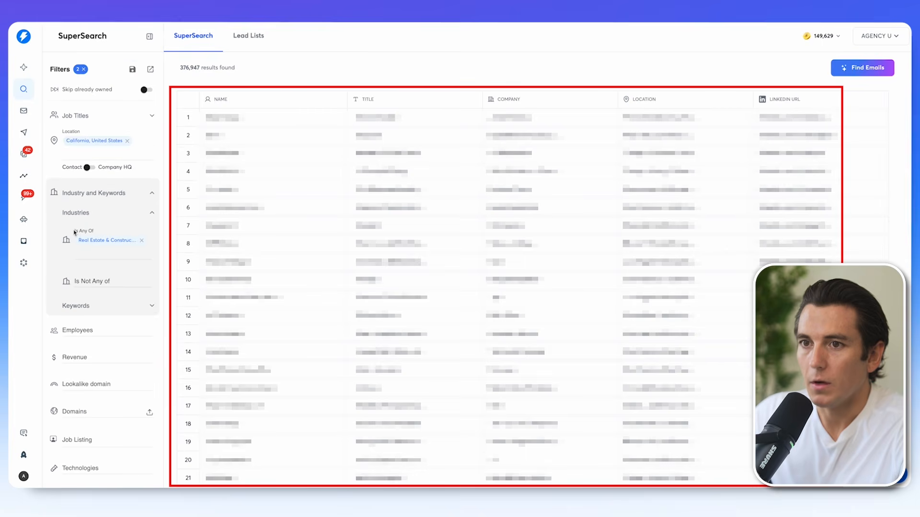
Step: Remove the real estate industry and California location filters and clear the AI search text
click(141, 241)
click(127, 141)
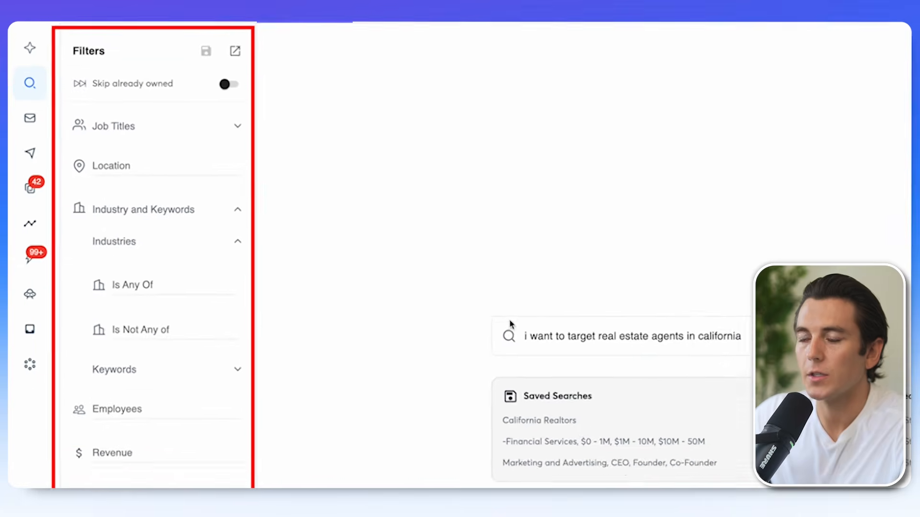
key(ctrl+a)
key(BackSpace)
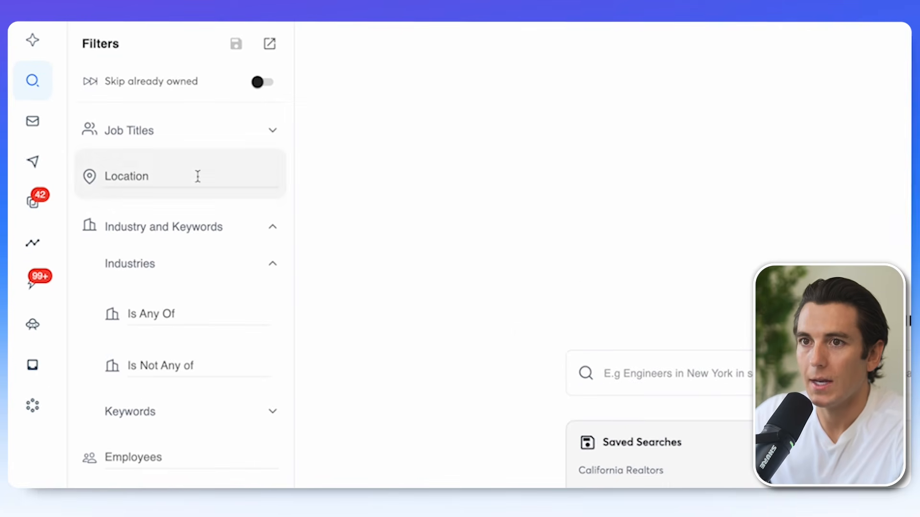
Step: Add a job title filter for "Real estate agent"
click(136, 139)
click(178, 186)
text(Real es)
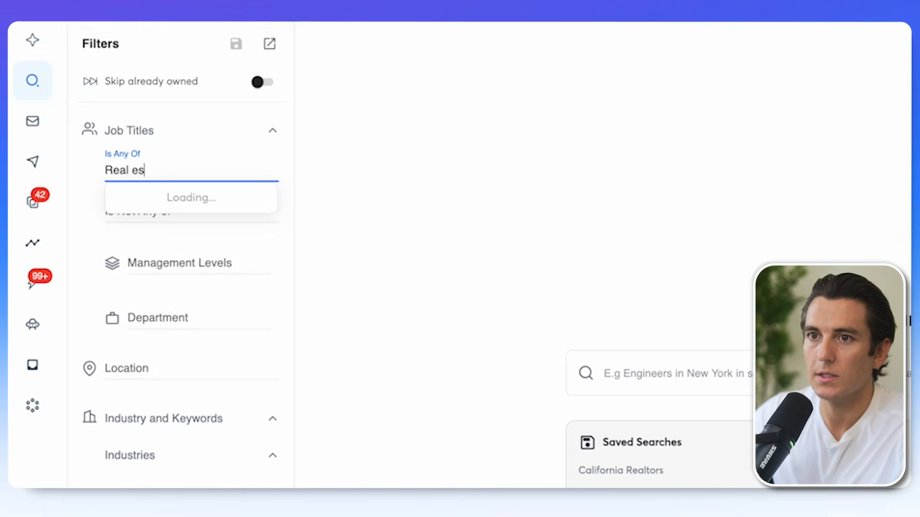
text(tatea g)
text(ent)
key(Return)
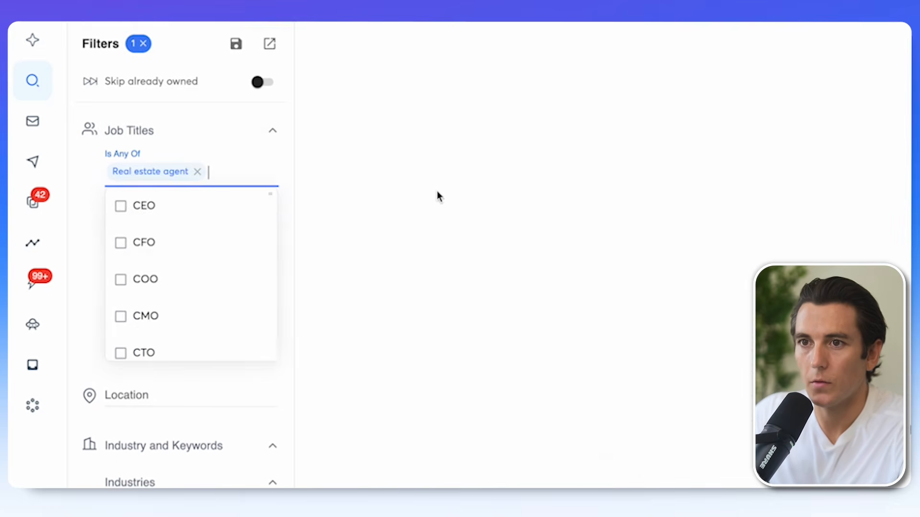
key(Escape)
Step: Set the location filter to United States and look over the applied filters
scroll(269, 296, down, 4)
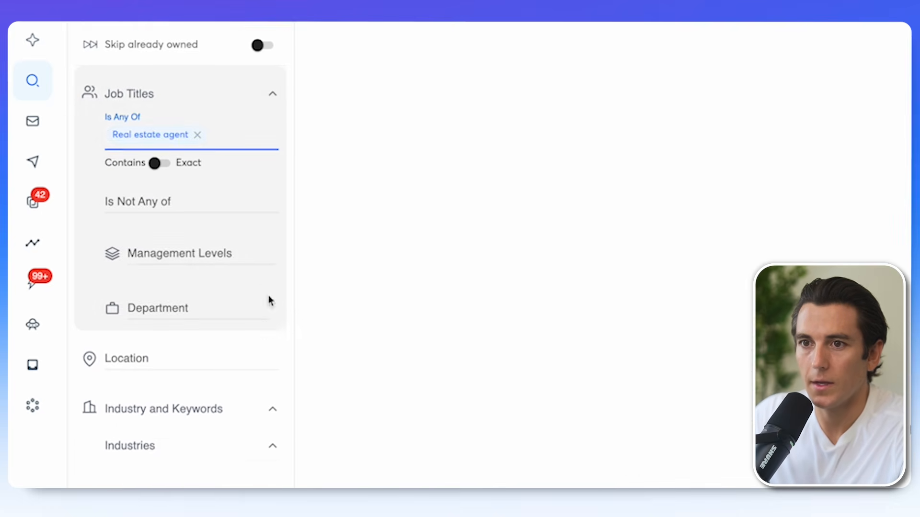
click(156, 205)
text(united)
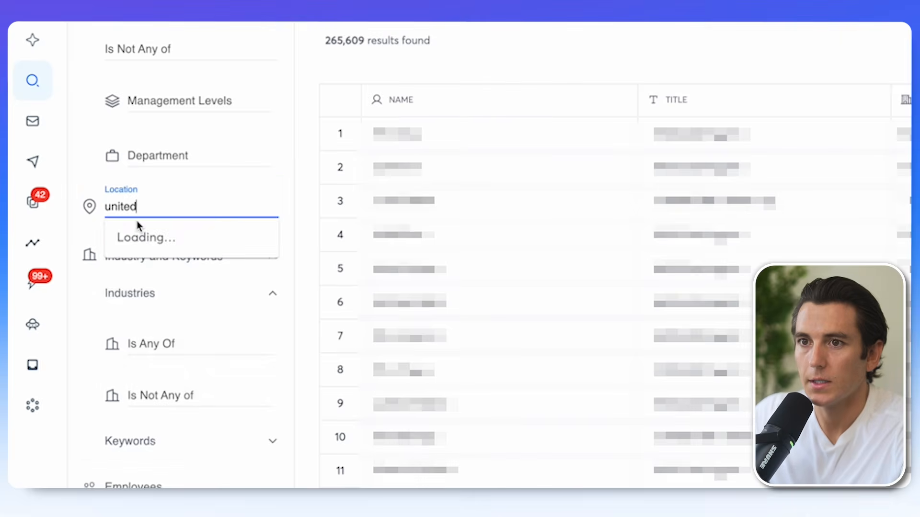
click(146, 241)
scroll(213, 314, down, 5)
scroll(214, 250, up, 7)
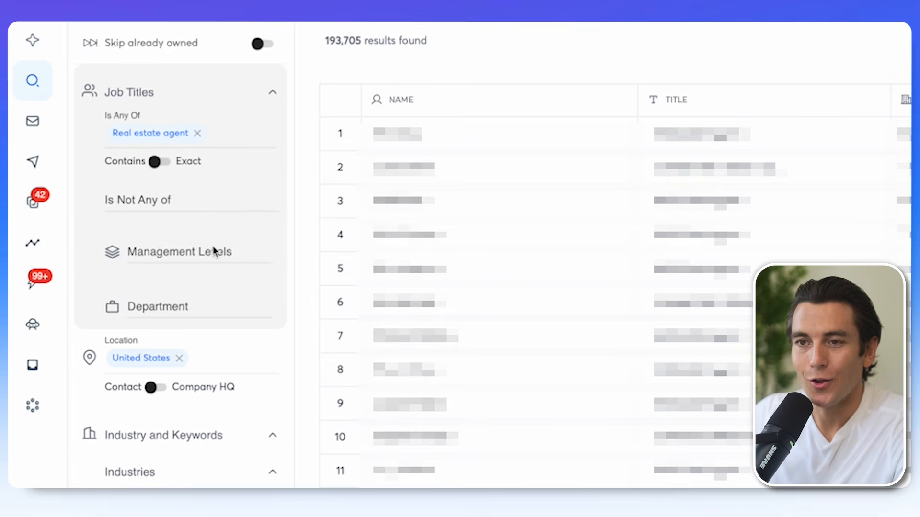
scroll(214, 251, up, 2)
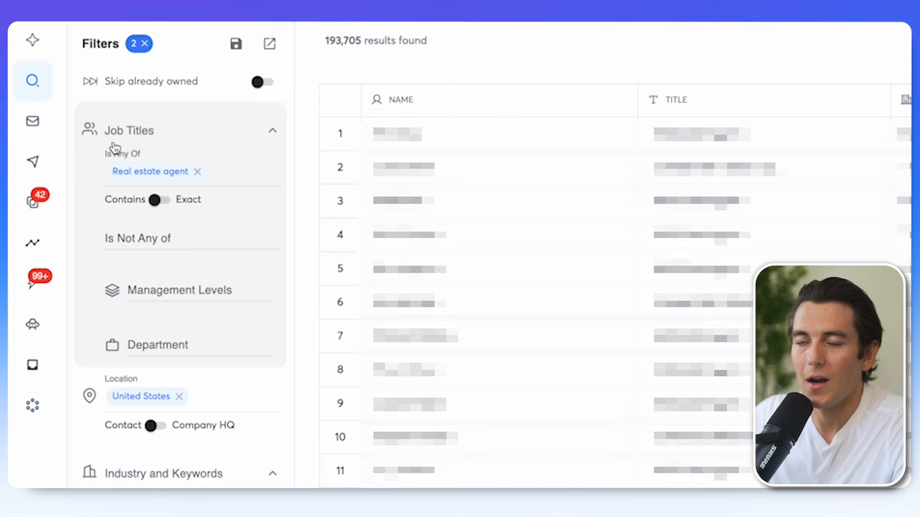
Step: Examine the available management level and department filter options
click(188, 277)
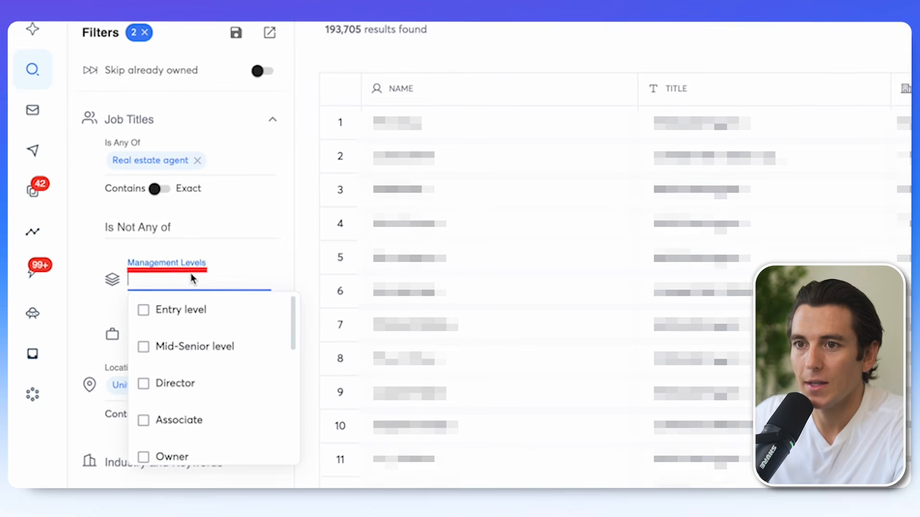
scroll(185, 343, down, 2)
scroll(185, 343, down, 3)
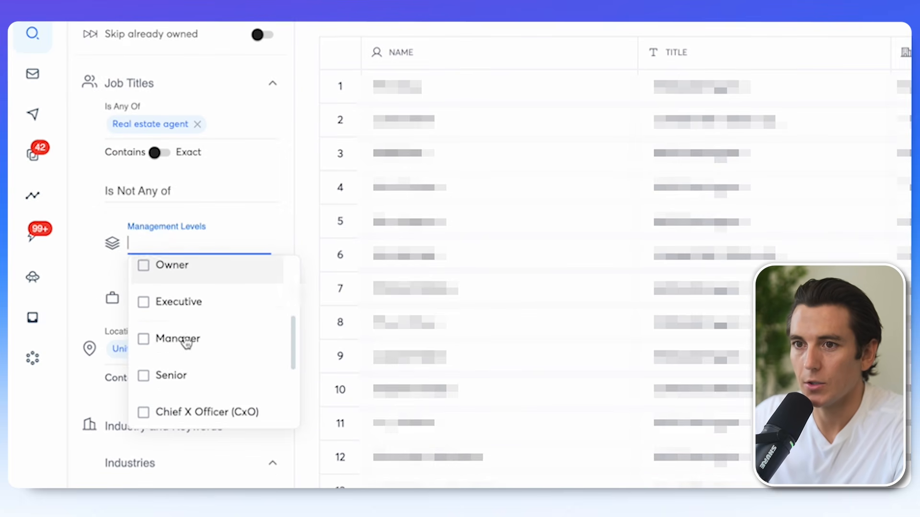
click(64, 287)
scroll(158, 272, down, 1)
click(158, 271)
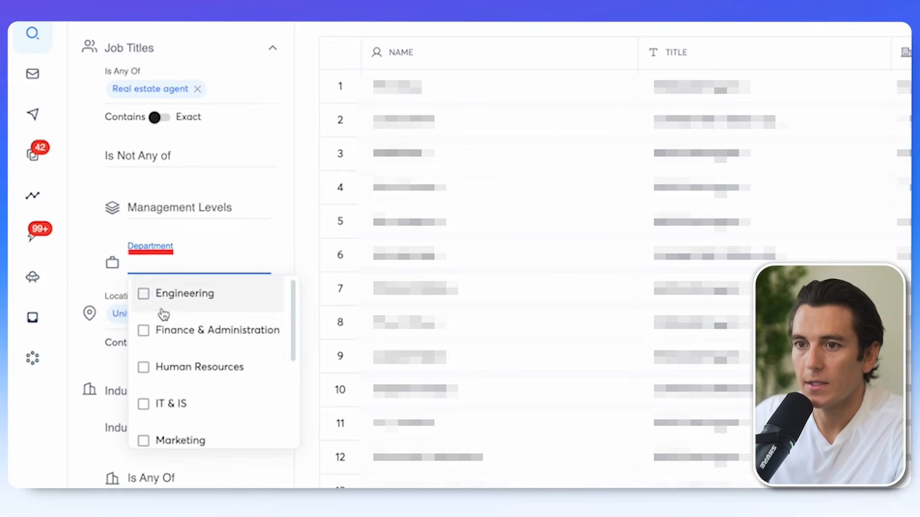
scroll(175, 338, down, 3)
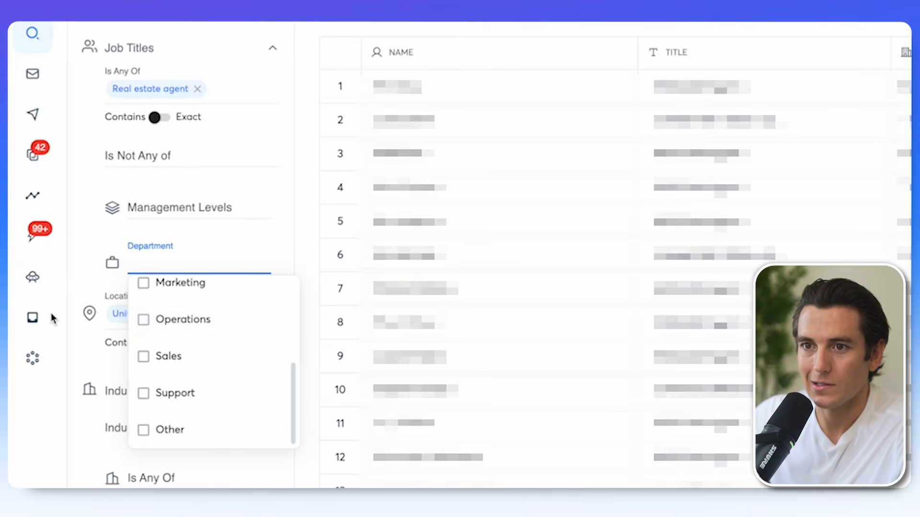
Step: Examine the location filter's contact and company HQ options and the list of industries available for filtering
click(122, 301)
scroll(150, 324, down, 1)
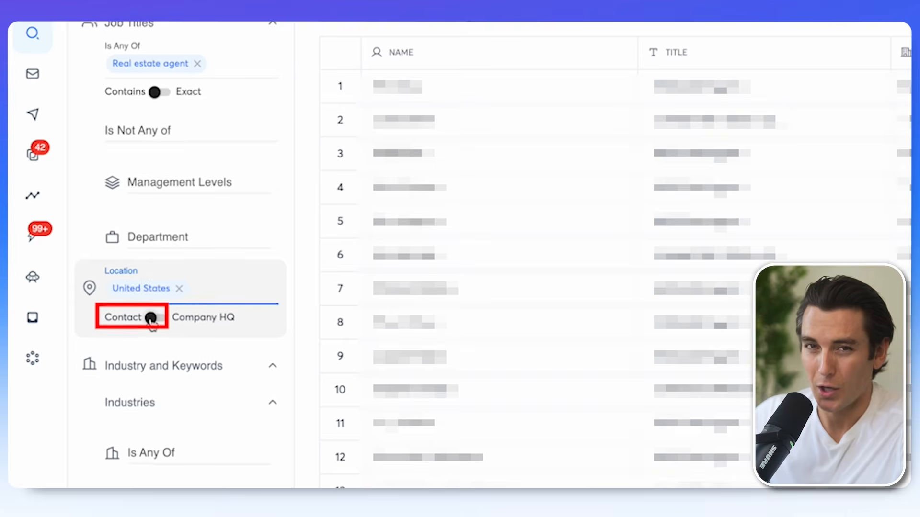
scroll(150, 336, down, 4)
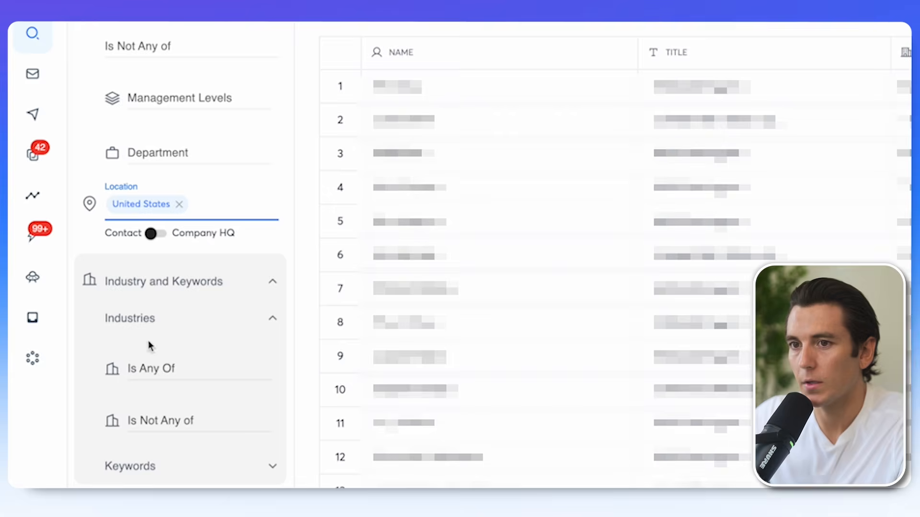
click(150, 318)
scroll(154, 307, down, 4)
scroll(164, 353, up, 3)
click(139, 336)
scroll(189, 376, down, 2)
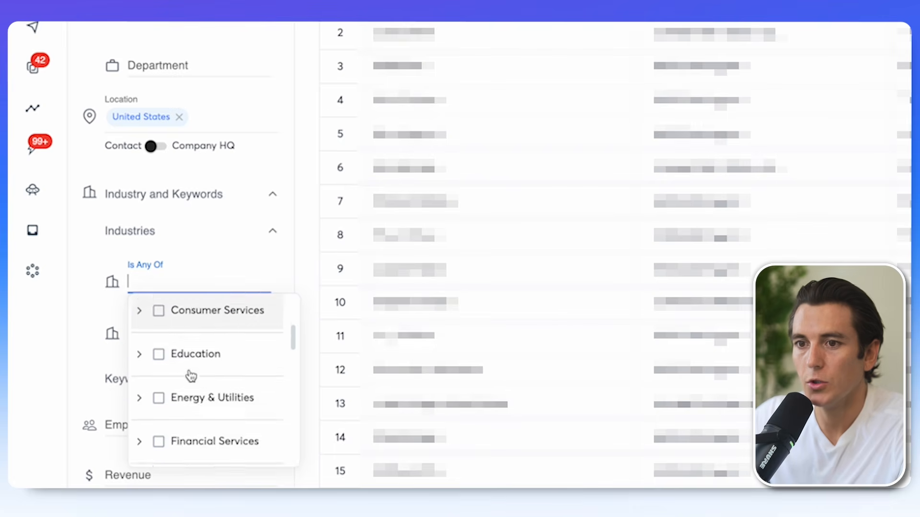
Step: Try "HVAC" as an include keyword and clear the keyword field again
scroll(144, 314, down, 3)
click(150, 338)
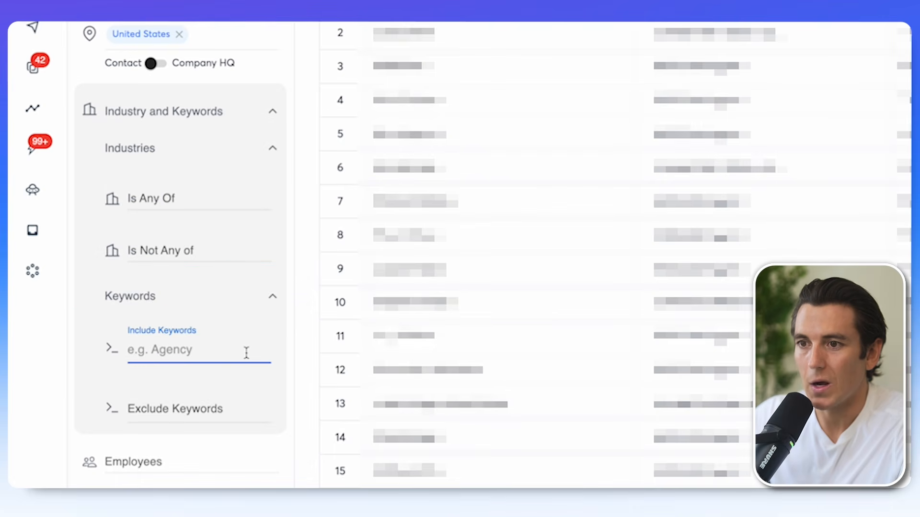
text(HVAC)
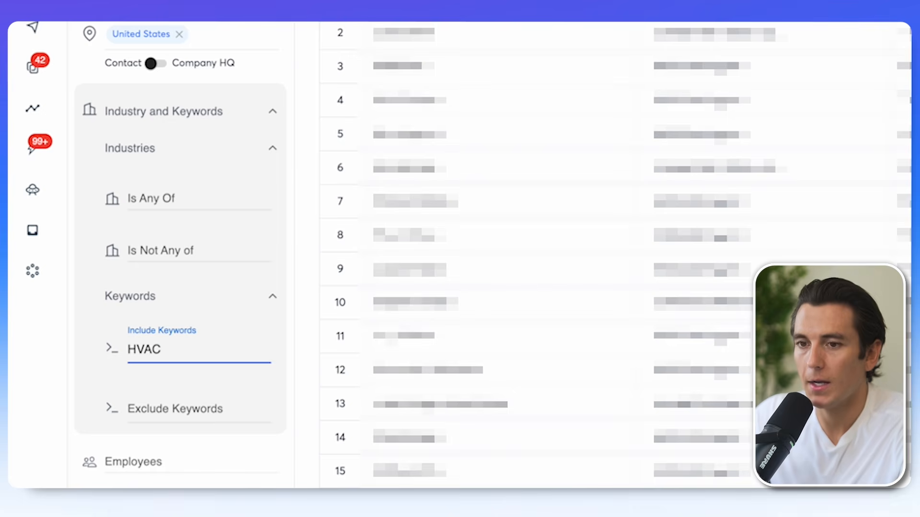
key(ctrl+a)
key(BackSpace)
Step: Examine the employee count, revenue, lookalike domain and job listing filters without applying any of them
scroll(164, 280, down, 3)
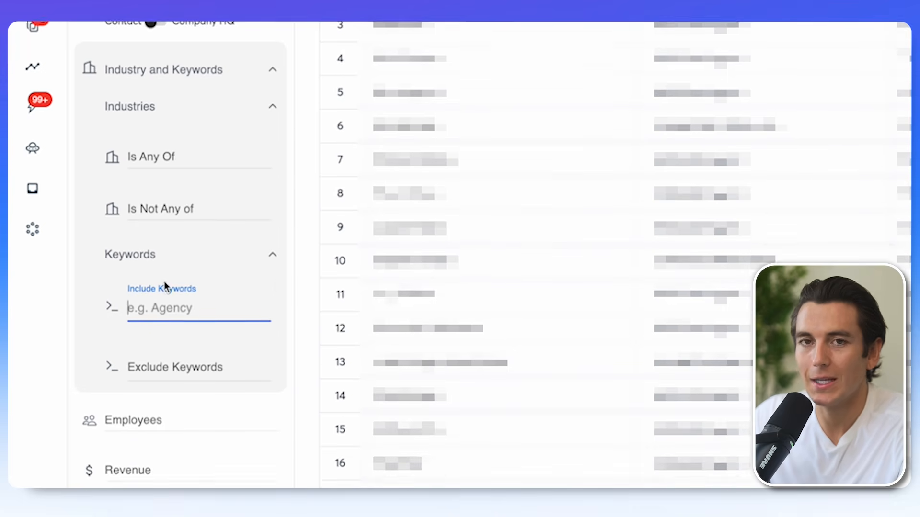
scroll(165, 247, down, 3)
click(161, 259)
scroll(161, 341, down, 3)
scroll(162, 341, up, 3)
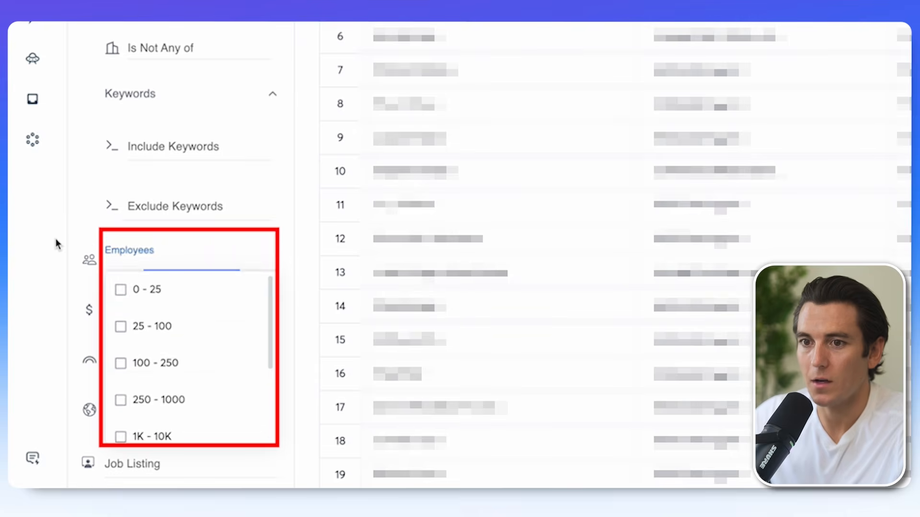
click(56, 243)
click(157, 307)
click(126, 301)
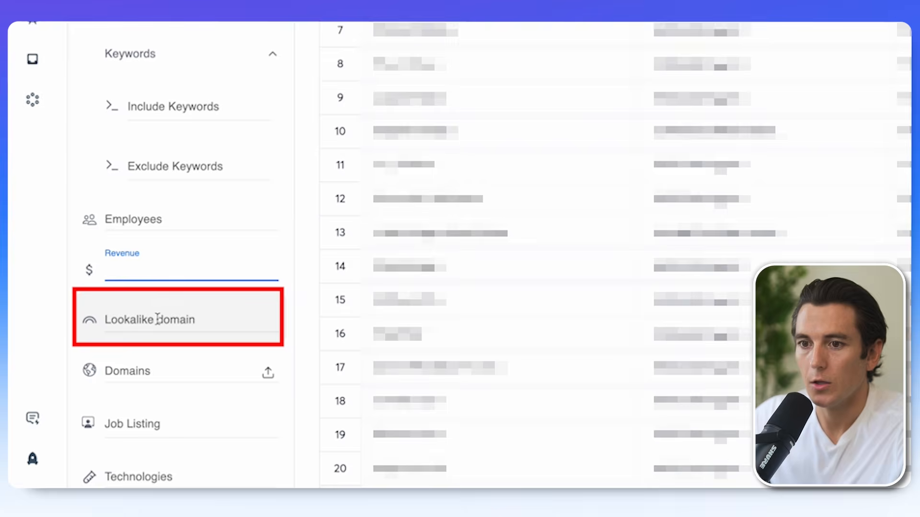
scroll(153, 314, down, 5)
click(178, 119)
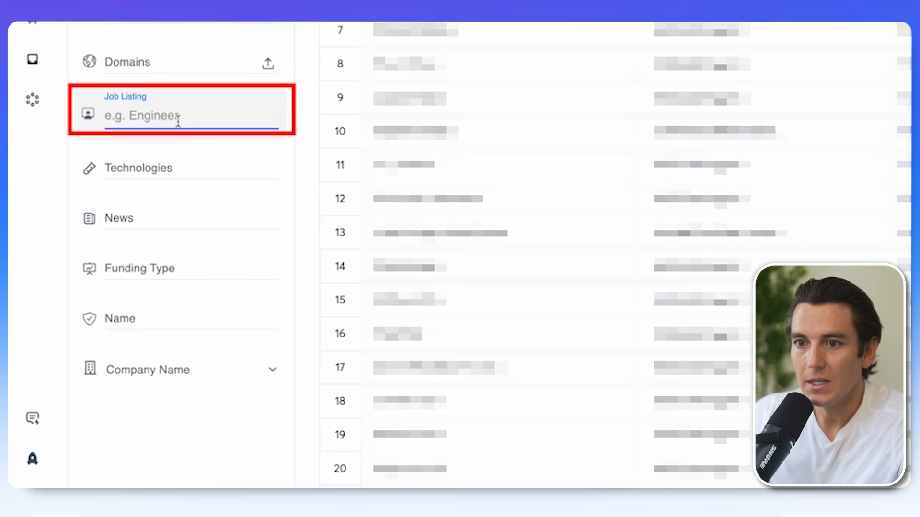
Step: Examine the available technologies and the company news events offered as search filters
click(159, 156)
scroll(146, 208, down, 10)
scroll(144, 227, down, 5)
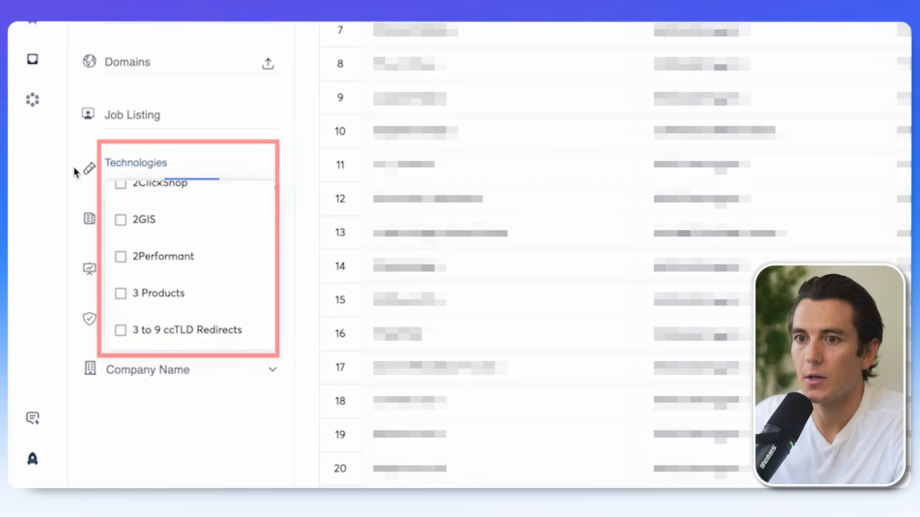
click(130, 229)
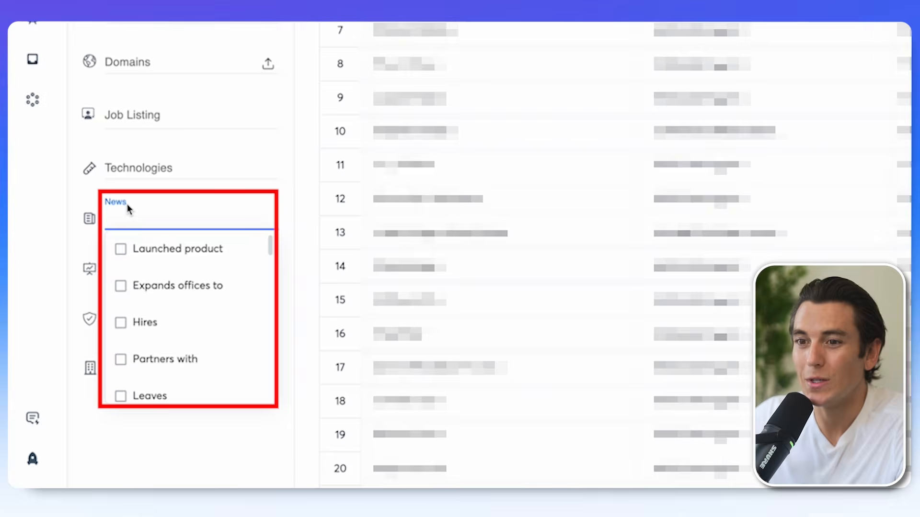
scroll(146, 268, down, 3)
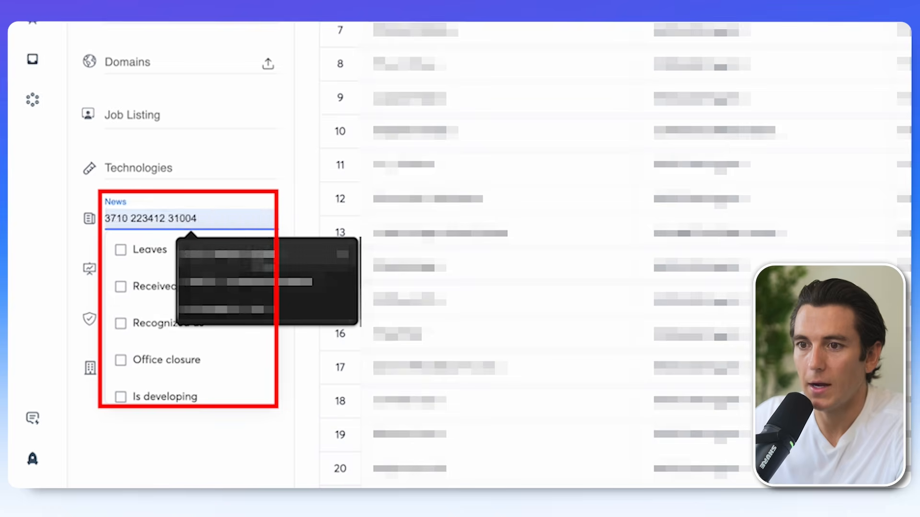
scroll(221, 306, up, 3)
scroll(191, 293, down, 2)
scroll(192, 296, down, 5)
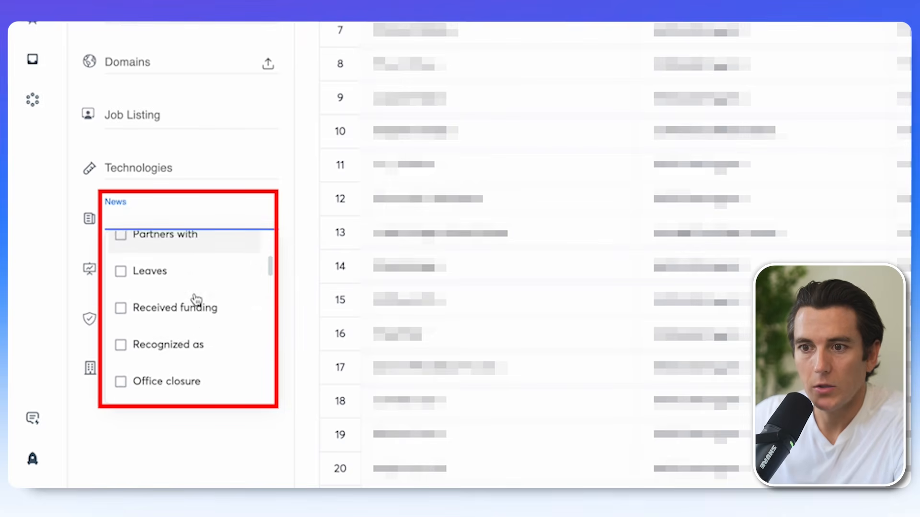
scroll(194, 300, down, 8)
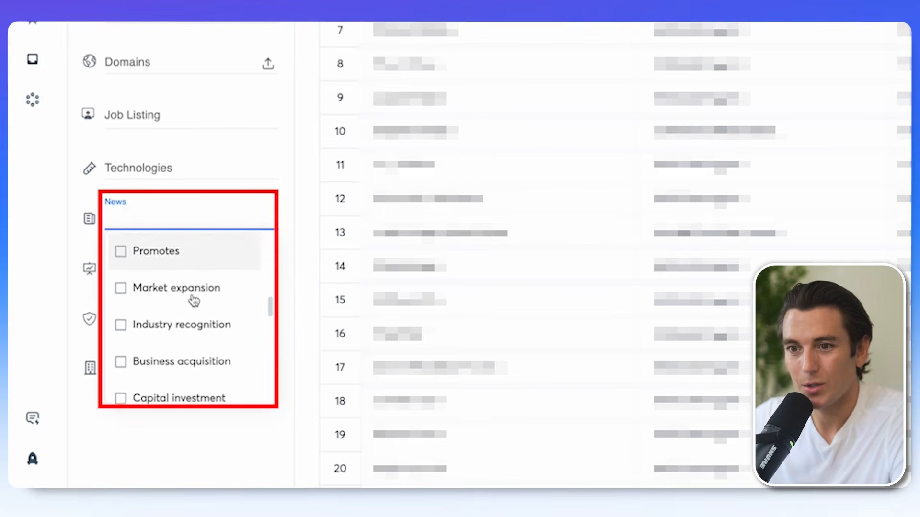
scroll(191, 300, down, 3)
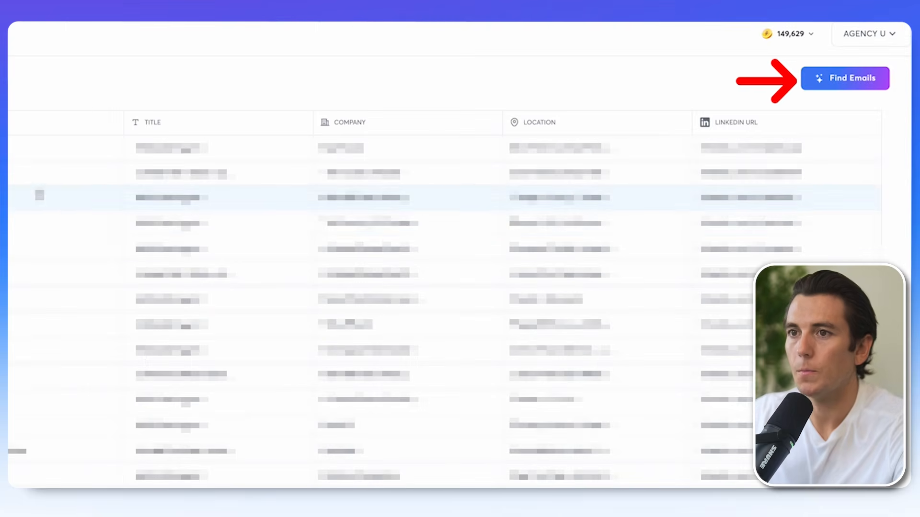
Step: Enrich the first 25 leads with work email and fully enriched profile, saving them to a new list
click(819, 81)
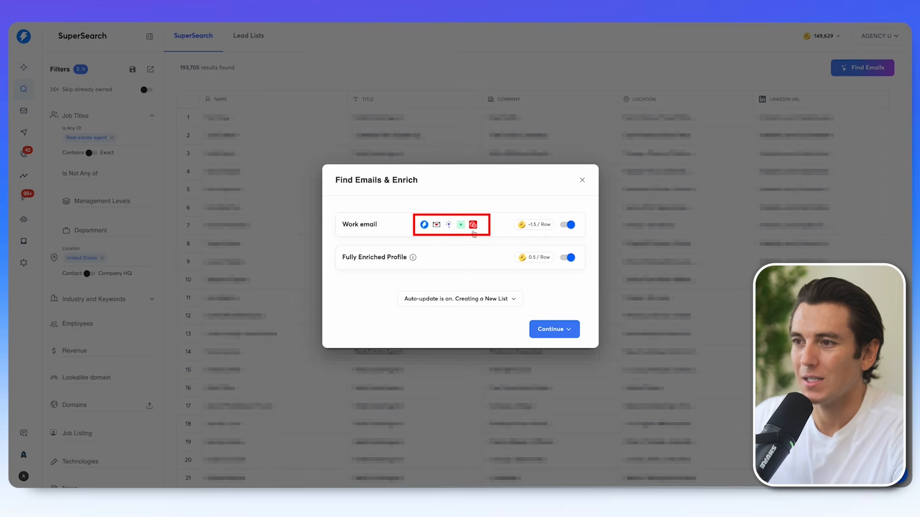
mouse_move(413, 261)
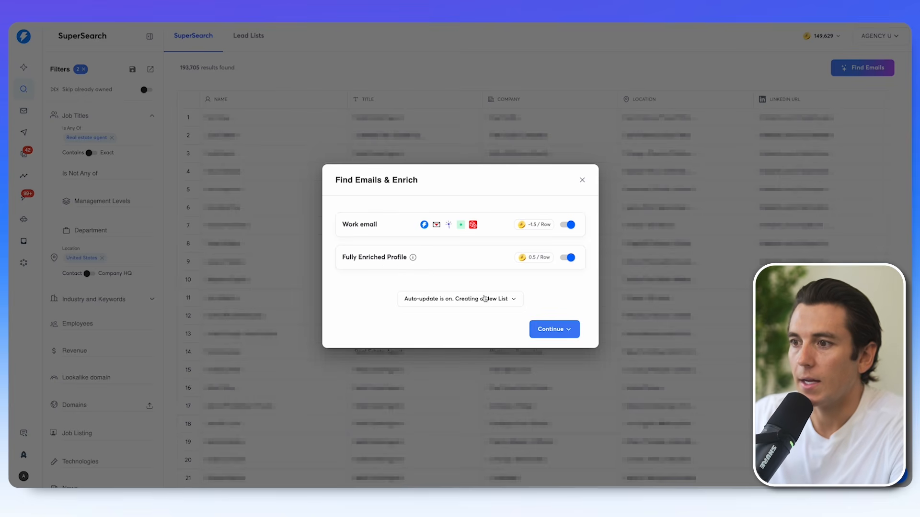
click(572, 330)
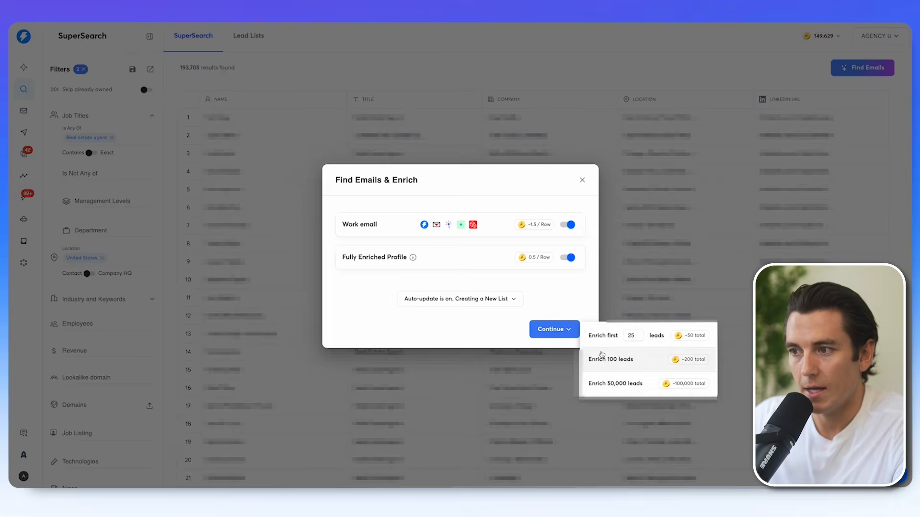
click(600, 337)
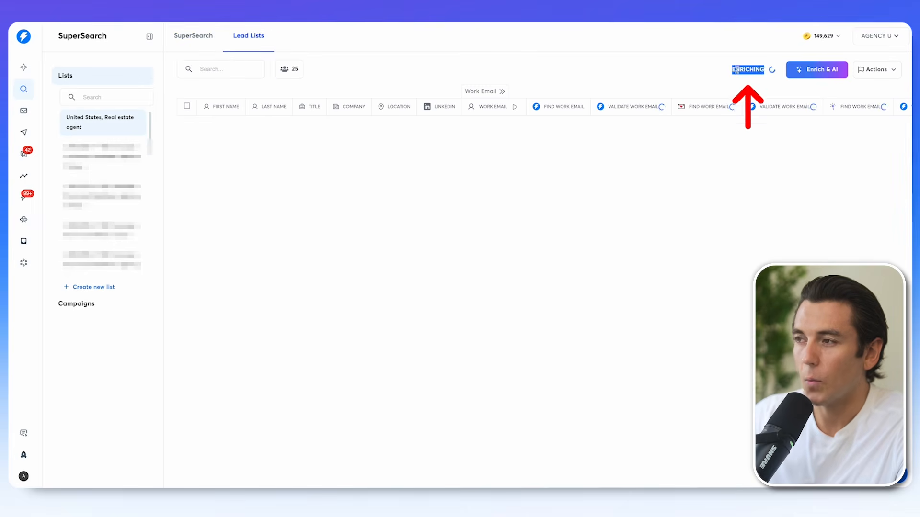
Step: Examine the new lead list's work email, validation and profile columns, from contact headline through company size and connections
scroll(566, 149, right, 3)
scroll(611, 165, right, 5)
scroll(610, 166, right, 5)
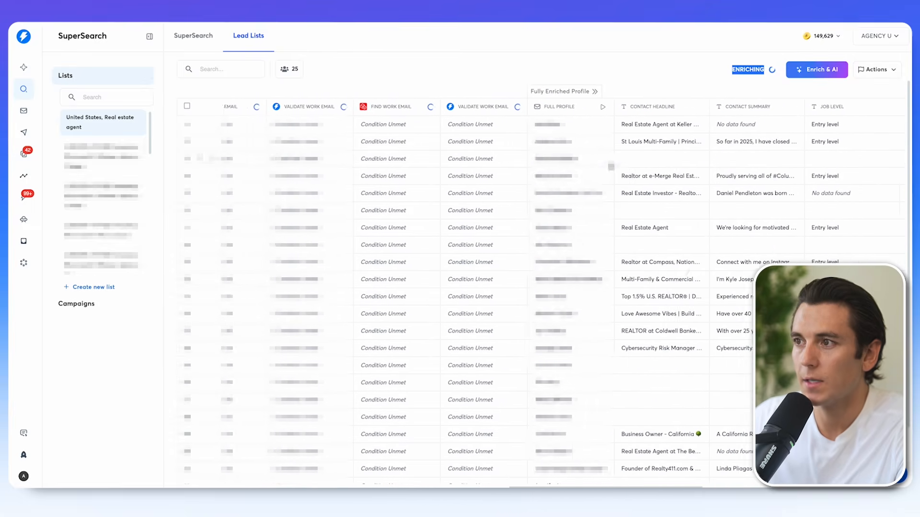
scroll(407, 143, right, 3)
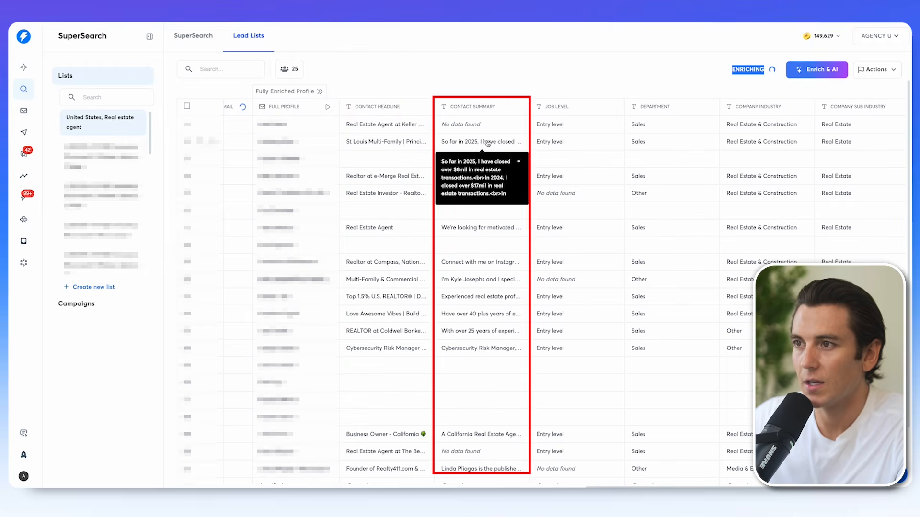
scroll(487, 143, right, 3)
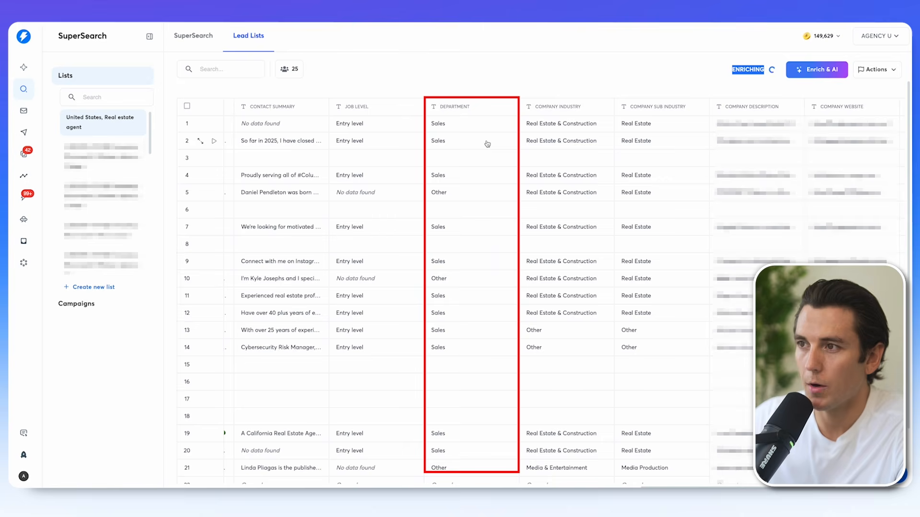
scroll(487, 144, right, 5)
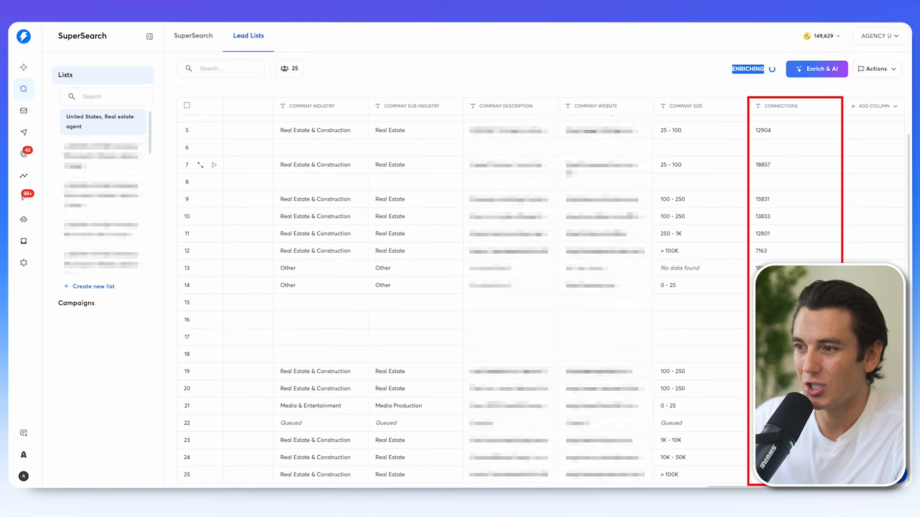
scroll(558, 172, left, 20)
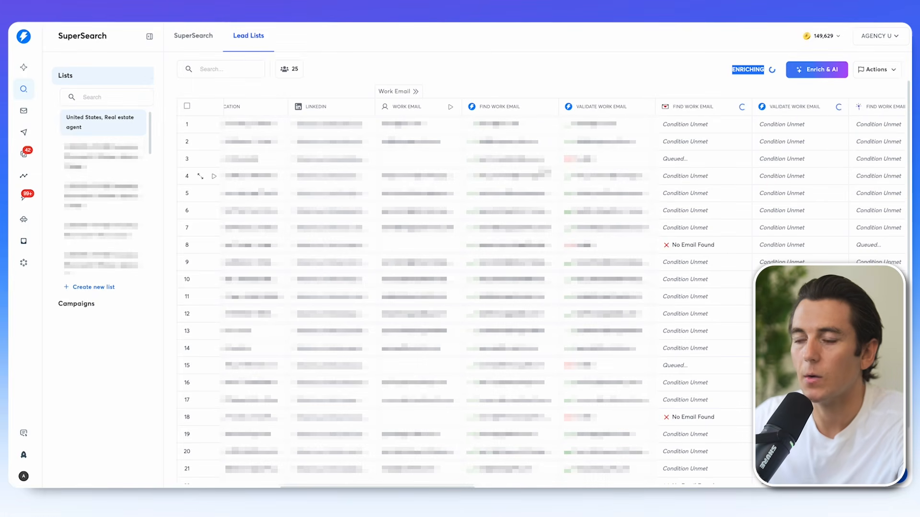
scroll(460, 288, down, 2)
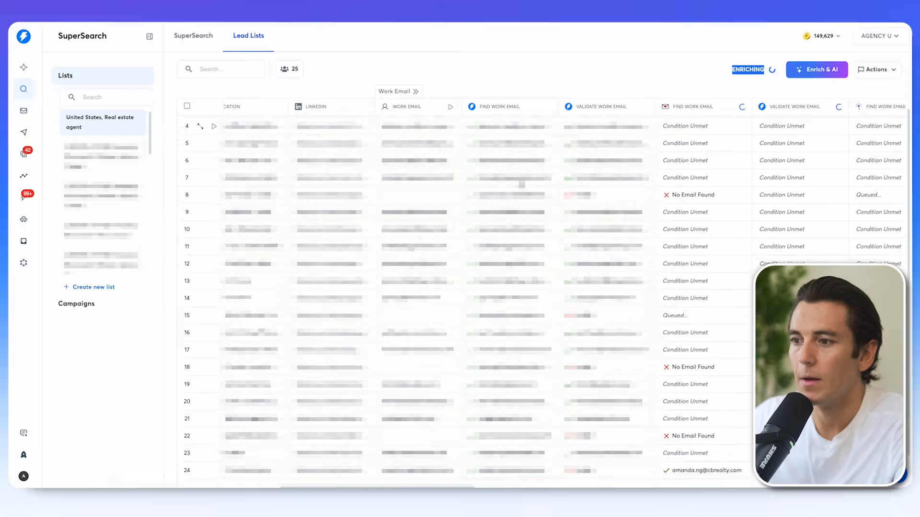
scroll(509, 352, up, 2)
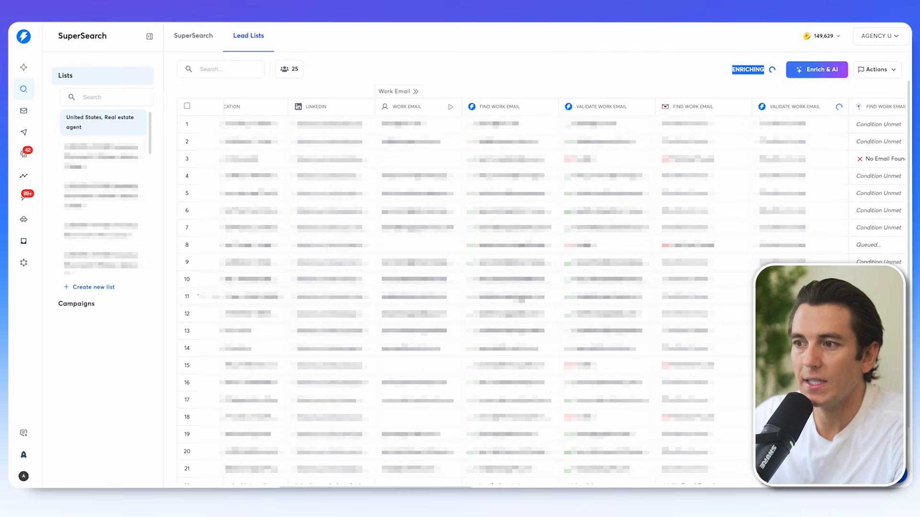
Step: Select all leads in the list and review the row actions and the options for moving them to a campaign
click(187, 106)
click(215, 122)
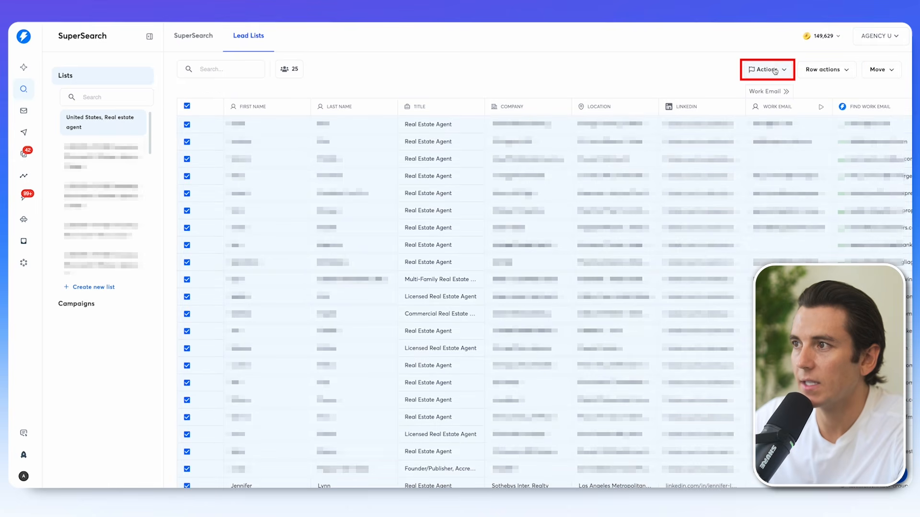
click(823, 69)
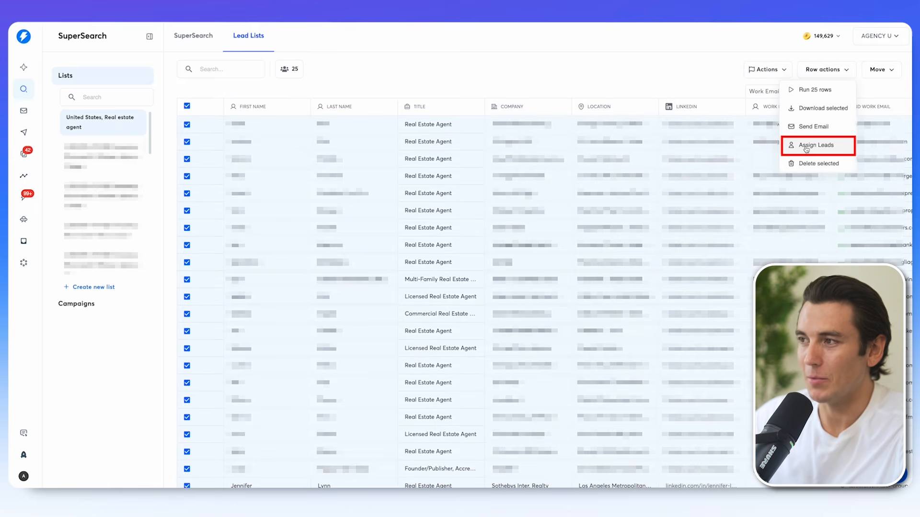
click(881, 70)
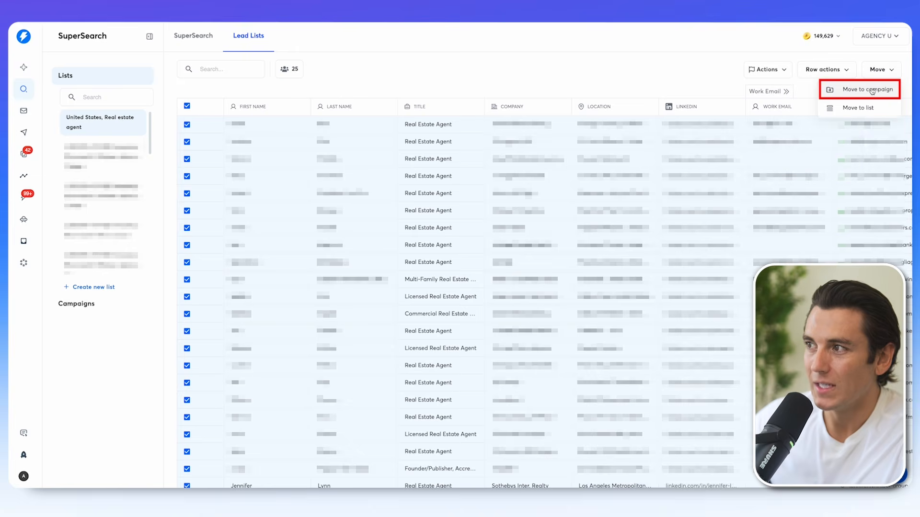
click(869, 90)
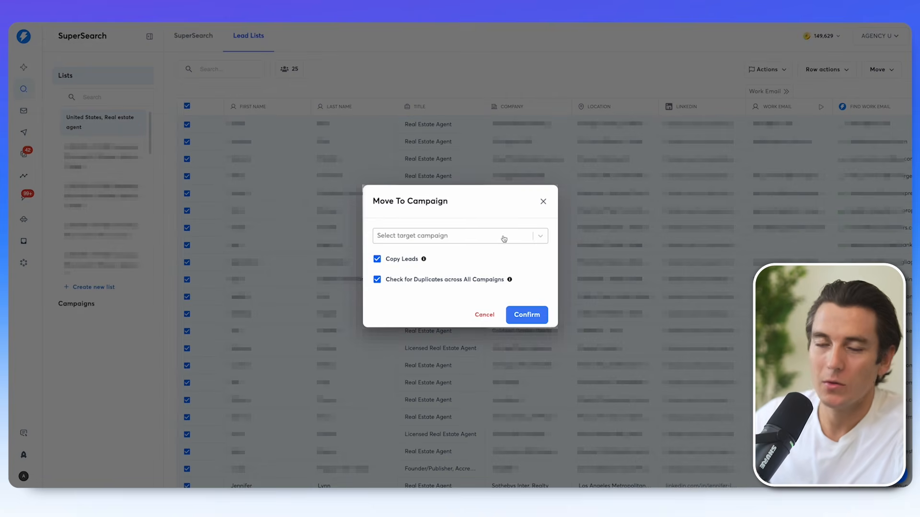
click(542, 202)
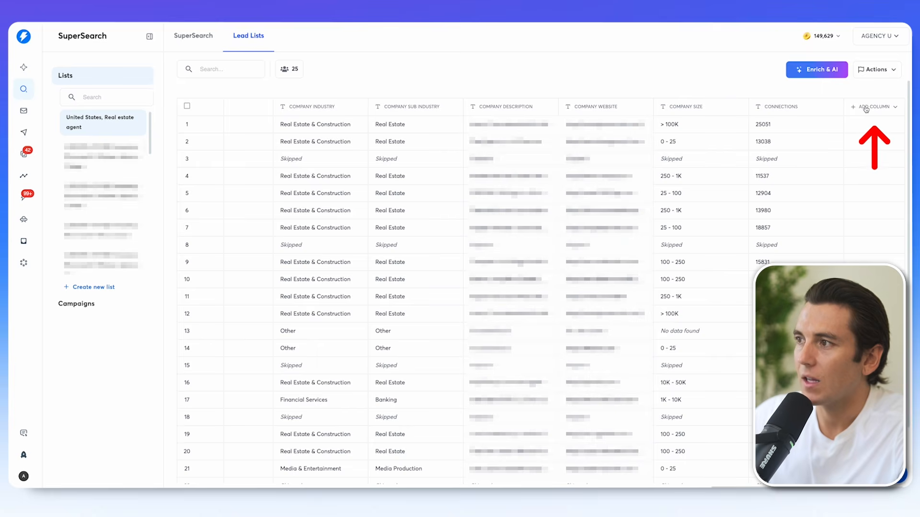
Step: Add the Job Listings, Technologies, News and Funding Type enrichments to the lead list and run them
click(866, 109)
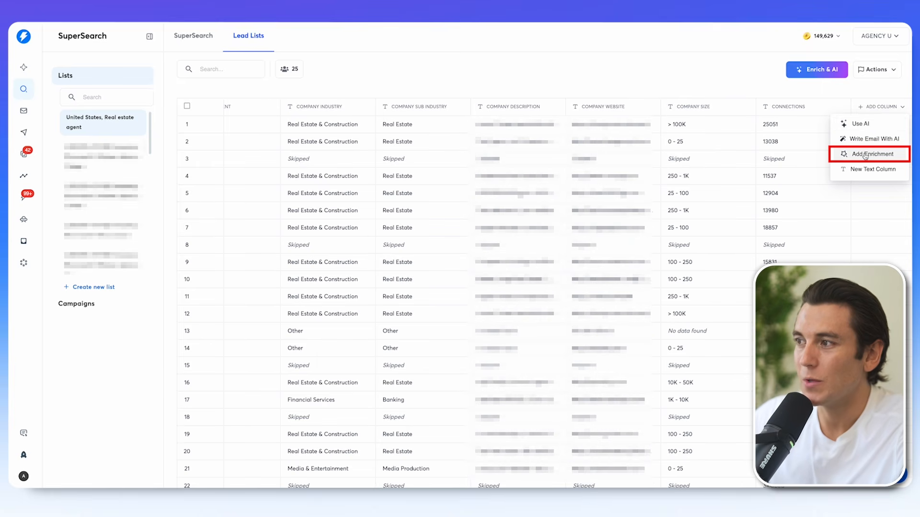
click(865, 155)
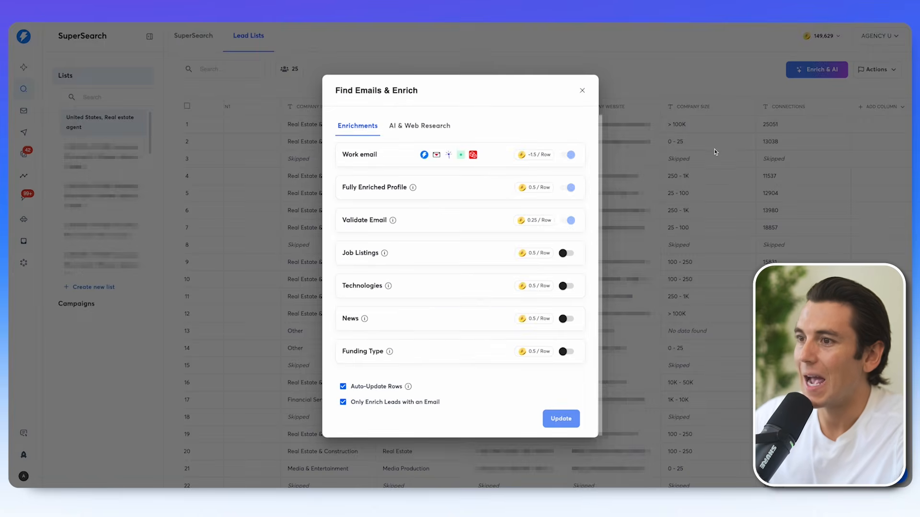
click(567, 257)
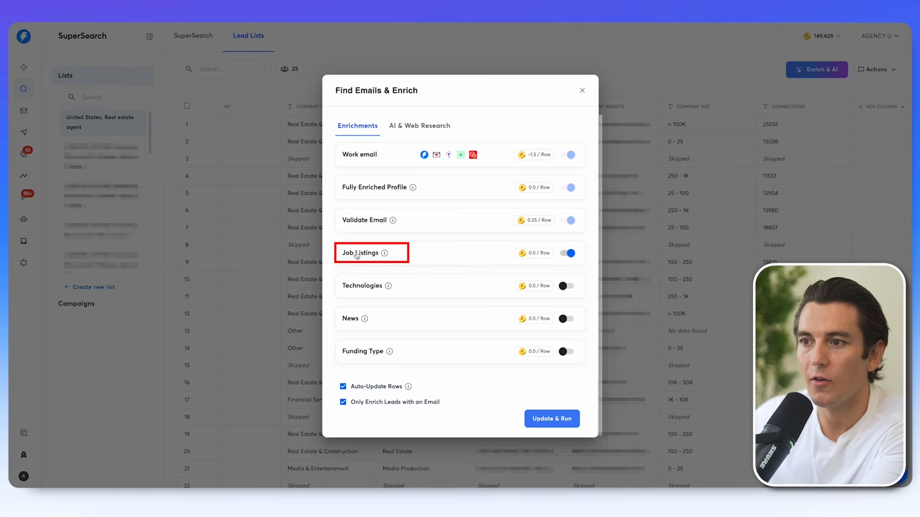
mouse_move(383, 256)
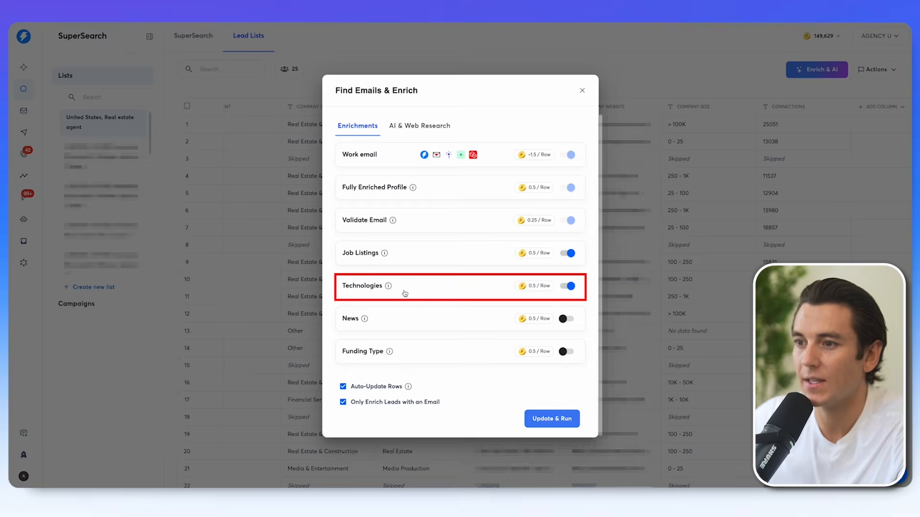
mouse_move(388, 290)
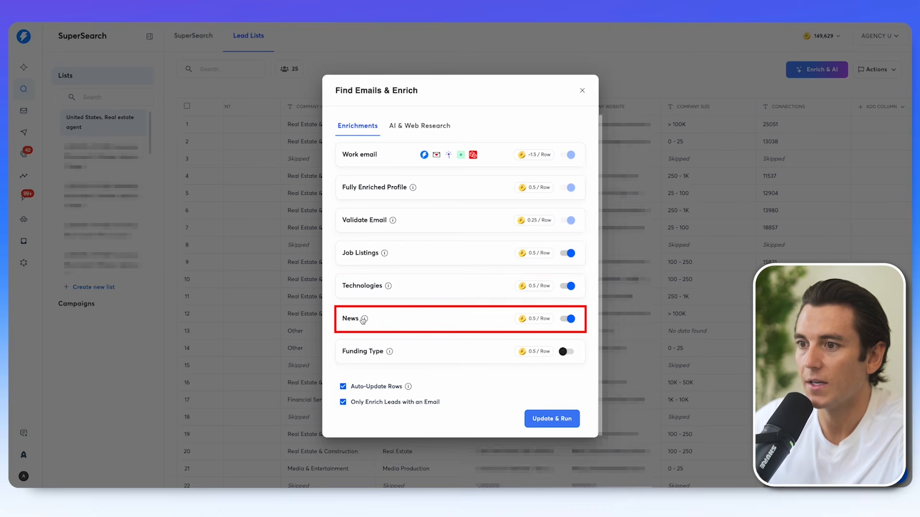
mouse_move(365, 320)
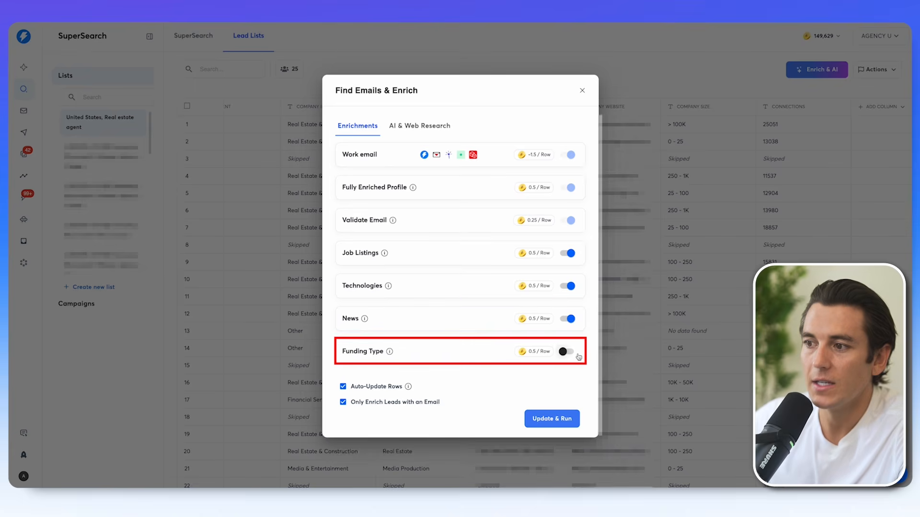
mouse_move(389, 353)
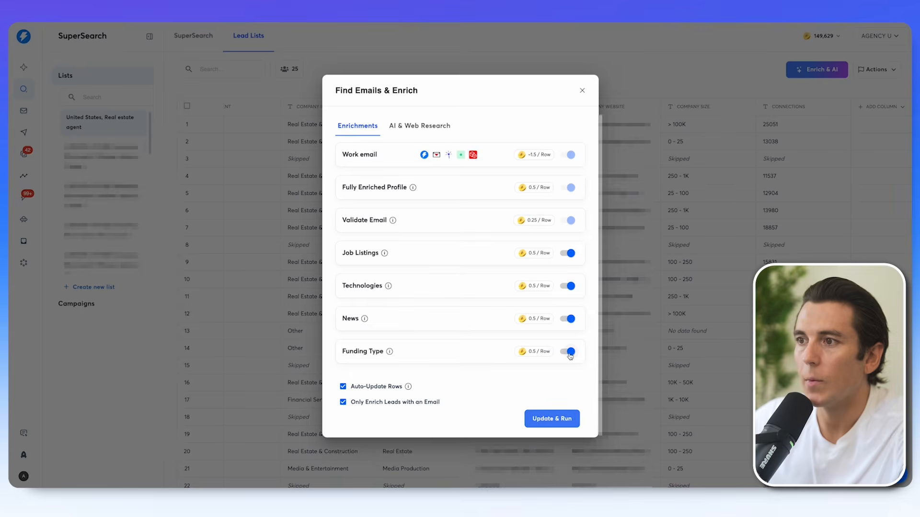
click(548, 420)
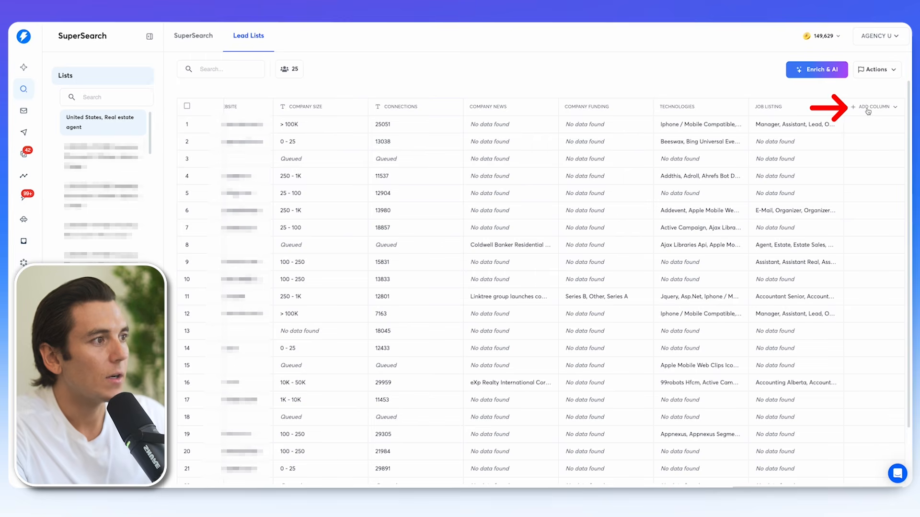
Step: Open a new AI prompt column for the lead list and review the selectable OpenAI models
click(869, 109)
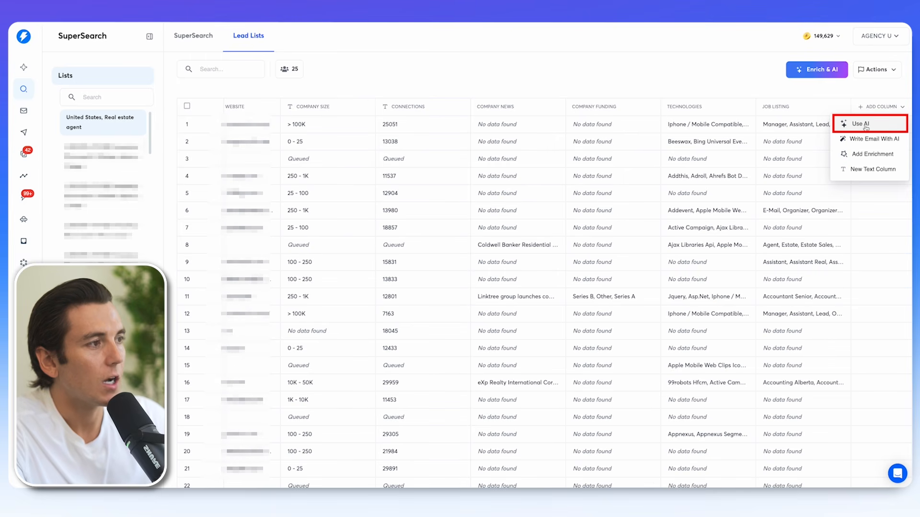
click(861, 125)
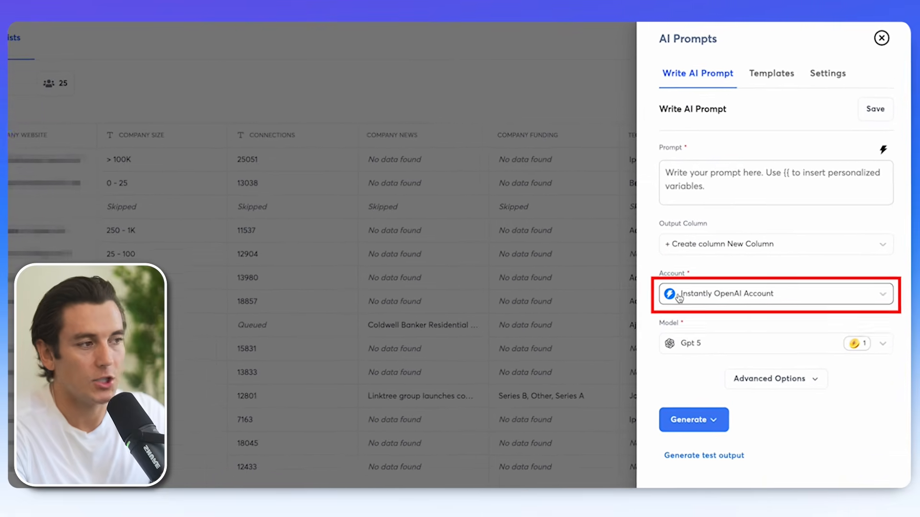
click(695, 353)
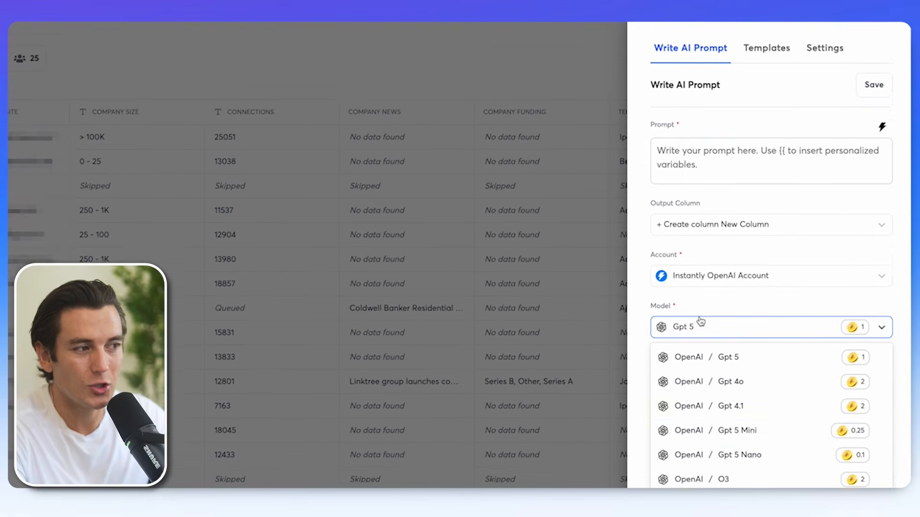
click(703, 227)
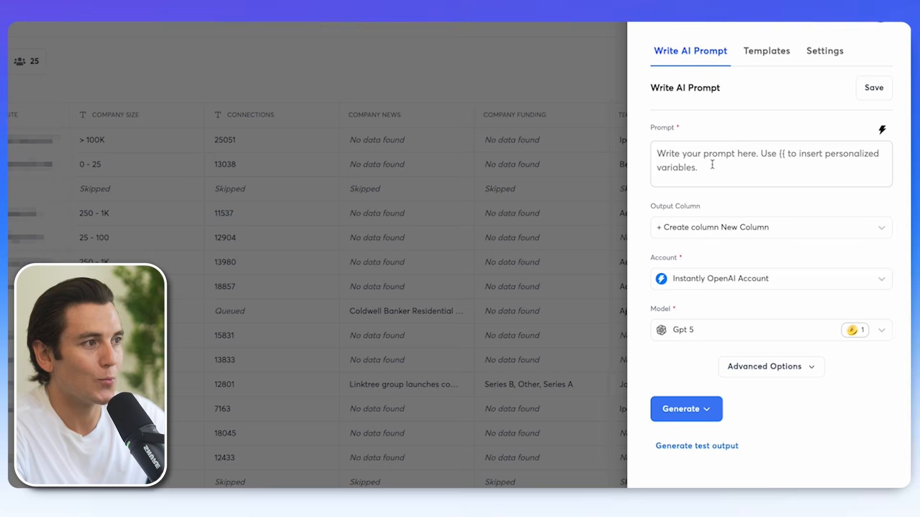
drag(650, 88, 746, 88)
Step: Browse the AI prompt templates, open Company Compliment and map its company description to Contact Summary
click(762, 53)
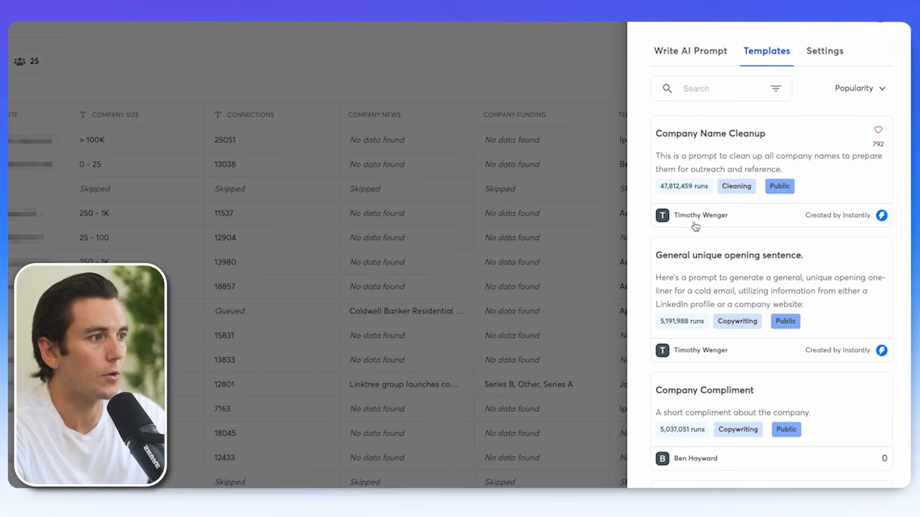
scroll(703, 202, down, 15)
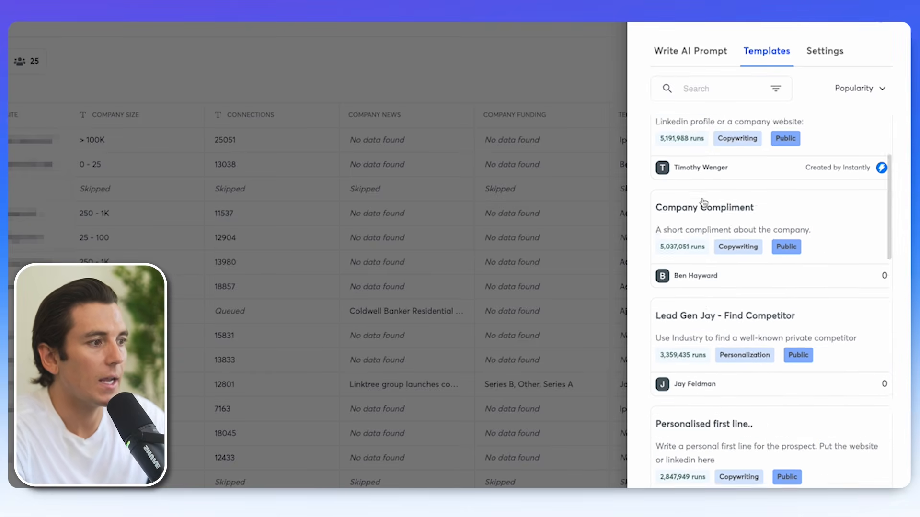
scroll(704, 201, up, 6)
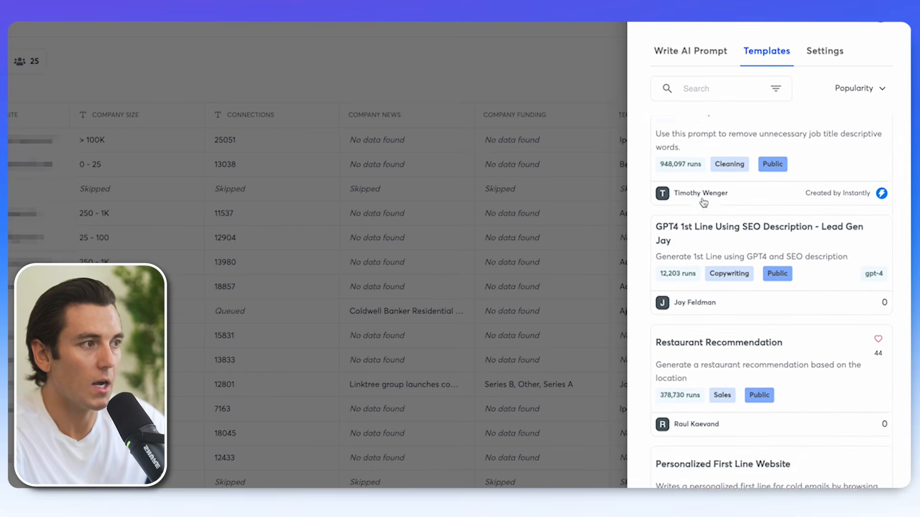
click(693, 253)
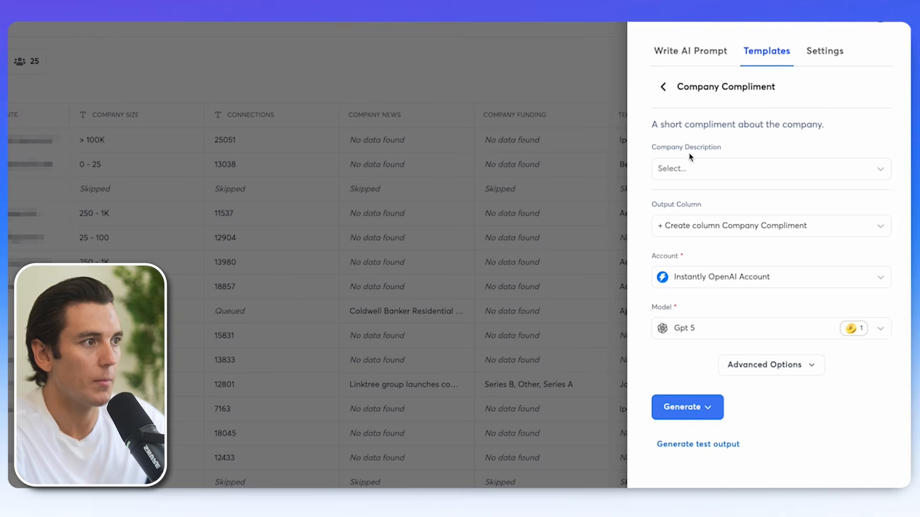
click(690, 165)
scroll(697, 230, down, 3)
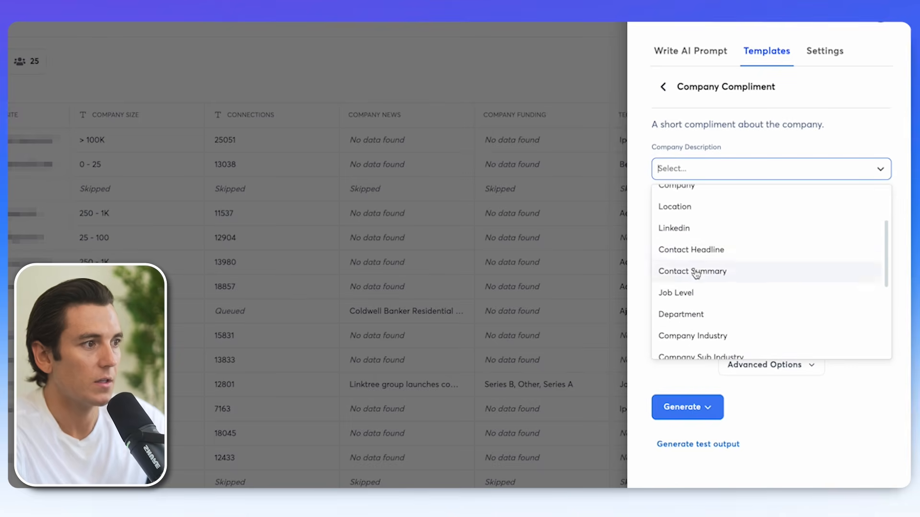
click(709, 269)
Step: Keep a new Company Compliment column as the template's output and generate a test output
click(749, 223)
click(727, 226)
text(Compl)
click(730, 212)
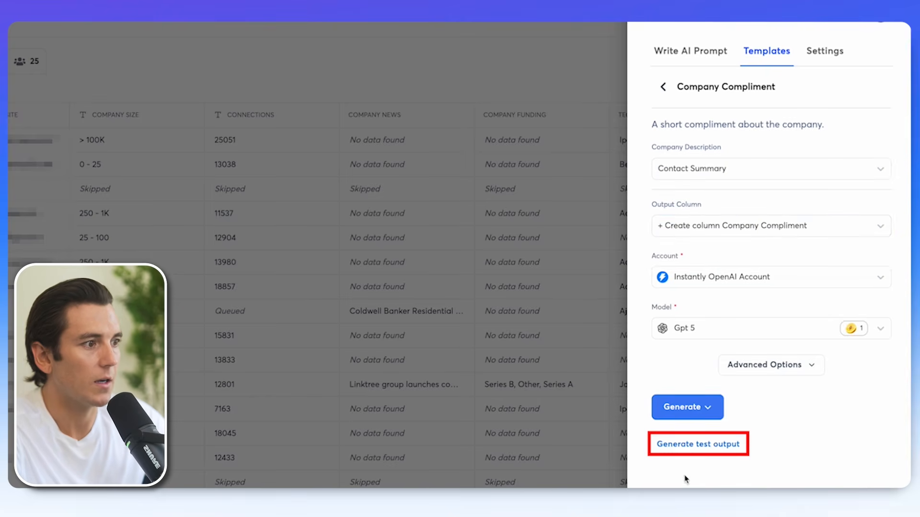
click(689, 445)
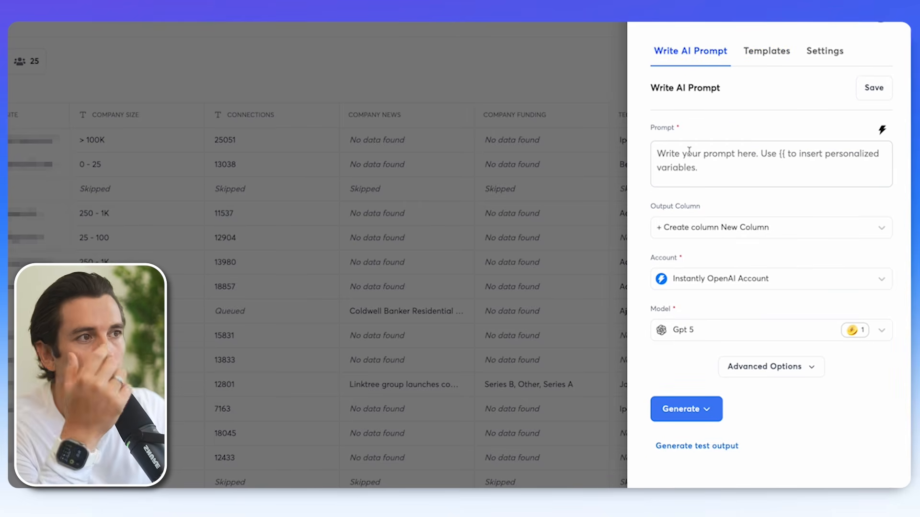
Step: Copy the "Personalized Lines - Real Estate" prompt from the Notion page and paste it into Instantly's custom AI prompt
drag(650, 88, 731, 92)
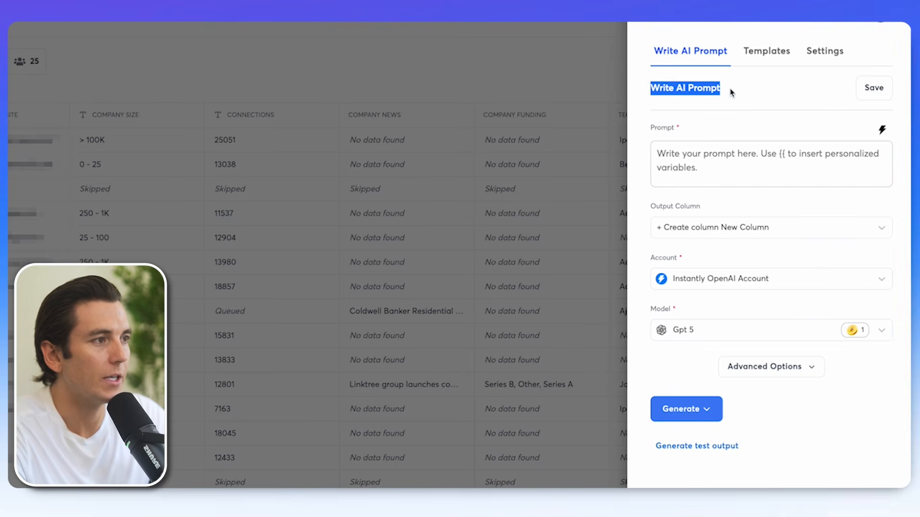
click(716, 159)
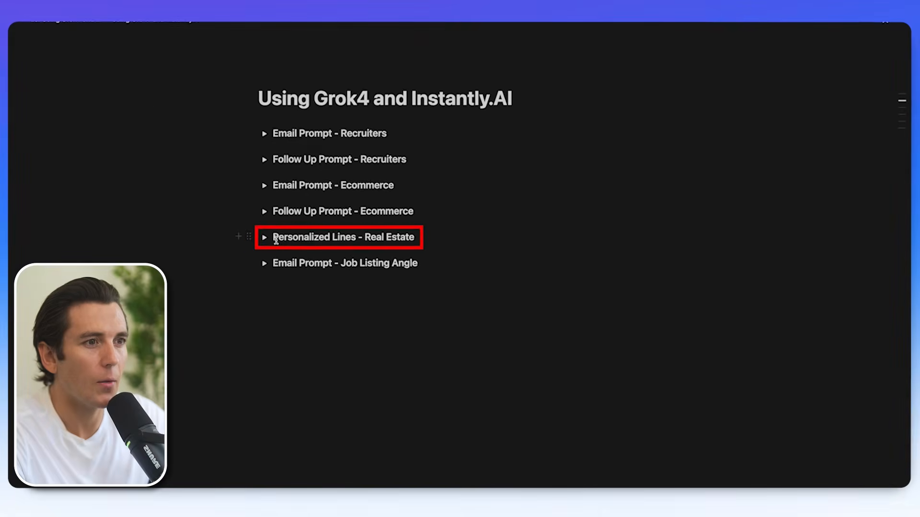
click(265, 237)
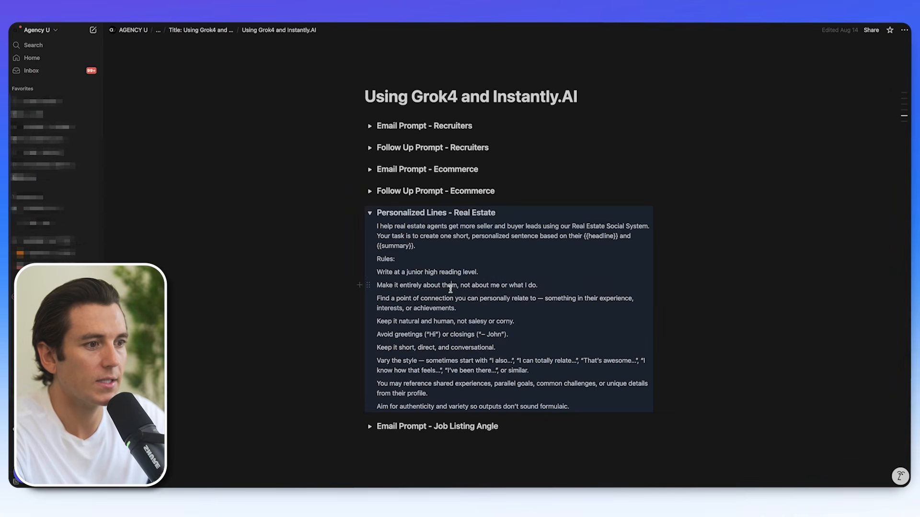
drag(569, 407, 375, 223)
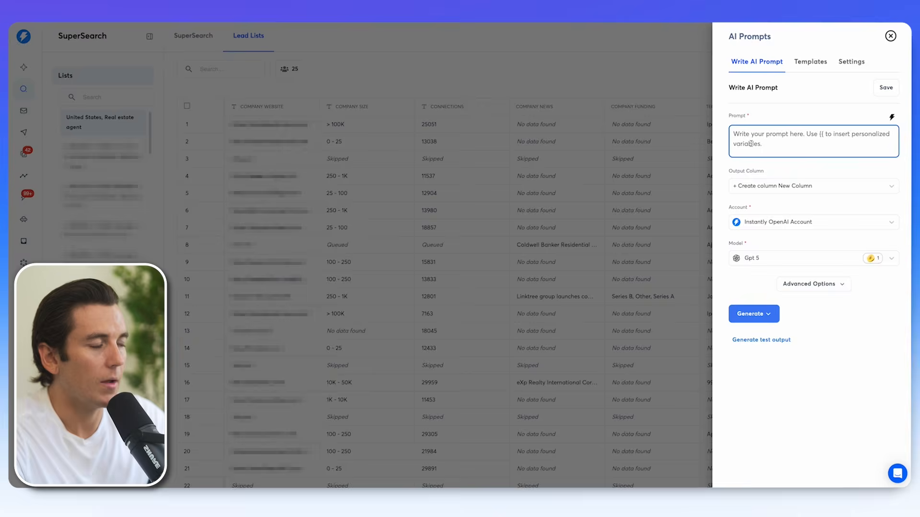
key(ctrl+v)
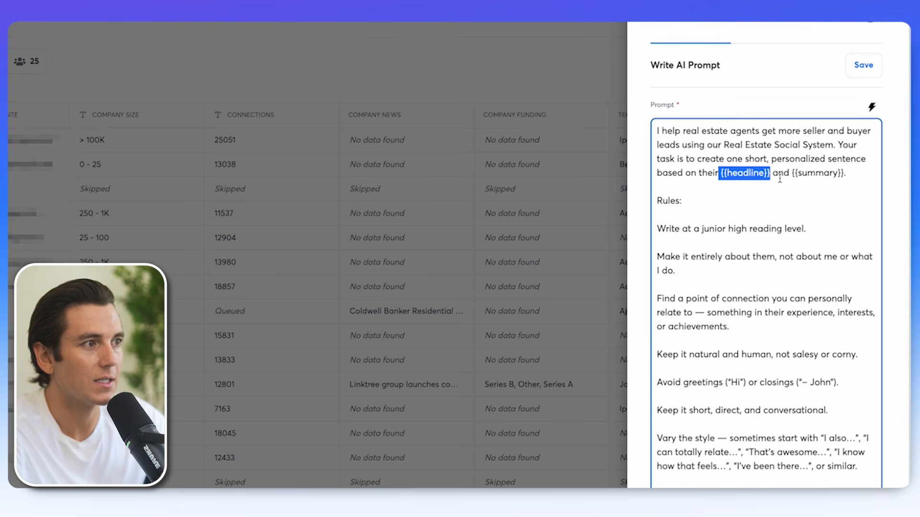
Step: Set the prompt's output to a new variable named "Personalized Line V1" and generate a test output
scroll(750, 195, down, 1)
scroll(750, 195, down, 5)
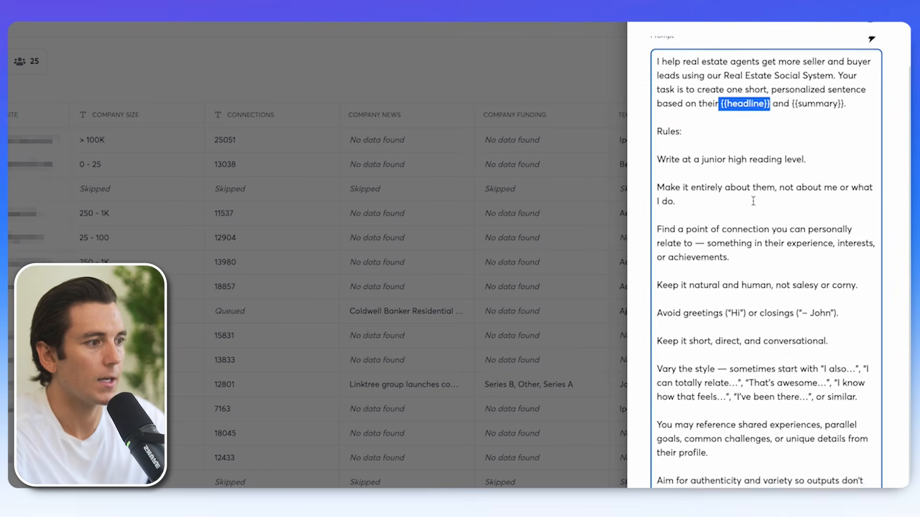
click(701, 432)
scroll(701, 433, down, 4)
text(Personalized Line V1)
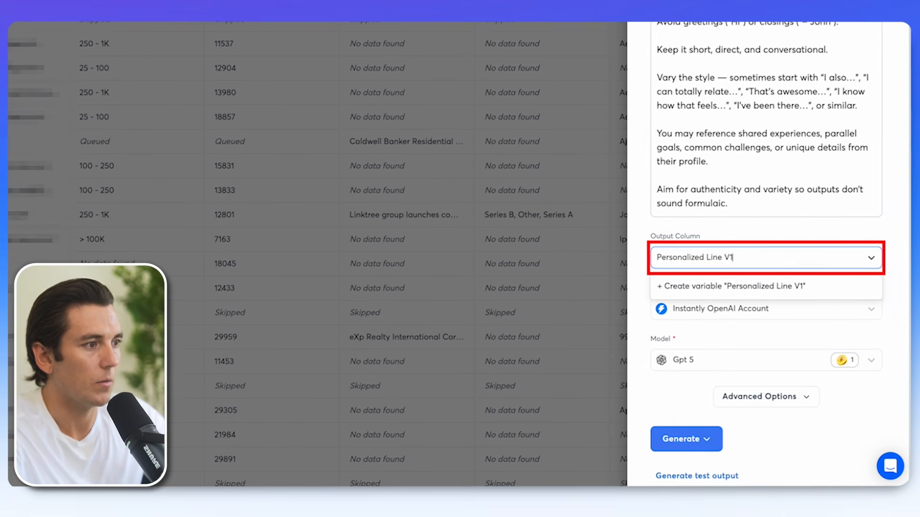
key(Return)
click(706, 476)
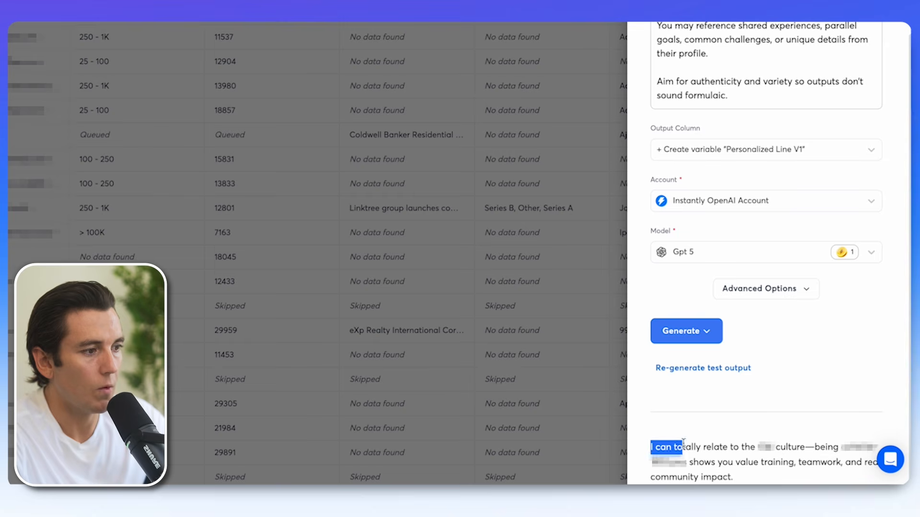
Step: Read through the test line and generate the personalized lines for the first 25 leads
drag(683, 443, 789, 476)
click(788, 475)
scroll(768, 446, up, 1)
scroll(767, 433, down, 1)
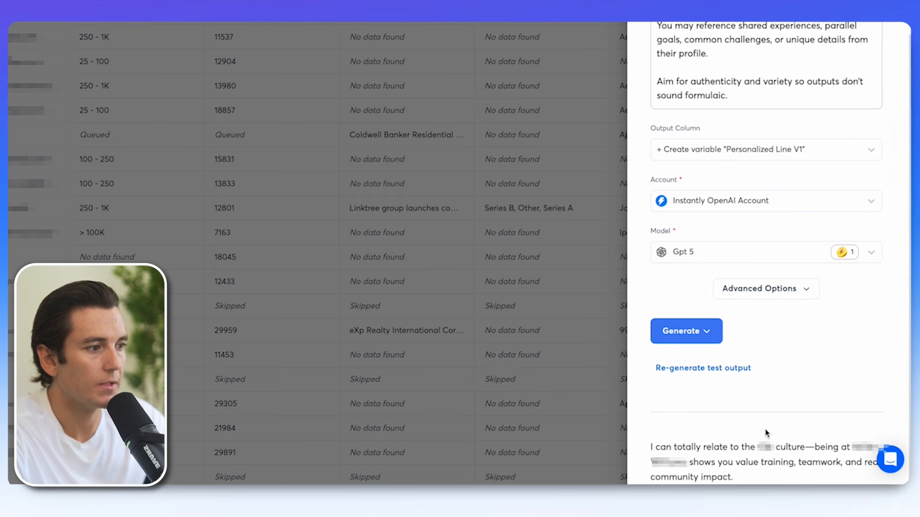
click(689, 337)
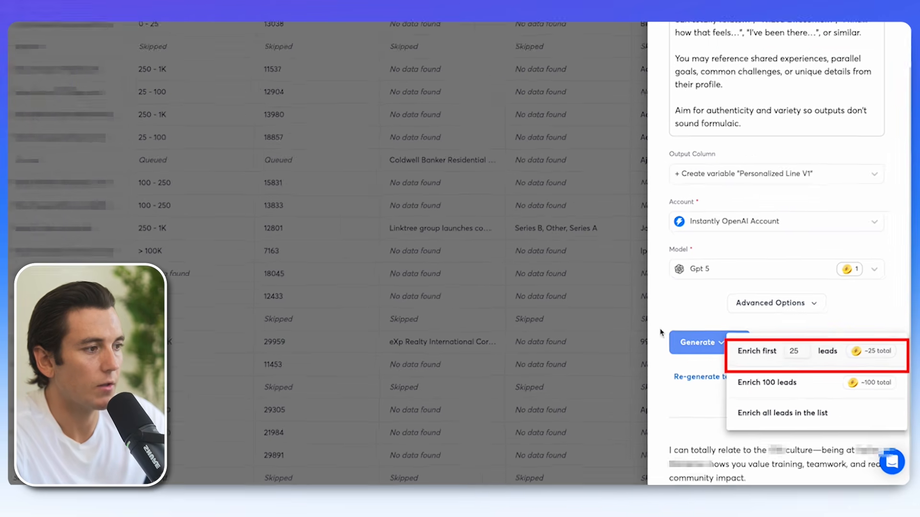
click(756, 342)
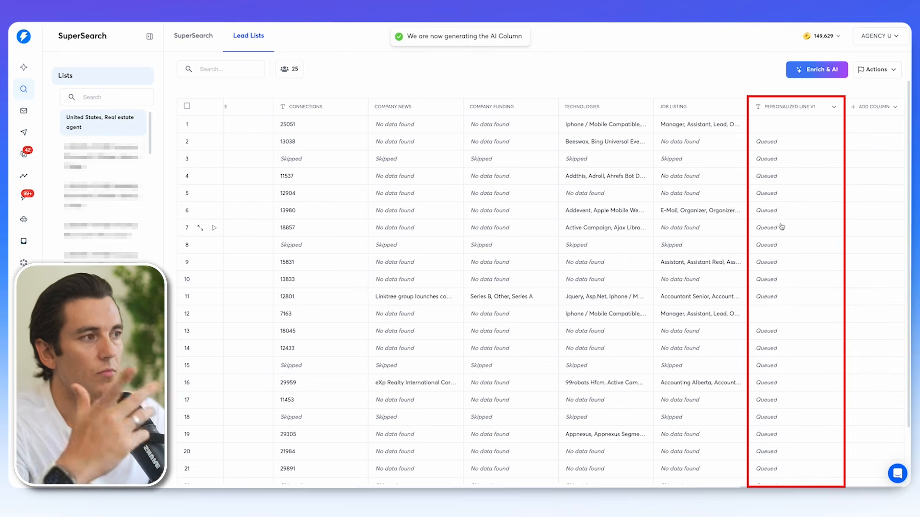
Step: Start a Write Email With AI column, paste the recruiting-company cold email prompt as guidance, and generate a test output
click(873, 106)
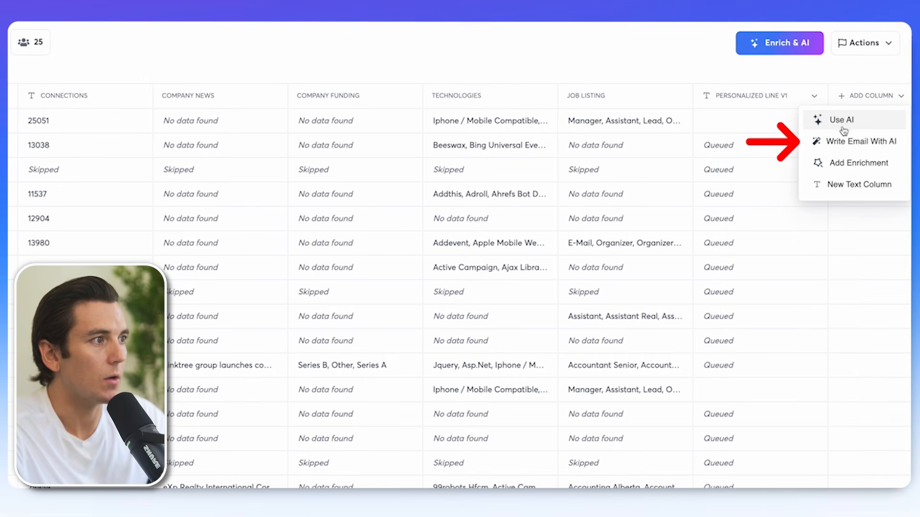
click(846, 142)
click(735, 157)
key(ctrl+v)
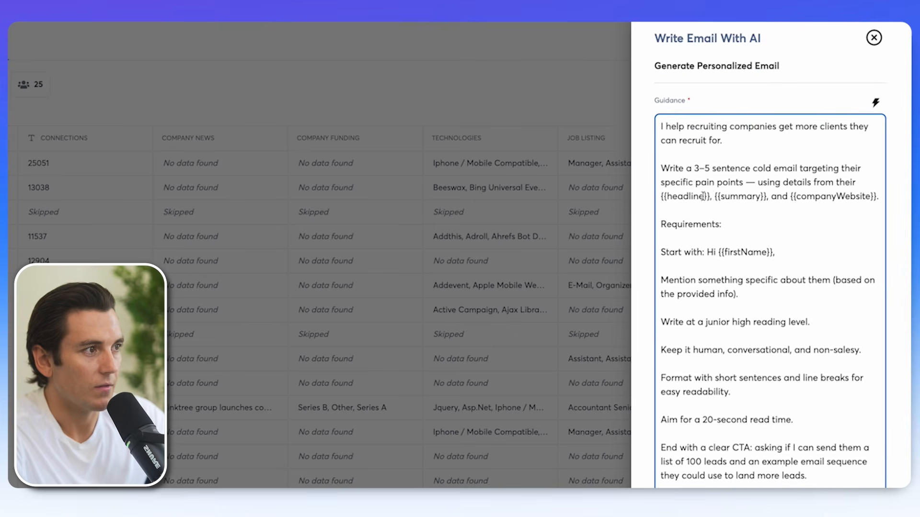
scroll(812, 203, down, 4)
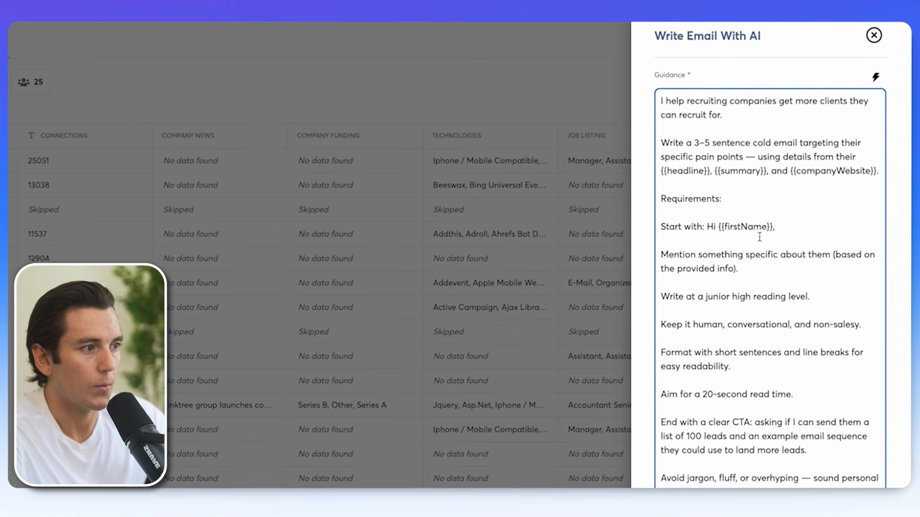
scroll(698, 382, down, 5)
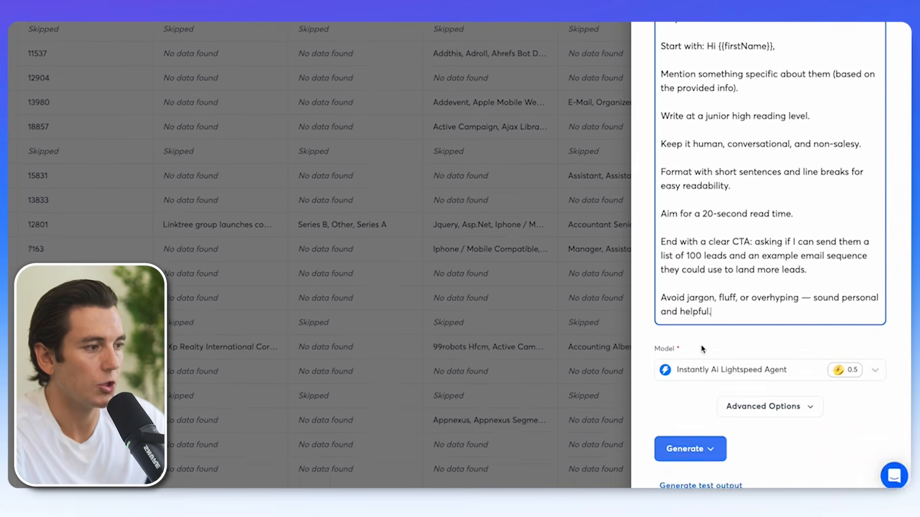
click(720, 479)
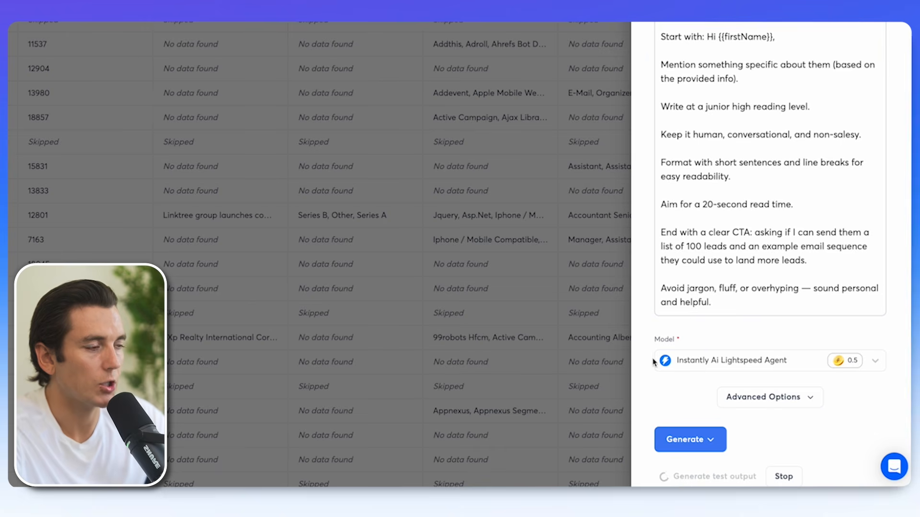
Step: Read through the generated test email
scroll(667, 361, down, 10)
mouse_move(656, 289)
mouse_down()
mouse_move(786, 359)
mouse_move(805, 484)
mouse_up()
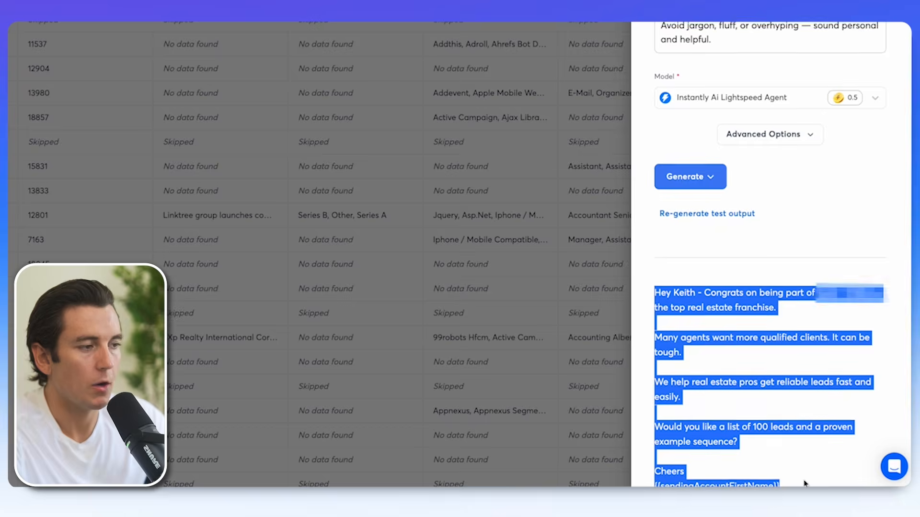
click(751, 413)
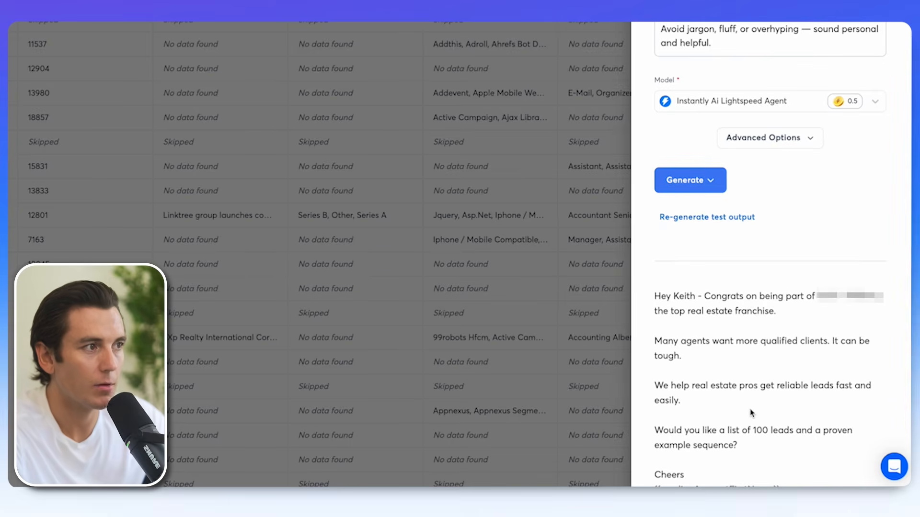
scroll(751, 413, up, 3)
scroll(679, 250, down, 3)
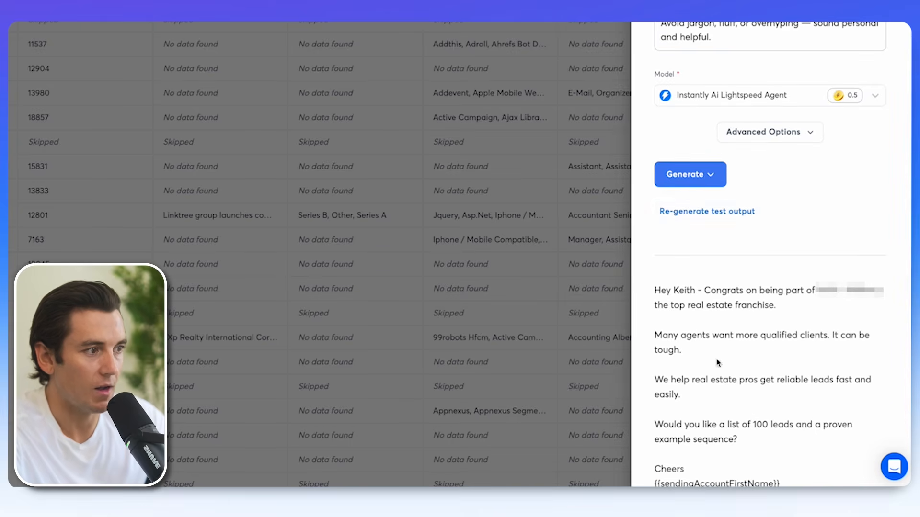
Step: Generate the AI emails for the first 25 leads and look over the AIEMAIL column
click(688, 175)
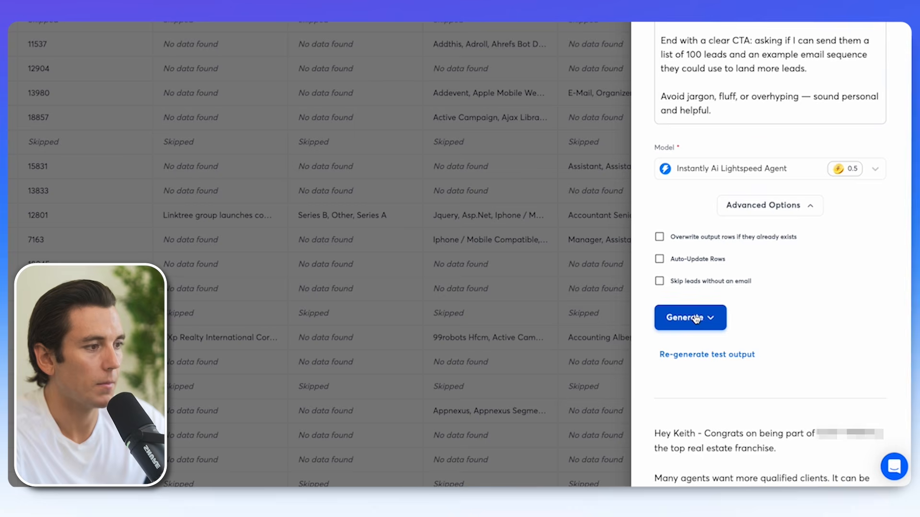
click(690, 318)
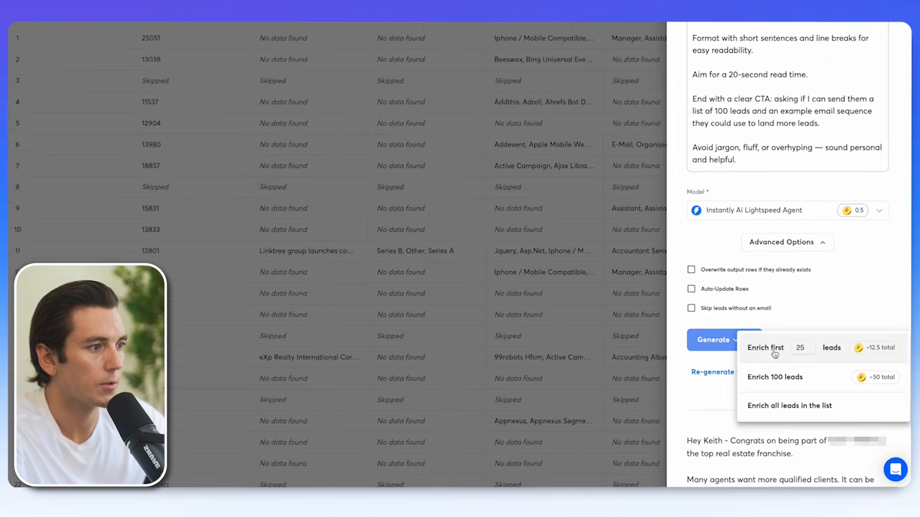
click(745, 327)
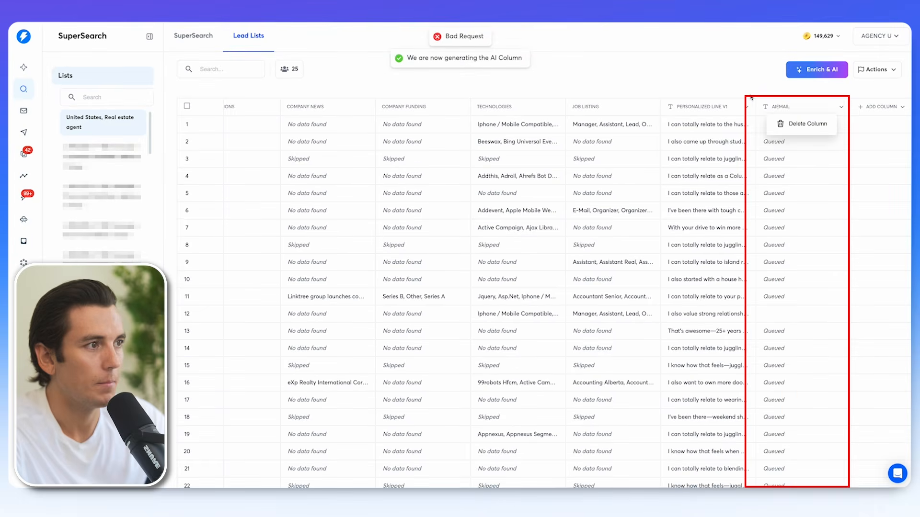
scroll(780, 192, down, 2)
scroll(791, 199, up, 2)
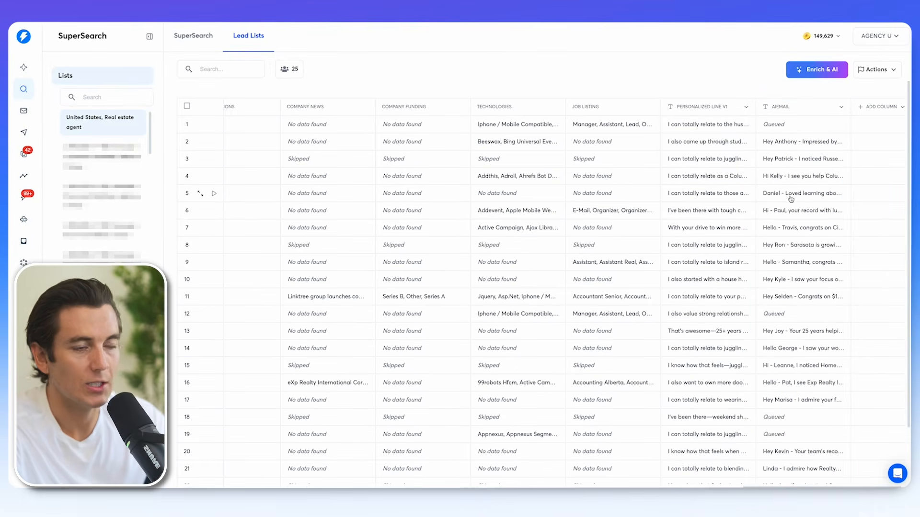
scroll(790, 199, left, 2)
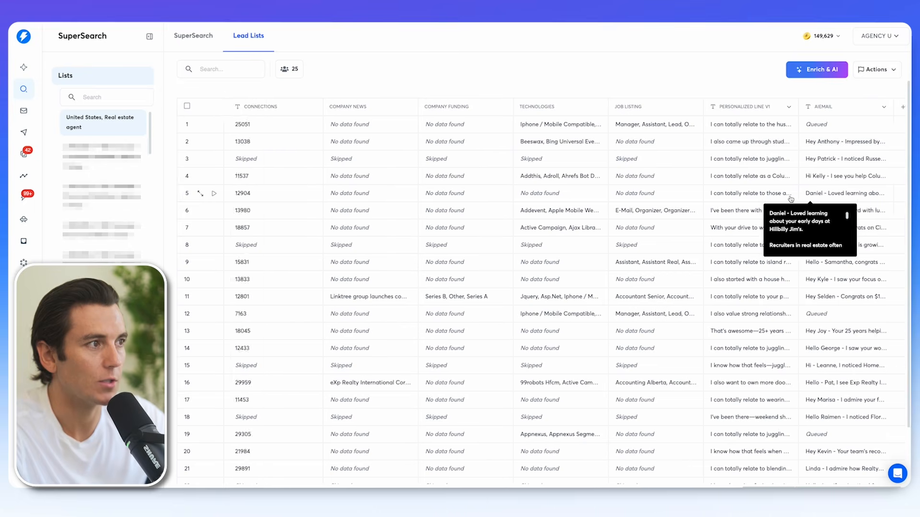
scroll(790, 199, right, 2)
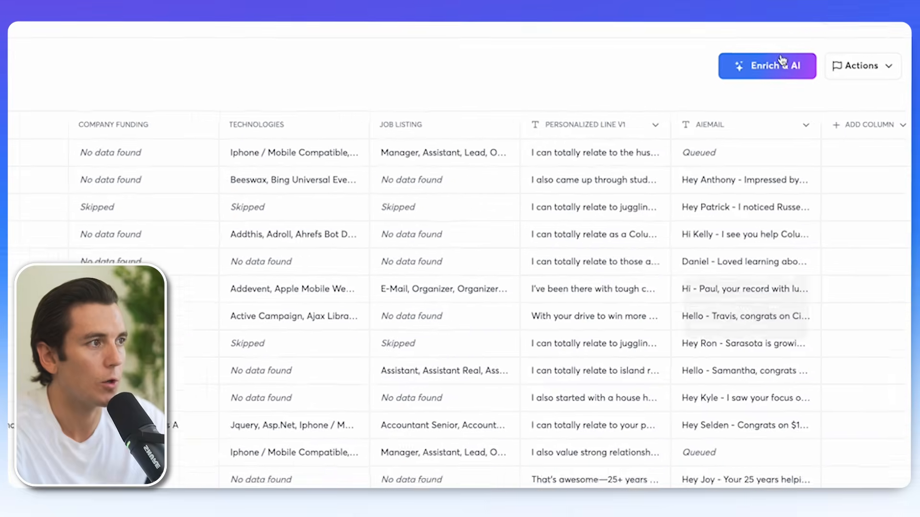
Step: Examine the models and AI accounts available for a Use AI column, including the Instantly xAI Account
click(847, 133)
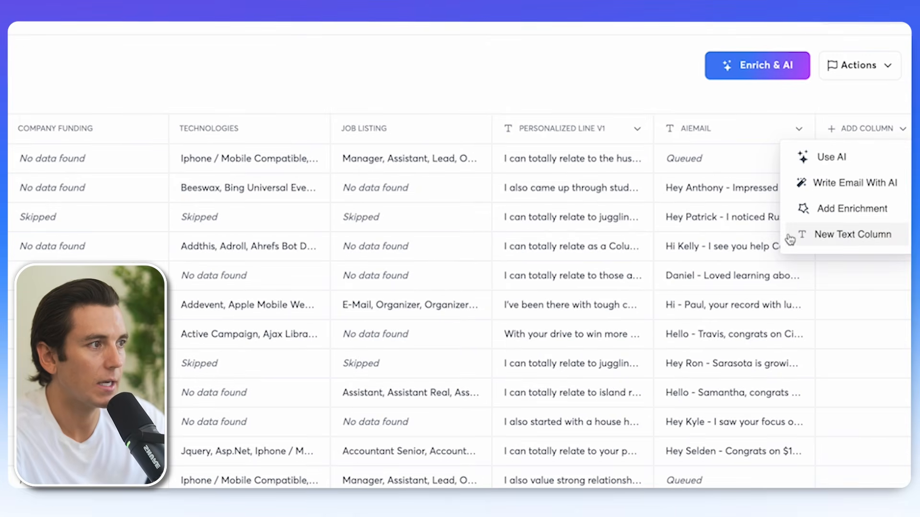
click(835, 156)
scroll(724, 268, down, 3)
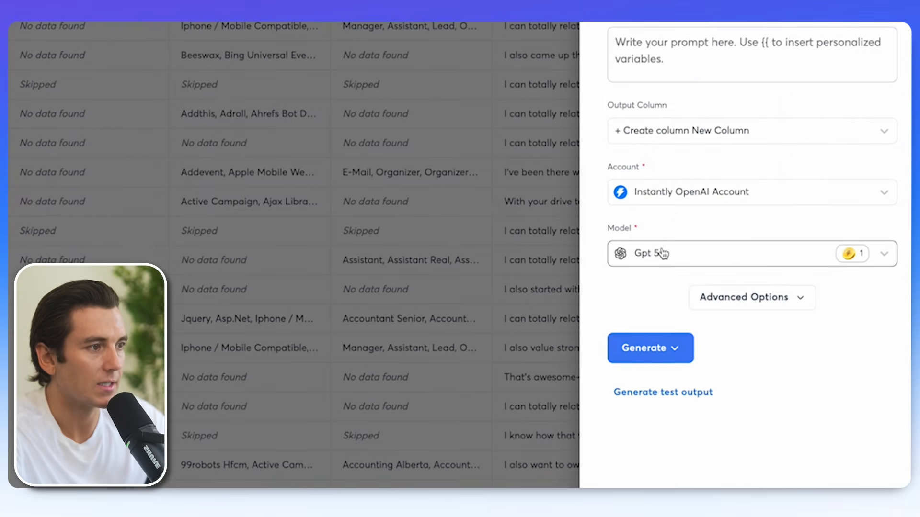
click(663, 253)
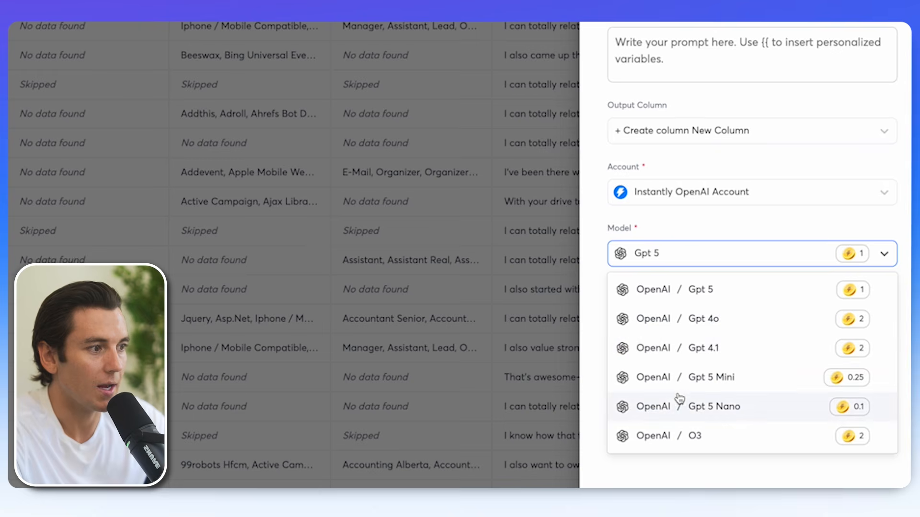
click(668, 203)
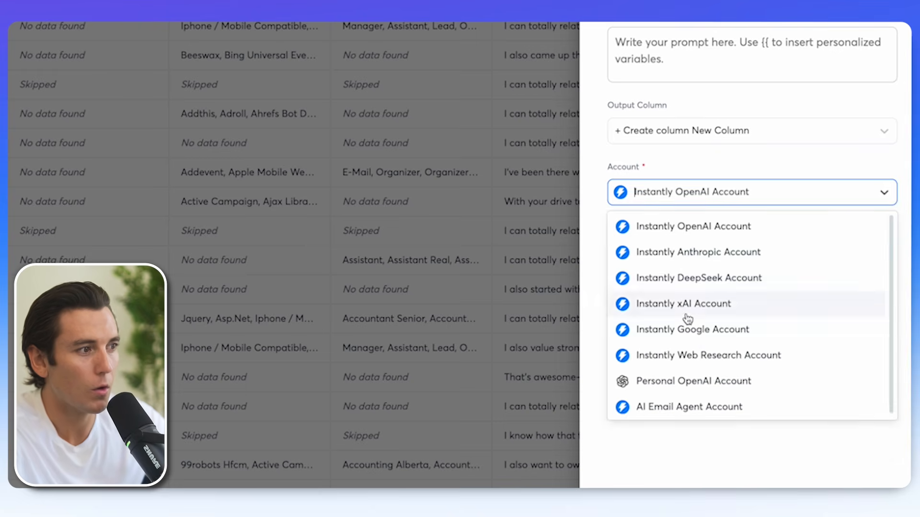
click(688, 303)
click(693, 253)
click(670, 198)
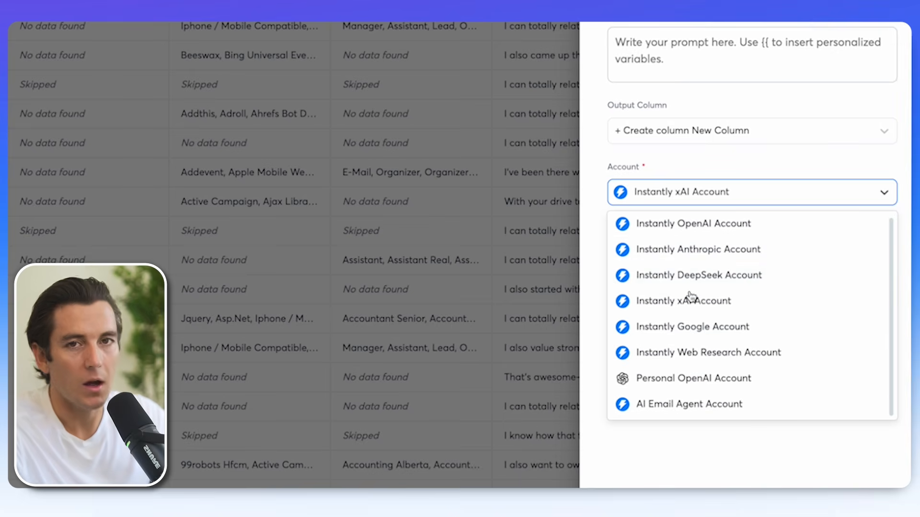
click(704, 486)
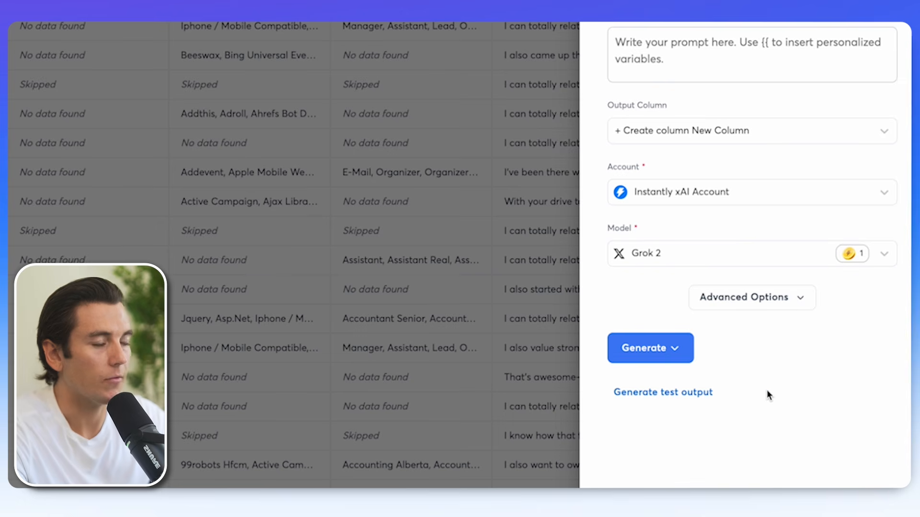
key(Escape)
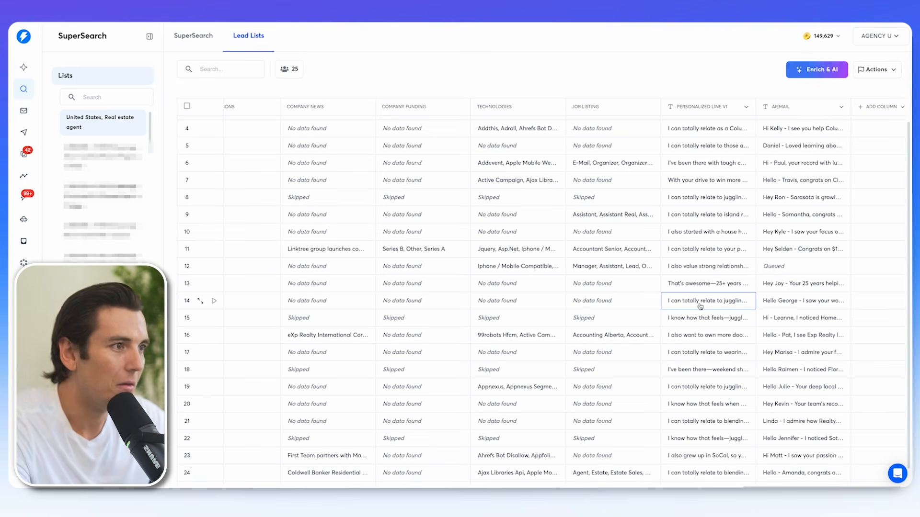
Step: Create a new campaign named "Instantly Demo"
mouse_move(700, 307)
scroll(742, 268, up, 1)
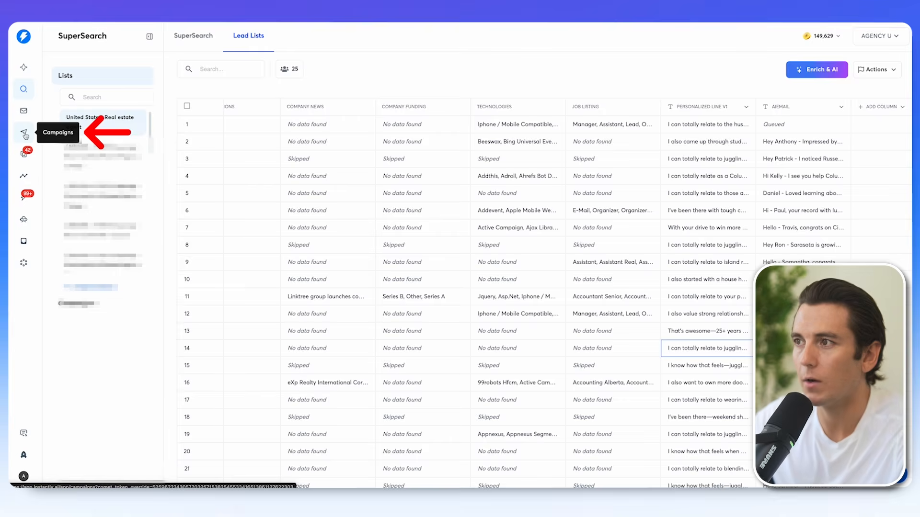
click(23, 132)
click(717, 78)
double_click(407, 205)
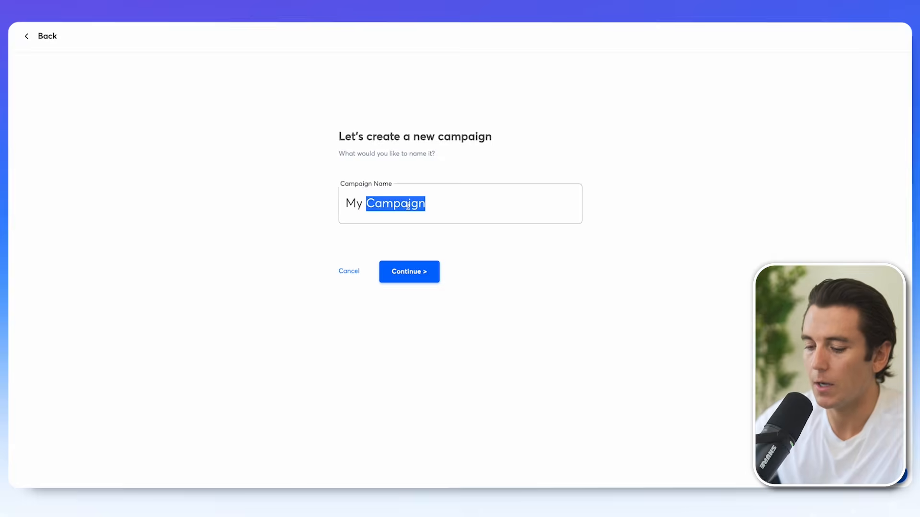
text(Instantly Demo)
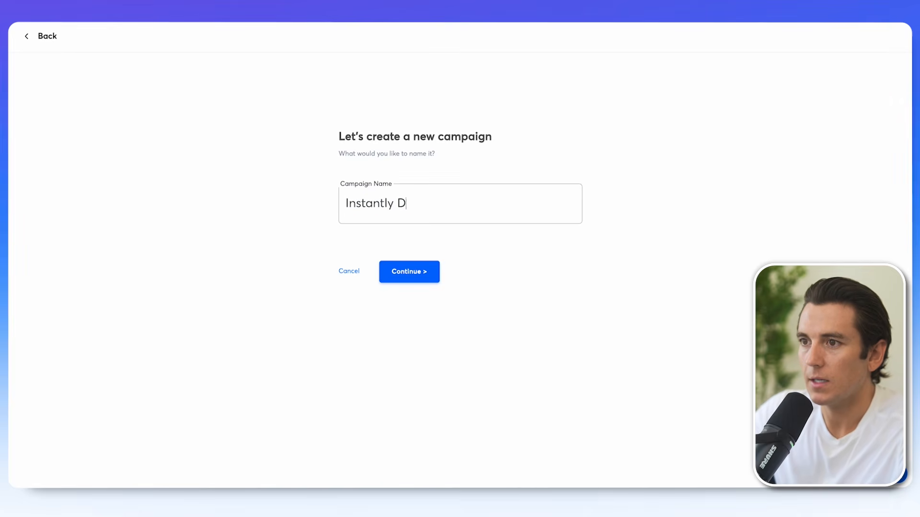
click(410, 272)
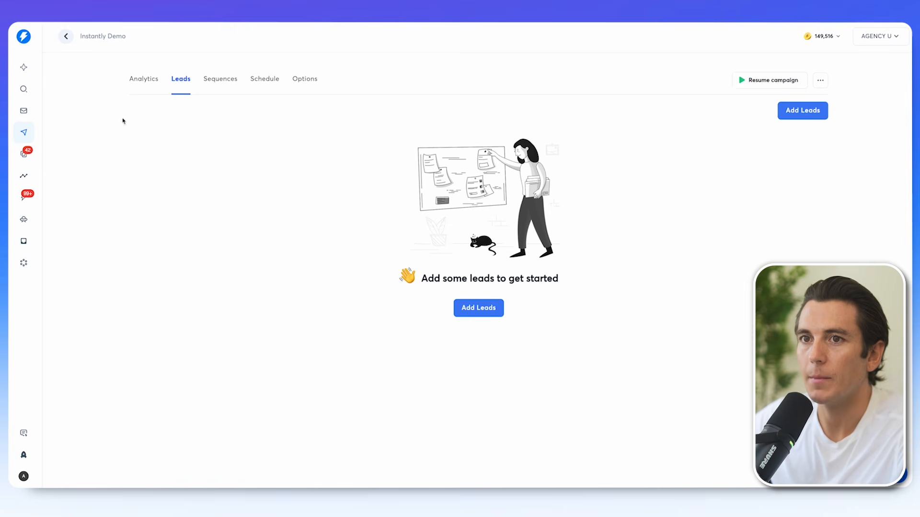
Step: Copy all leads from the "United States, Real estate agent" list to the Instantly Demo campaign, with duplicate checking across all campaigns
click(23, 89)
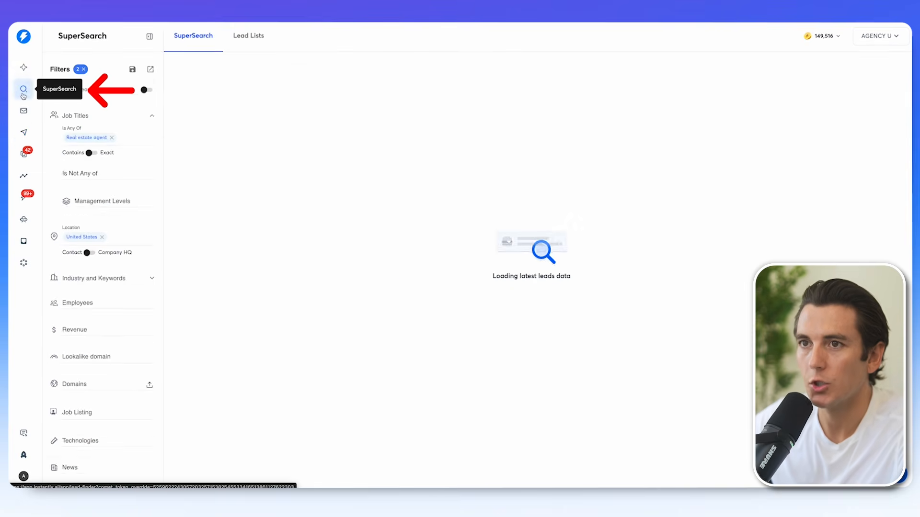
click(259, 37)
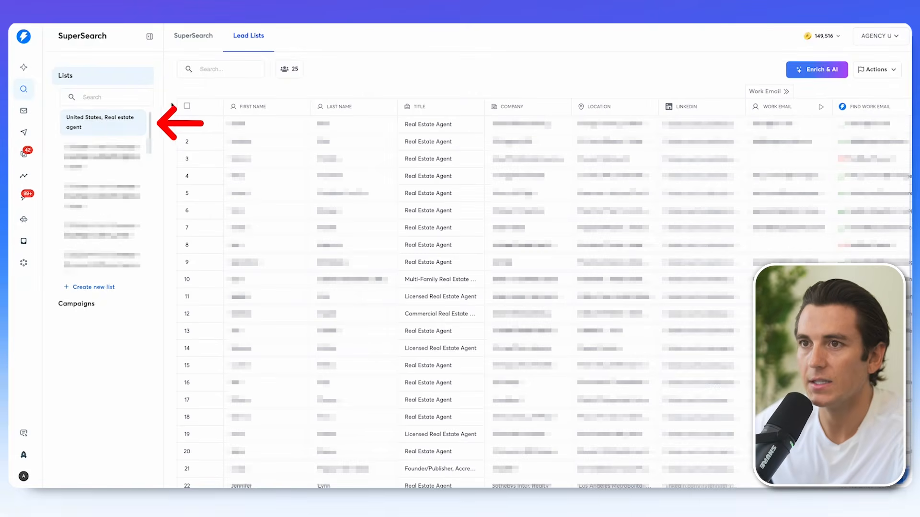
click(187, 106)
click(211, 120)
click(900, 70)
click(868, 94)
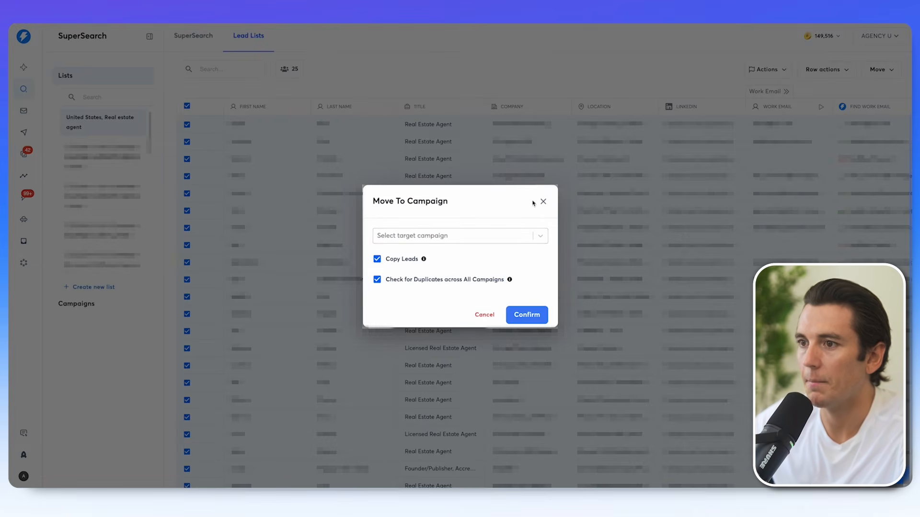
click(496, 237)
click(447, 256)
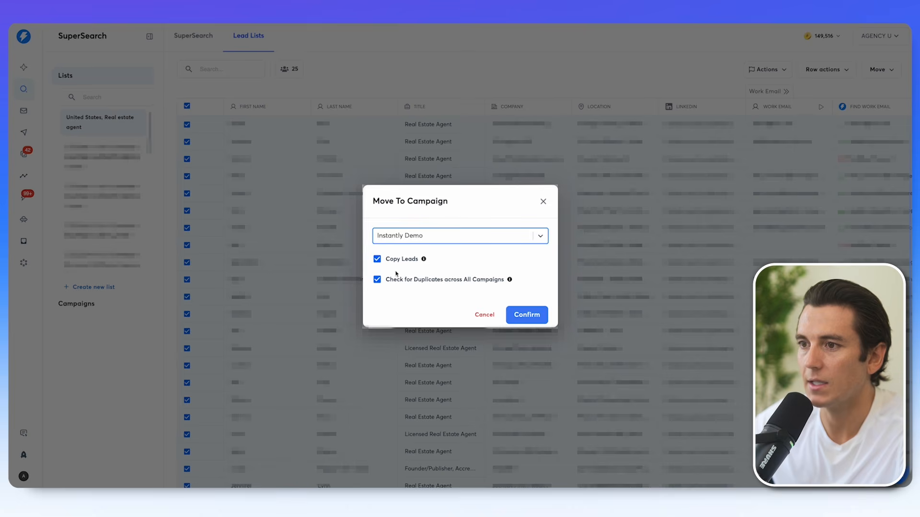
click(527, 314)
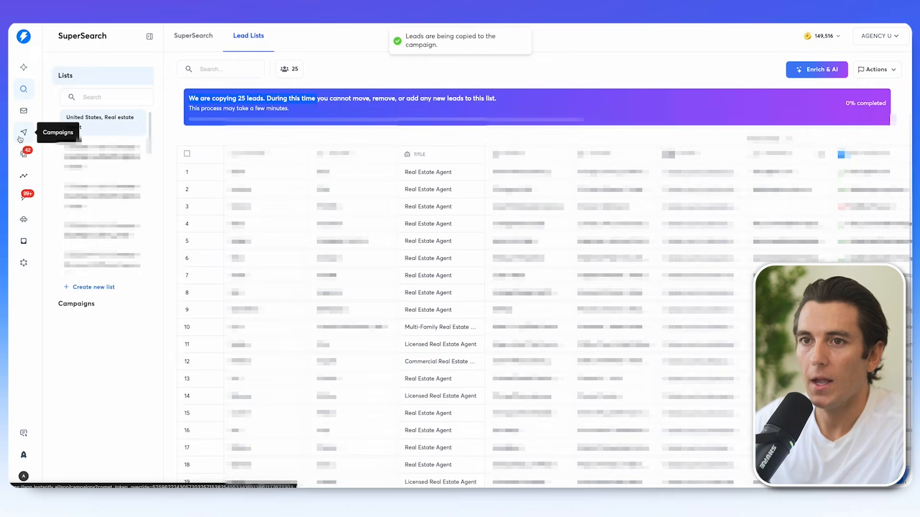
Step: Open the Instantly Demo campaign and look through its leads across to the Personalized Line V1 column
click(20, 138)
click(261, 156)
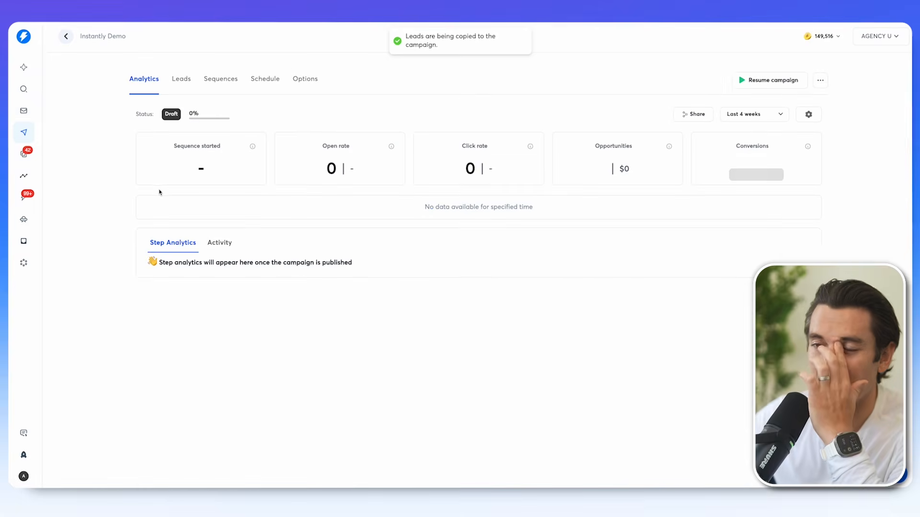
click(181, 78)
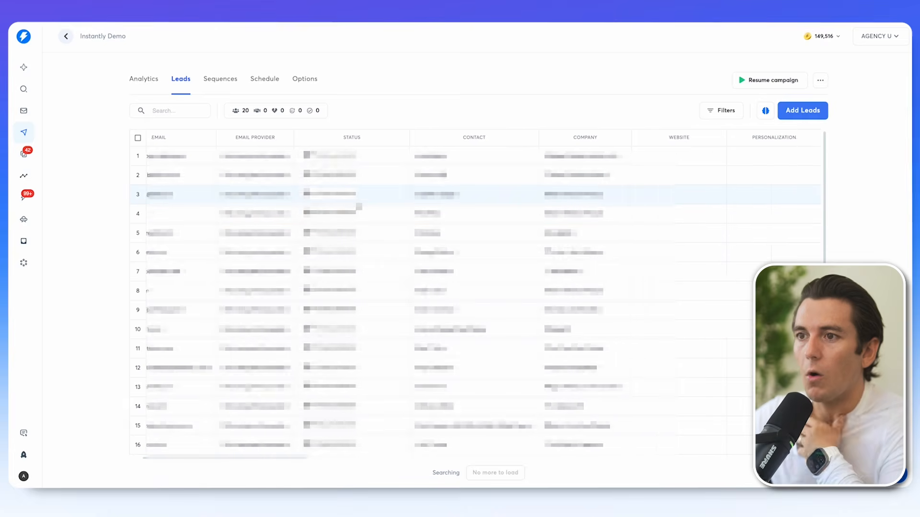
scroll(474, 292, right, 10)
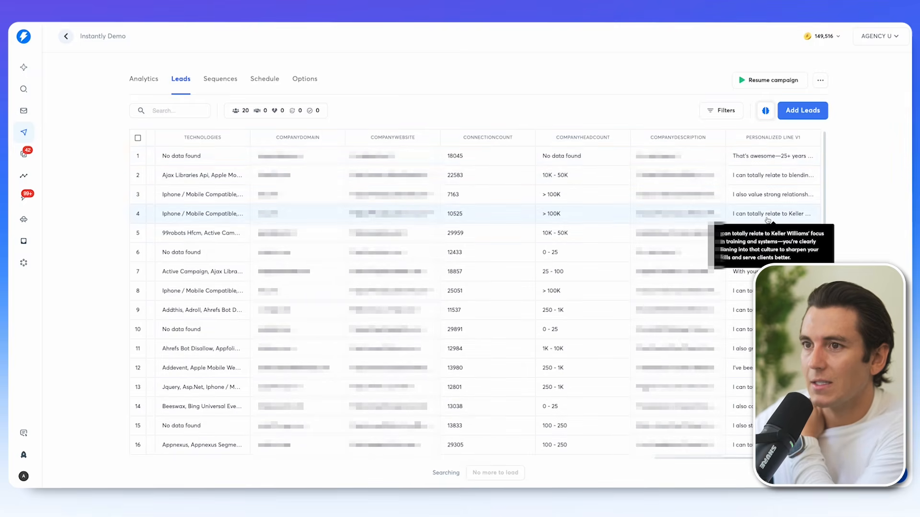
scroll(767, 219, left, 5)
scroll(756, 218, left, 10)
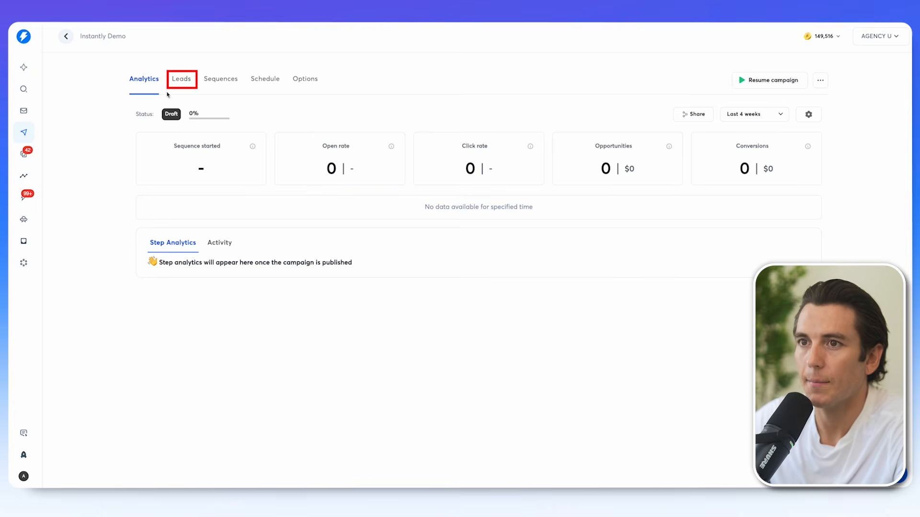
Step: Review the rows and columns of the campaign's lead table and check its total number of leads
click(184, 83)
scroll(313, 228, down, 3)
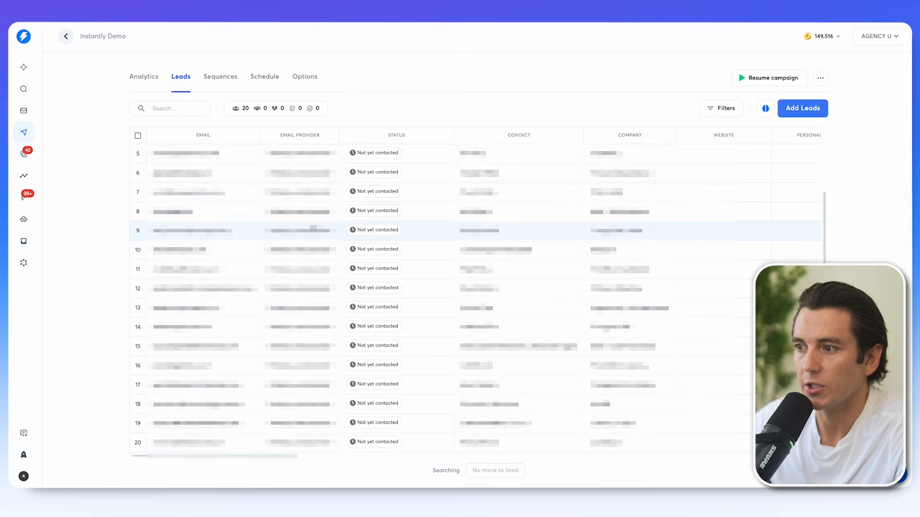
scroll(313, 228, up, 3)
scroll(316, 229, right, 10)
scroll(323, 229, left, 8)
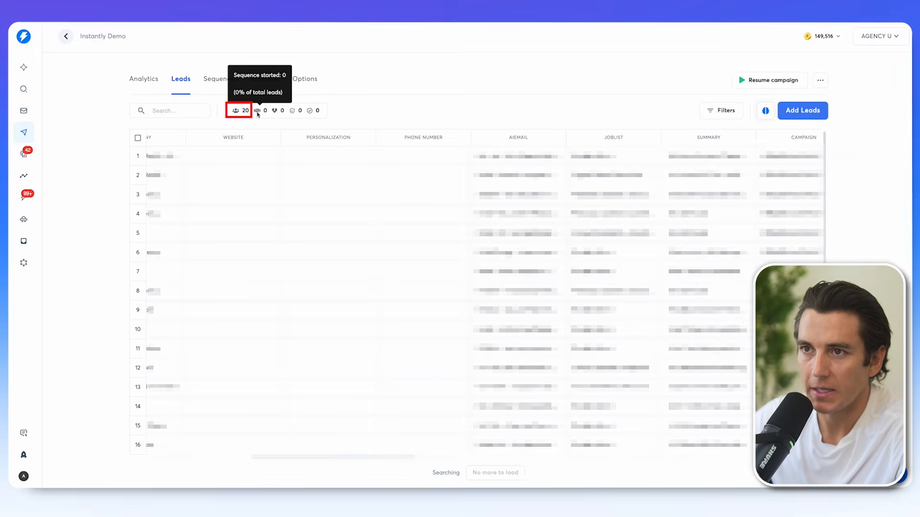
mouse_move(242, 112)
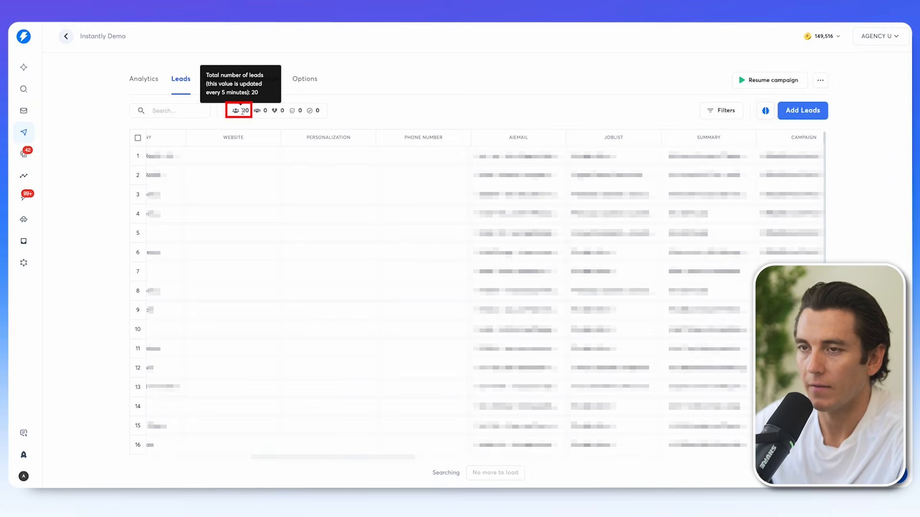
scroll(318, 174, left, 6)
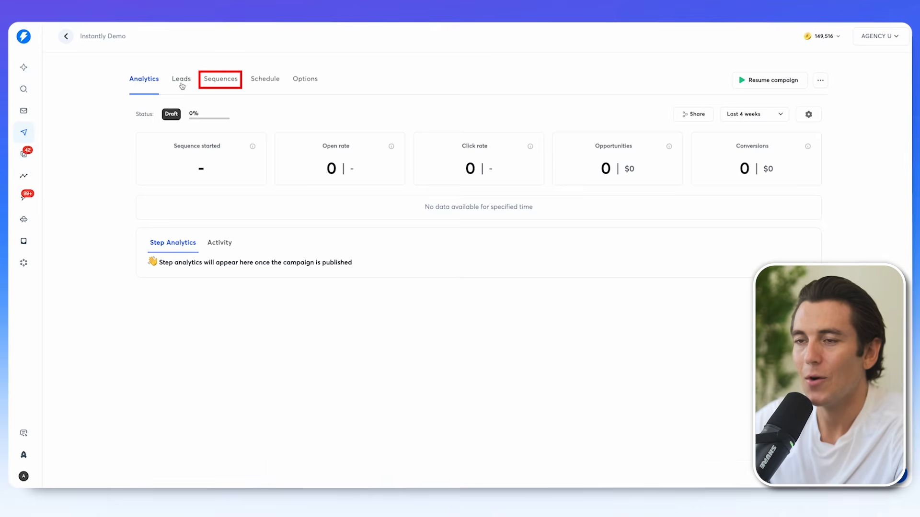
Step: Set the subject of the sequence's Step 1 email to "Hi {{firstName}}" and preview it
click(224, 81)
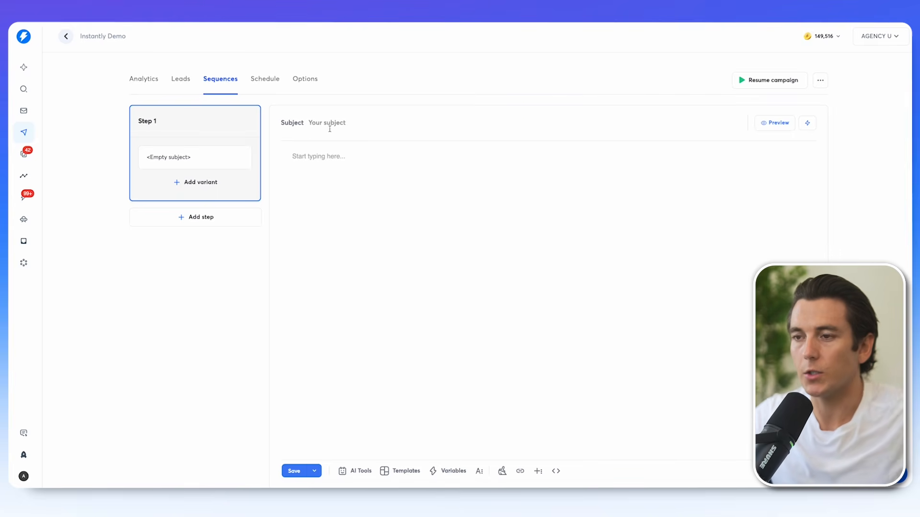
click(808, 126)
click(722, 152)
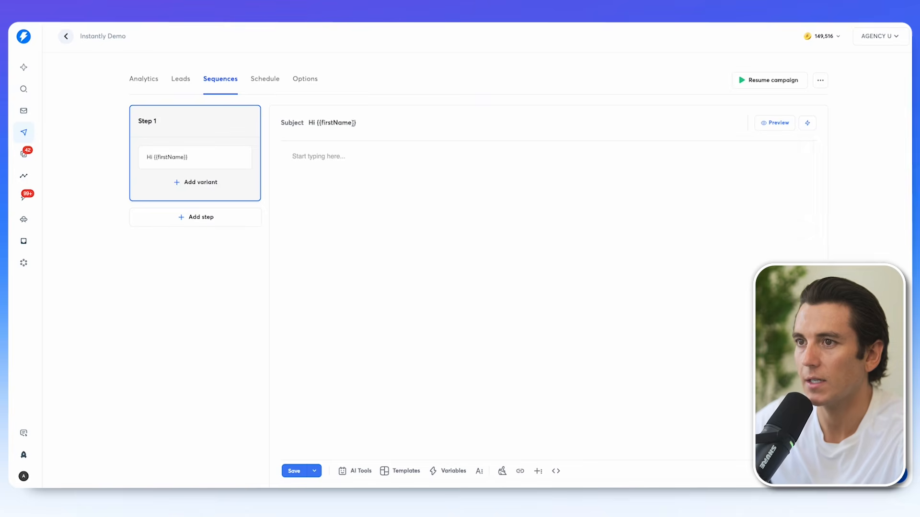
click(780, 122)
key(Escape)
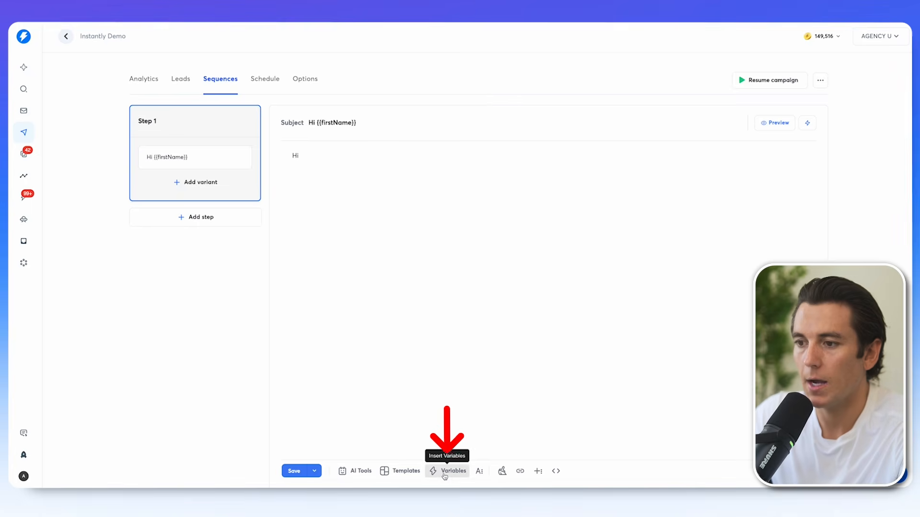
Step: Write the greeting "Hi {{firstName}}," in the Step 1 email body and begin a new paragraph with "Saw"
click(442, 473)
click(347, 171)
text(,)
key(Return)
key(Return)
text(Saw)
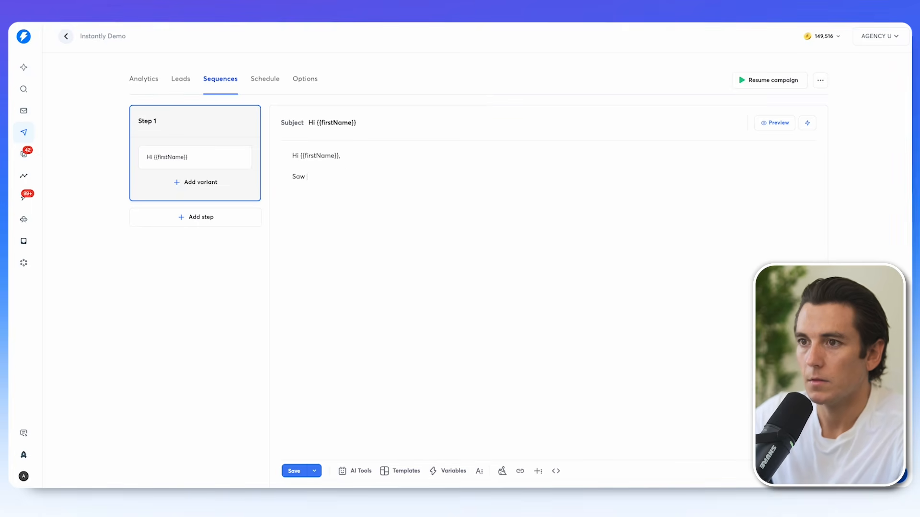
Step: Fill in the email body's placeholder lines "Saw you were...." and "We help..." below the greeting
text( you were....)
key(Return)
key(Return)
text(We help...)
key(Return)
key(Return)
Step: Add the question "Could I send you a custom post example that could help you generate a couple of leads this week?"
text(Could )
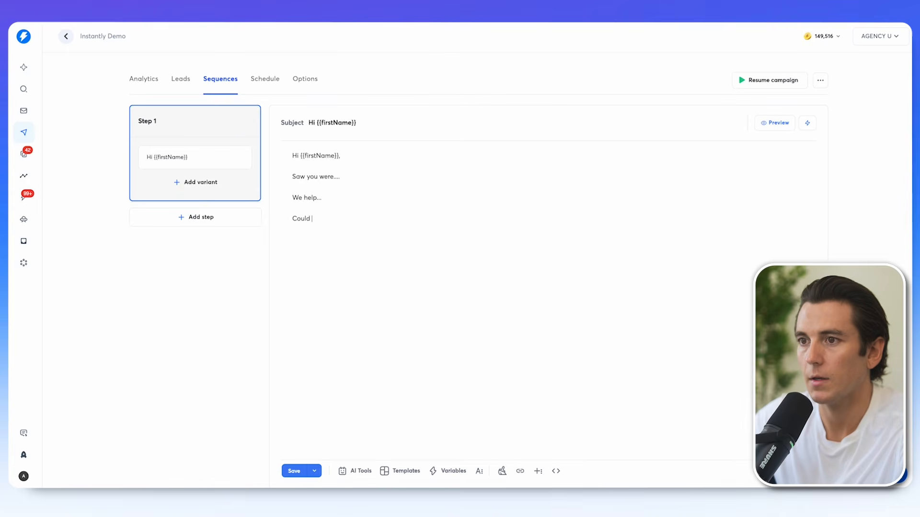
text(I send yo ua)
key(BackSpace)
key(BackSpace)
key(BackSpace)
key(BackSpace)
text(u campaign)
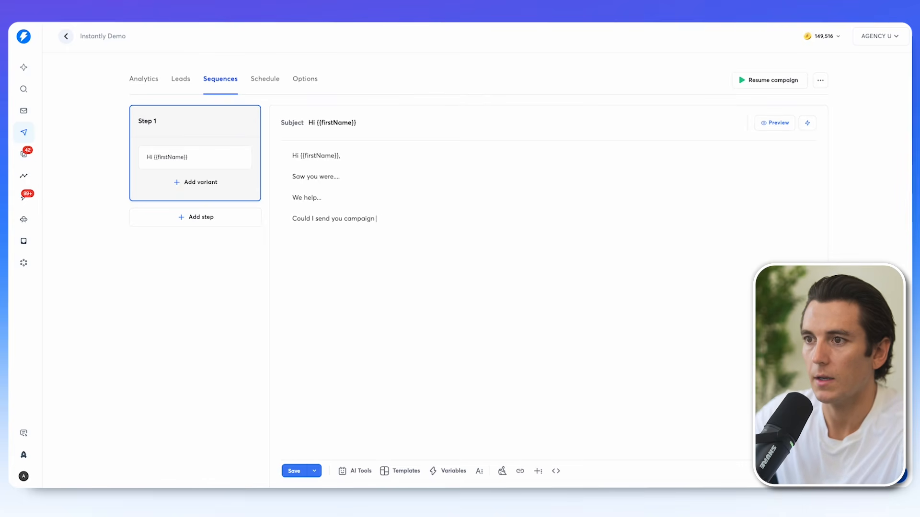
Step: Close the email with "Cheers," and the sender's first name on separate lines
text(he)
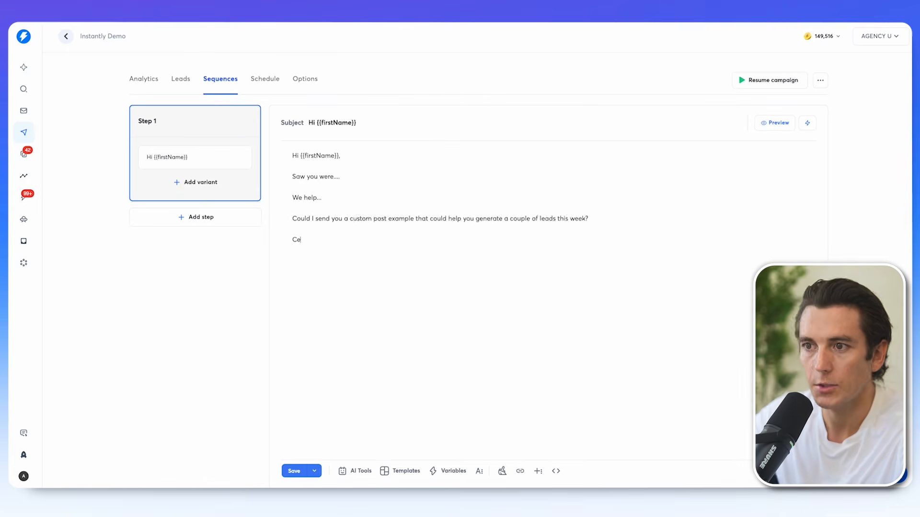
text(eers,)
key(Return)
key(Return)
text(Austin)
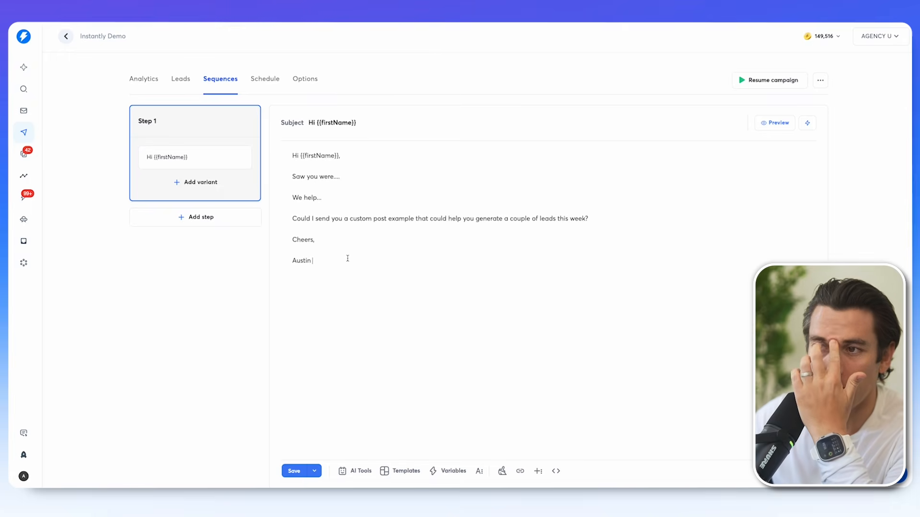
Step: Preview the step 1 email with its variables filled in, and return to the editor
click(340, 156)
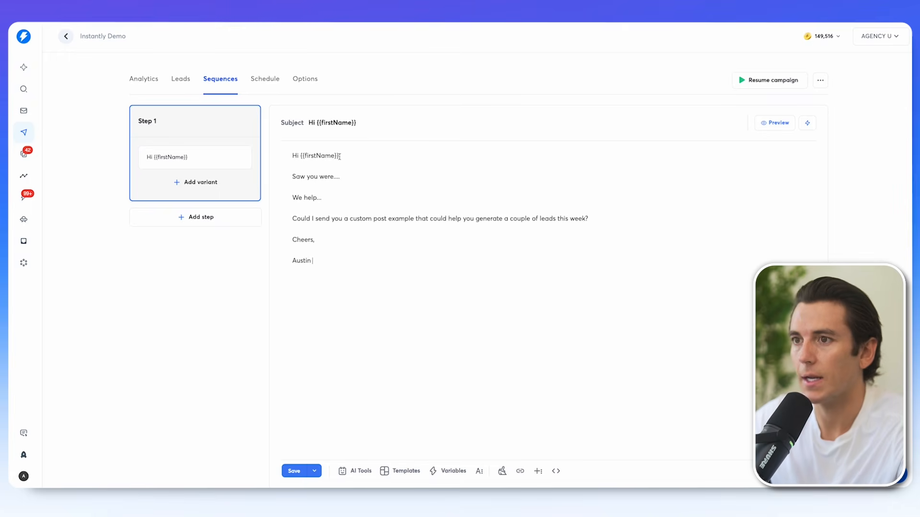
click(763, 124)
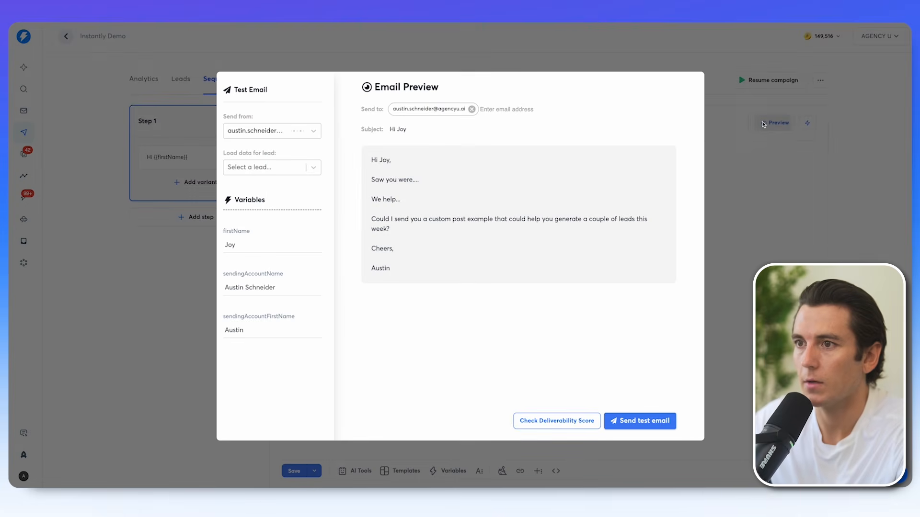
click(763, 255)
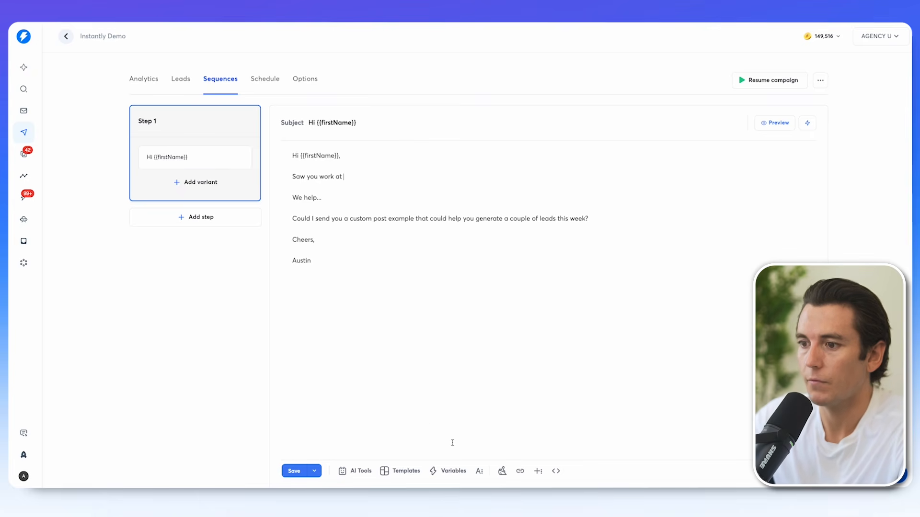
Step: Change the opening line to "Saw you work at {{companyName}}" using the company name variable
click(453, 471)
text(compa)
click(386, 188)
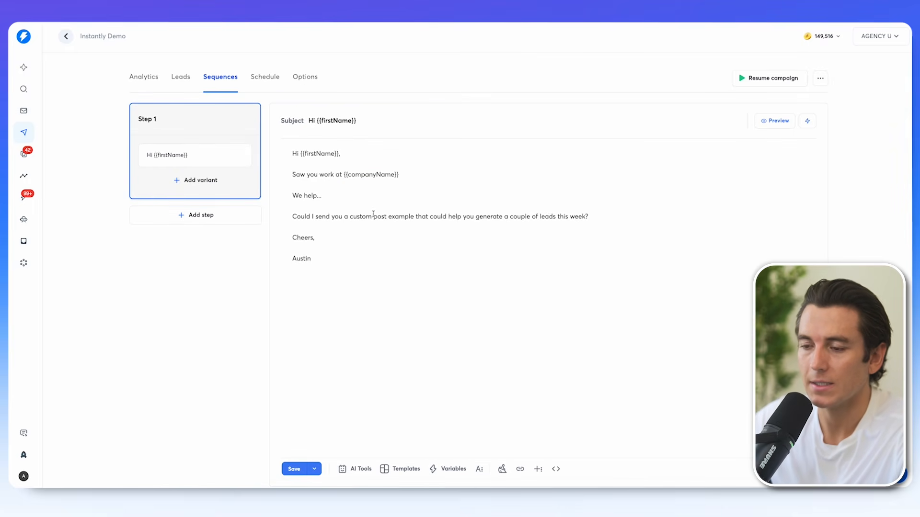
Step: Review the campaign's leads table and the data columns available for personalizing the emails
click(179, 77)
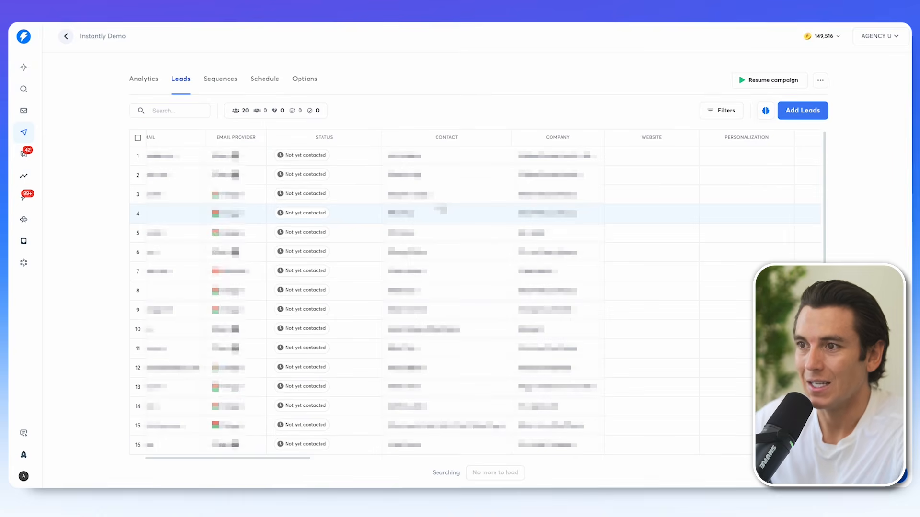
scroll(440, 209, right, 10)
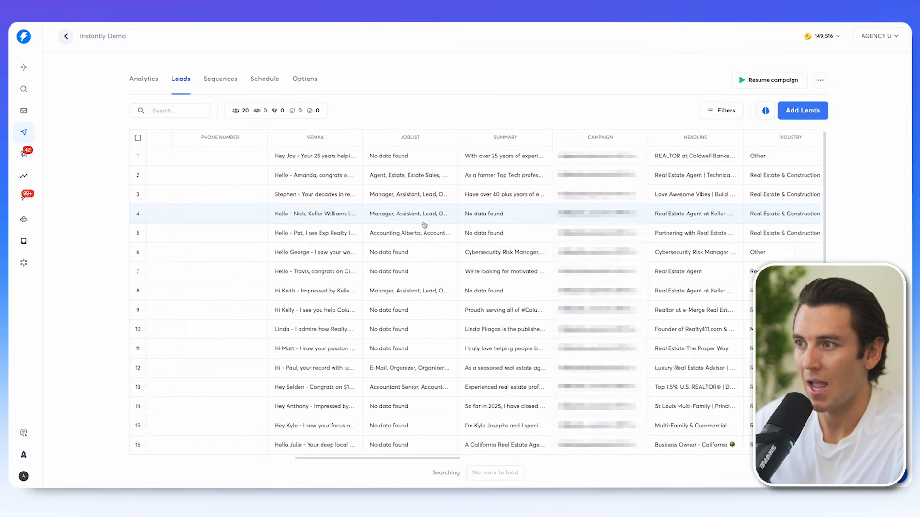
scroll(458, 169, right, 10)
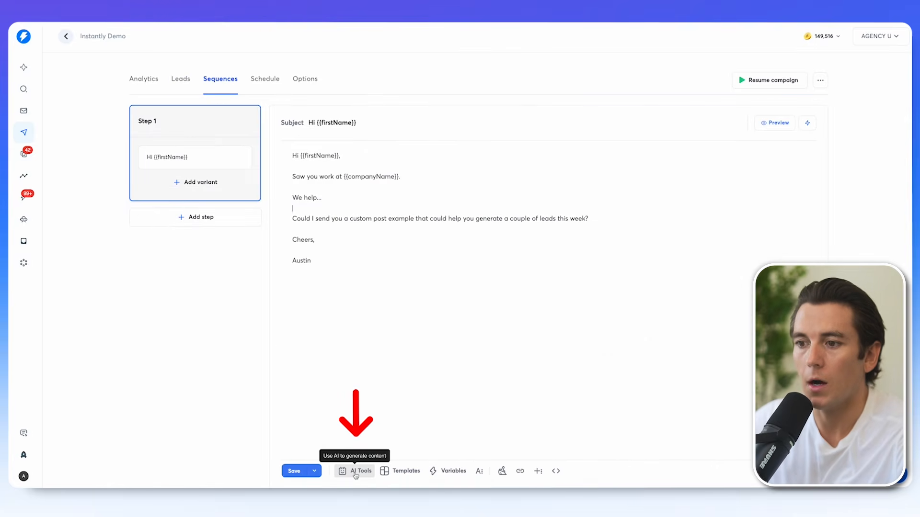
Step: Clear the email body in the sequence and start generating a new AI sequence for the company "Agency U"
drag(331, 263, 283, 153)
key(BackSpace)
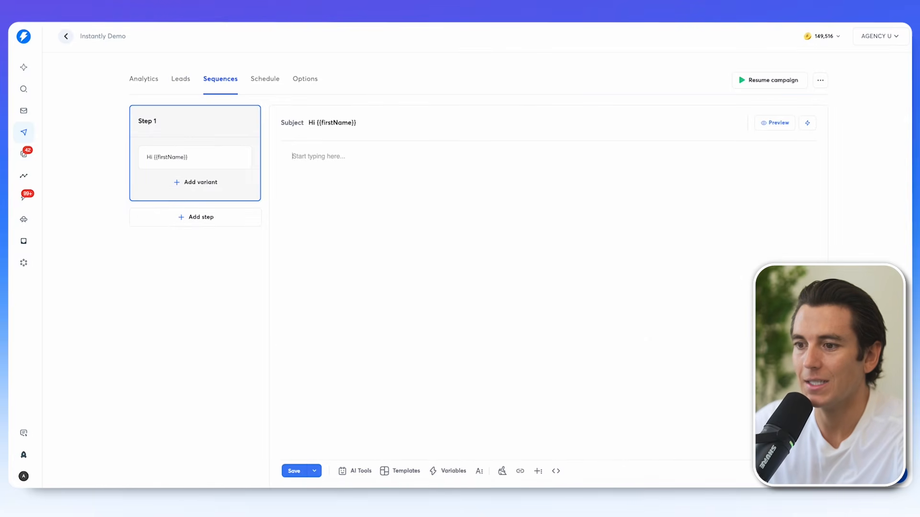
click(361, 470)
click(370, 424)
click(374, 261)
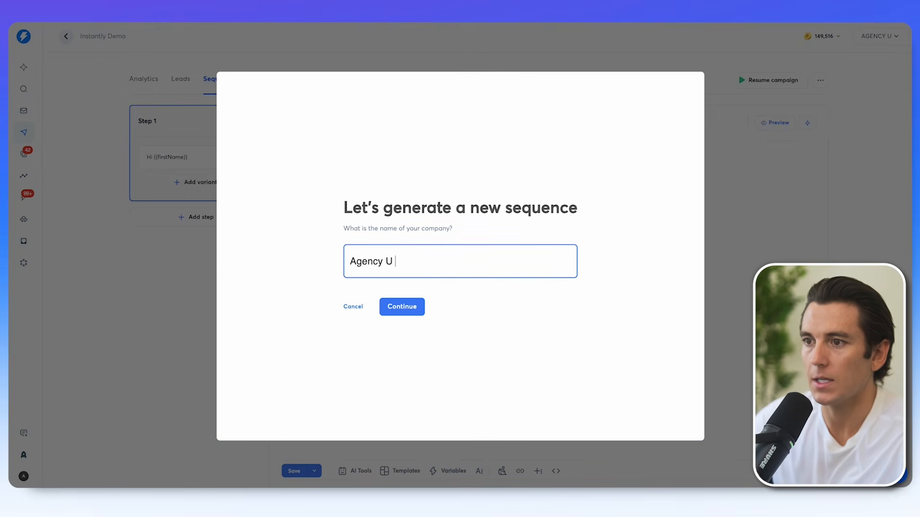
click(401, 306)
Step: Describe the offer as "We help real estate agents generate 2-3 buyer leads per day using our social reel system" and target Real Estate Agents
text(We)
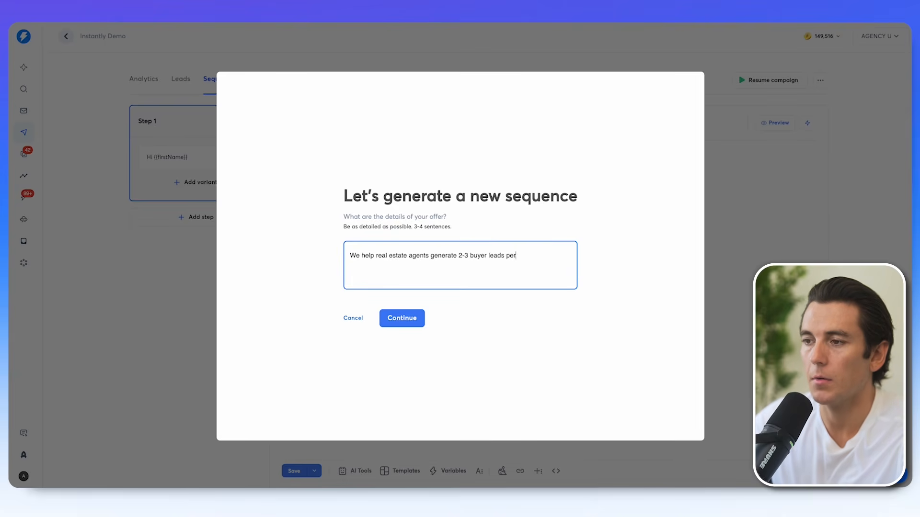
text(social reel system)
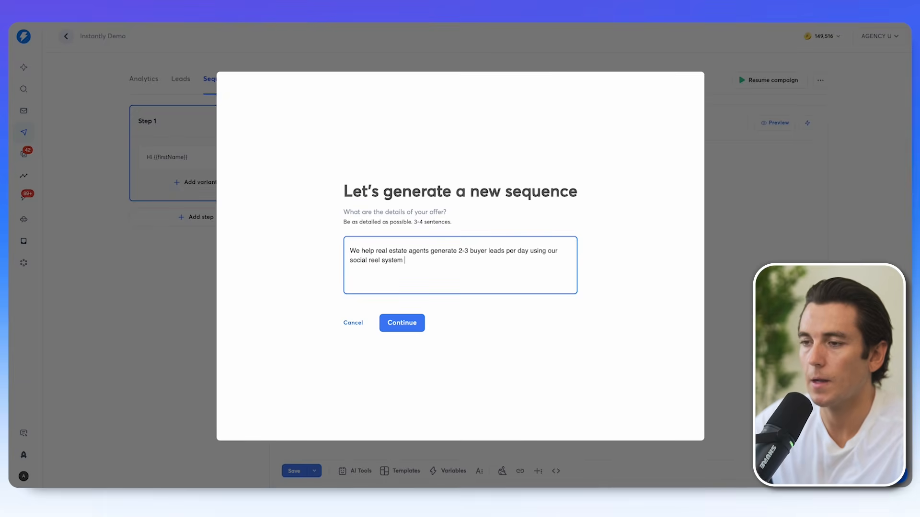
click(402, 323)
text(Real Estate Age)
key(Return)
Step: Enter three client case studies: 2 listings in 2 weeks, 3 buyers in 1 week, and $200,000 in GCI in 6 months
text(We helpe)
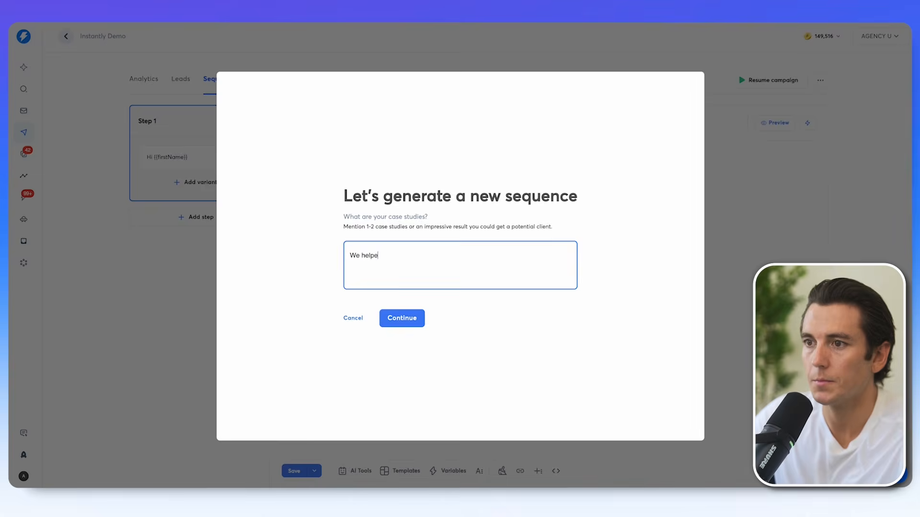
text(d John get 2 listings in 2 weeks)
key(shift+Return)
text(Sally added)
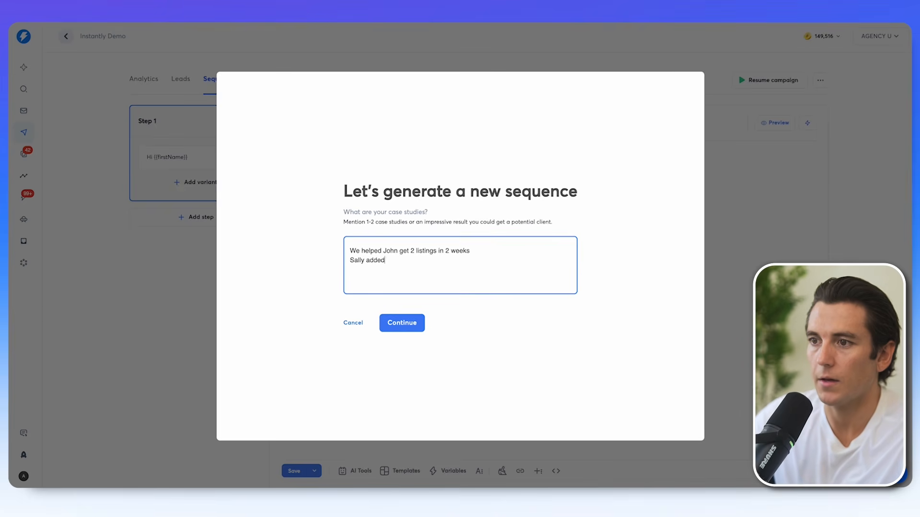
text( 3 buyers in 1 week)
key(shift+Return)
text(James got $200,000 in GIC)
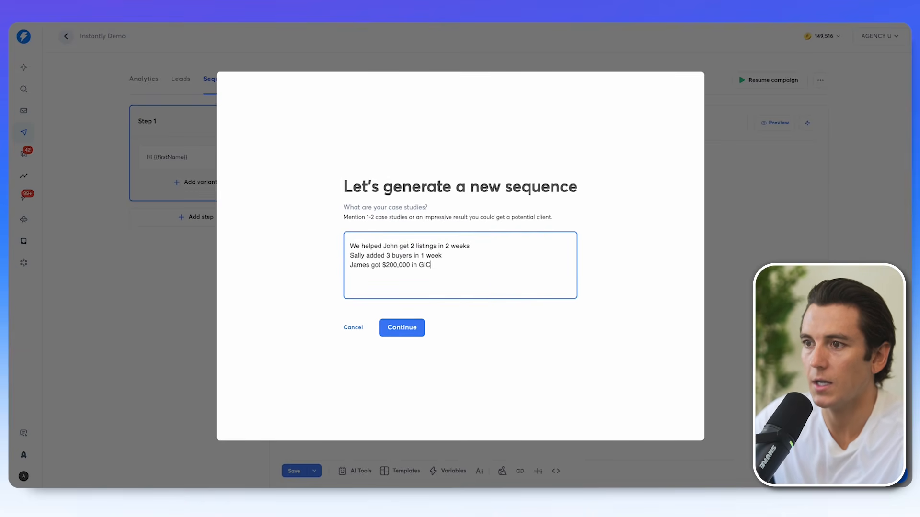
key(BackSpace)
key(BackSpace)
text(CI in 6 months)
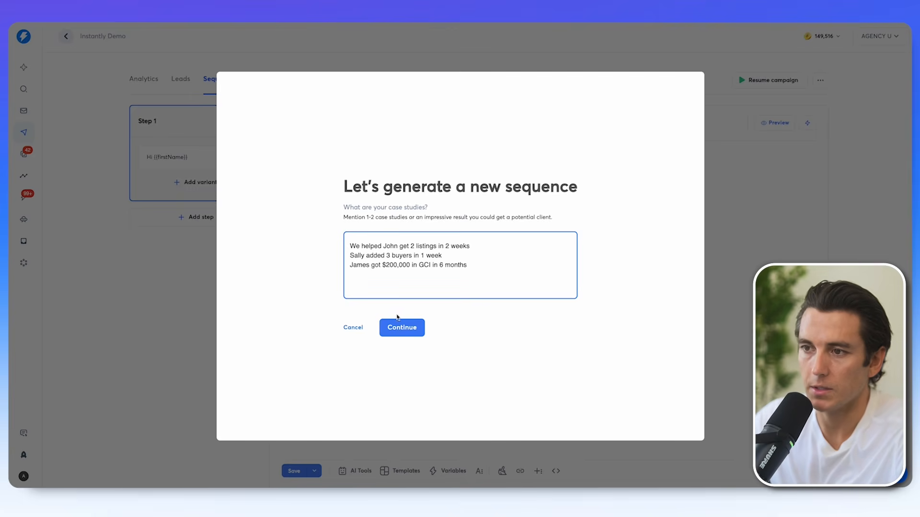
click(397, 321)
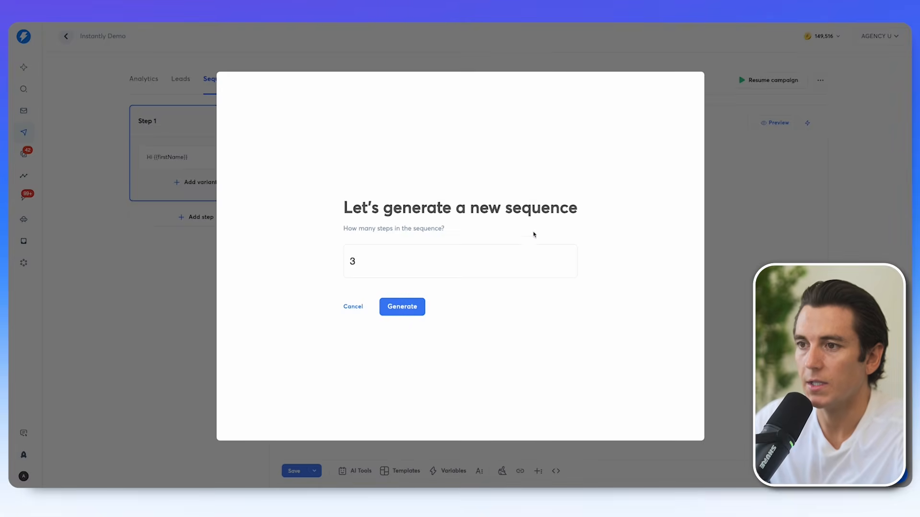
Step: Generate the AI sequence with 3 steps and use it in the campaign
click(408, 314)
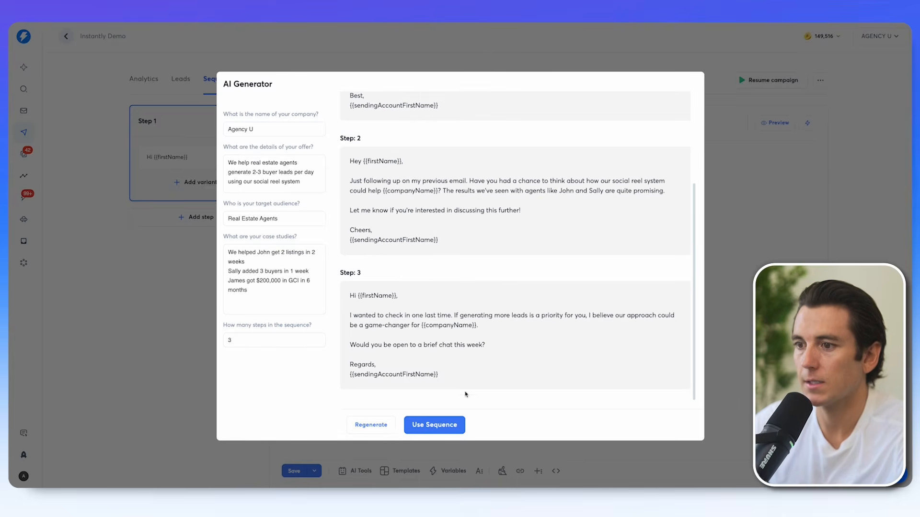
click(452, 426)
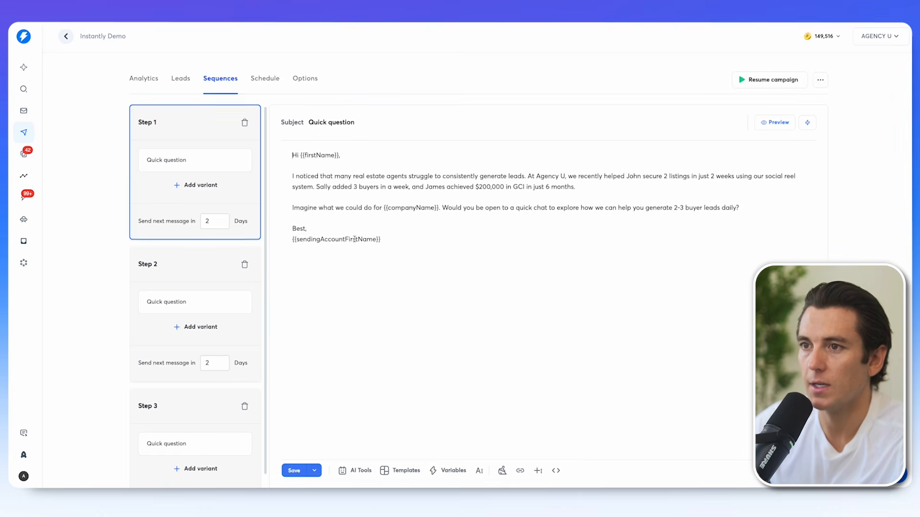
Step: Delete steps 2 and 3 from the generated sequence and empty the body of step 1
scroll(355, 239, down, 1)
scroll(232, 302, down, 1)
scroll(205, 304, up, 1)
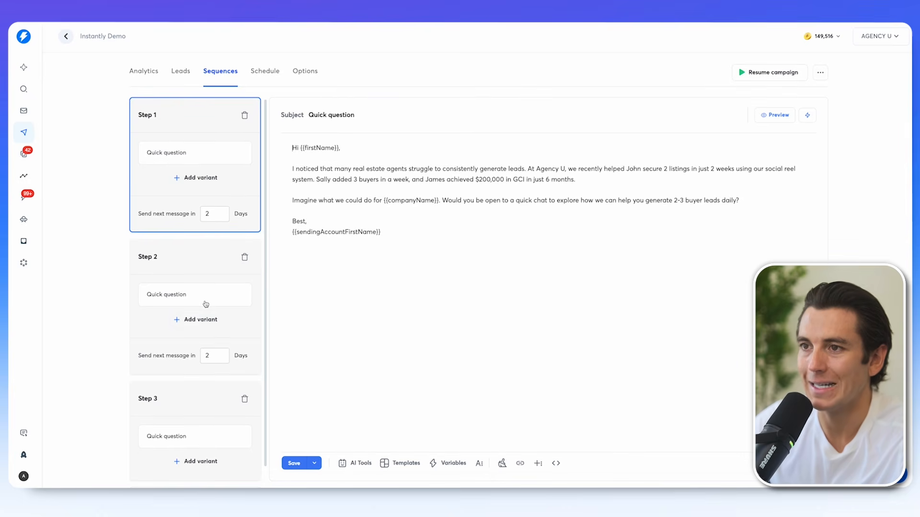
click(245, 258)
key(Return)
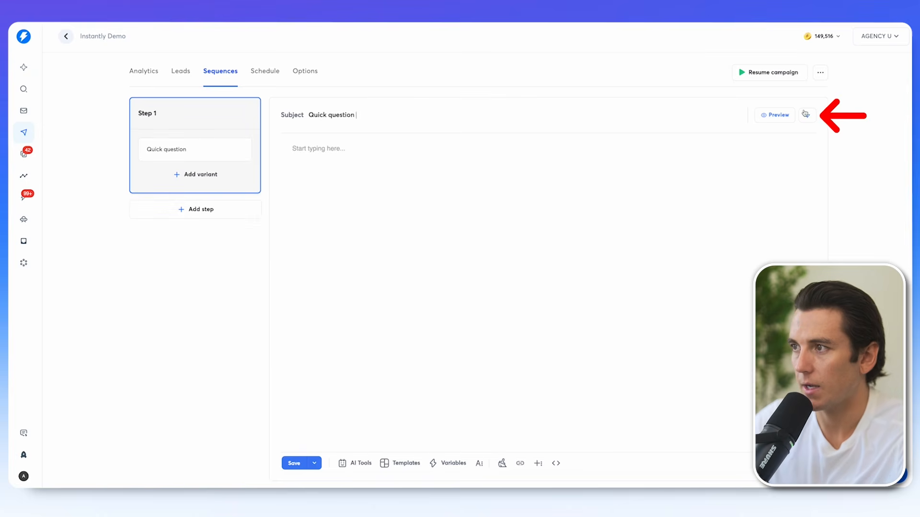
Step: Append the {{firstName}} variable to the subject and begin the body with the greeting "Hi {{firstName}} -"
click(807, 115)
click(726, 143)
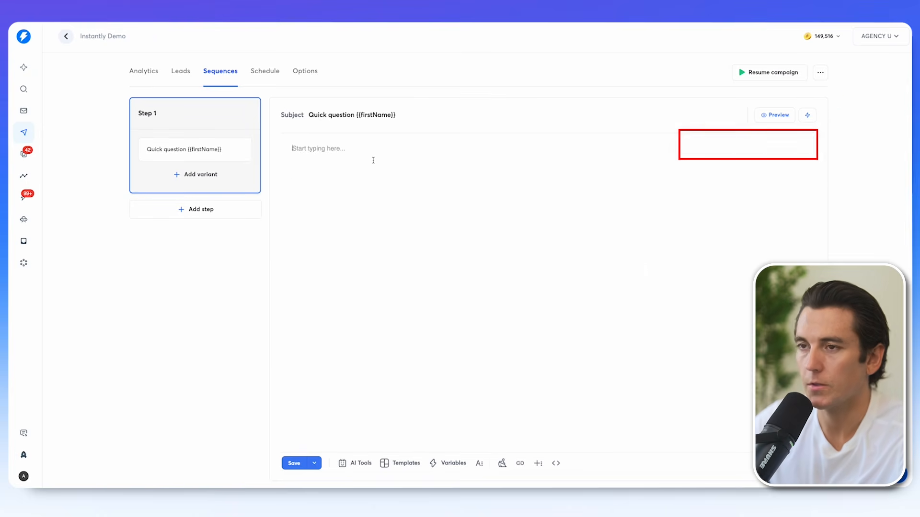
click(373, 160)
text(Hi)
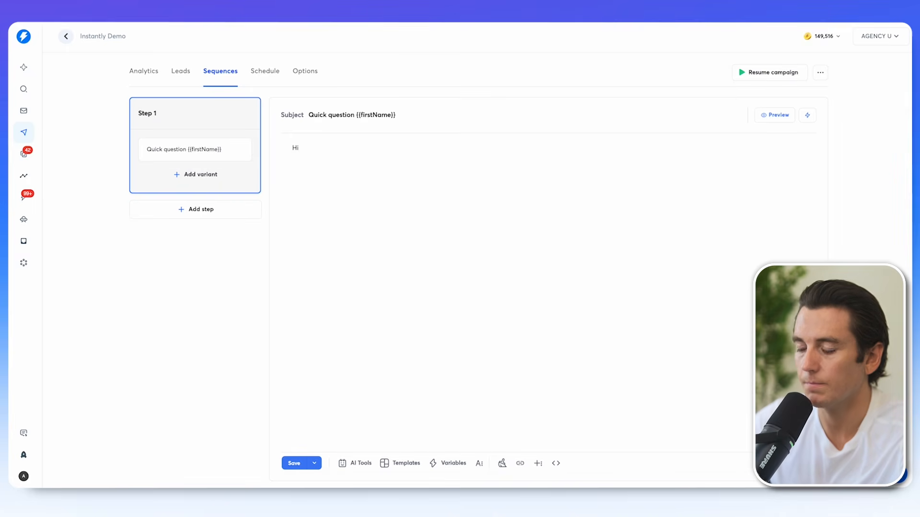
click(448, 463)
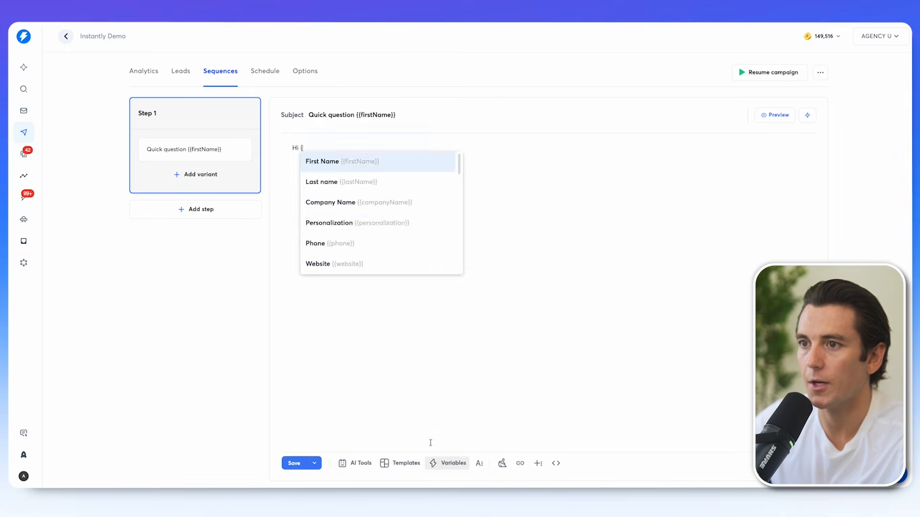
click(339, 163)
Step: Insert the {{Personalized Line V1}} variable on its own line below the greeting
click(448, 463)
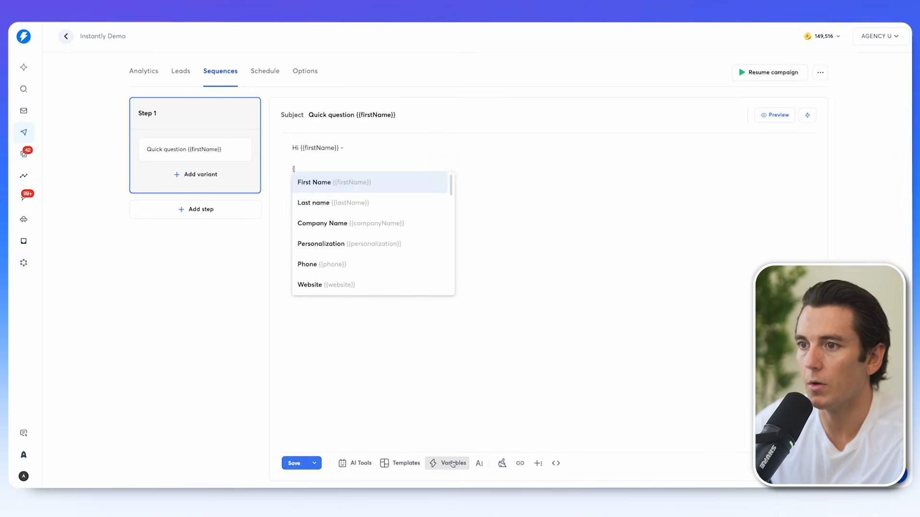
scroll(345, 252, down, 1)
scroll(346, 253, down, 5)
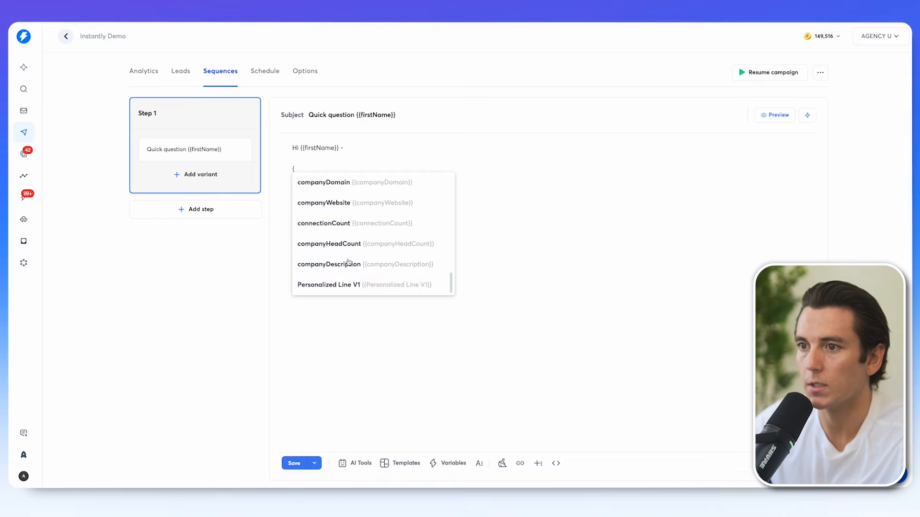
click(337, 284)
key(Return)
Step: Write a pitch about helping a client add 2 listings last week with the social reel estate system, offering post ideas this week at no cost
text(We just helped john add 2 list)
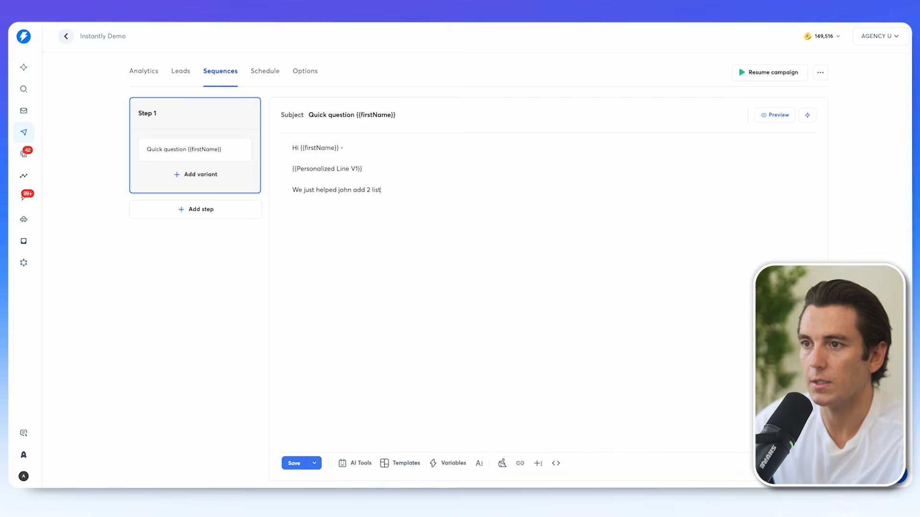
text(ings last week and thought you oculd be a fit for ou)
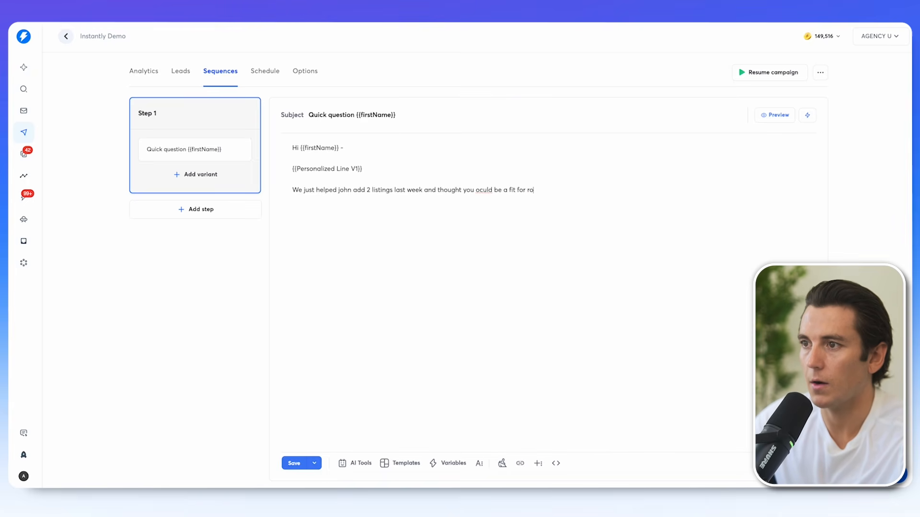
text(r social reel estate system.)
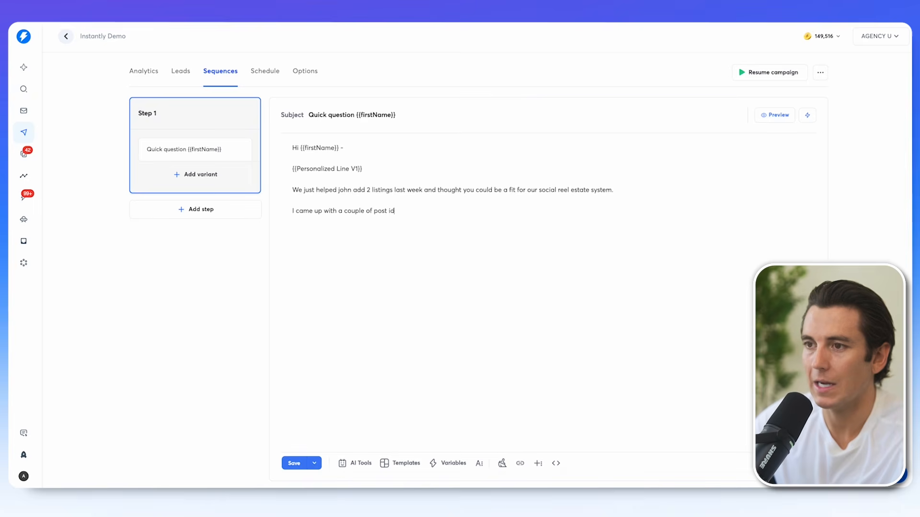
text(for you that could)
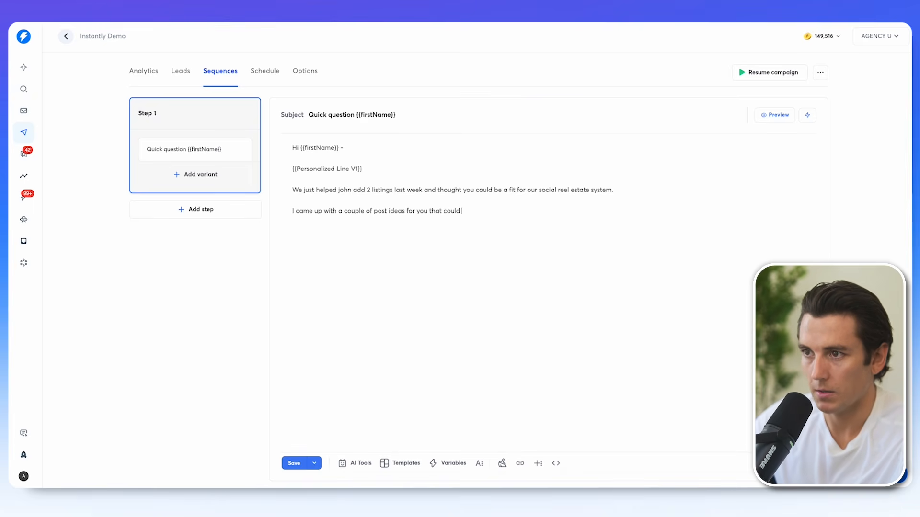
text( get you started this week (at no cost).)
Step: Close the email with "Let me know if you want me to drop it here." and a "Cheers," sign-off with the sender's first name
key(Return)
key(Return)
text(Let me know if)
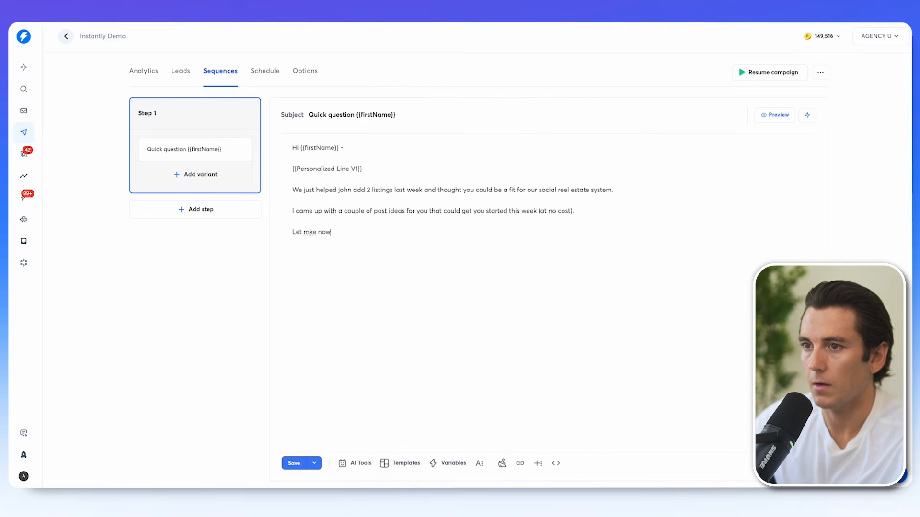
text( you want me to)
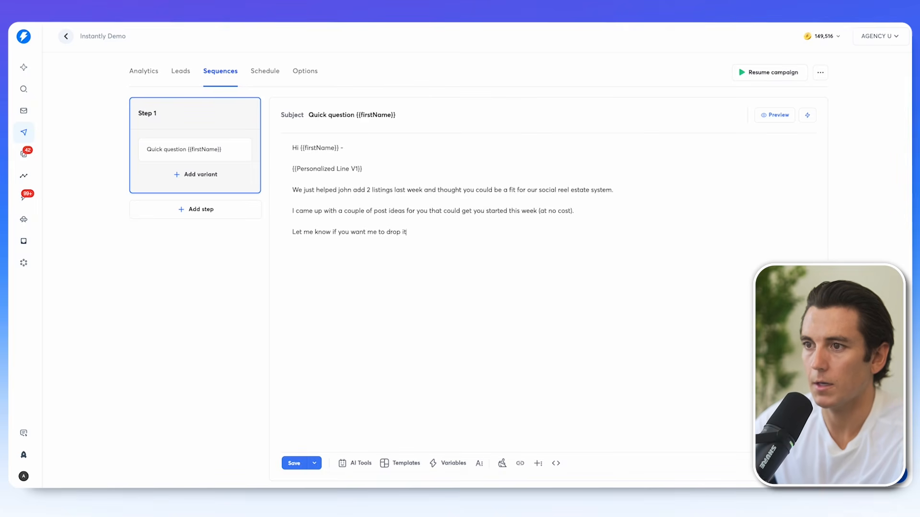
text(drop it)
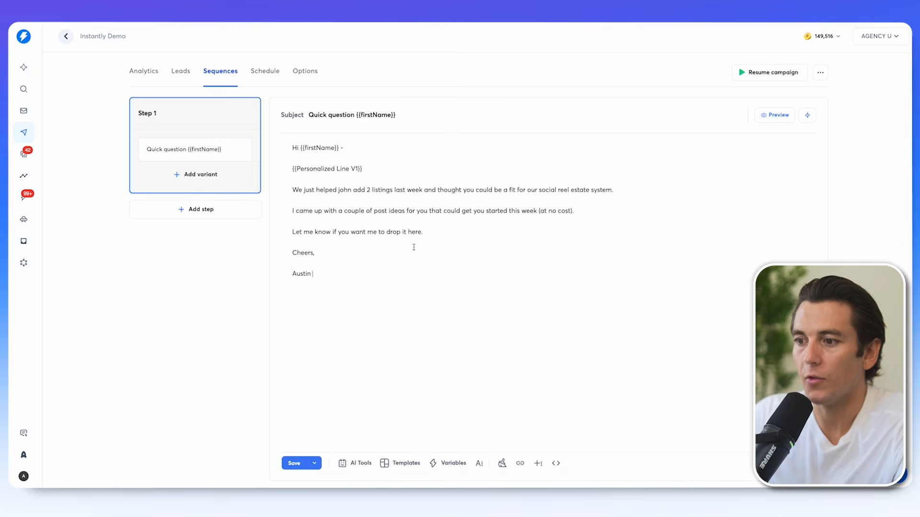
Step: Preview the step 1 email and load a different lead's data into it
click(771, 115)
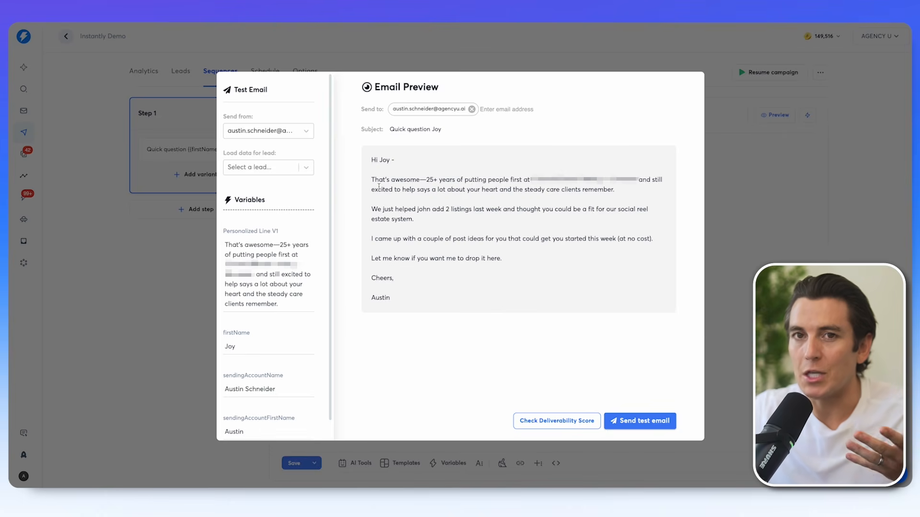
click(293, 167)
click(268, 225)
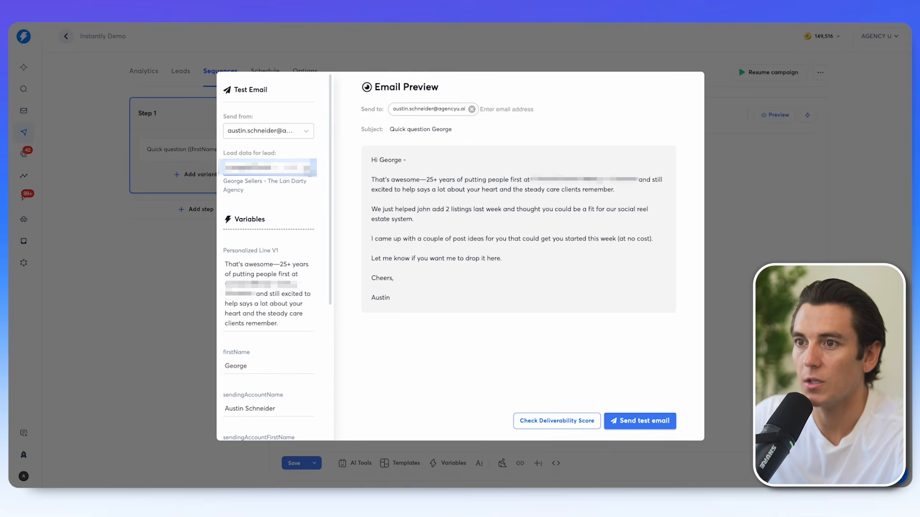
click(359, 464)
Step: Run the AI Spam Words Checker on the email and replace "at no cost" with the suggested "free"
click(359, 465)
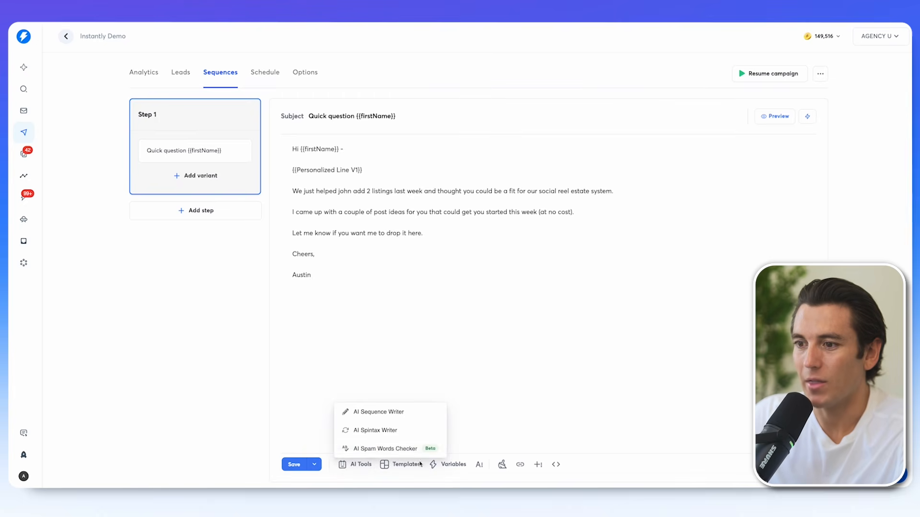
click(382, 448)
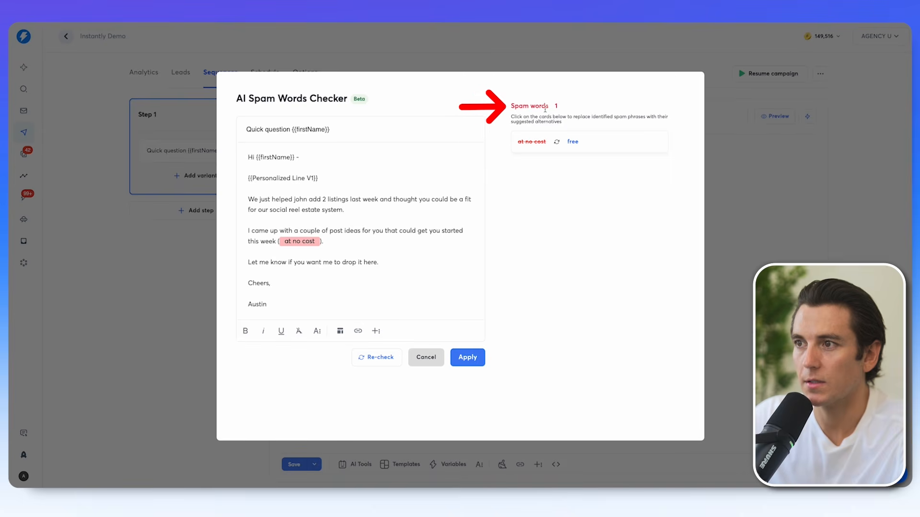
click(540, 143)
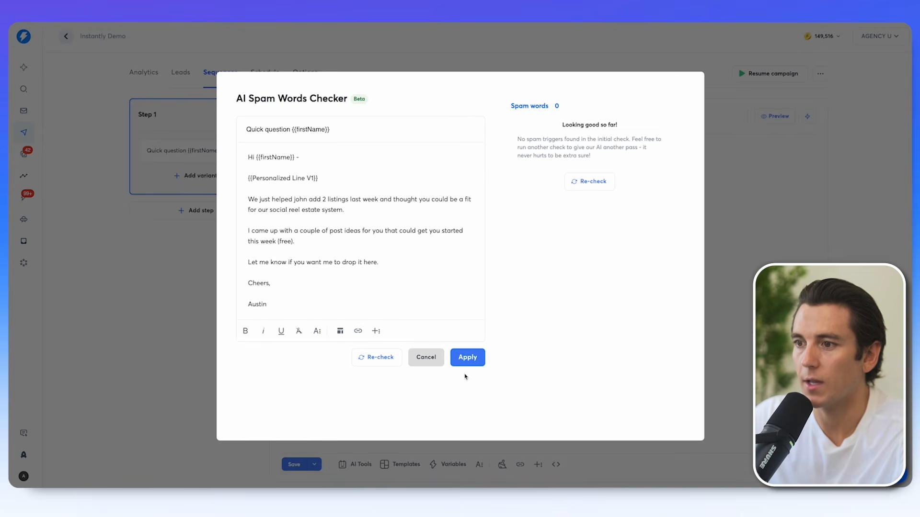
click(467, 357)
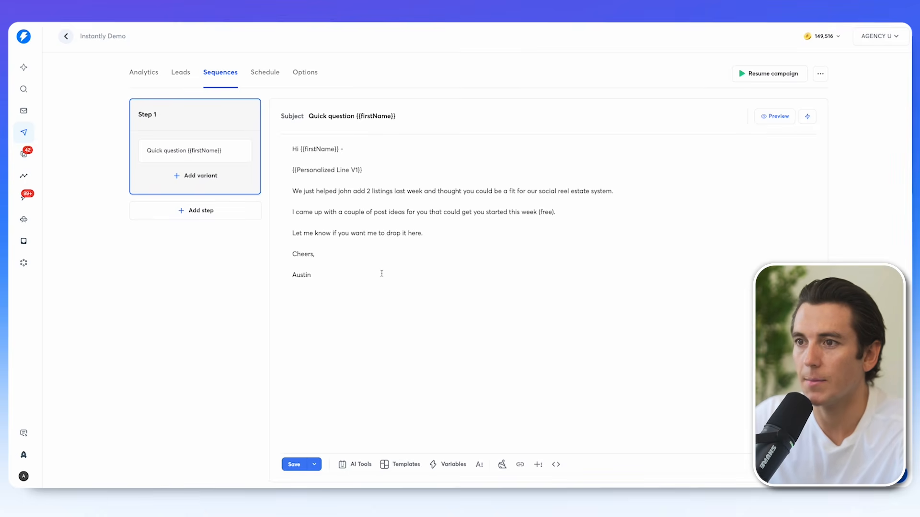
Step: Generate spintax variations for the email body with the AI Spintax Writer
scroll(385, 272, down, 1)
click(357, 463)
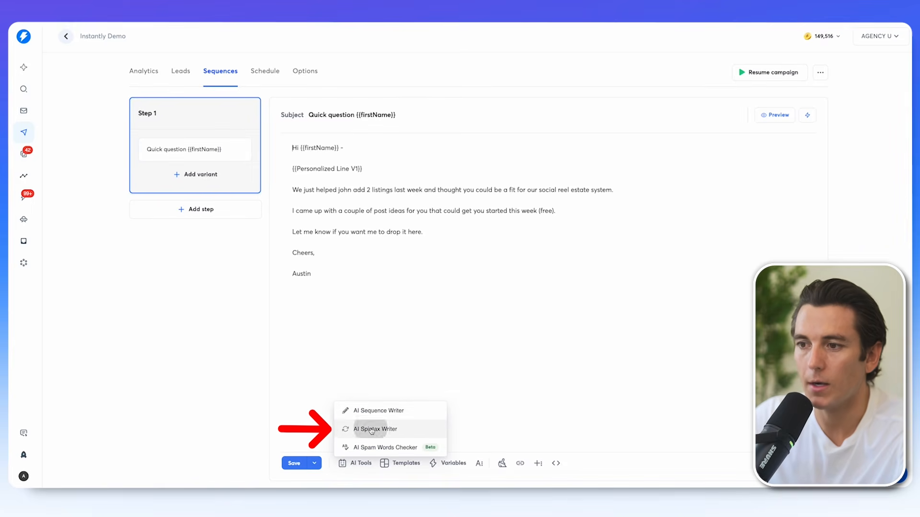
click(371, 429)
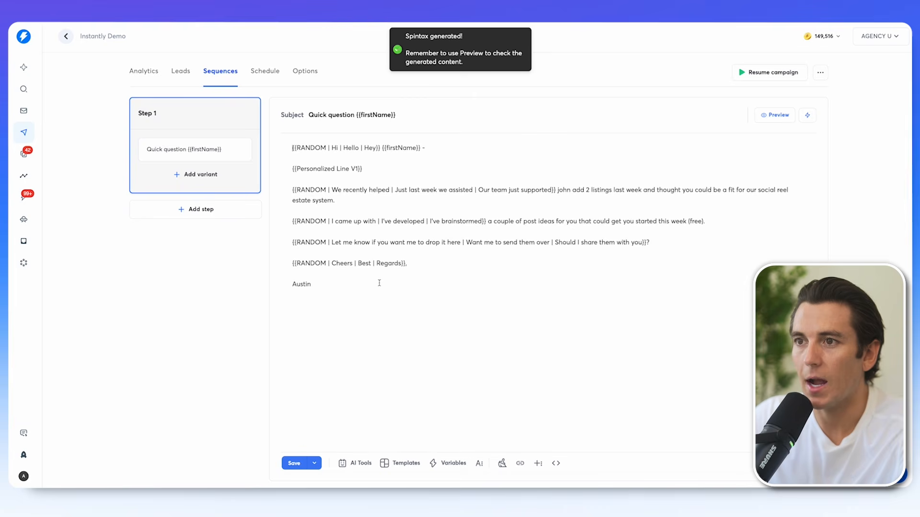
Step: Preview the spintax email and review the alternative phrasings in its greeting, pitch and post ideas lines
drag(294, 149, 447, 149)
click(447, 149)
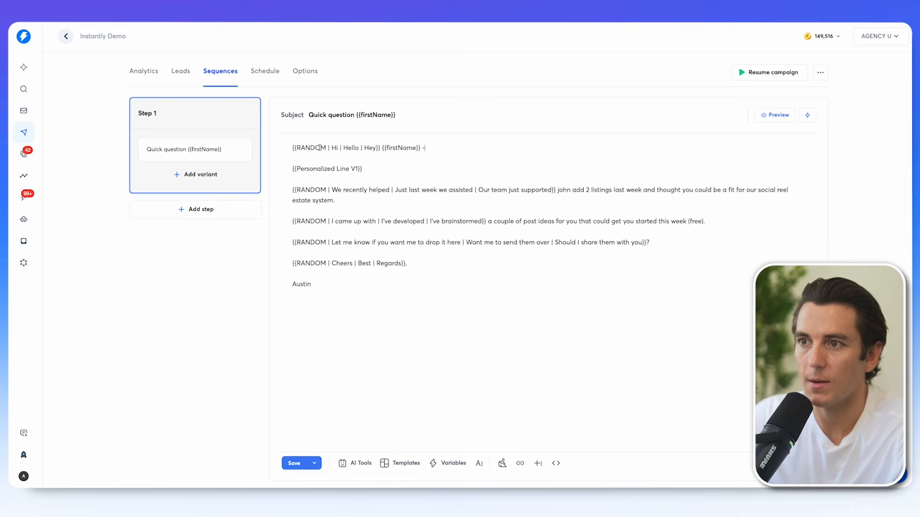
click(773, 116)
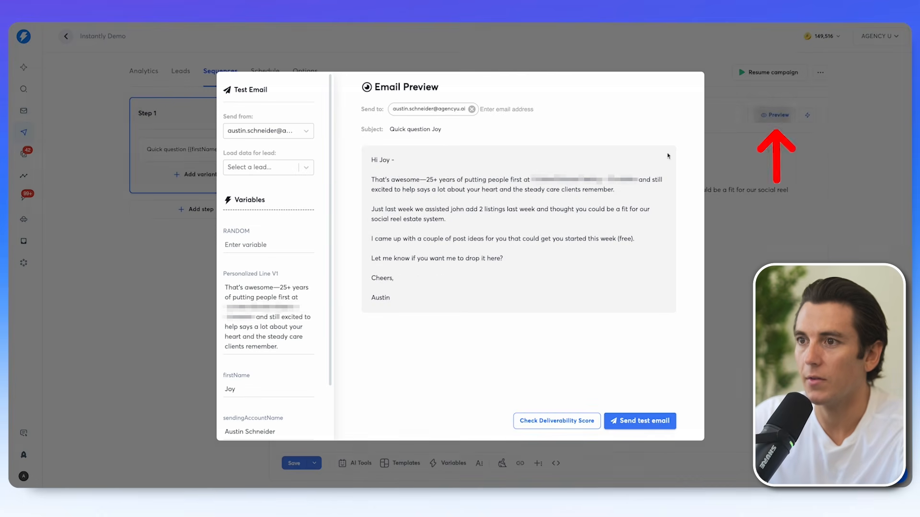
click(732, 223)
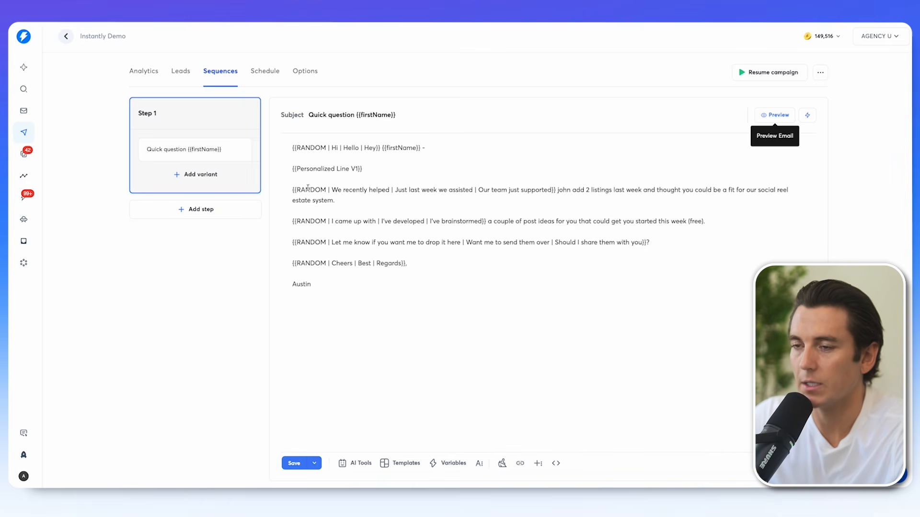
drag(337, 190, 552, 190)
drag(332, 222, 384, 221)
drag(385, 222, 426, 221)
drag(433, 222, 469, 222)
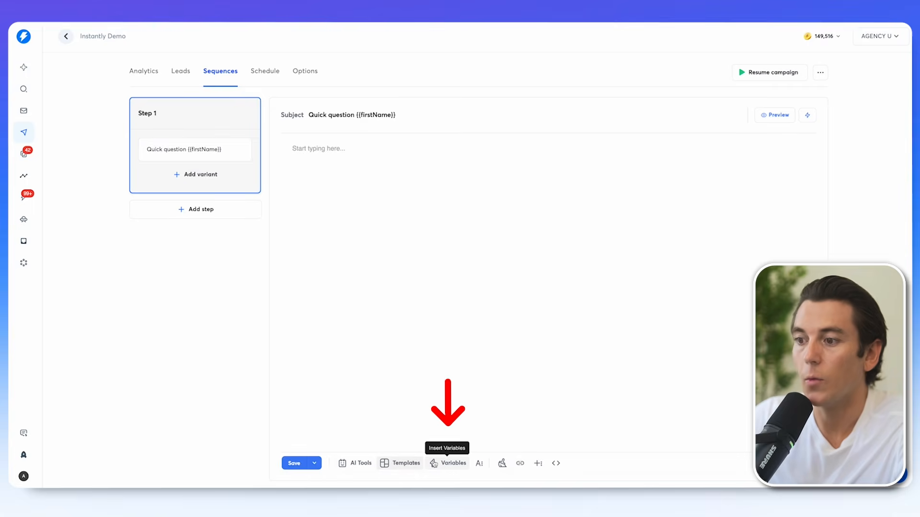
Step: Replace the entire email body with the {{AIEmail}} variable
click(434, 464)
scroll(346, 228, down, 3)
scroll(345, 228, up, 6)
click(343, 230)
Step: Try a "Cheers," sign-off with the sender's first name below {{AIEmail}} and preview the resulting email
key(Return)
text(Cheers,)
key(Return)
text(Austin)
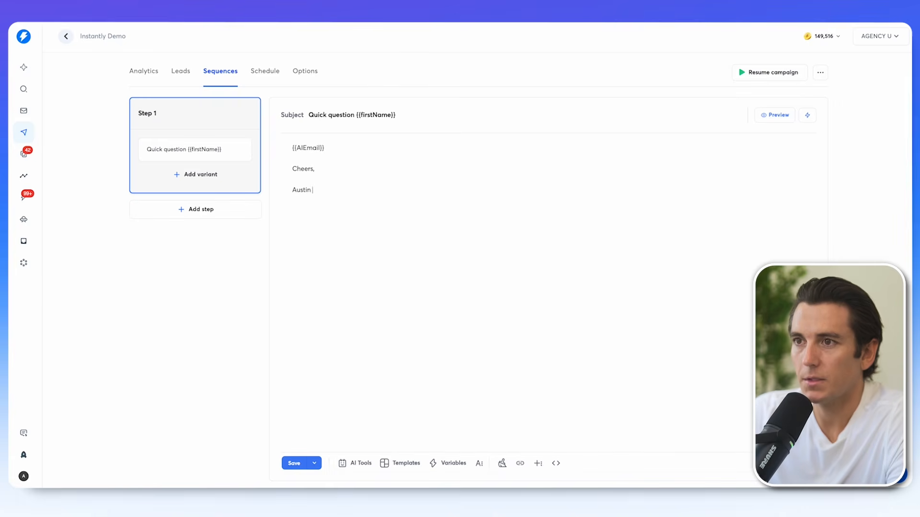
click(775, 115)
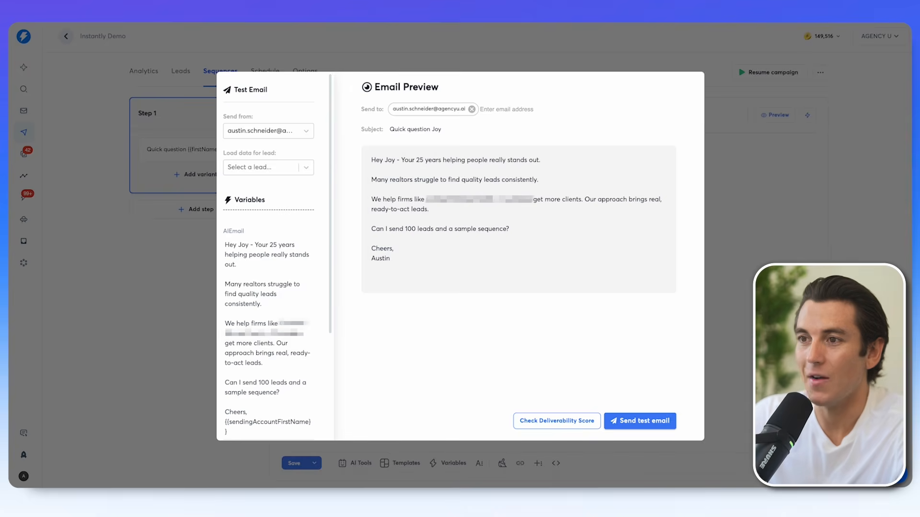
key(Escape)
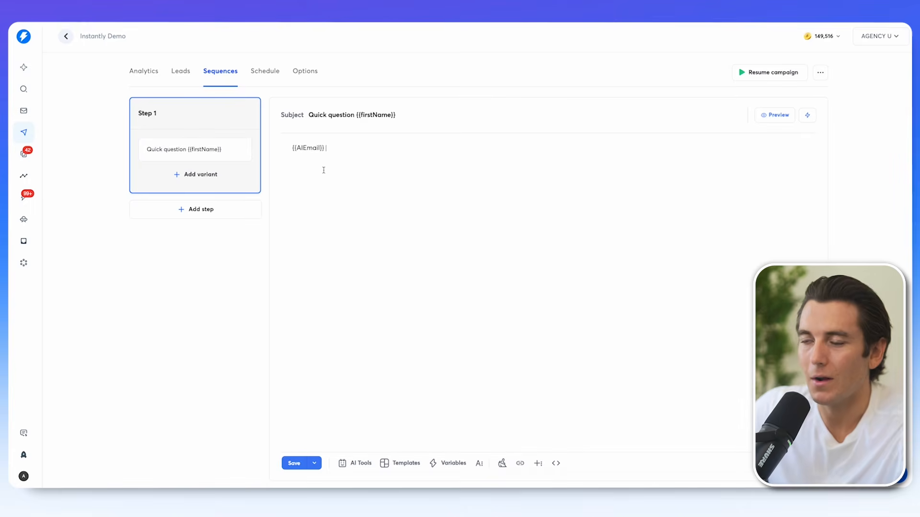
Step: Add variant B to step 1 with the subject "Hi {{firstName}}" and {{AIEmail}} as its body
click(202, 176)
click(314, 114)
text(Hi)
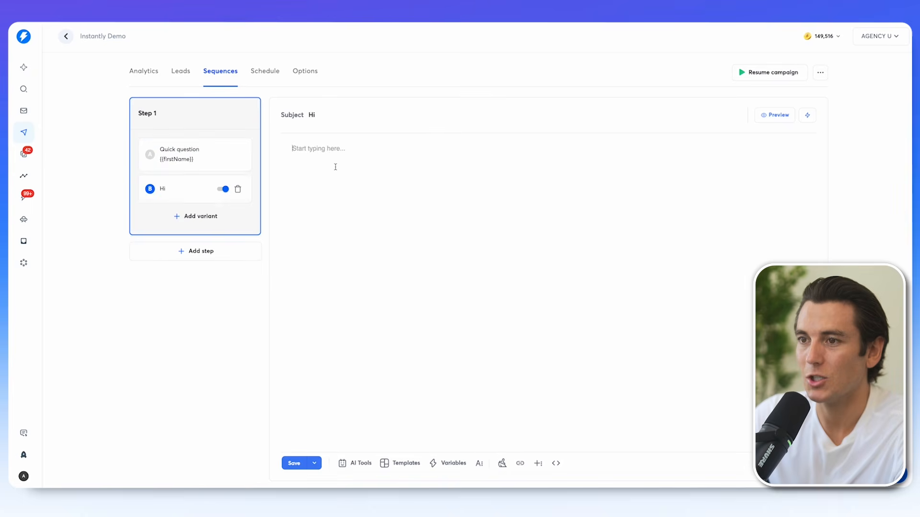
text({{AIEmail}})
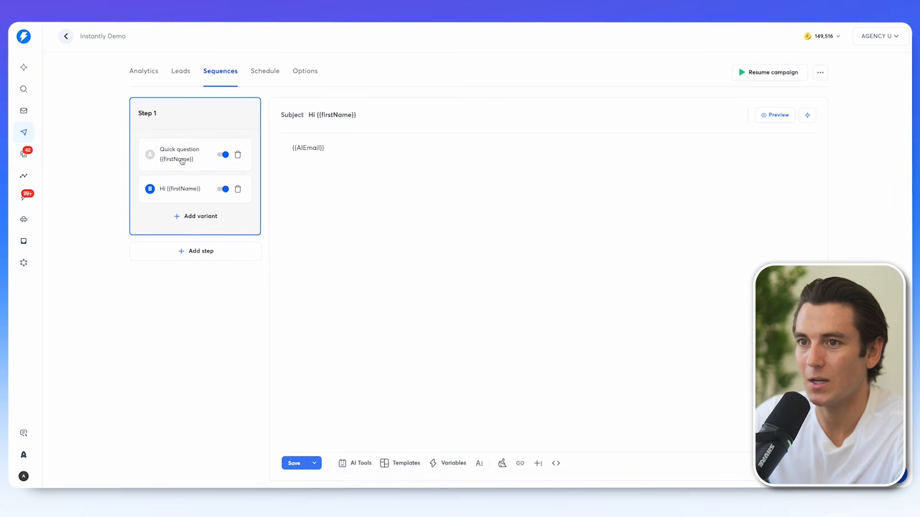
Step: Add variant C to step 1 with the subject "Hi {{firstName}} - thoughts?"
click(188, 217)
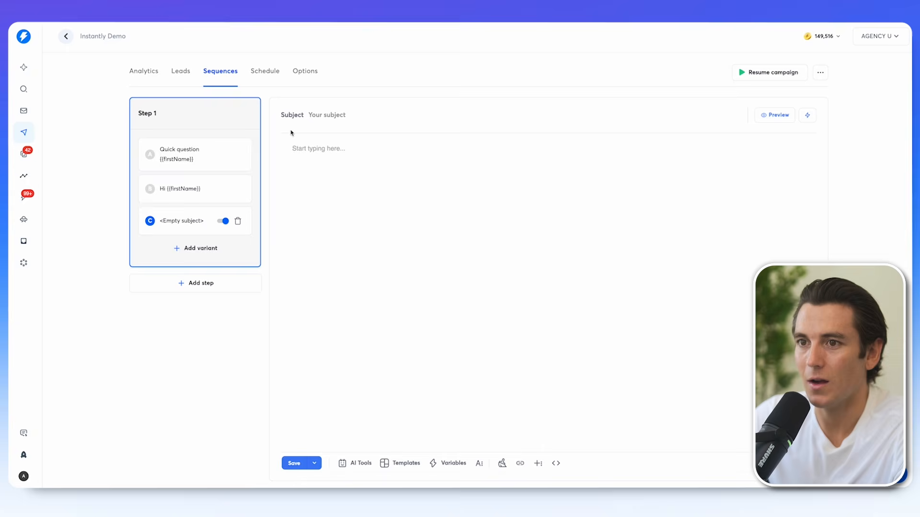
click(349, 122)
text(Hi)
click(808, 120)
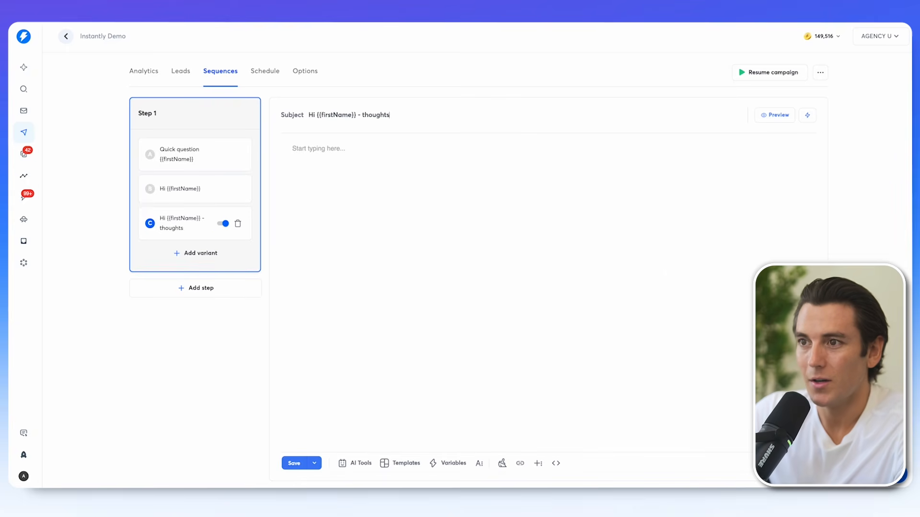
text(?)
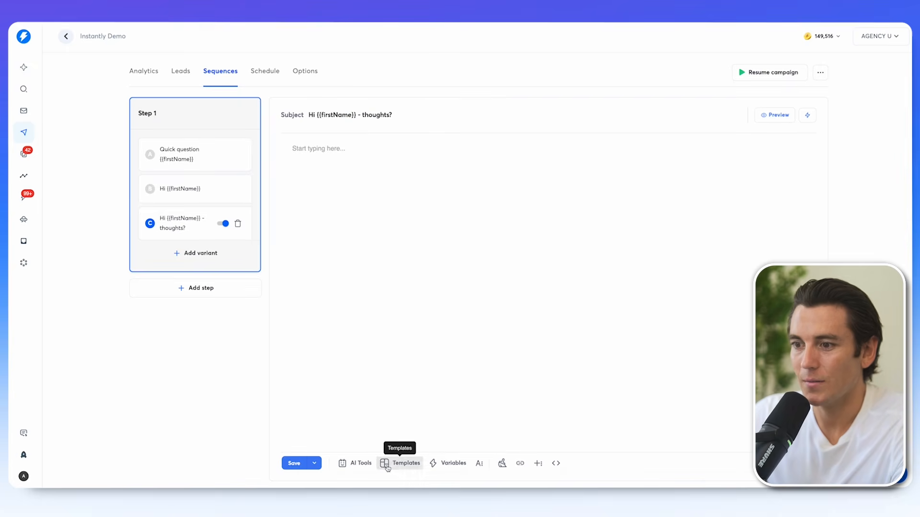
Step: Fill variant C's body with "Hi {{firstName}} -", {{Personalized Line V1}} and a "Cheers," sign-off with the sender's first name, and save the sequence
click(392, 355)
text(Hi {{firstName}} -)
key(Return)
key(Return)
click(434, 468)
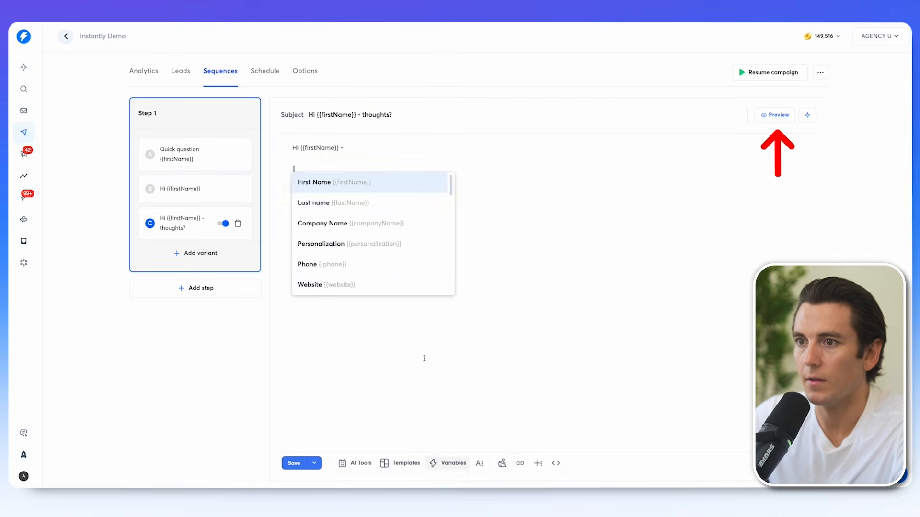
click(350, 244)
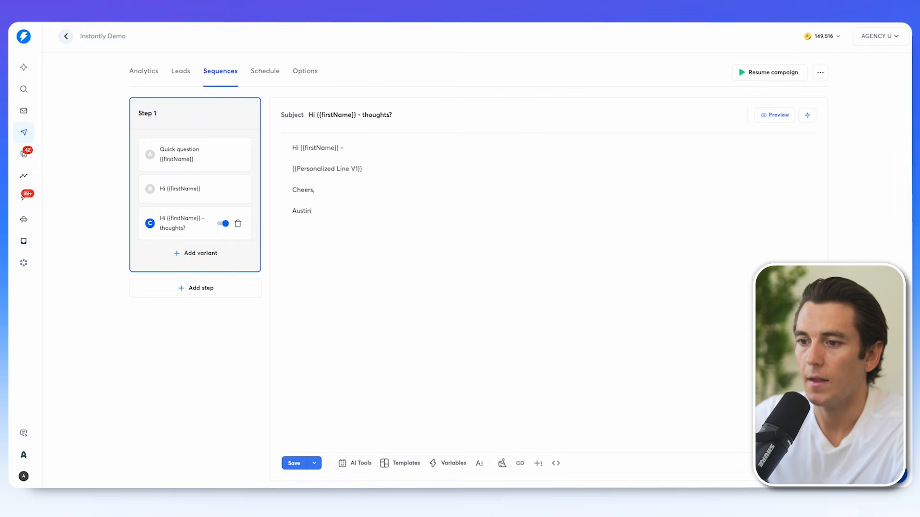
click(294, 464)
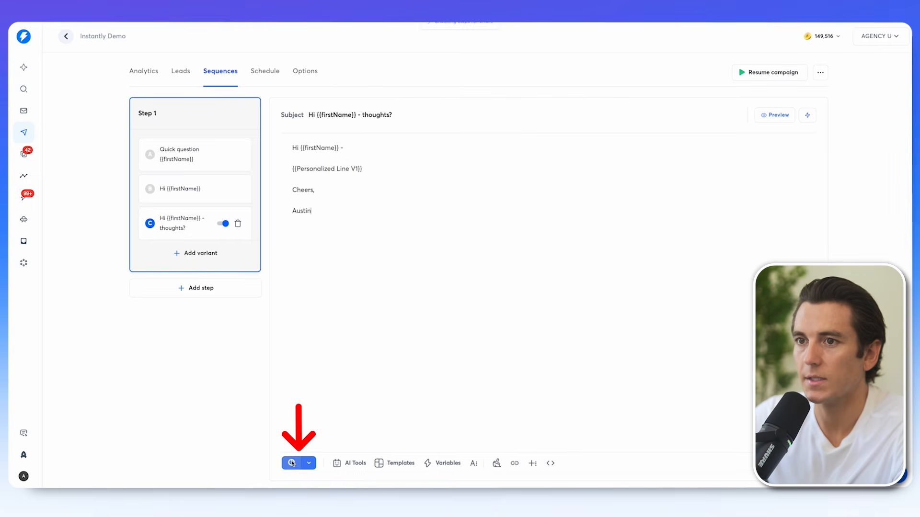
Step: Look through variants A, B and C of step 1 and preview variant C's email
click(189, 153)
click(189, 191)
click(182, 219)
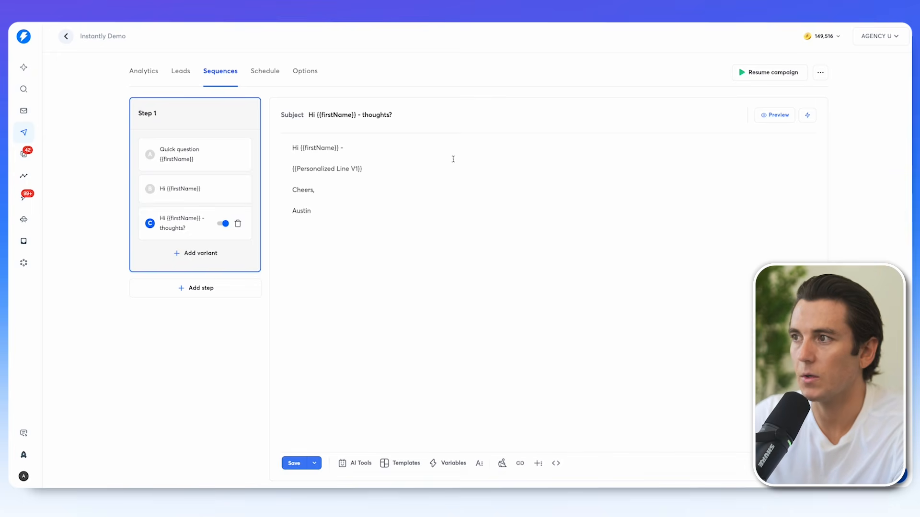
click(773, 115)
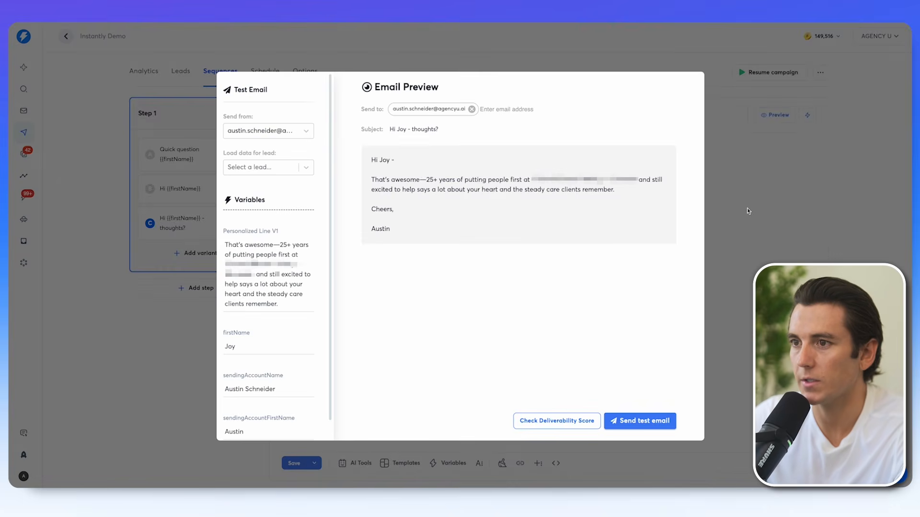
click(749, 210)
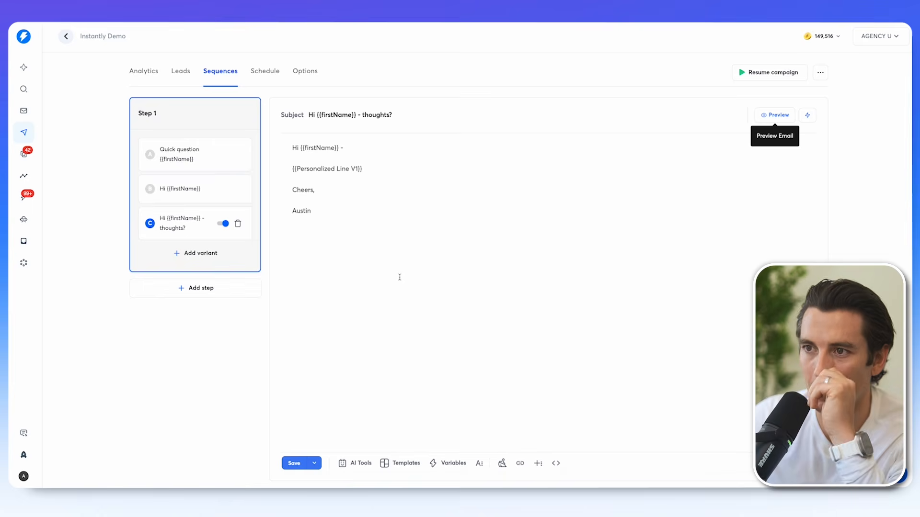
Step: Add step 2 with the body "Just following up here - any thoughts on getting the [piece of value that I said I would send in the last email]..." and a sign-off
click(238, 292)
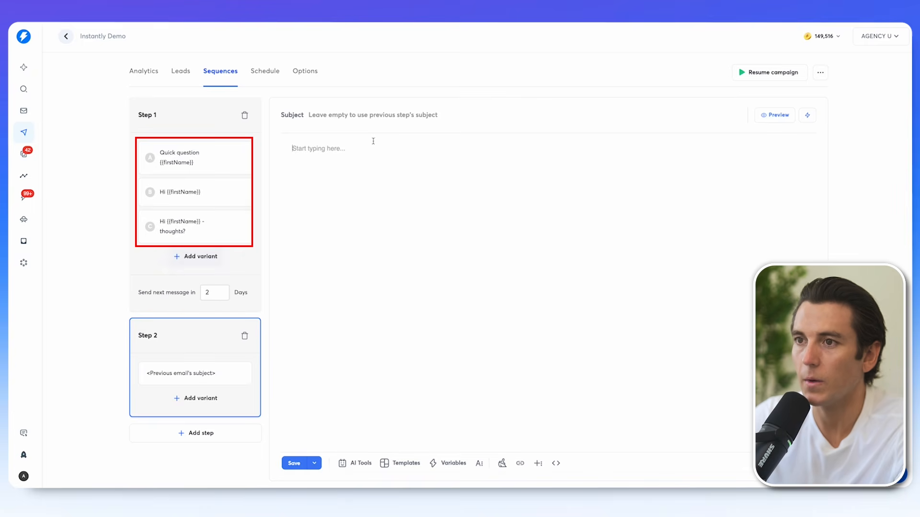
text(Just following up)
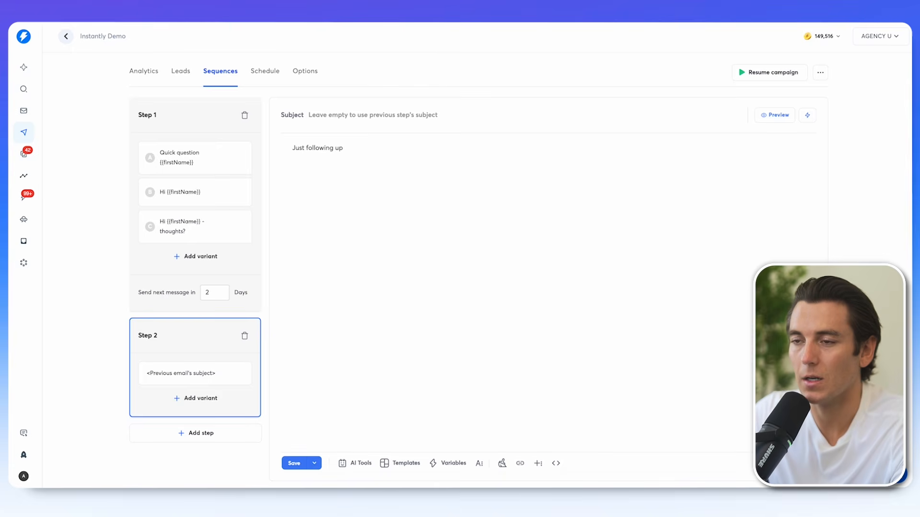
text( here - any thoughts on getting the [piece of)
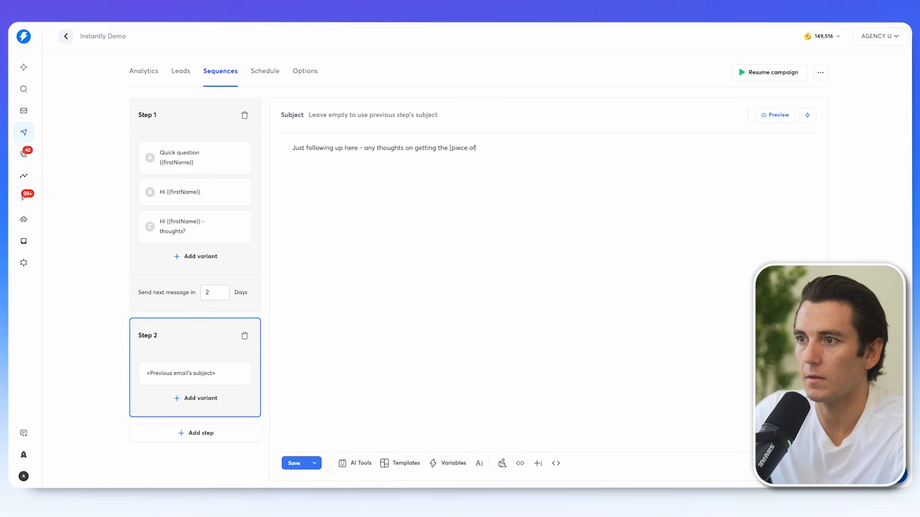
key(BackSpace)
key(BackSpace)
text(I would send in the last email)
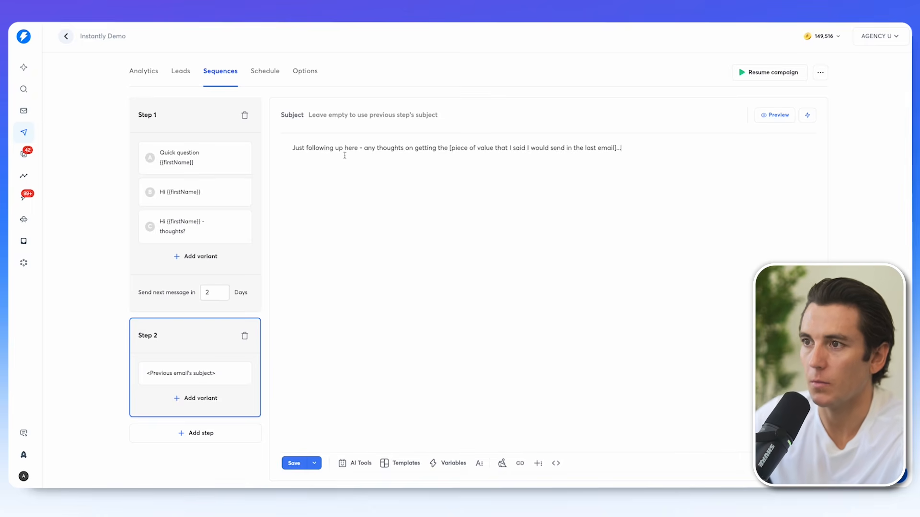
text(]...)
key(Return)
key(Return)
text(Cheers,)
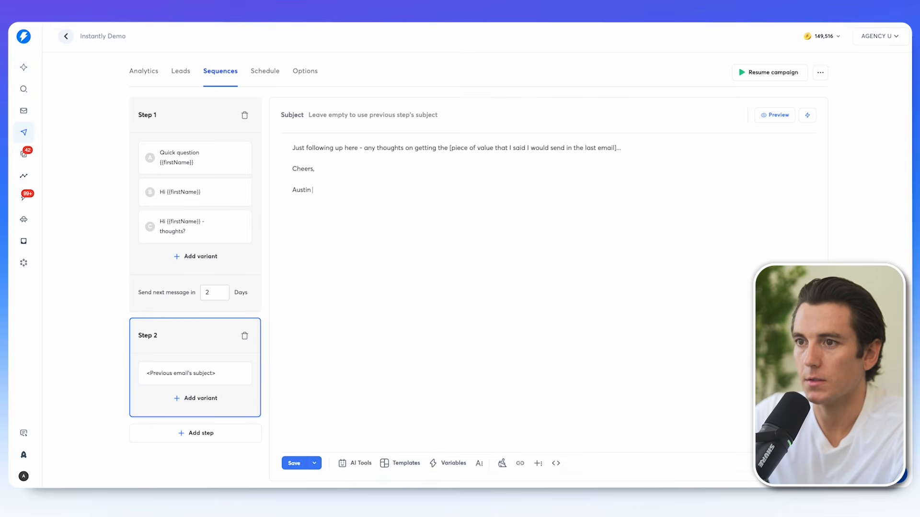
Step: Set the delay between step 1 and step 2 to 3 days
drag(217, 294, 202, 292)
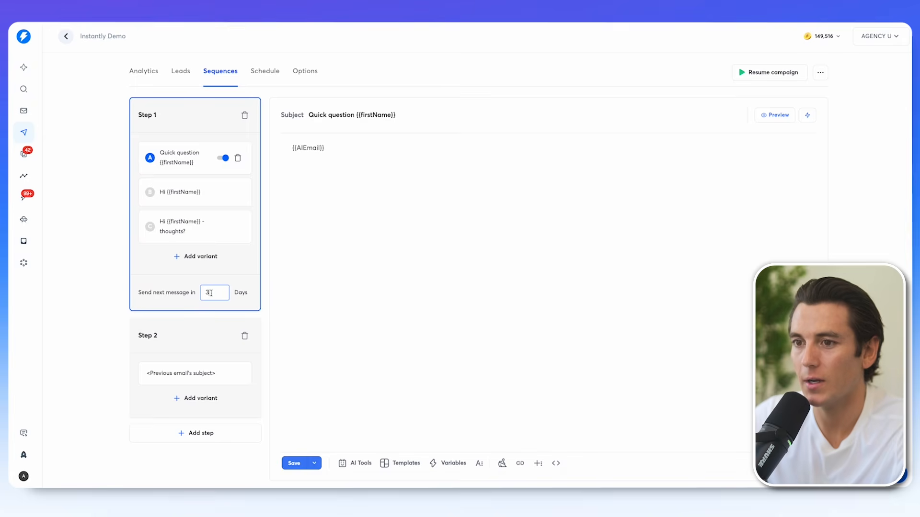
Step: Add a third step to the sequence and copy step 2's follow-up text into its body
click(244, 364)
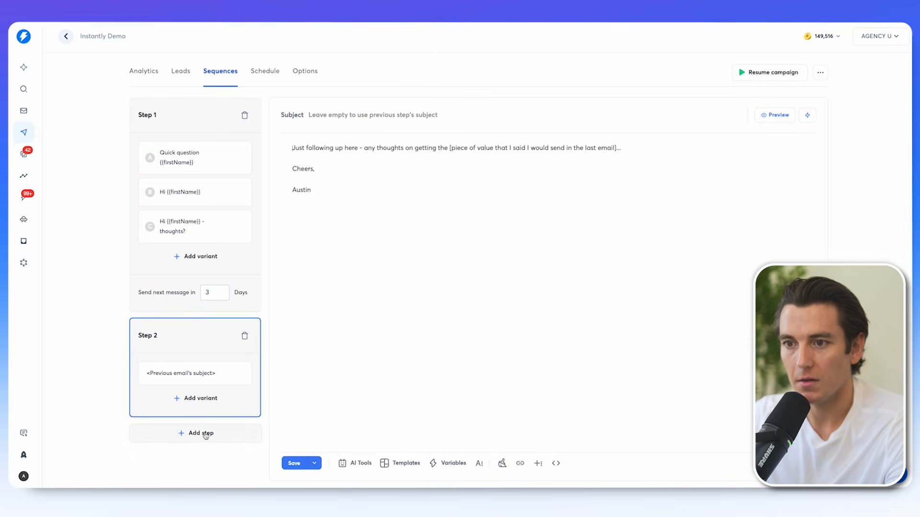
click(205, 433)
drag(209, 334, 198, 329)
click(197, 385)
click(195, 239)
key(ctrl+a)
key(ctrl+c)
click(186, 398)
click(335, 273)
key(ctrl+v)
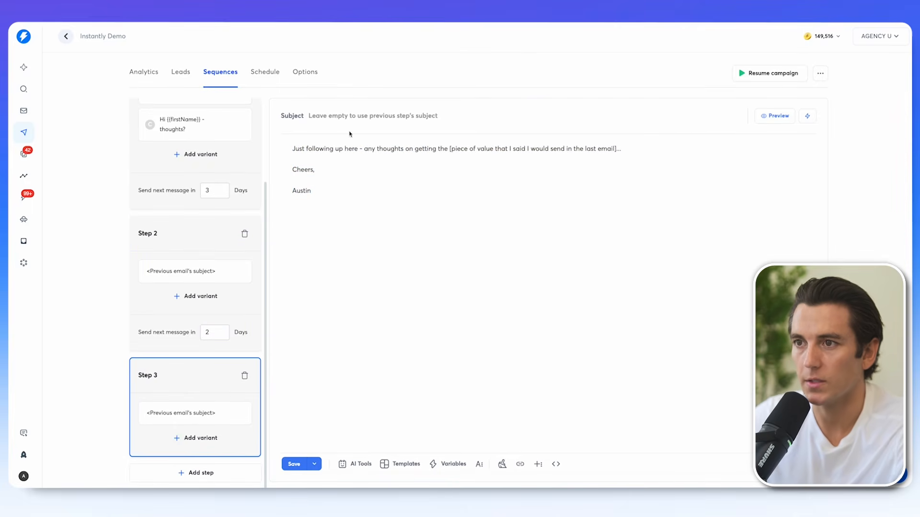
Step: Replace the opening line of step 3's email with "One last check in here - are you all good on scaling?"
triple_click(308, 148)
text(One last check in here - are you all good on scaling?)
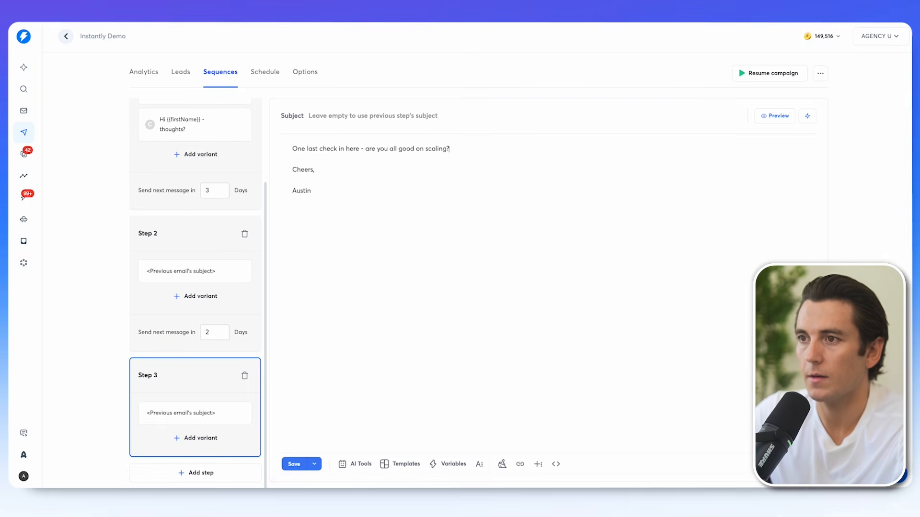
scroll(238, 247, up, 3)
scroll(239, 247, down, 3)
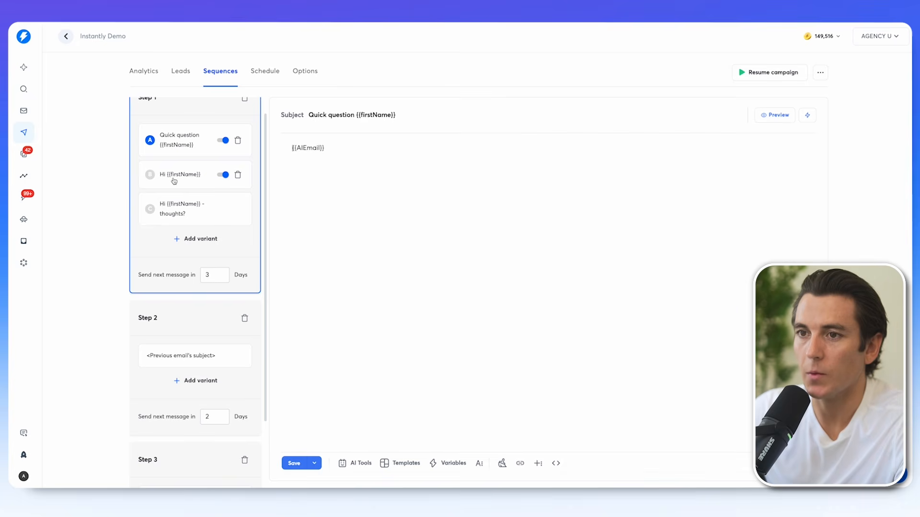
Step: Look through step 1's variants and preview variant A's email, reading its personalized line, problem, offer and closing question
click(174, 180)
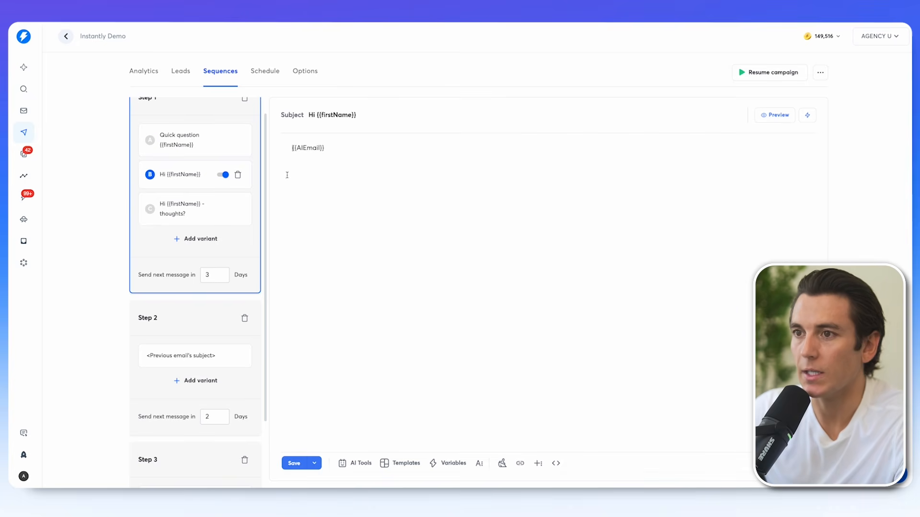
click(186, 222)
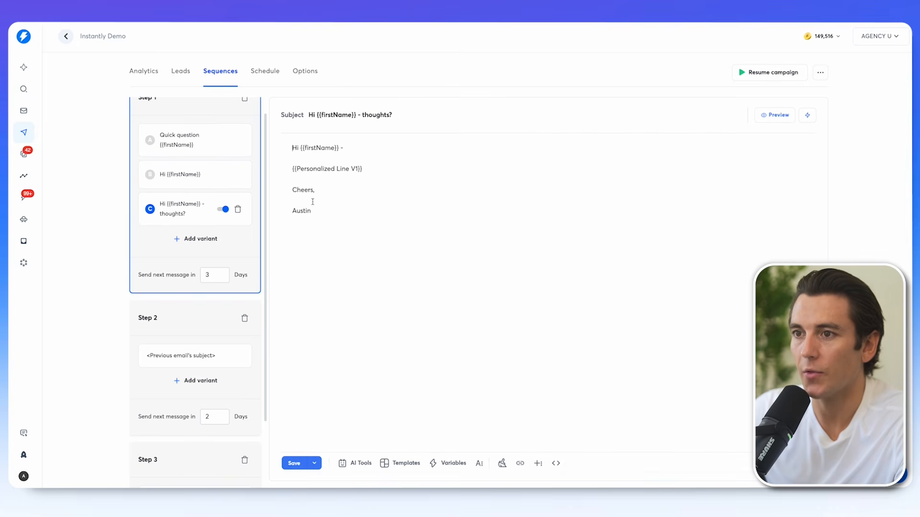
click(182, 182)
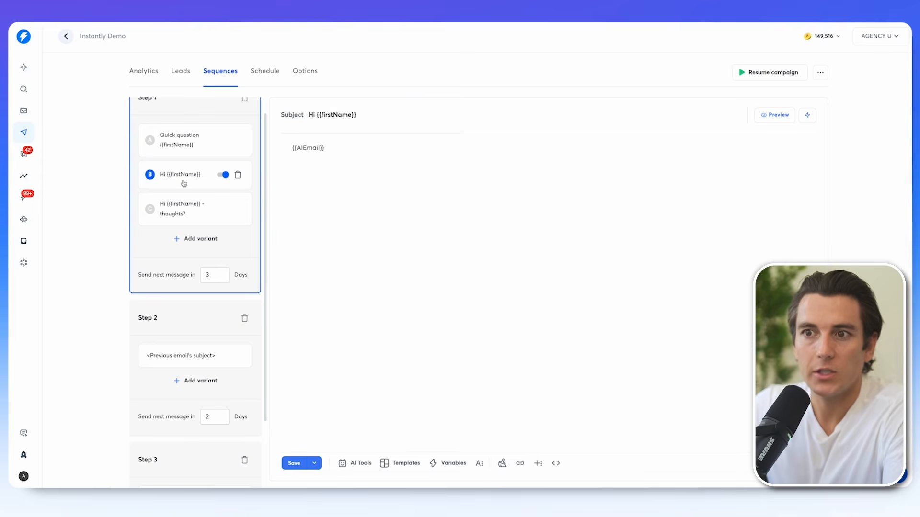
click(190, 149)
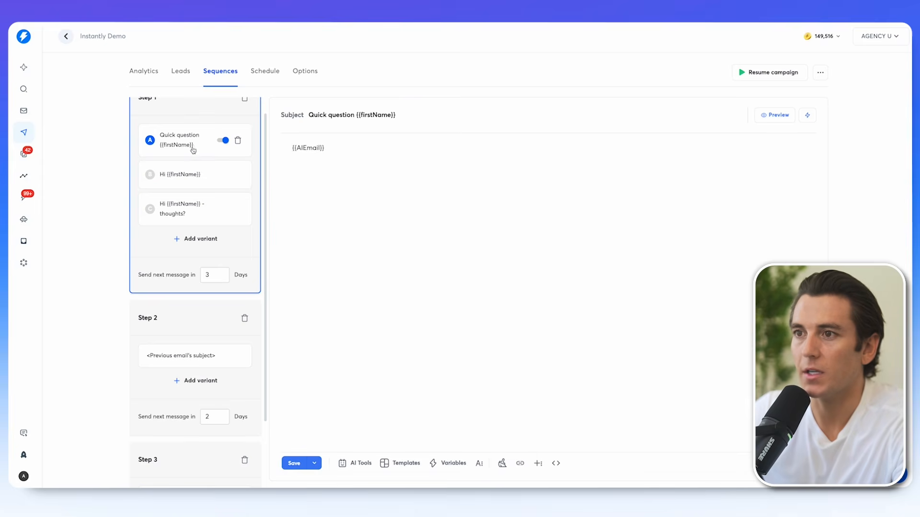
click(769, 117)
drag(387, 228, 527, 232)
click(527, 233)
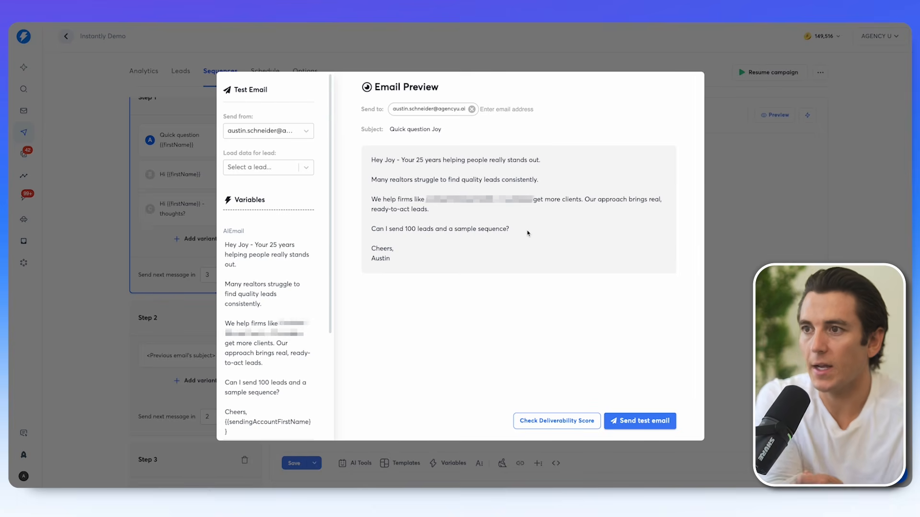
drag(371, 179, 537, 180)
drag(372, 199, 474, 214)
click(474, 217)
drag(373, 229, 587, 244)
click(587, 245)
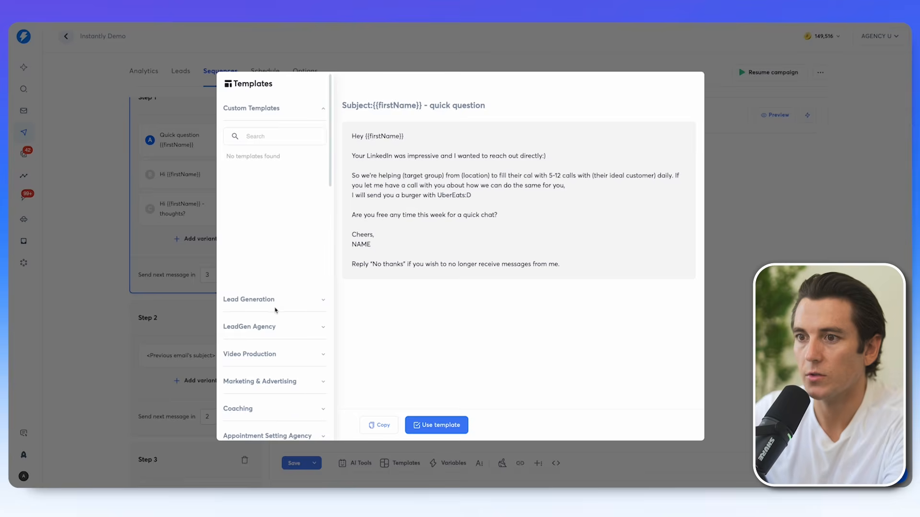
Step: Browse the email template categories without using one, and save the campaign sequence
scroll(275, 310, down, 15)
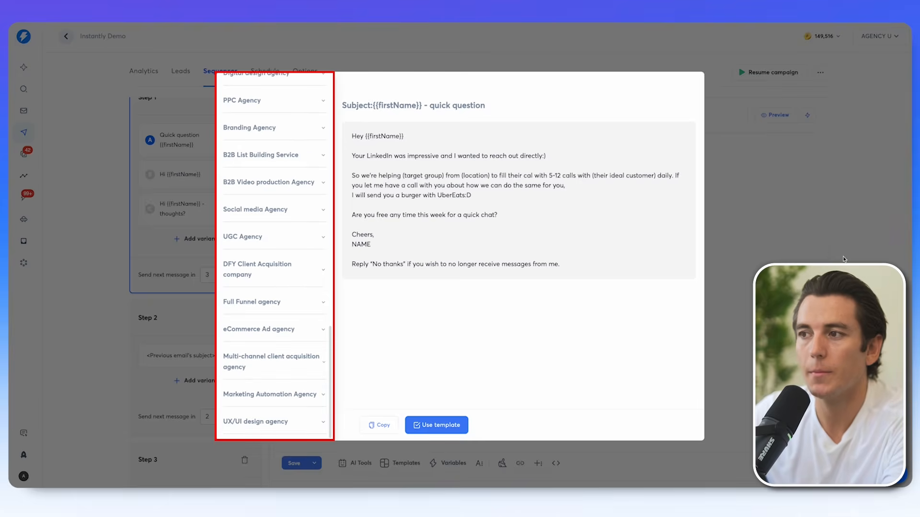
click(844, 259)
scroll(360, 330, up, 1)
click(294, 471)
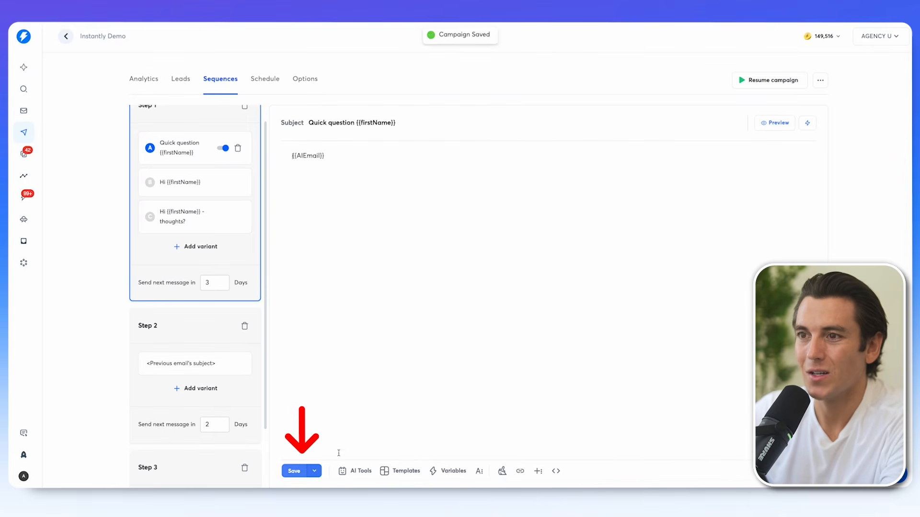
Step: Name the campaign's sending schedule "Business Hours", include Saturday and Sunday in its days, and save it
click(263, 86)
triple_click(327, 150)
key(BackSpace)
text(Business Hours)
click(324, 224)
click(317, 219)
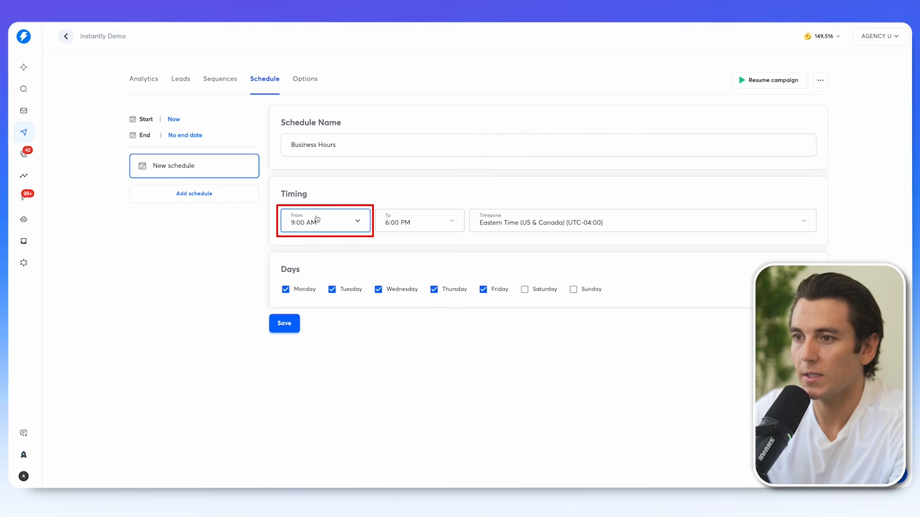
click(525, 290)
click(574, 289)
click(280, 325)
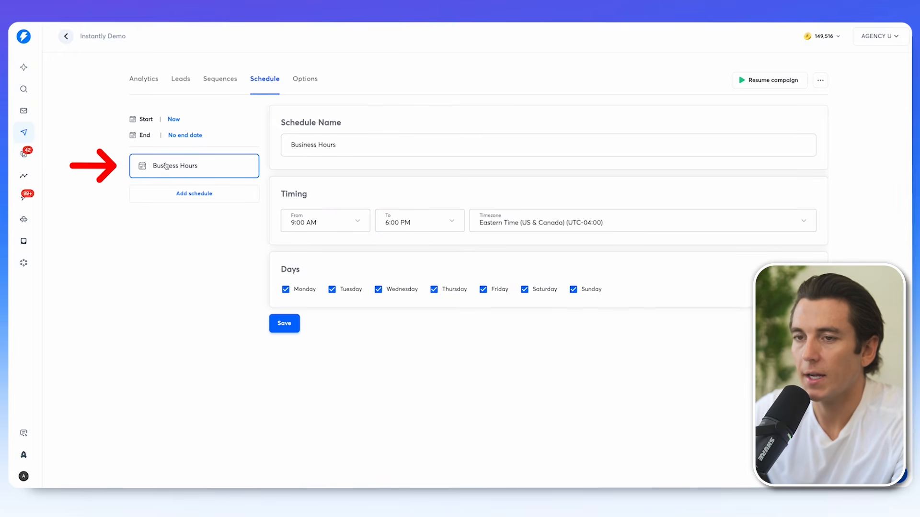
Step: Select 16 email accounts in the campaign options as the accounts to send from
click(306, 79)
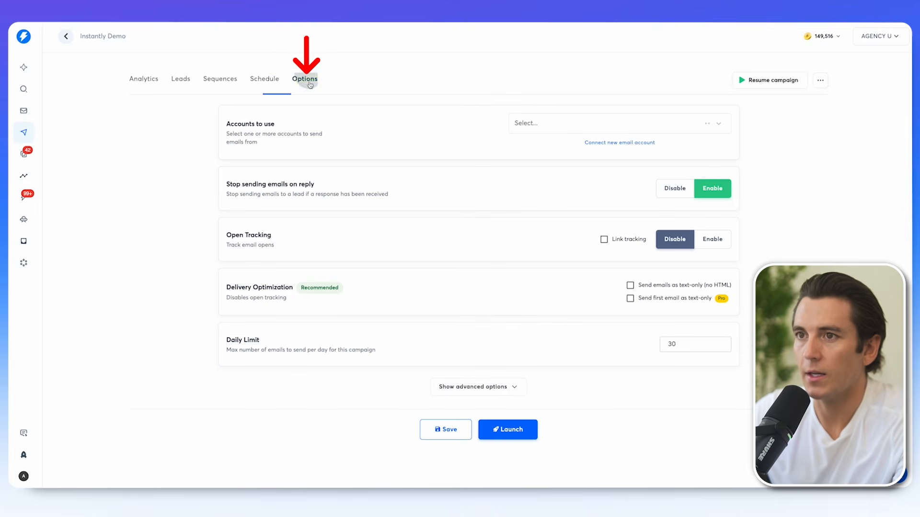
click(516, 123)
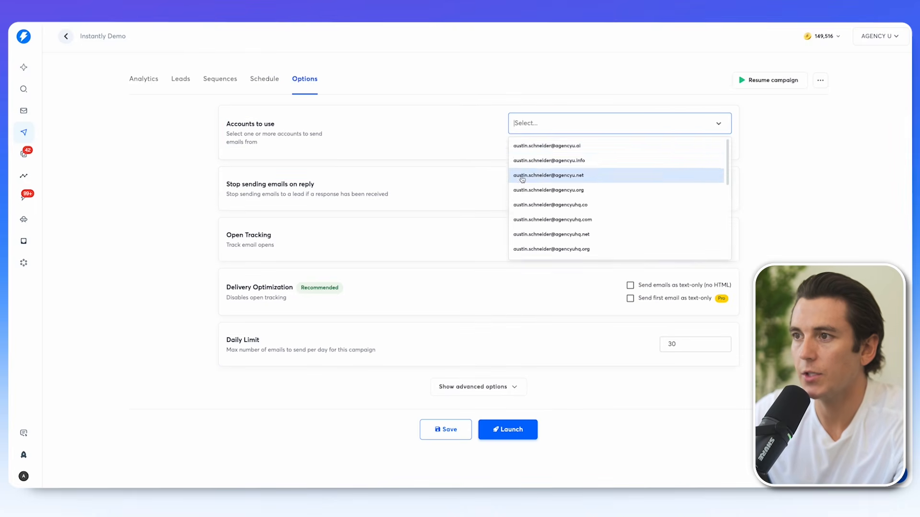
click(527, 165)
click(527, 168)
click(527, 168)
click(527, 169)
click(527, 169)
click(527, 169)
click(527, 169)
click(526, 169)
click(527, 169)
click(527, 169)
click(527, 169)
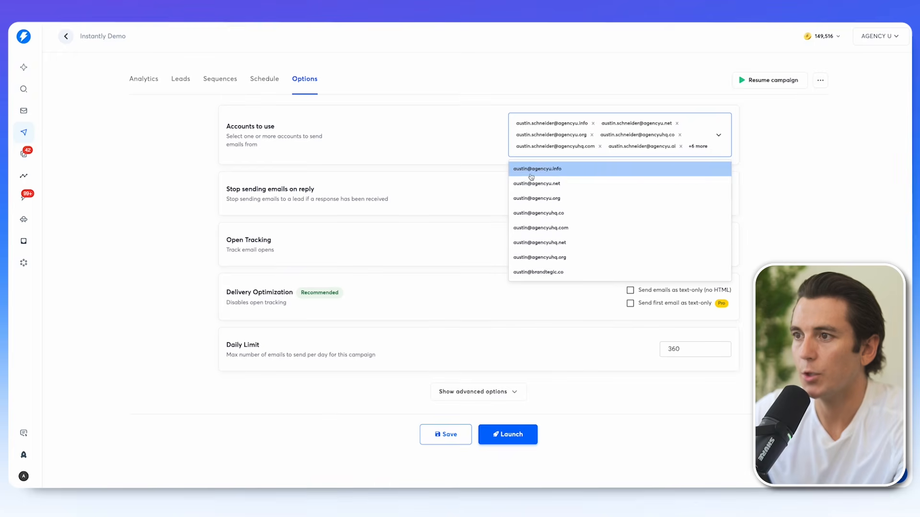
click(529, 173)
click(530, 175)
click(530, 176)
click(531, 177)
click(434, 162)
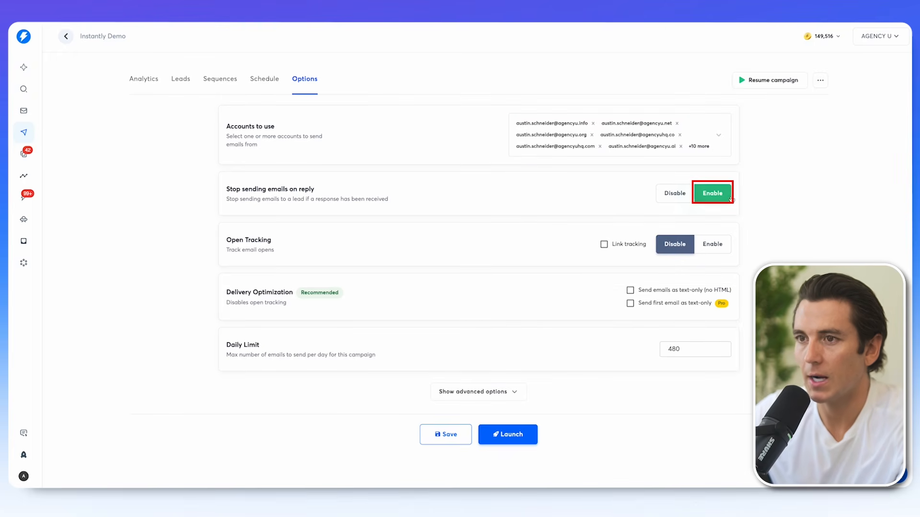
Step: Add the custom tag "real estate" in the campaign's advanced options and select the campaign owner
scroll(373, 225, down, 1)
scroll(372, 225, up, 1)
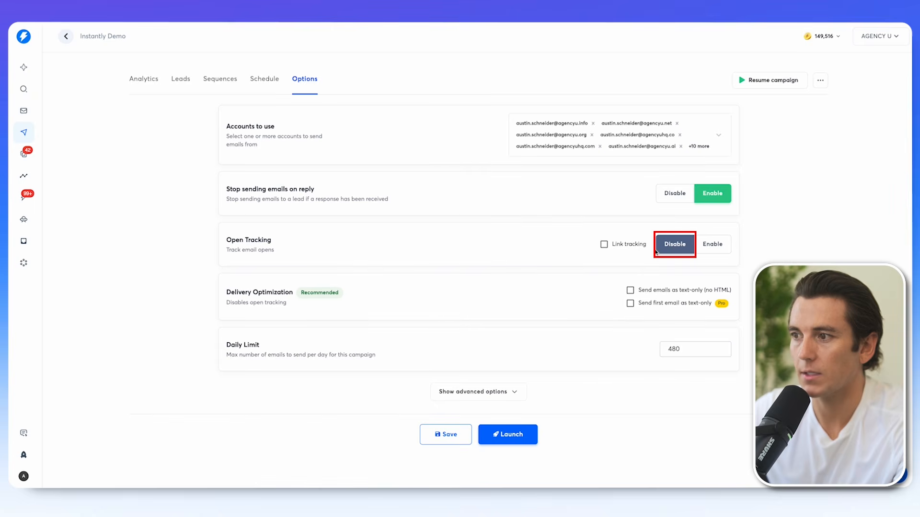
drag(686, 350, 662, 349)
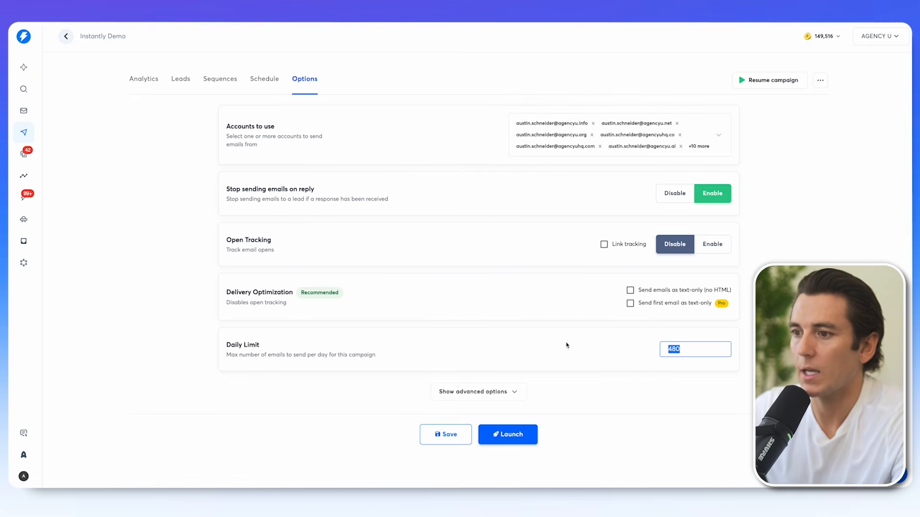
click(474, 391)
scroll(354, 375, down, 7)
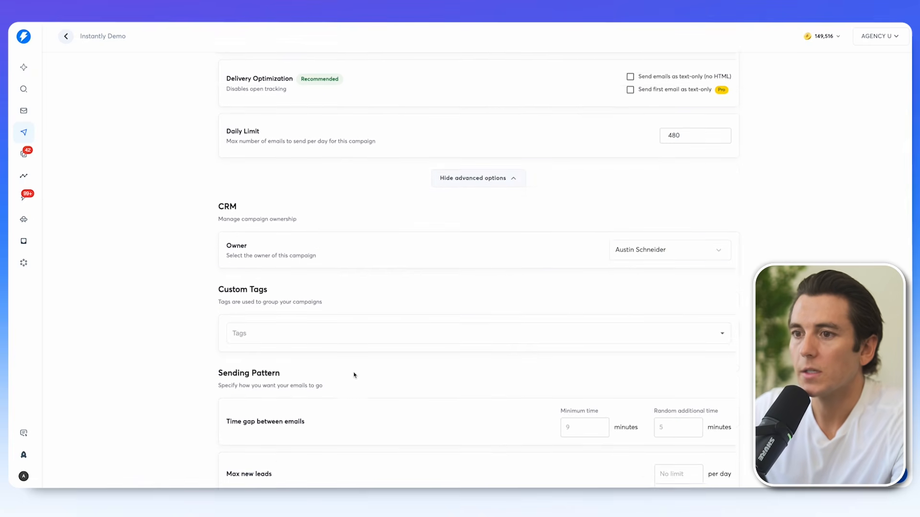
scroll(335, 311, up, 1)
click(294, 226)
text(real estate)
click(285, 243)
click(527, 321)
click(647, 141)
click(650, 163)
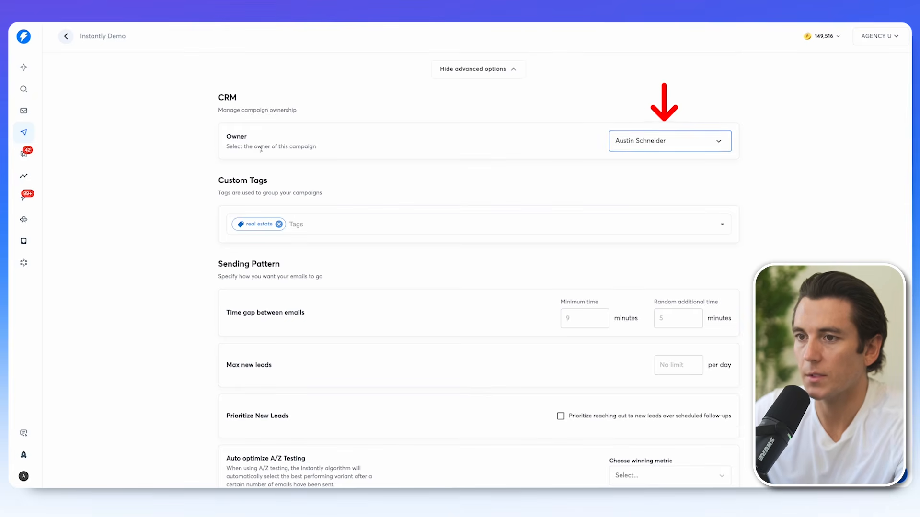
Step: Set the winning metric for auto-optimized A/Z testing to Reply Rate
scroll(261, 149, down, 3)
scroll(393, 232, down, 3)
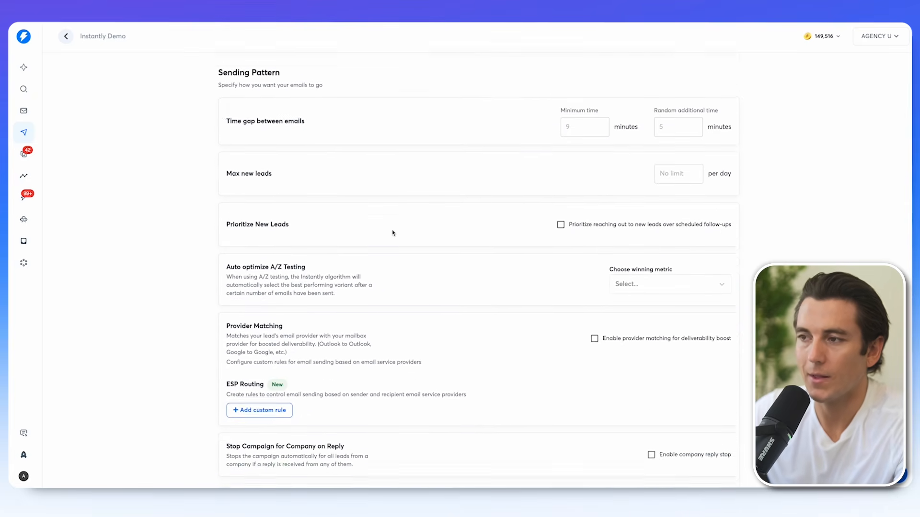
scroll(392, 233, down, 2)
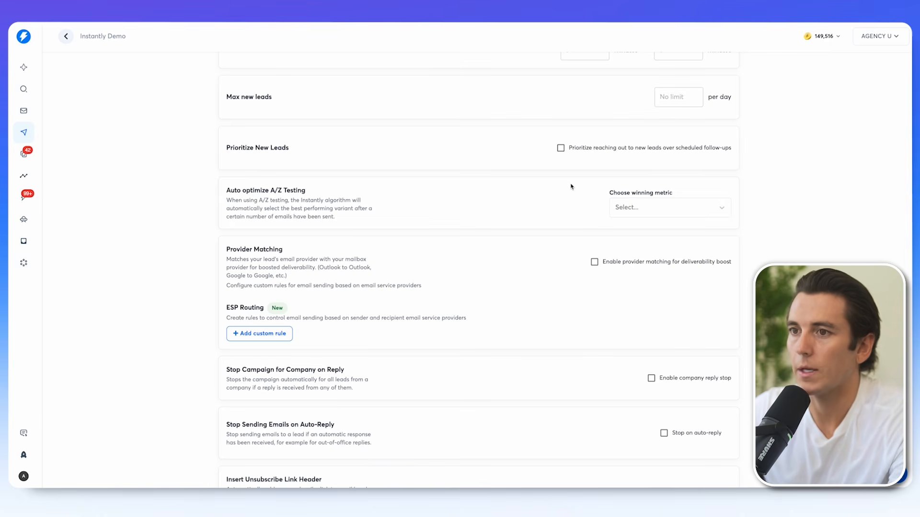
scroll(572, 186, down, 2)
click(629, 139)
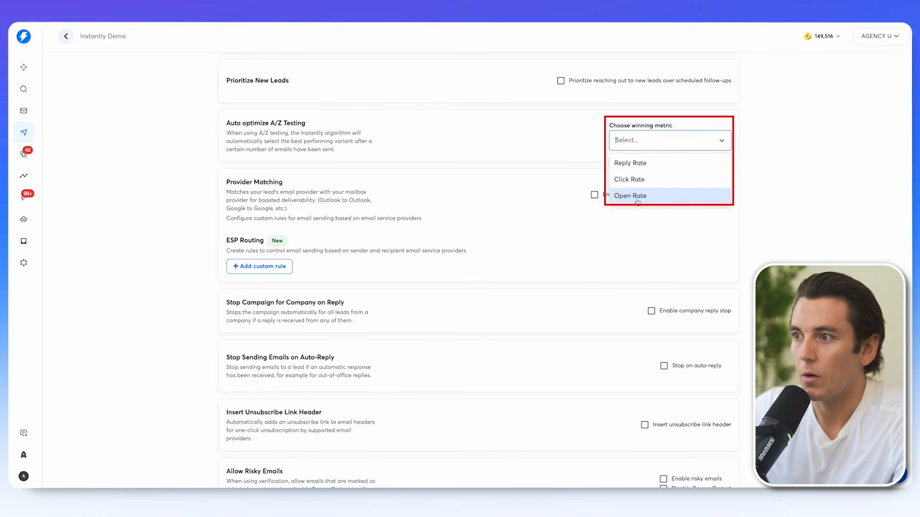
click(630, 163)
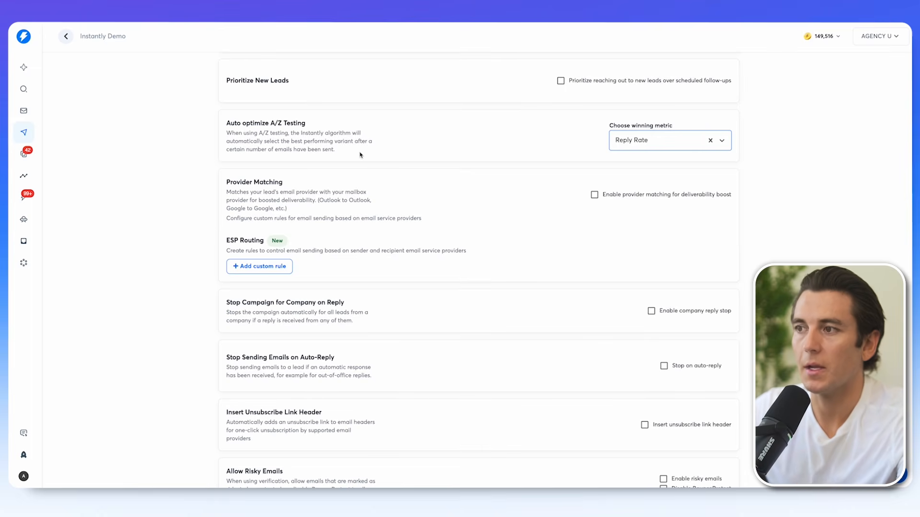
Step: Enable provider matching for a deliverability boost and add an ESP routing rule that sends from Google to Google
drag(231, 183, 281, 182)
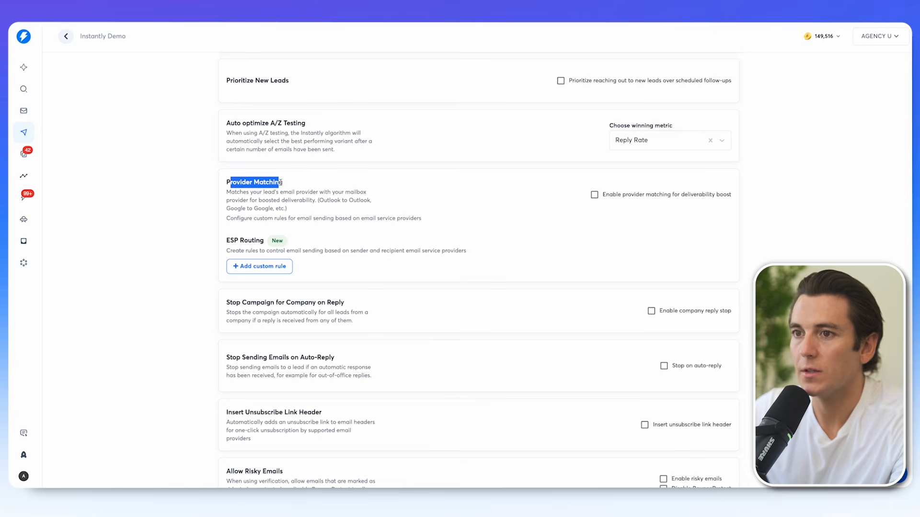
triple_click(281, 183)
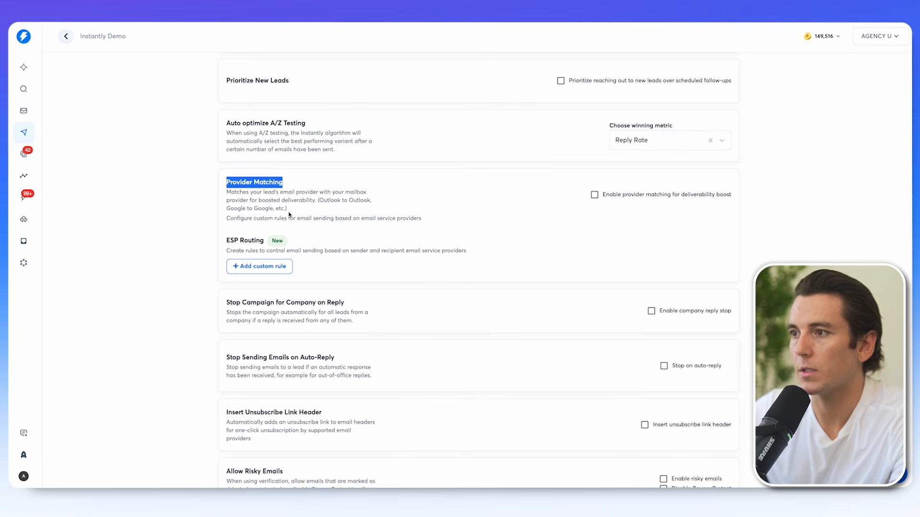
click(275, 267)
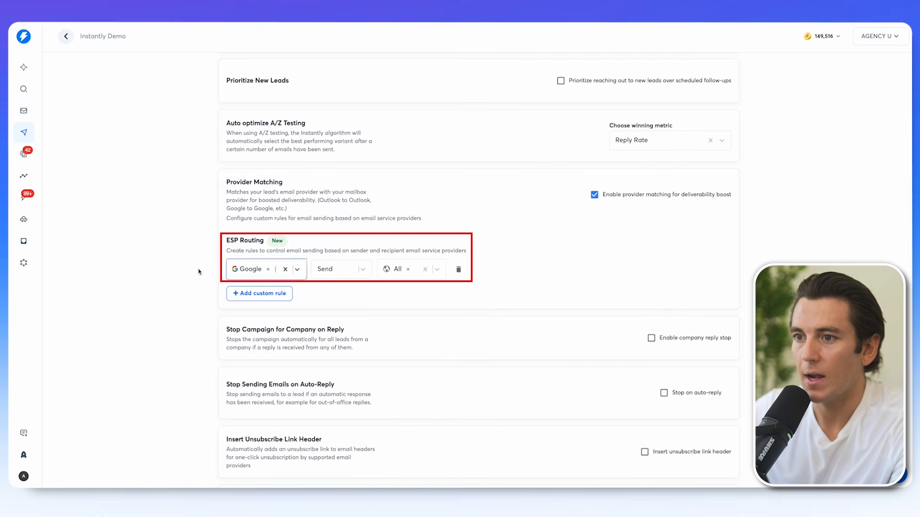
click(199, 271)
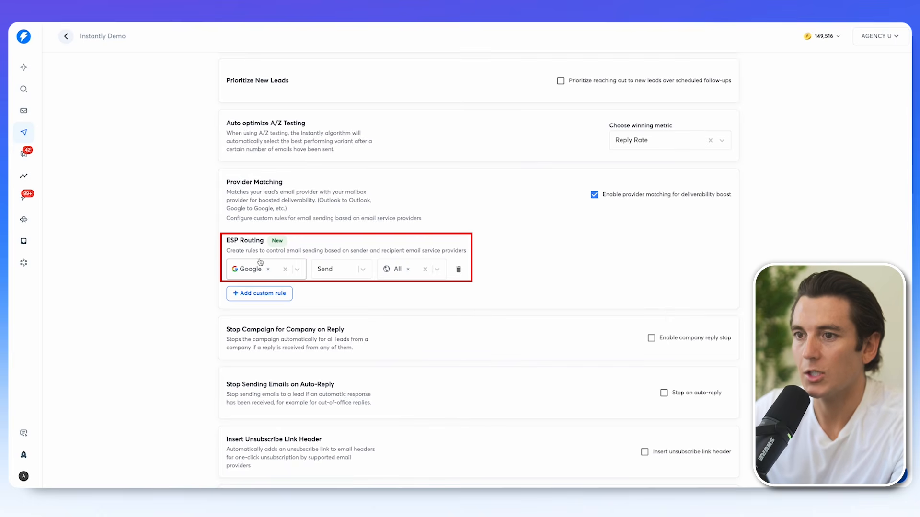
drag(277, 252, 472, 259)
click(302, 269)
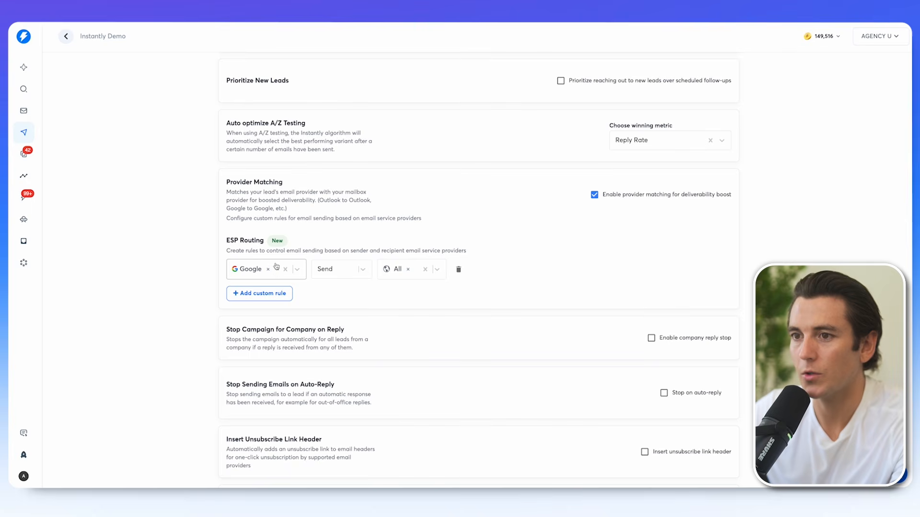
drag(253, 254, 332, 252)
click(310, 264)
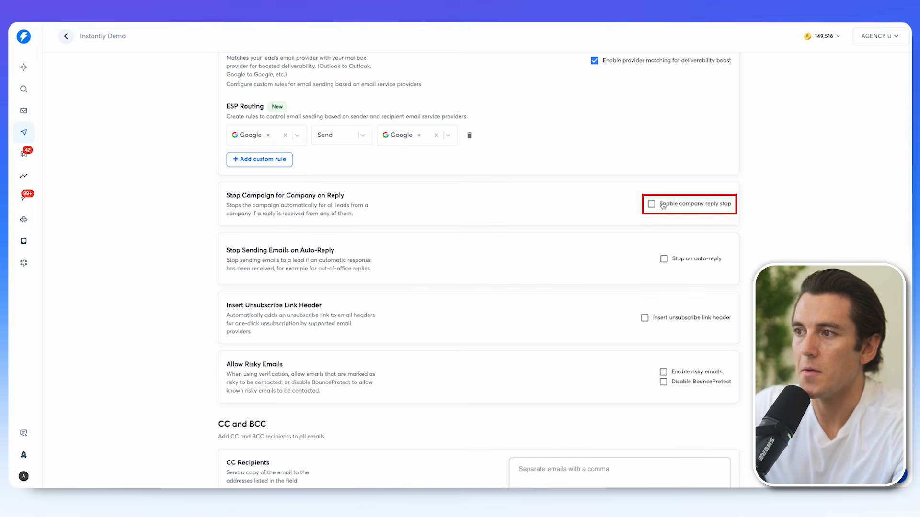
Step: Review the remaining advanced options, save the campaign without launching it, and return to the list of campaigns
scroll(661, 230, down, 1)
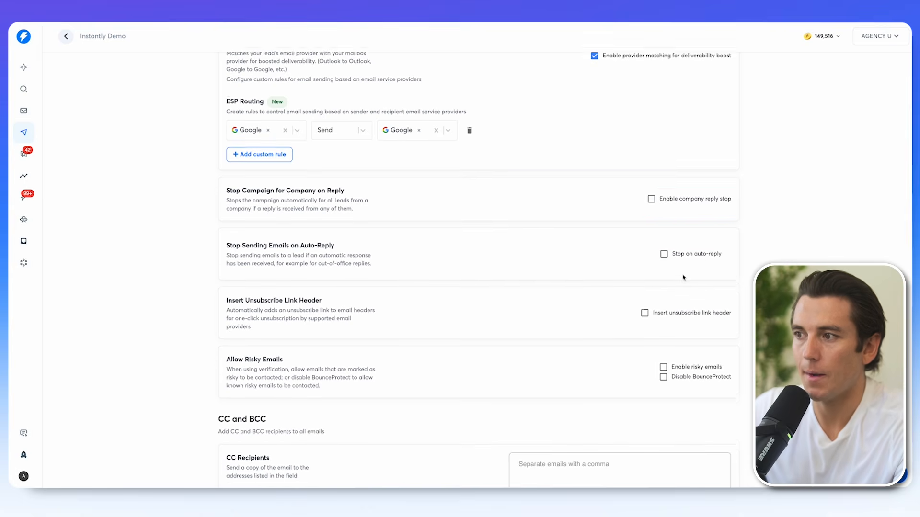
scroll(671, 256, down, 1)
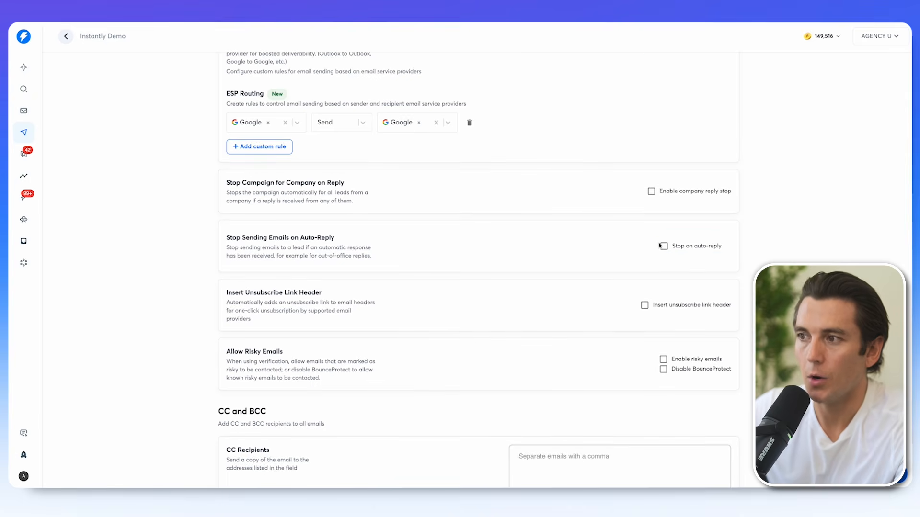
scroll(616, 255, down, 2)
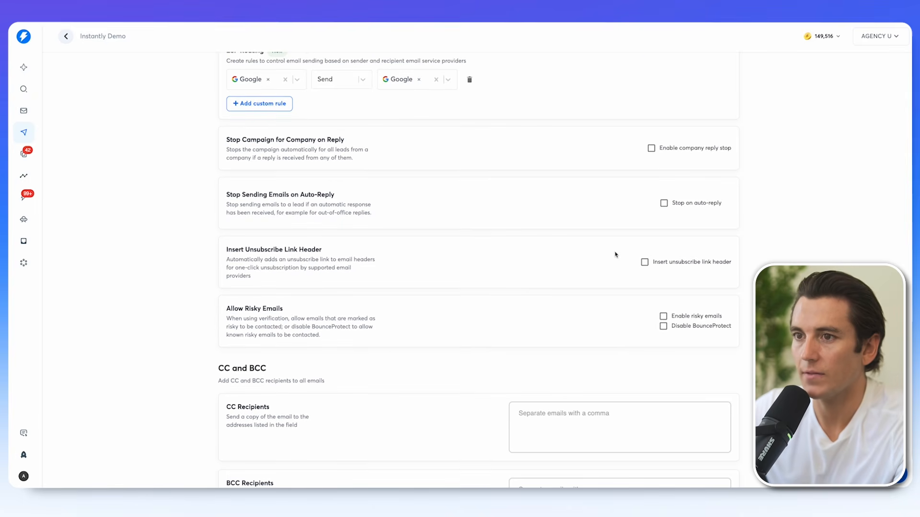
scroll(616, 255, down, 1)
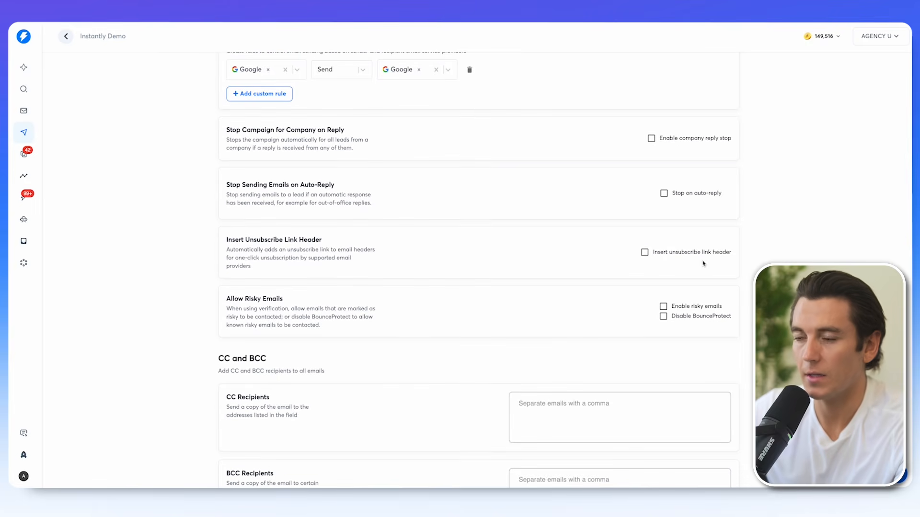
scroll(672, 220, down, 3)
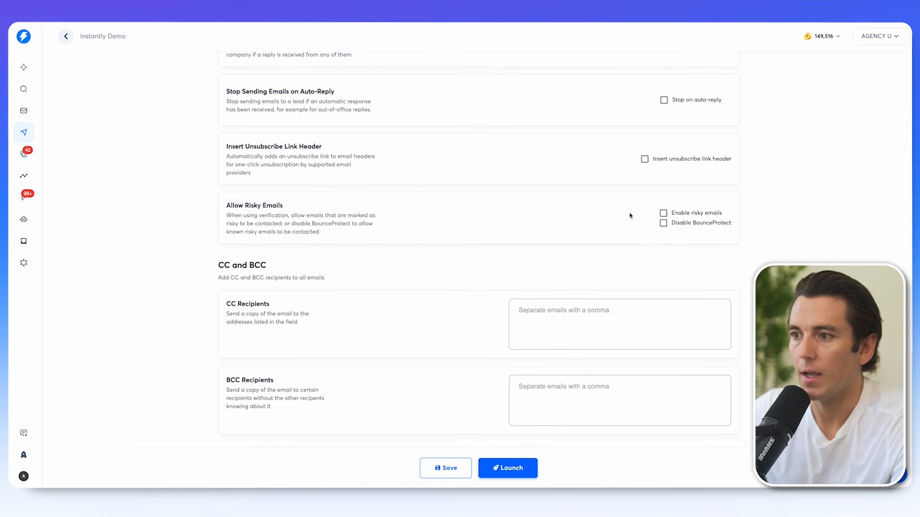
scroll(336, 349, up, 10)
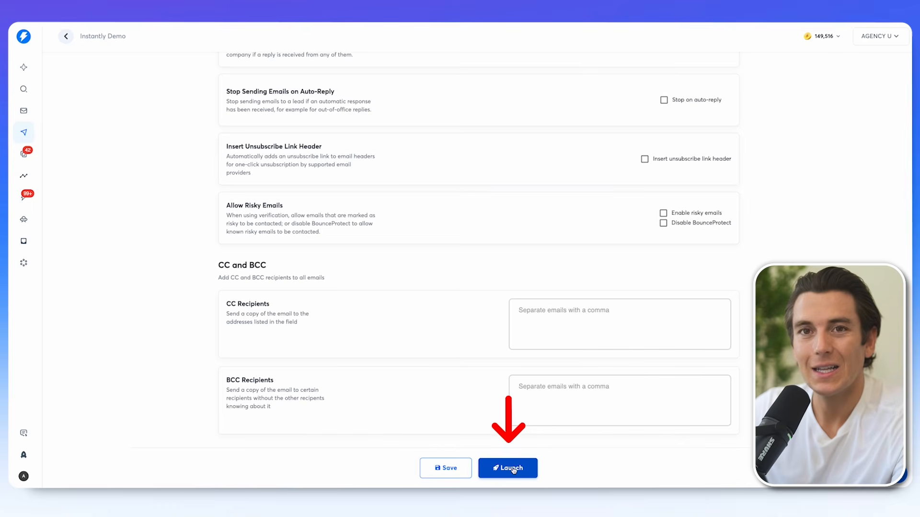
click(440, 467)
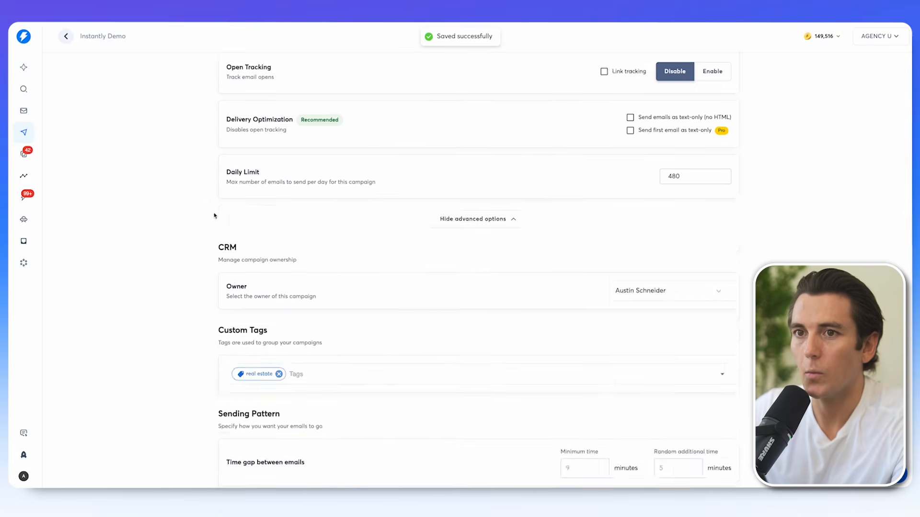
click(24, 133)
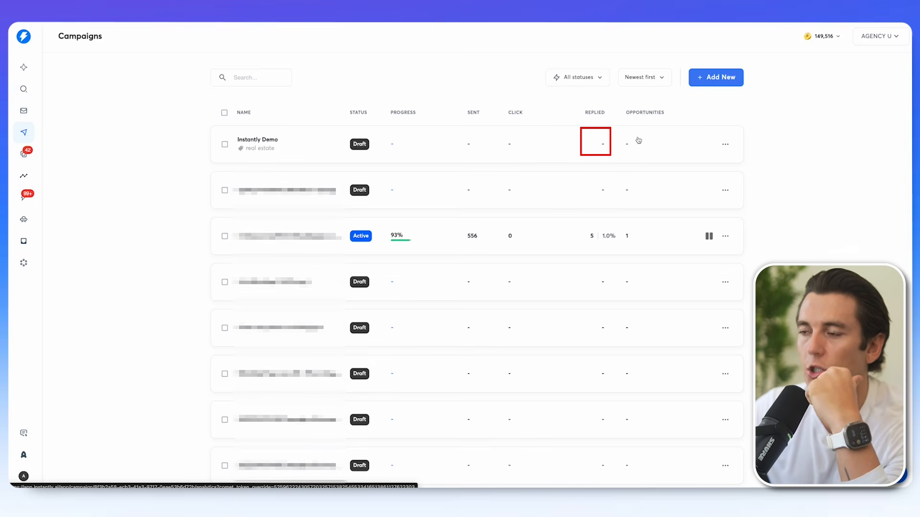
scroll(636, 140, down, 1)
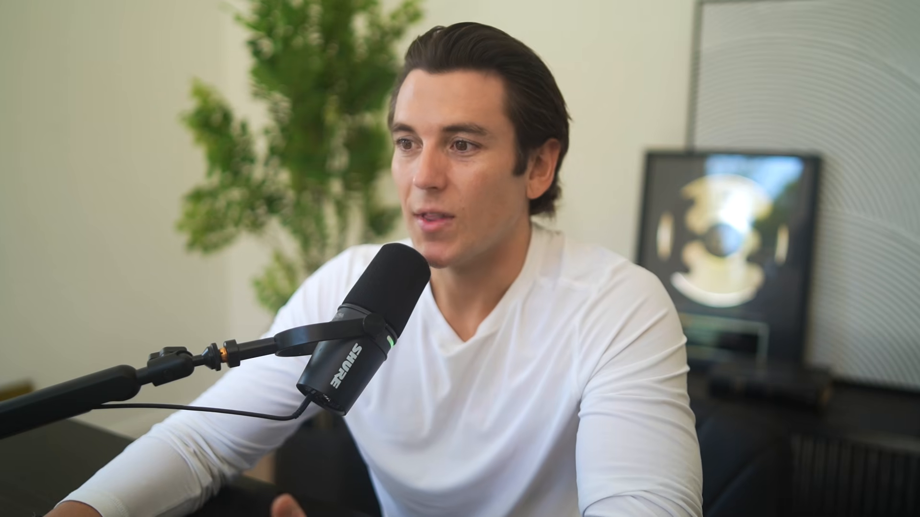
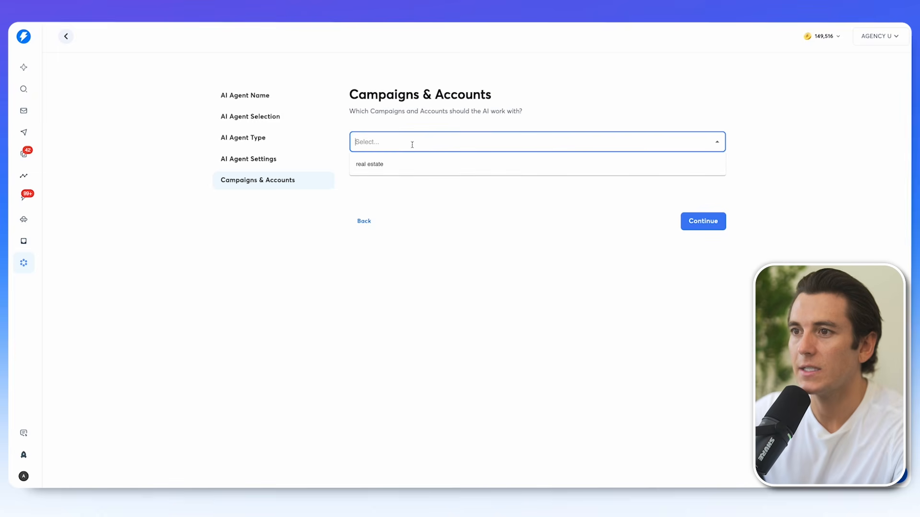
Step: Assign the AI agent to the campaigns and accounts tagged "real estate" and continue to the agent guidance
click(390, 166)
click(396, 125)
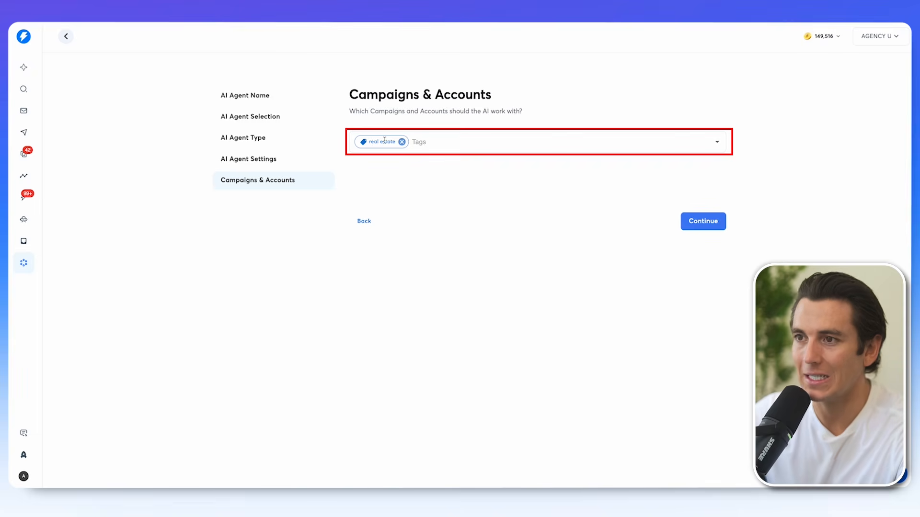
click(703, 221)
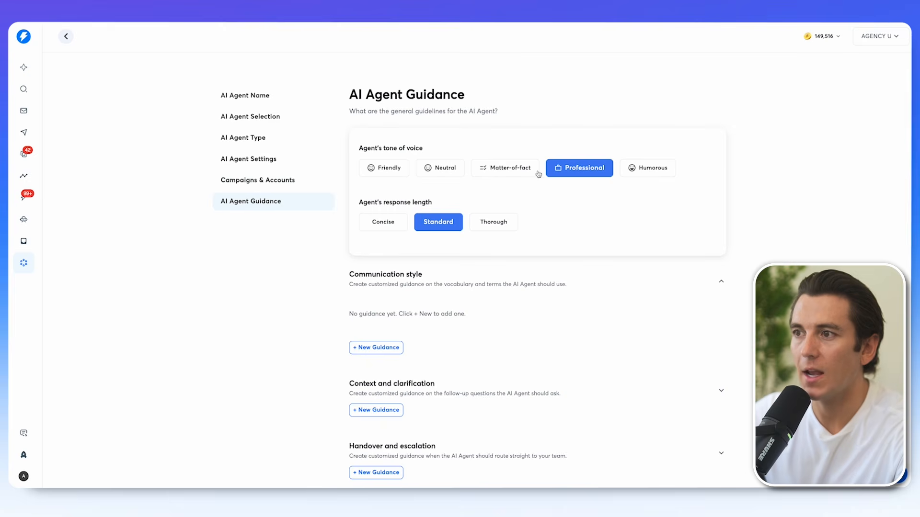
Step: Set the AI agent's tone of voice to Professional and its response length to Concise
click(382, 167)
click(443, 168)
click(509, 166)
click(582, 167)
scroll(407, 203, down, 2)
click(381, 144)
click(438, 144)
click(382, 141)
scroll(436, 220, down, 1)
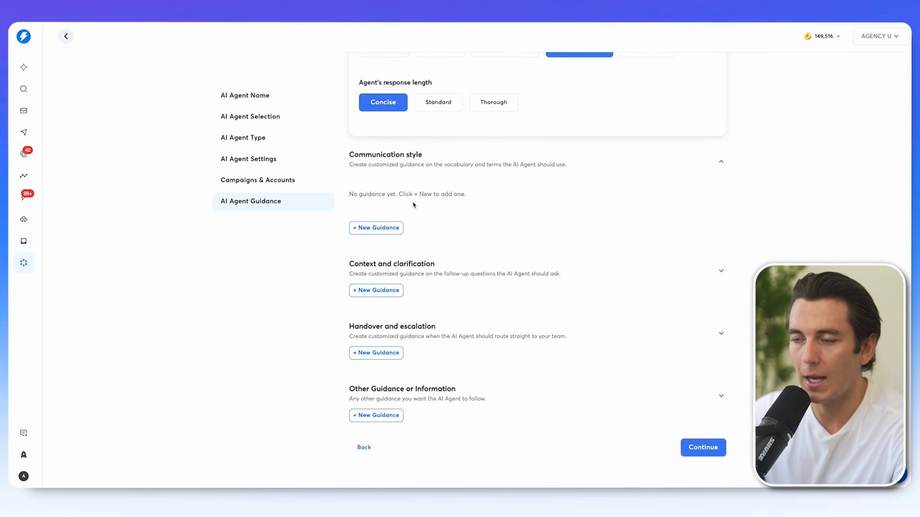
Step: Write communication style guidance to send the drive.google.com link on positive replies and offer a demo of the system that helped 100 agents get $750k in GCI
click(376, 227)
scroll(396, 204, down, 1)
click(397, 205)
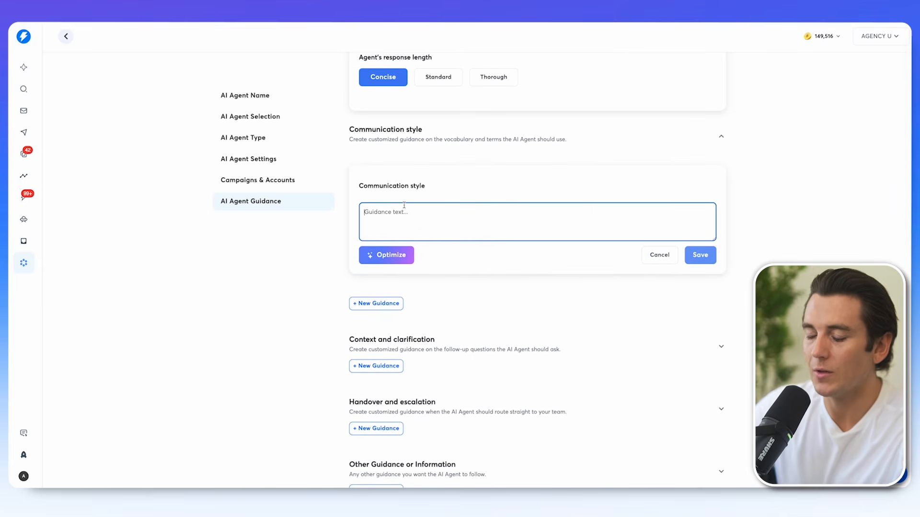
text(I want you to send over this link - drive.google.com if i)
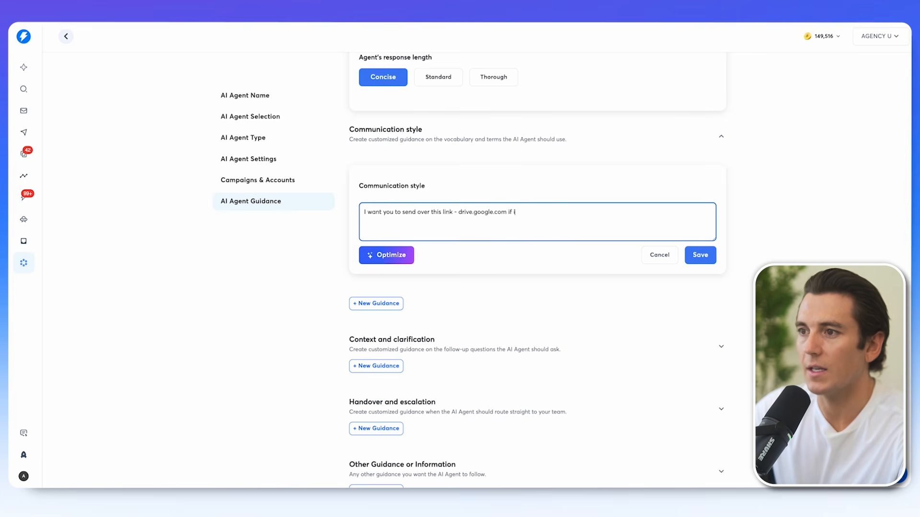
text(t is a positive reply. Then I)
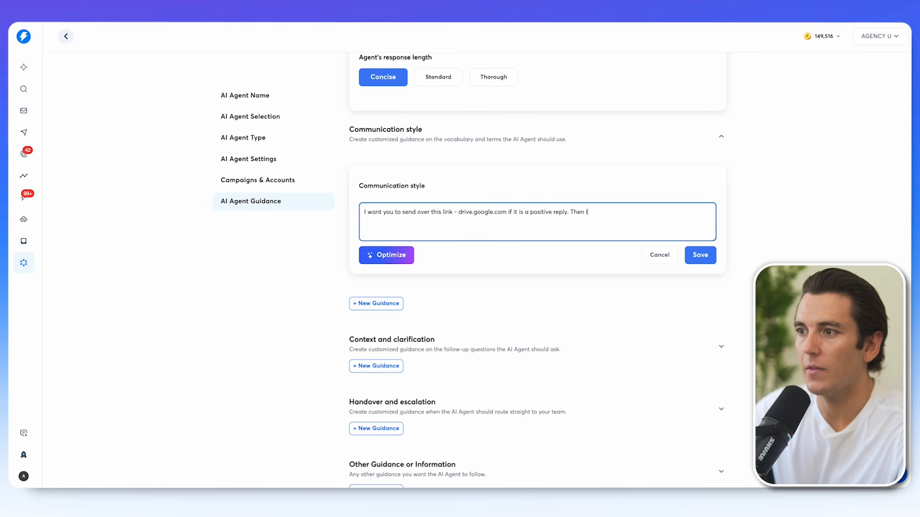
text( want you to ask them if they'd be open to a demo of the social reel)
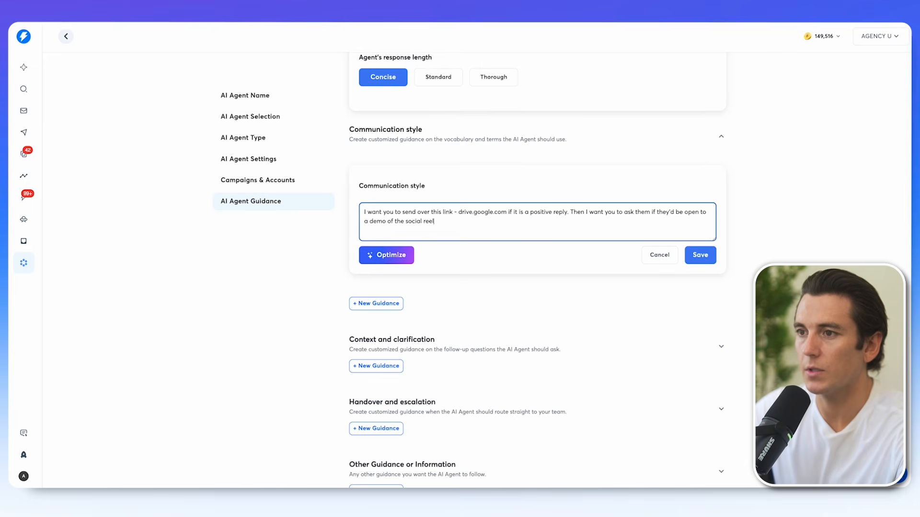
text(ystem that's helped 100 agents get)
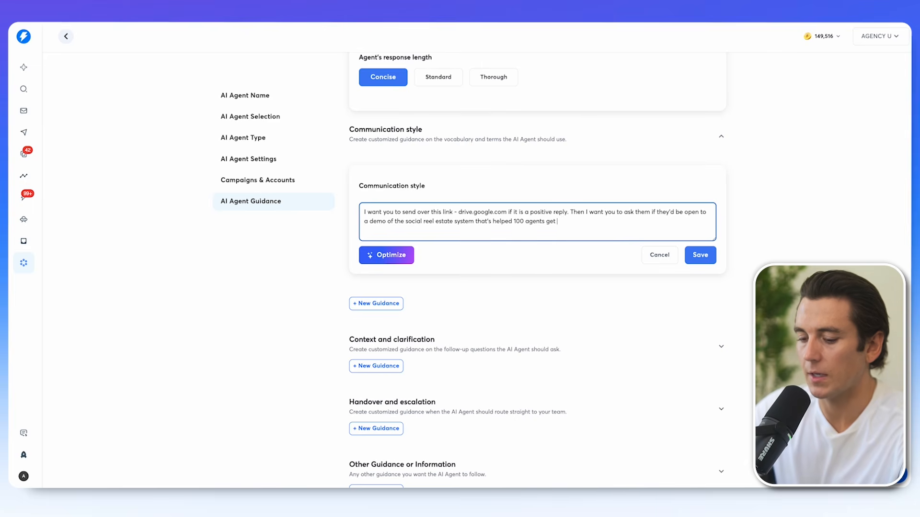
text( $750k in GCI this month alone)
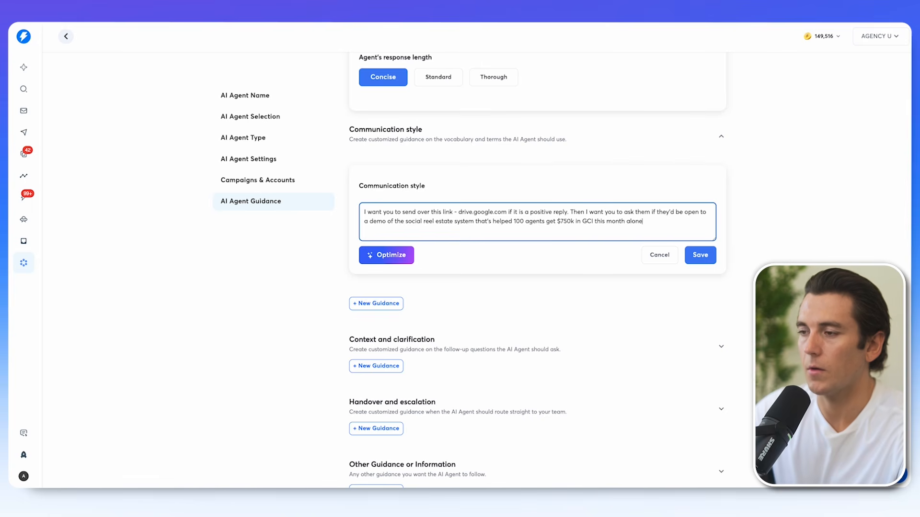
Step: Extend the guidance to take negative repliers off the list and be short and direct, and save it after optimizing with AI
text(. If it's a negative reply - you can tell them we'll al)
key(BackSpace)
key(BackSpace)
text(take htem off the list. Be short and direct.)
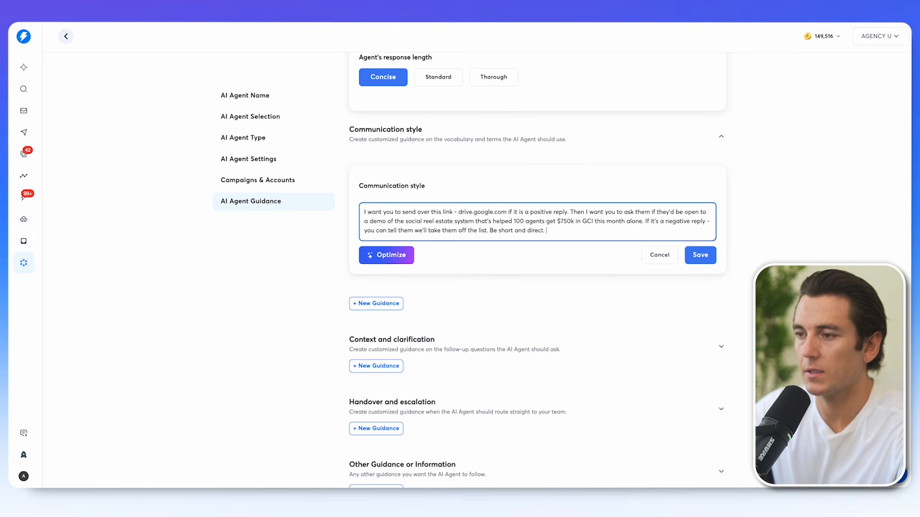
click(376, 254)
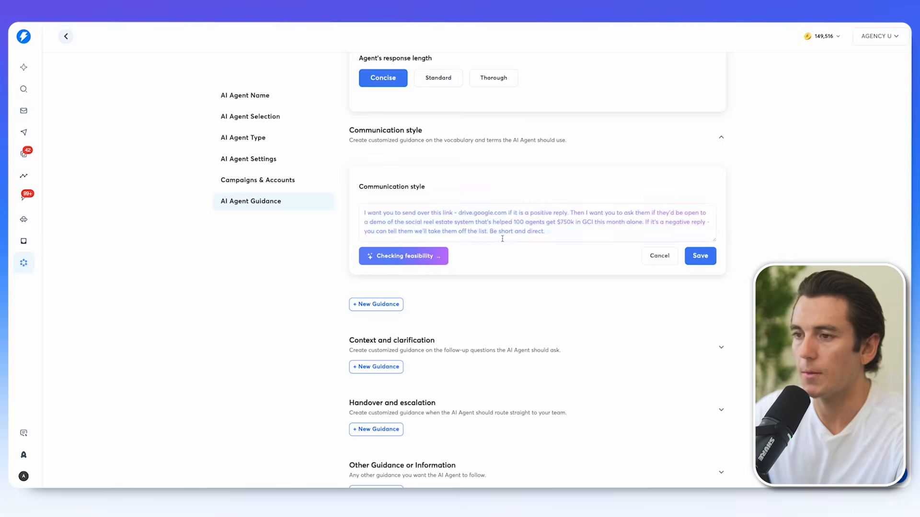
click(703, 261)
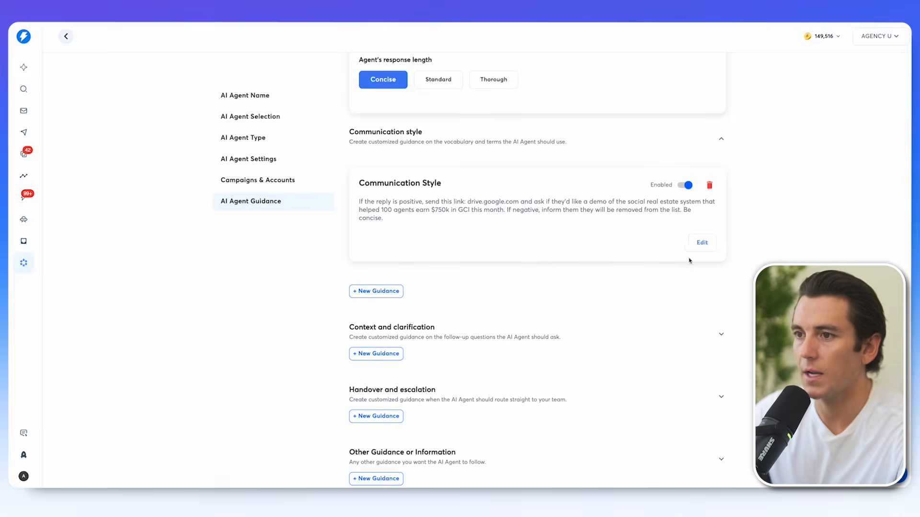
Step: Add and save context and clarification guidance: "You can ask them how they're currently getting leads after the lead magnet has been sent."
scroll(385, 294, down, 1)
click(385, 290)
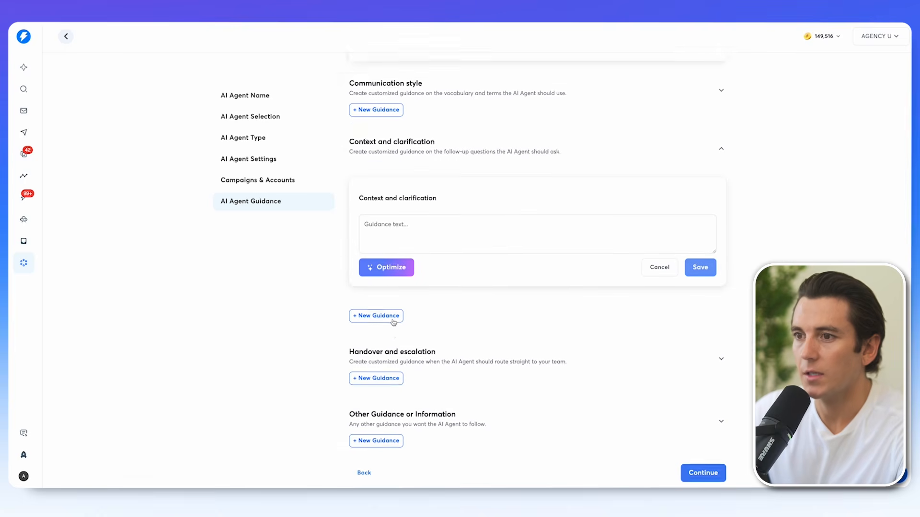
click(398, 209)
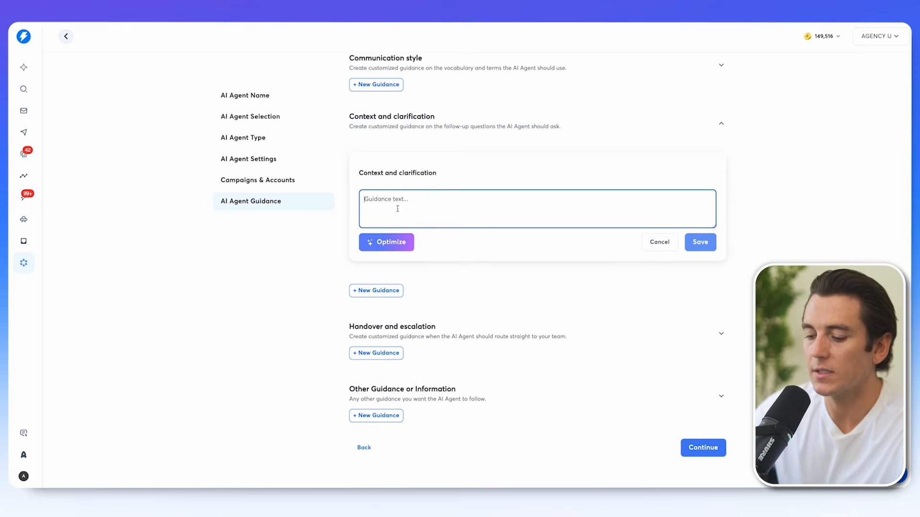
text(You can ska)
text( them how they're)
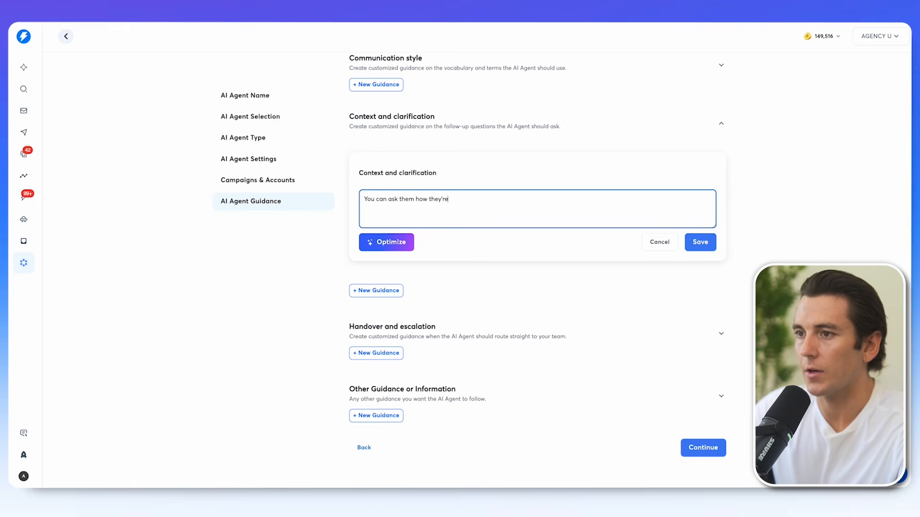
text( currently getting leads after the lead magnet has been sent.)
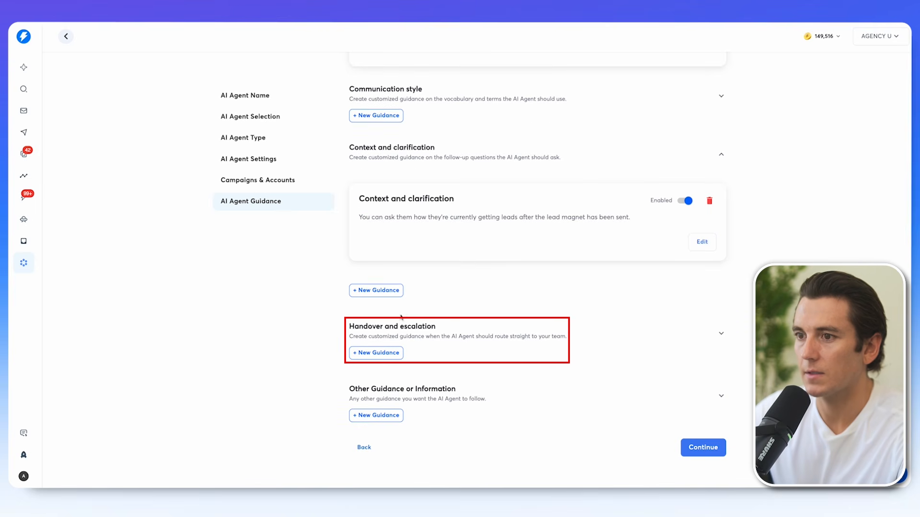
Step: Add and save handover and escalation guidance: "If they said they want to book a call - go ahead and send it over."
click(399, 330)
click(377, 352)
text(If they said they want to book a call - go ahead n)
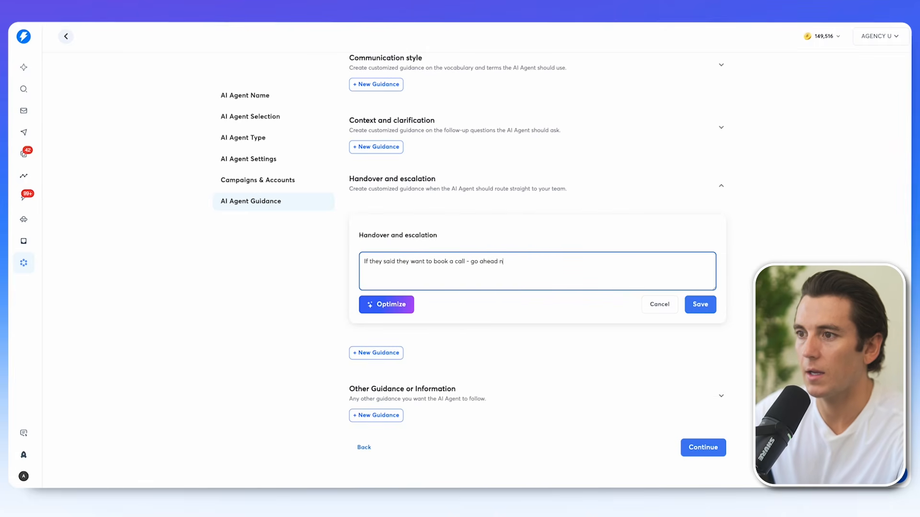
text(er.)
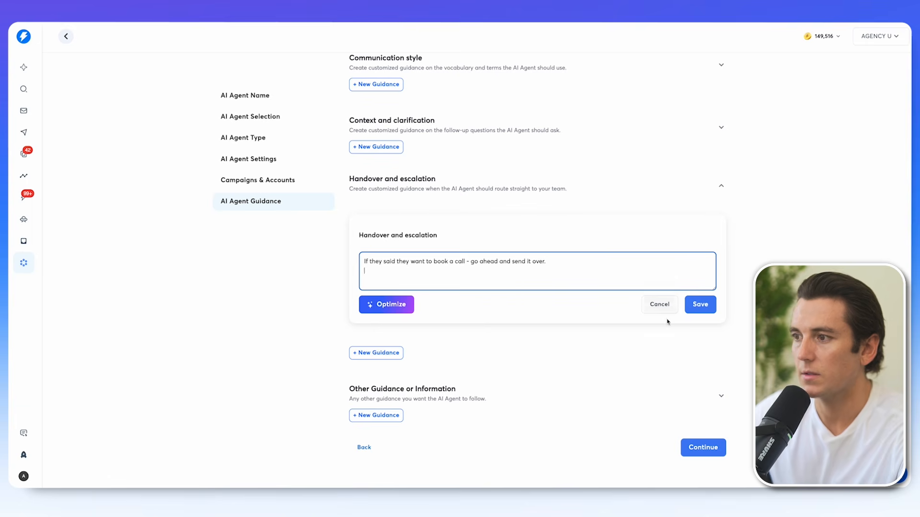
click(699, 304)
click(377, 413)
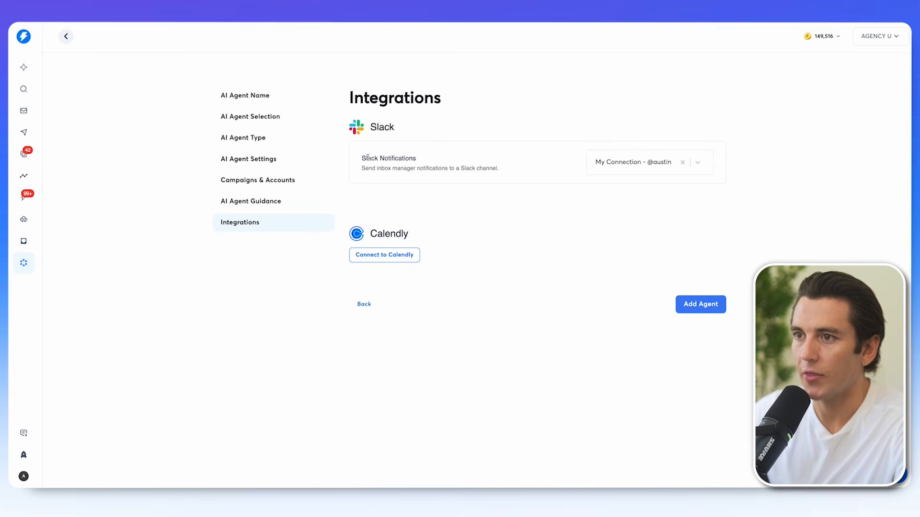
Step: Keep the existing Slack notification connection in the integrations and add the AI agent
drag(367, 157, 464, 166)
click(450, 167)
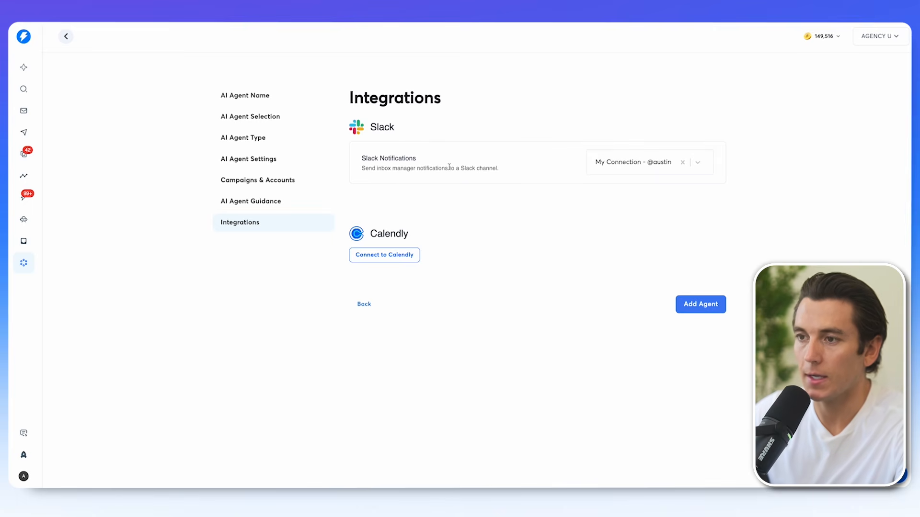
click(711, 312)
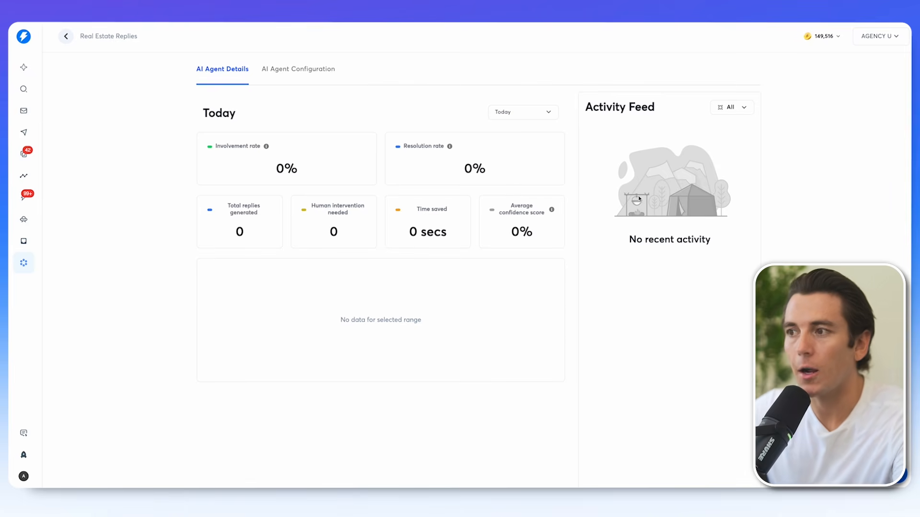
Step: Turn off autopilot mode in the Real Estate Replies agent's configuration and save the settings
click(292, 69)
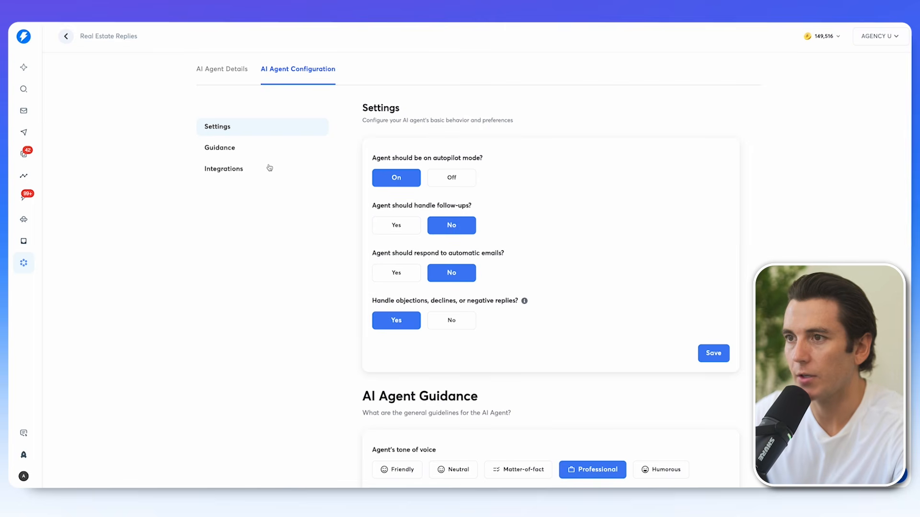
click(439, 181)
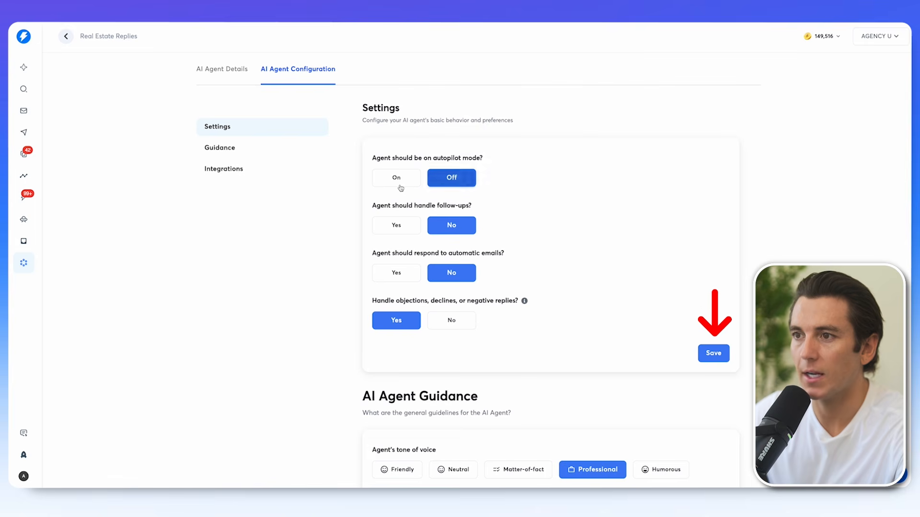
click(713, 353)
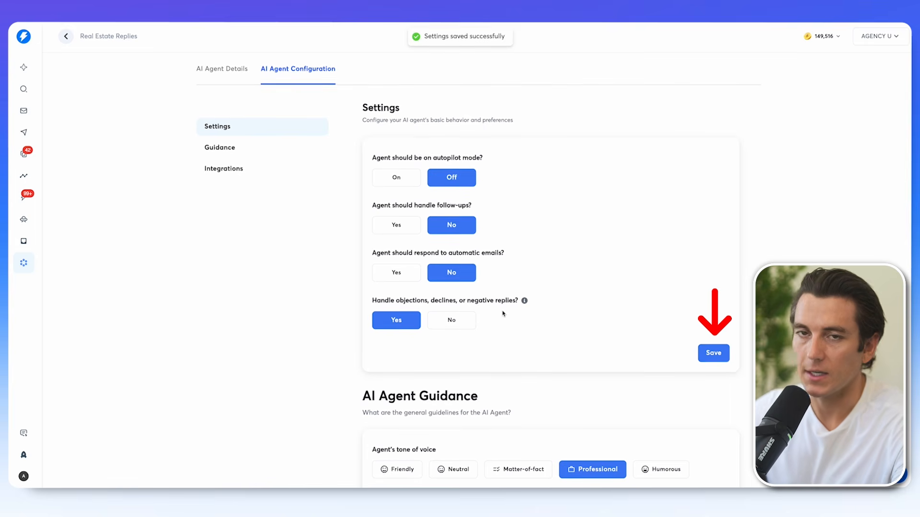
mouse_move(522, 300)
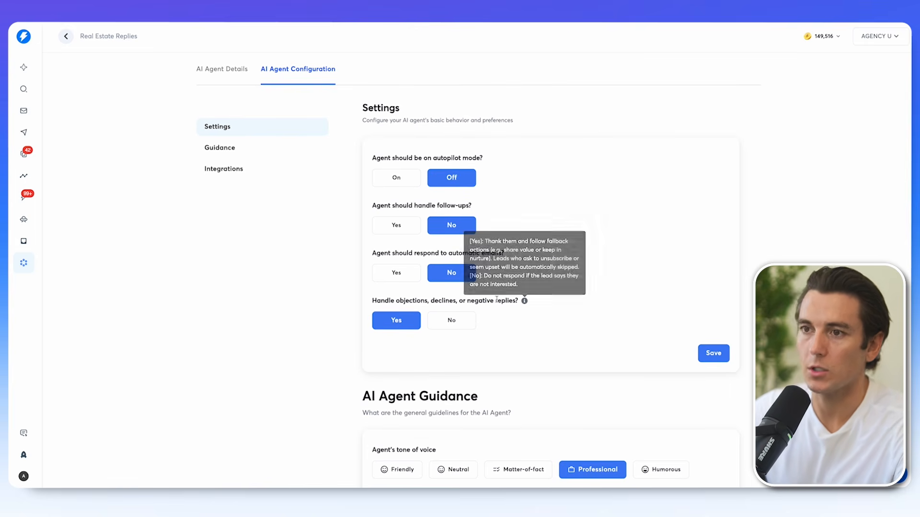
Step: Try switching the agent's autopilot mode on and set it back to off
click(401, 184)
click(451, 178)
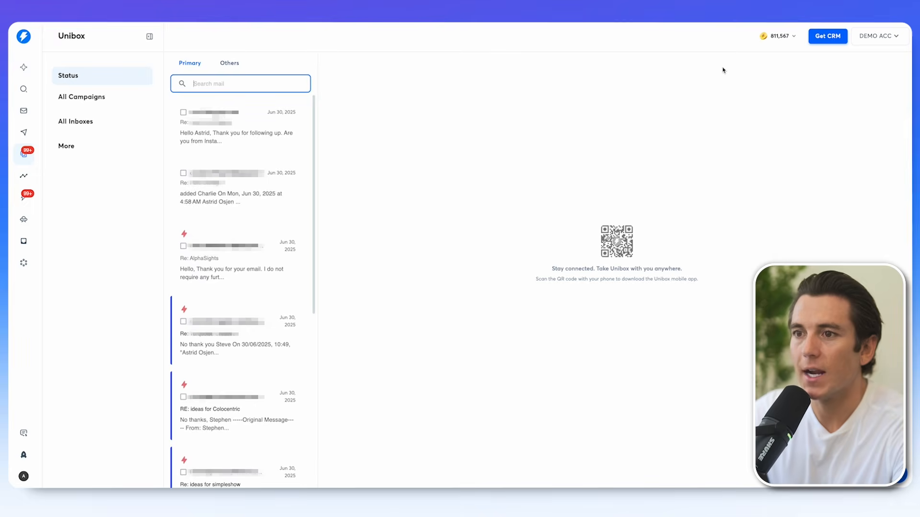
Step: Switch to the Instantly sales workspace and look through the replies in its Unibox
click(864, 42)
click(863, 104)
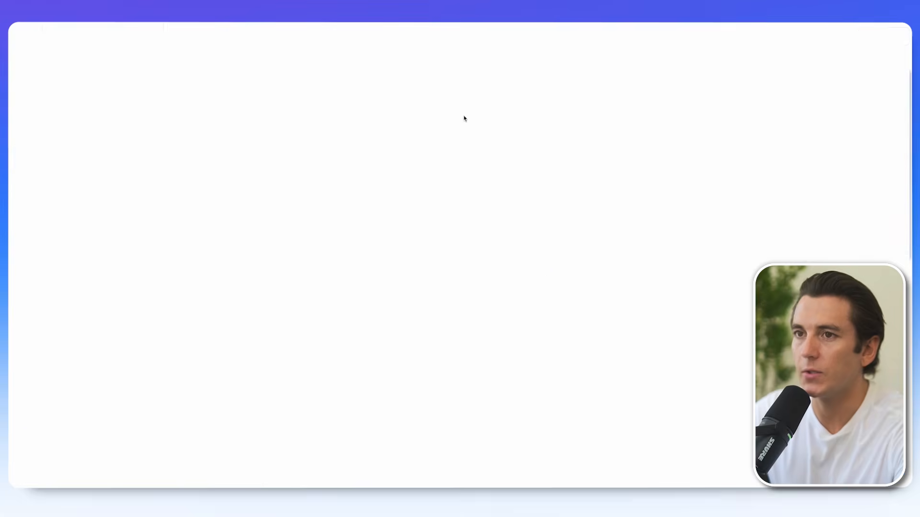
click(25, 154)
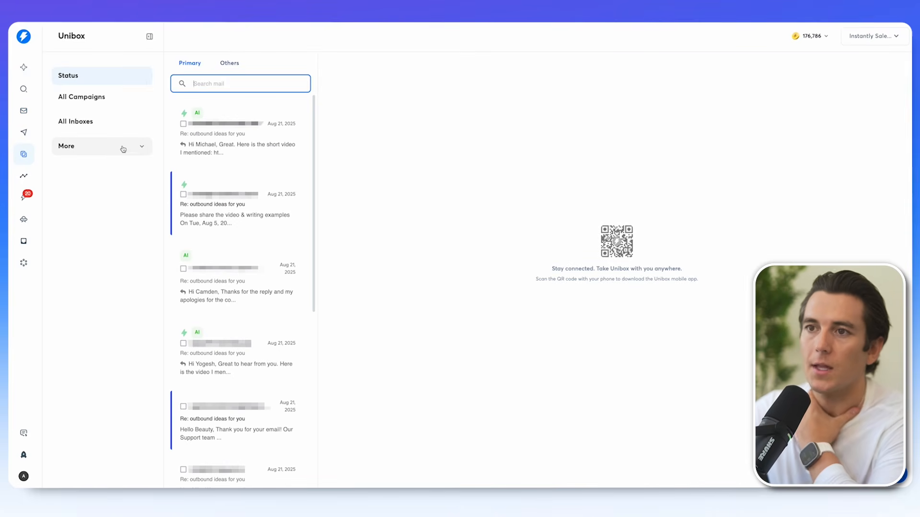
scroll(239, 288, down, 5)
scroll(239, 287, down, 10)
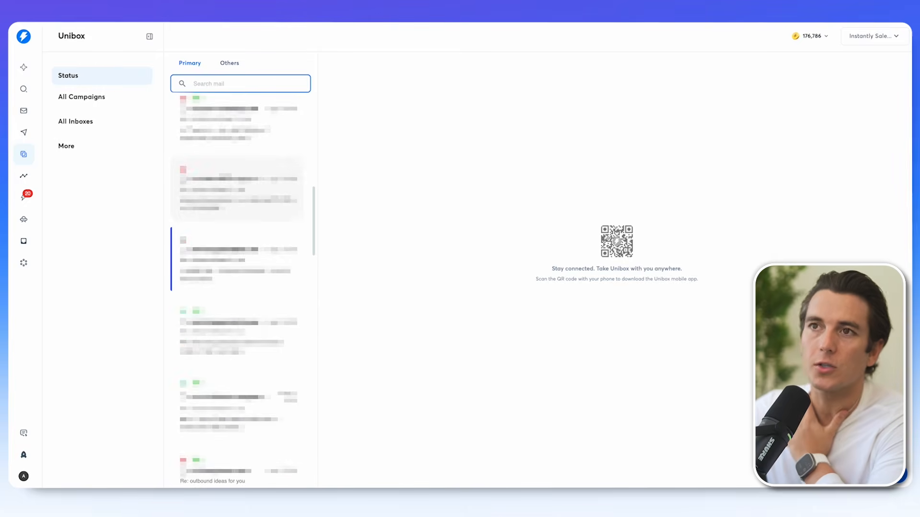
scroll(226, 177, down, 5)
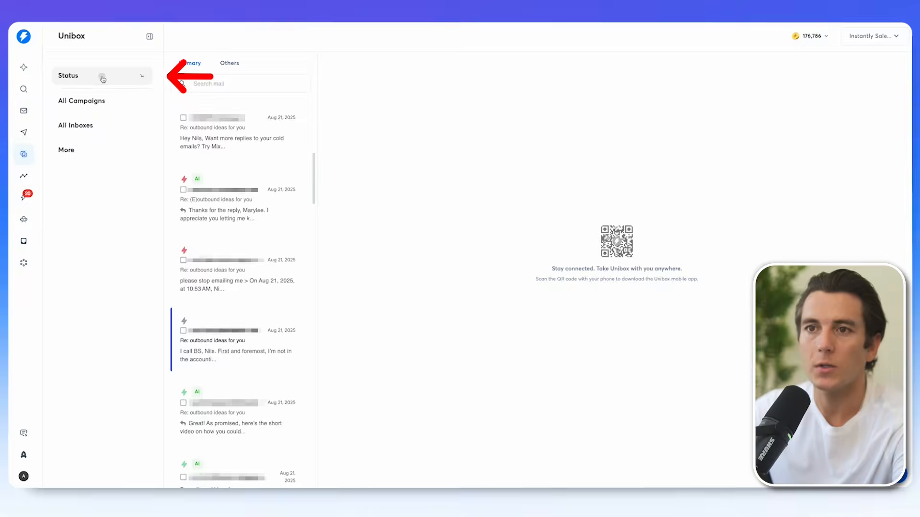
Step: Expand the Unibox status filter and try filtering the replies by lead status
click(103, 79)
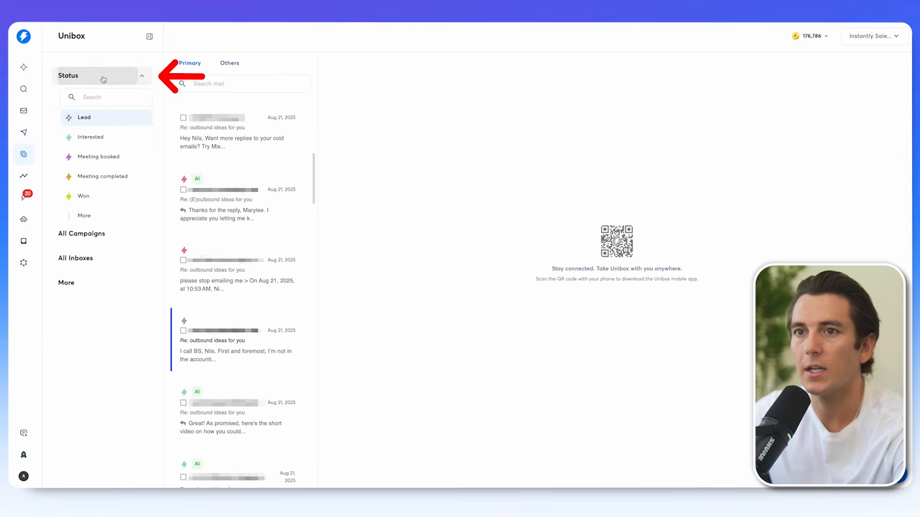
click(99, 158)
click(95, 125)
Step: Expand the All Campaigns and All Inboxes filters in the Unibox and look through their entries
click(82, 236)
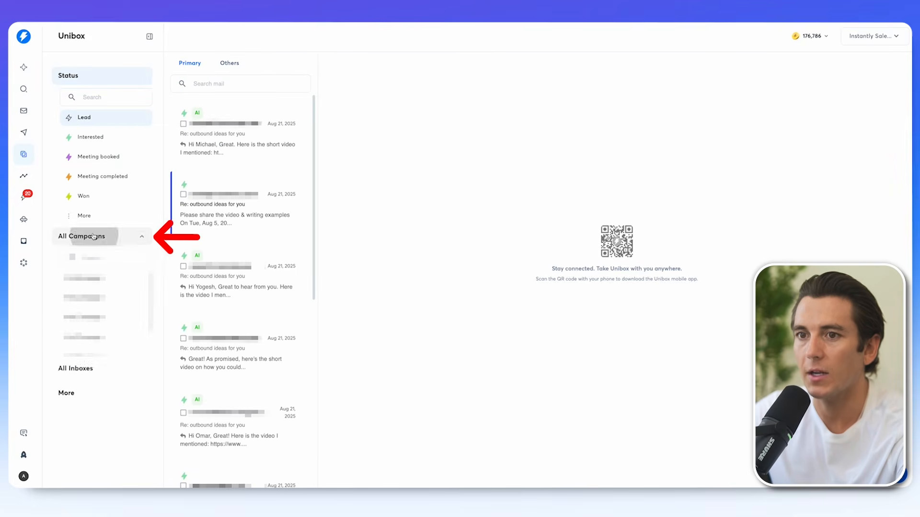
scroll(107, 289, down, 4)
click(81, 440)
scroll(76, 412, down, 2)
scroll(105, 263, down, 4)
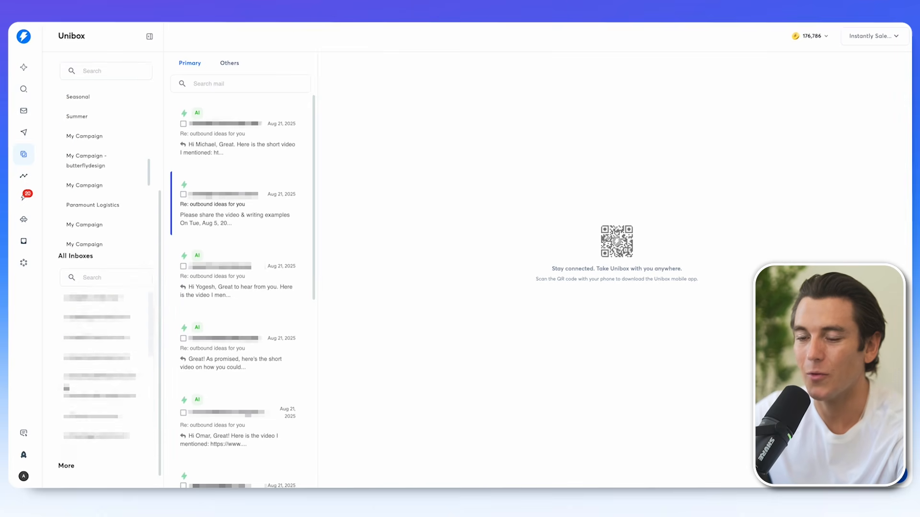
Step: Collapse the campaign, inbox and status filters and return to the unfiltered list of replies
scroll(106, 263, up, 8)
click(94, 235)
click(69, 77)
click(105, 125)
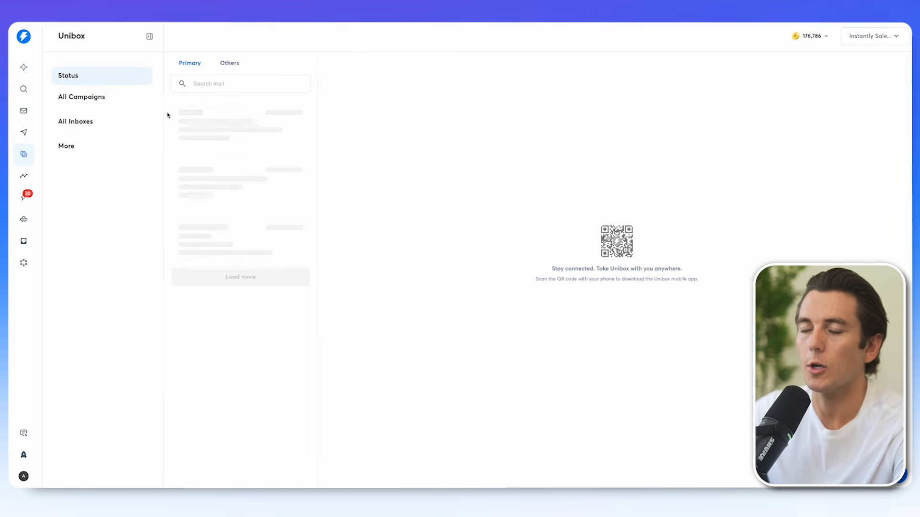
Step: Open the AI-sent reply "Re: {E}outbound ideas for you" and review the status labels available for its lead
scroll(225, 236, down, 5)
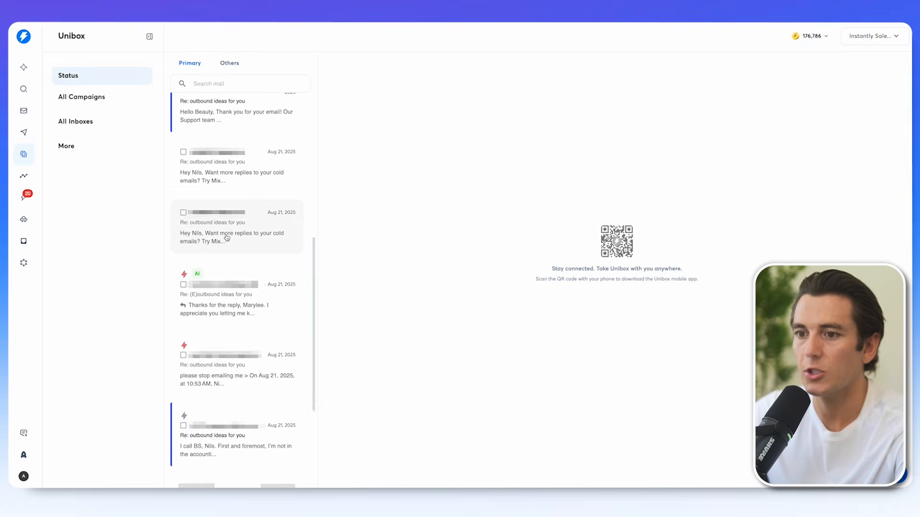
click(244, 305)
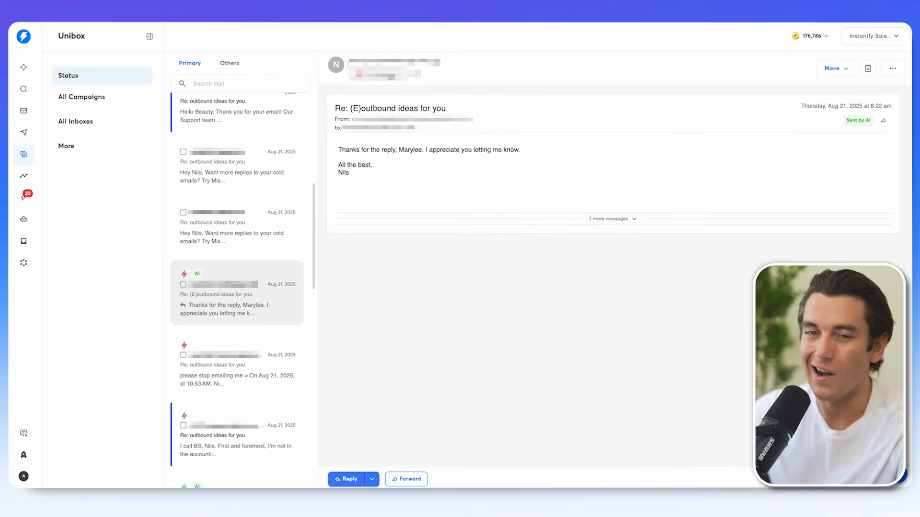
click(386, 76)
scroll(368, 187, down, 3)
scroll(368, 187, up, 3)
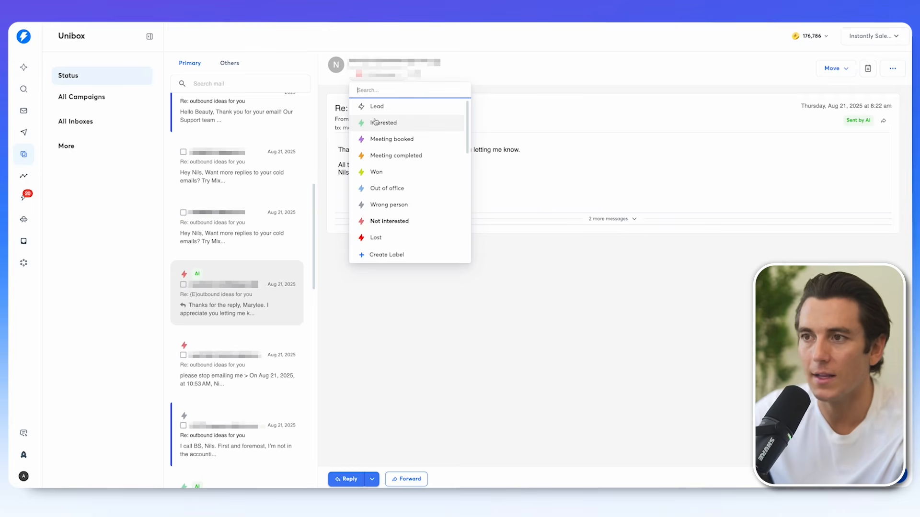
scroll(381, 134, down, 1)
scroll(390, 133, up, 1)
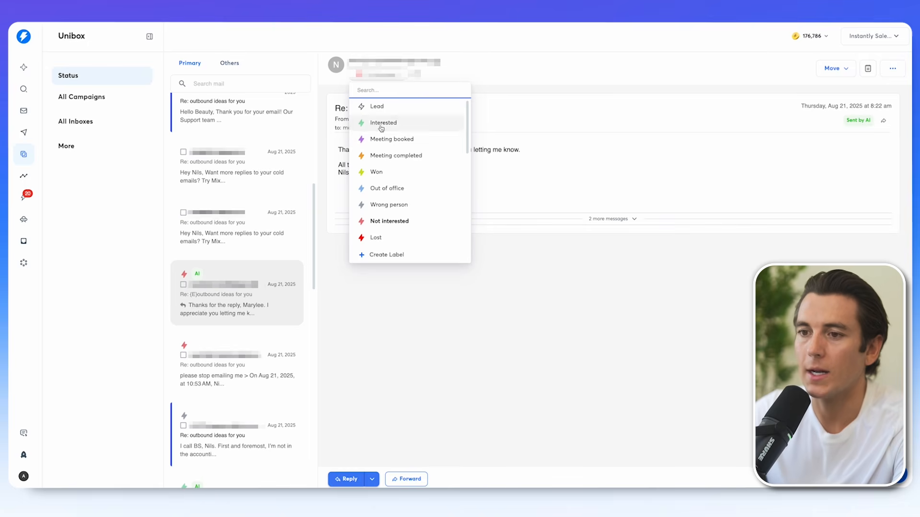
Step: Open the automated Mixmax reply and draft an answer with the placeholder text "fd;ajfd;salkf;l"
scroll(238, 304, up, 1)
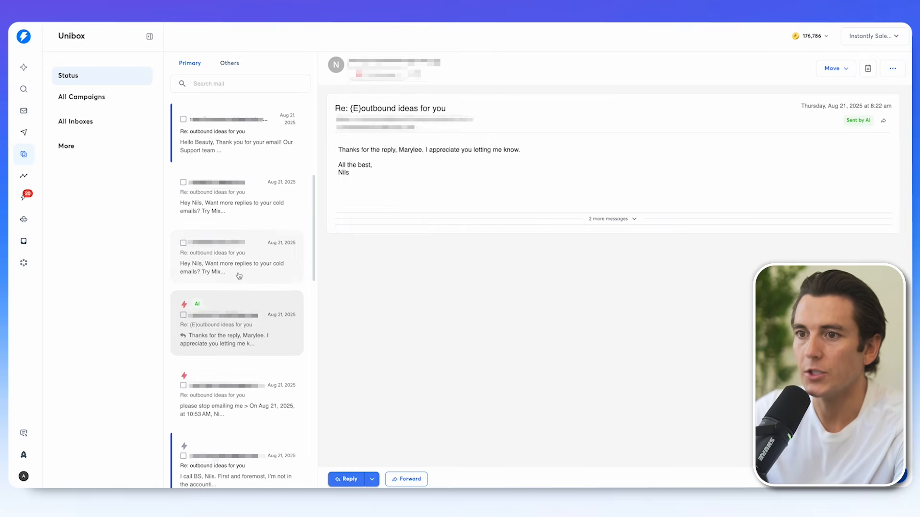
click(236, 273)
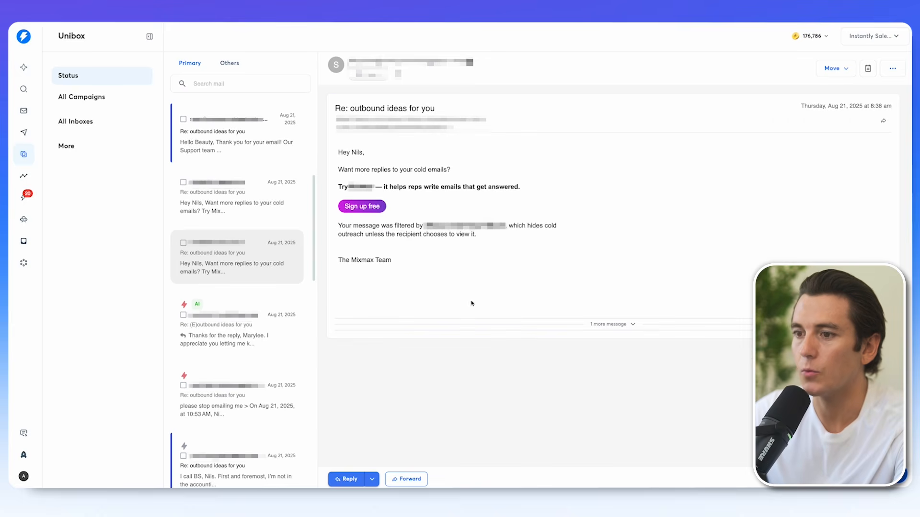
click(346, 479)
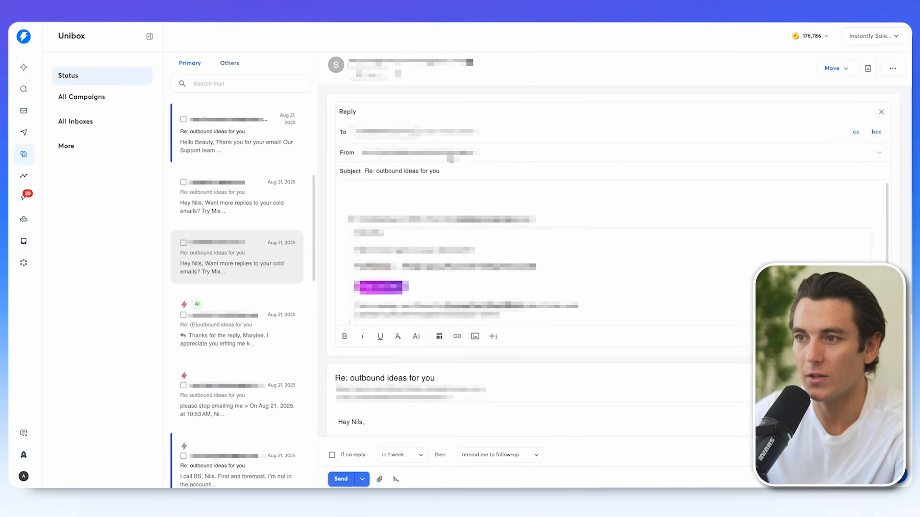
click(385, 194)
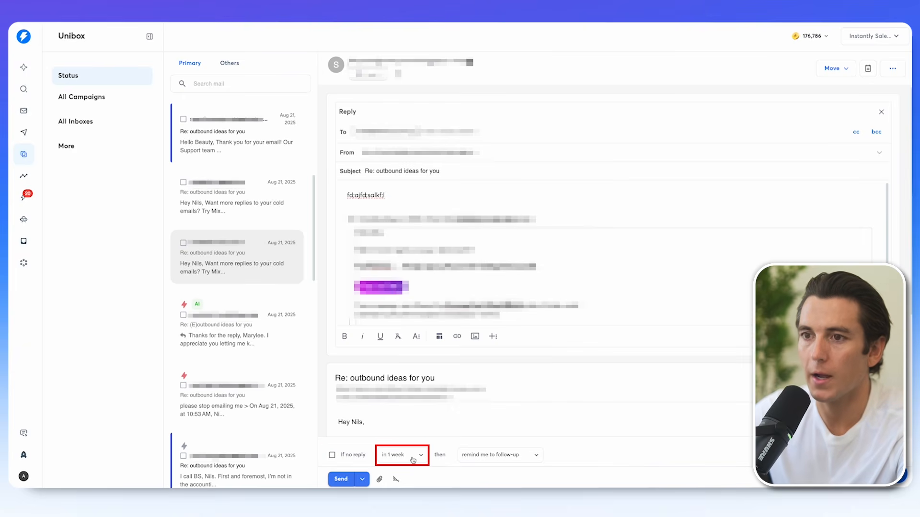
Step: Open AI-sent replies from the Unibox list and examine how the agent answered the leads
scroll(228, 287, up, 5)
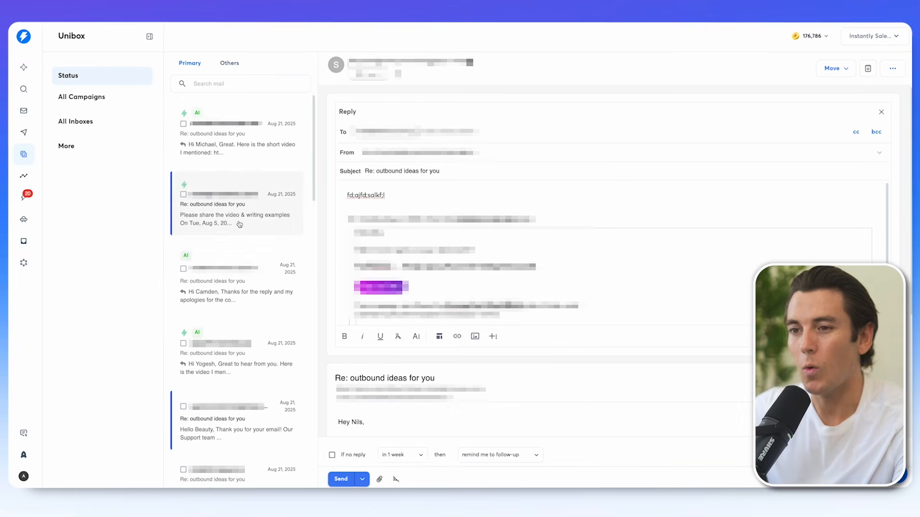
click(228, 291)
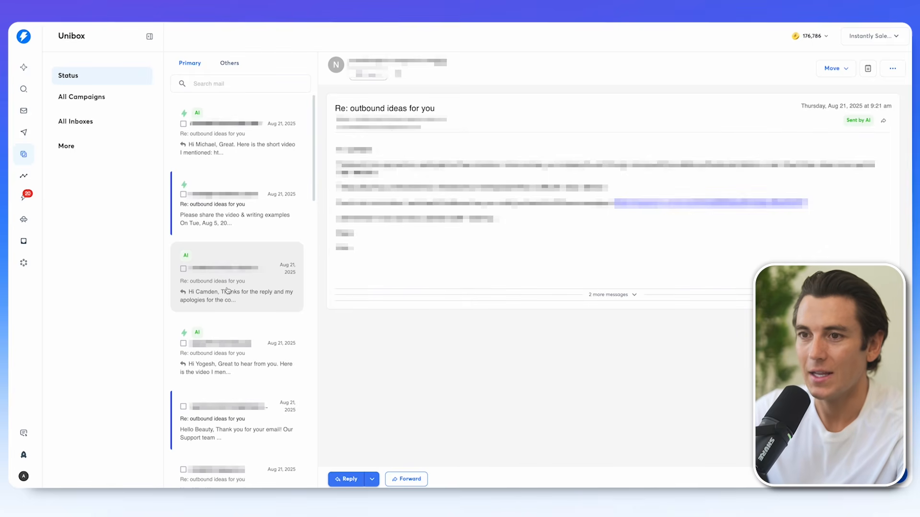
scroll(227, 291, down, 1)
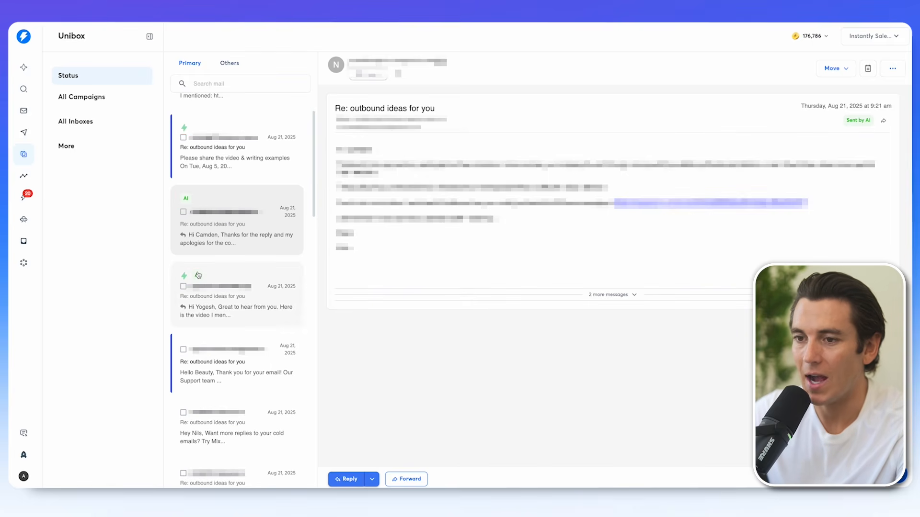
scroll(198, 275, down, 5)
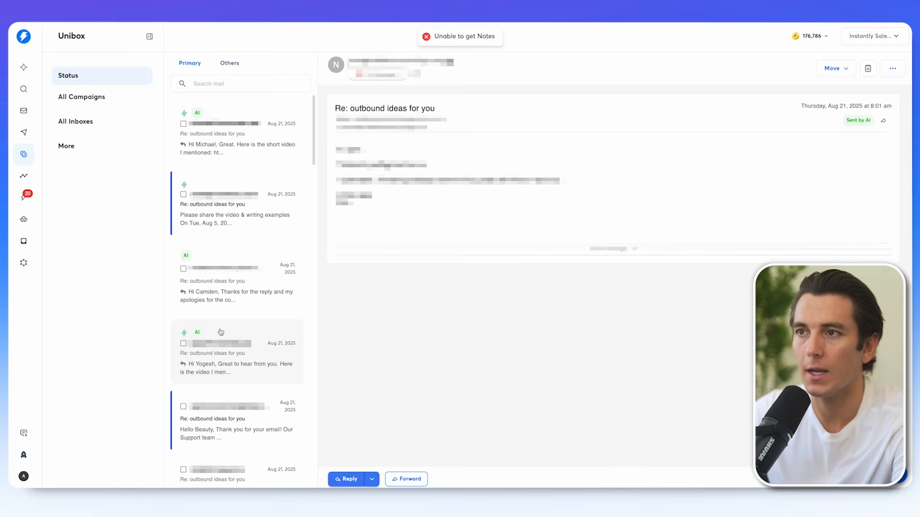
key(r)
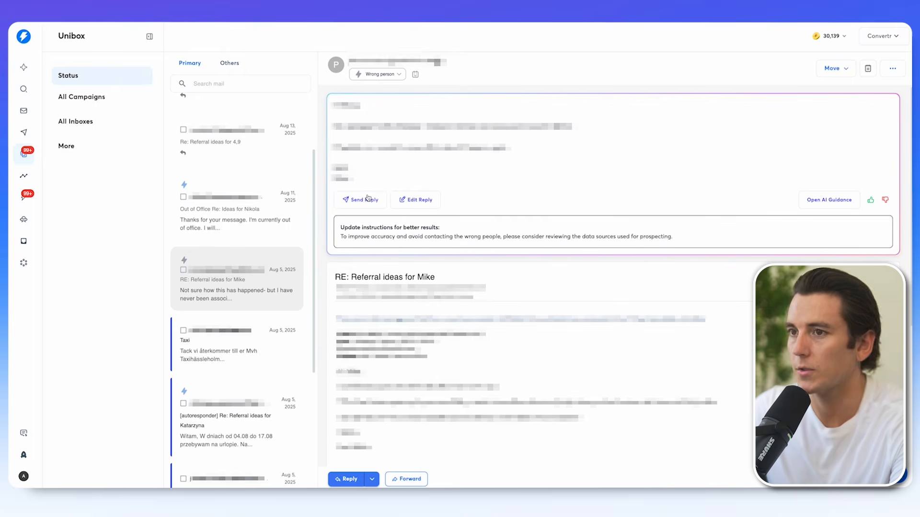
Step: In the Convertr workspace, open the lead editor for the newest referral ideas reply and examine the lead's details and activities
click(366, 199)
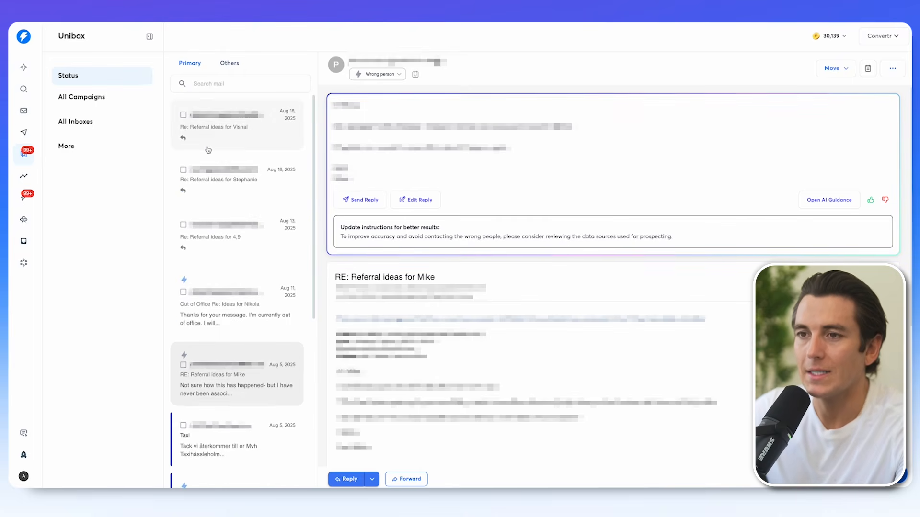
click(892, 69)
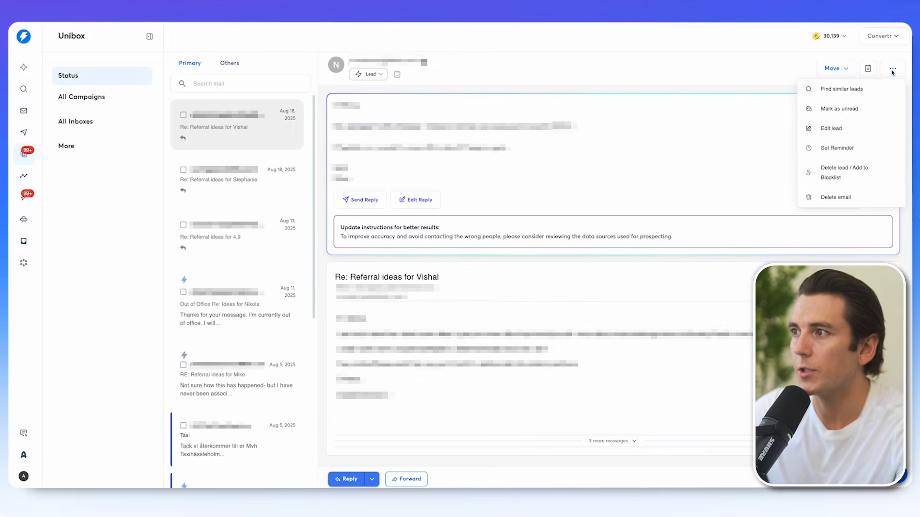
click(831, 129)
scroll(693, 214, down, 4)
scroll(693, 214, down, 4)
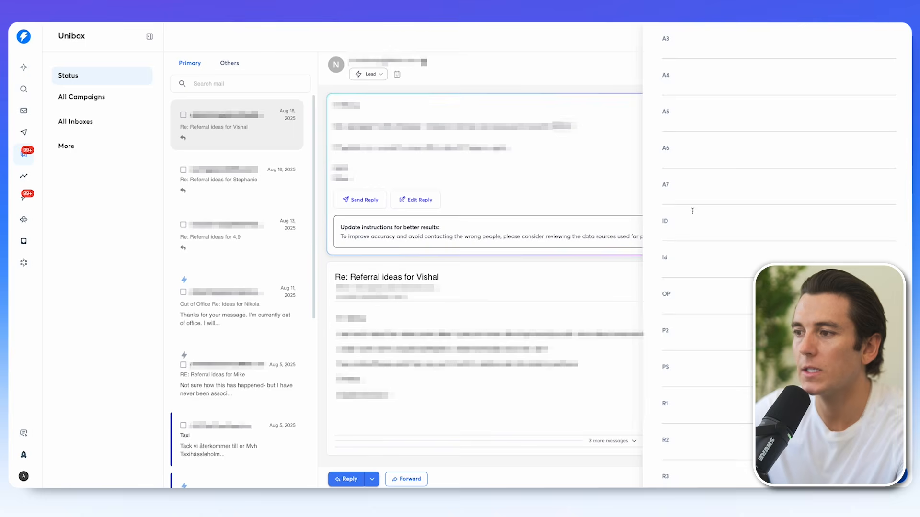
scroll(693, 211, up, 10)
click(730, 101)
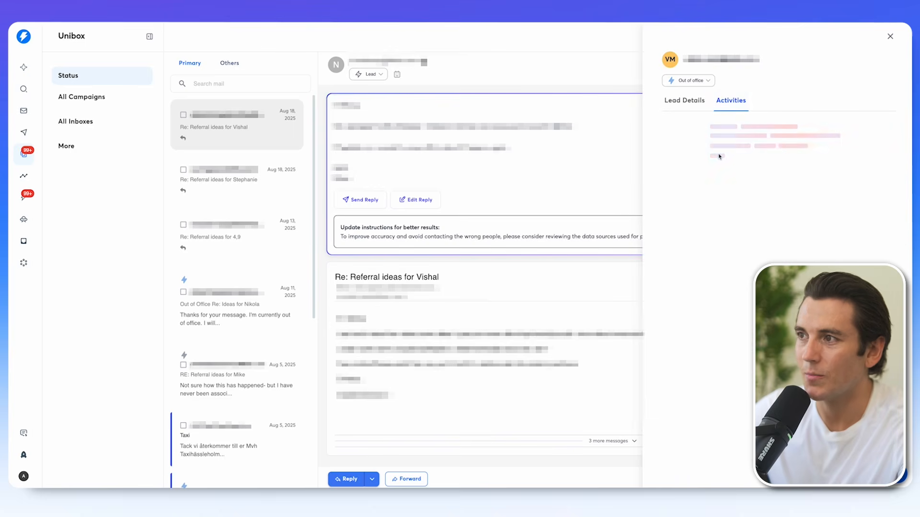
Step: Open the lead's contact card from the reply header and examine its fields, highlighting the LinkedIn value
click(423, 64)
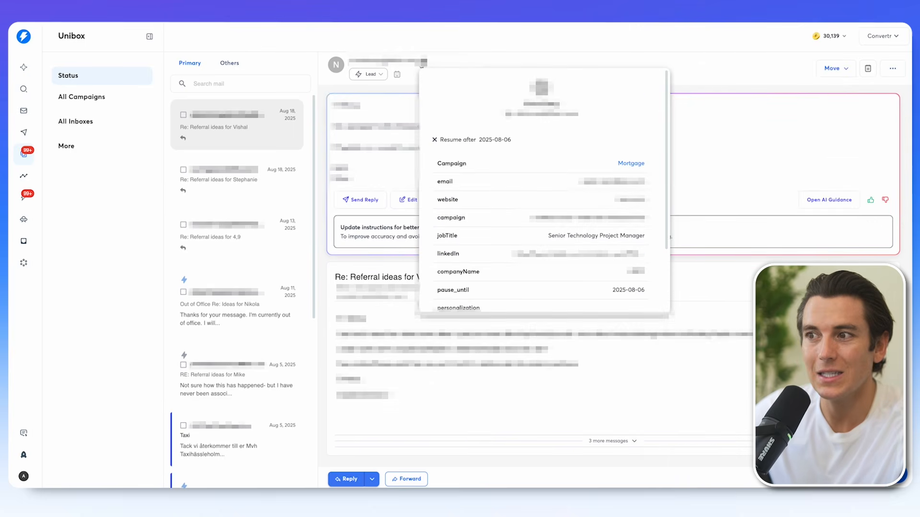
scroll(530, 195, down, 1)
drag(511, 218, 657, 224)
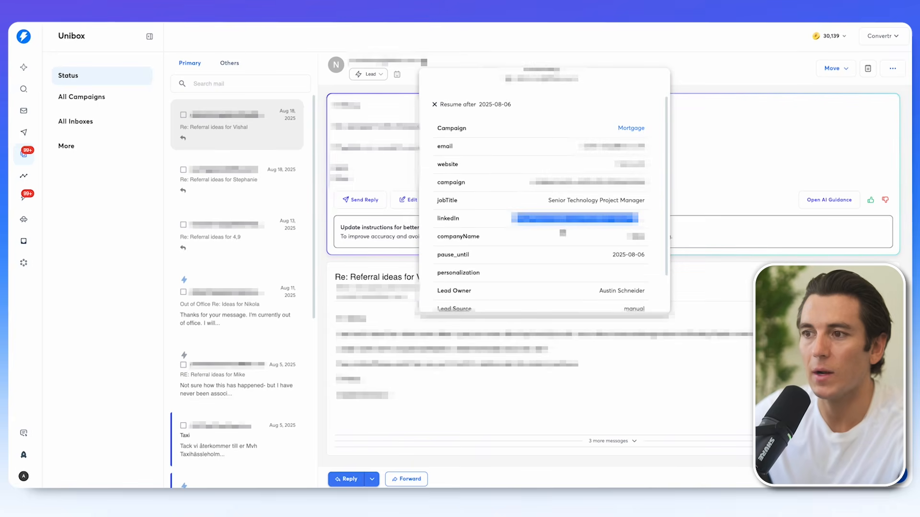
scroll(563, 232, down, 1)
scroll(564, 232, up, 2)
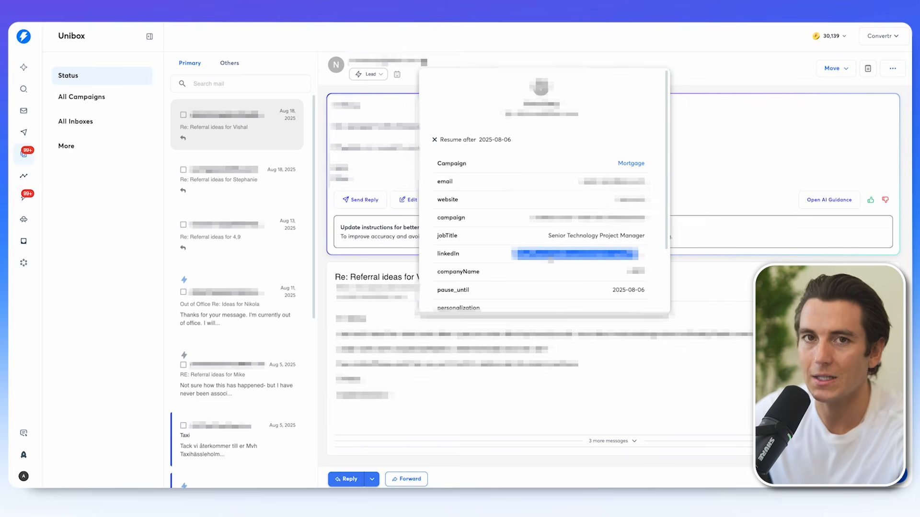
Step: Draft a note on the lead's conversation with the placeholder text "fdsafsda" and check the conversation's other options
click(867, 68)
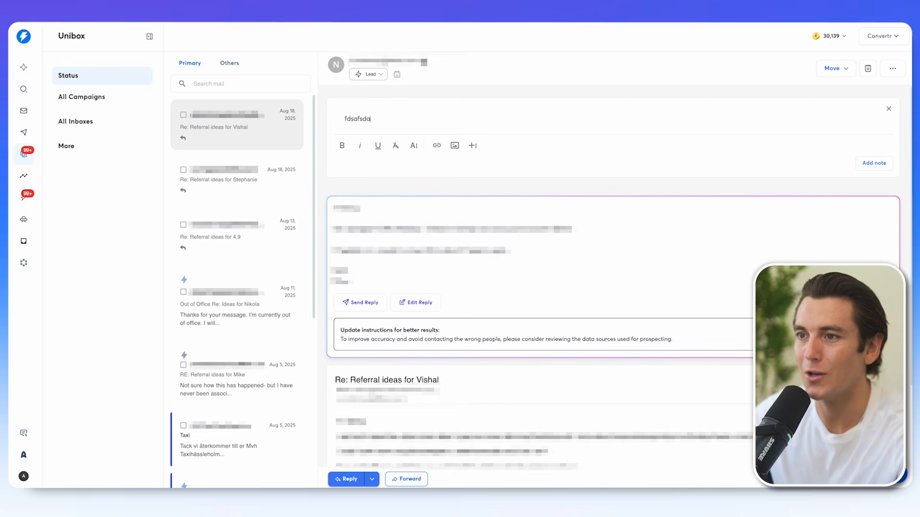
click(893, 70)
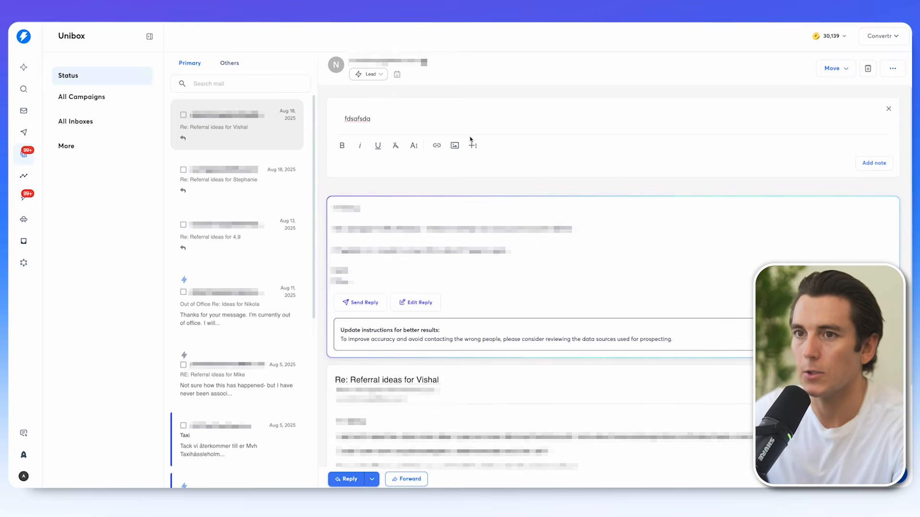
click(106, 146)
click(107, 147)
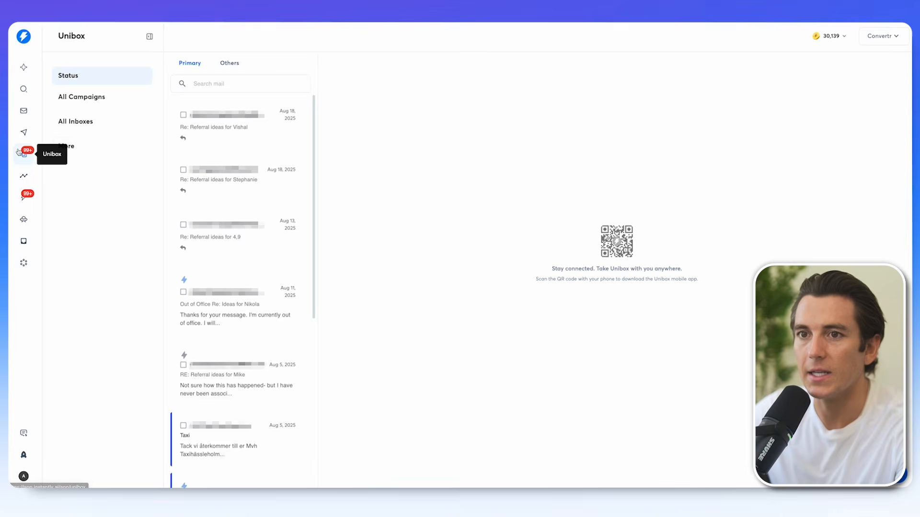
Step: Open the CRM's Opportunities pipeline and examine the deals in the Interested stage
click(24, 197)
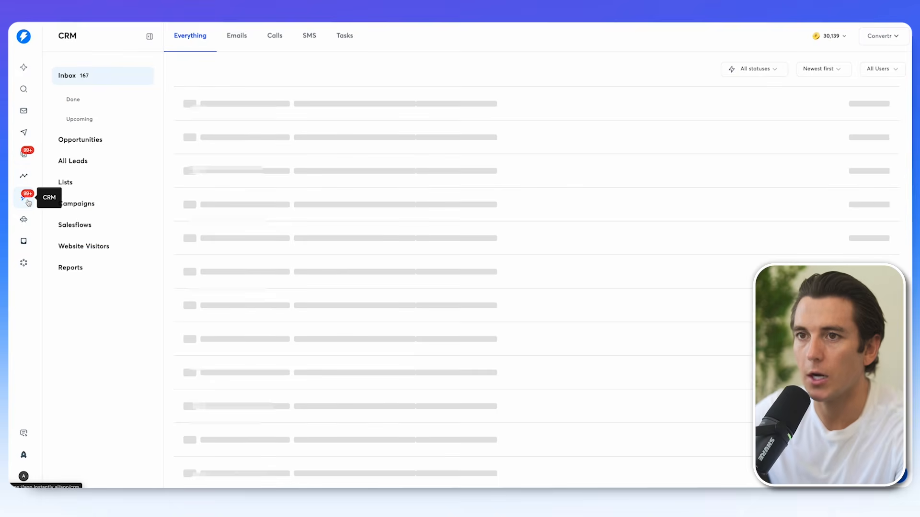
click(90, 146)
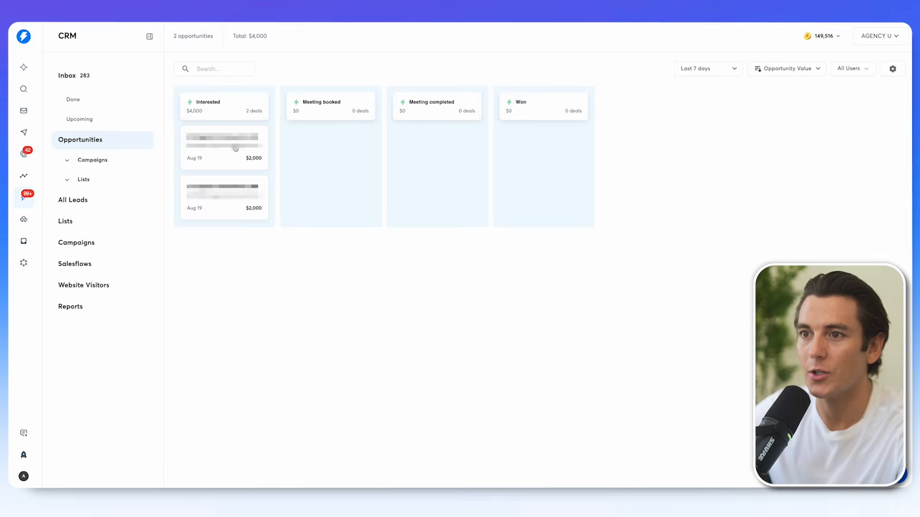
drag(225, 143, 244, 139)
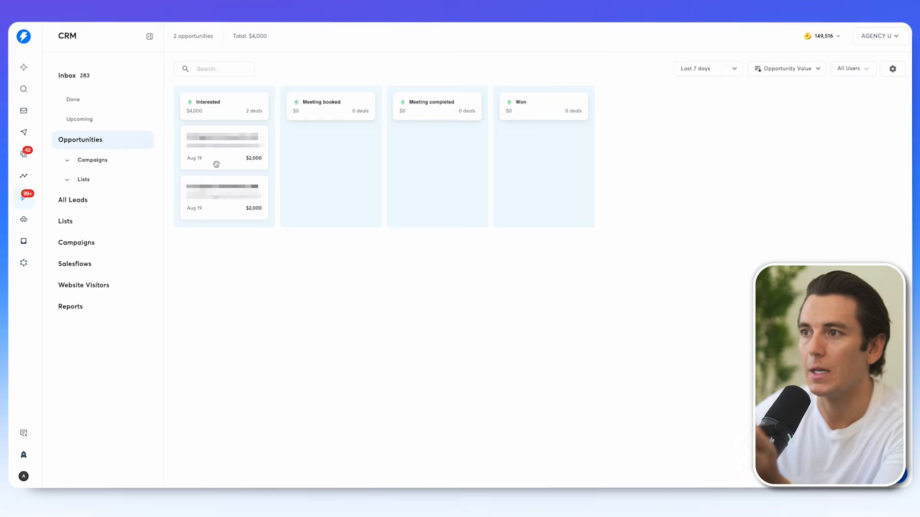
Step: View the opportunities for Month to date, restore the Last 7 days range, and check the pipeline's sort options
click(700, 72)
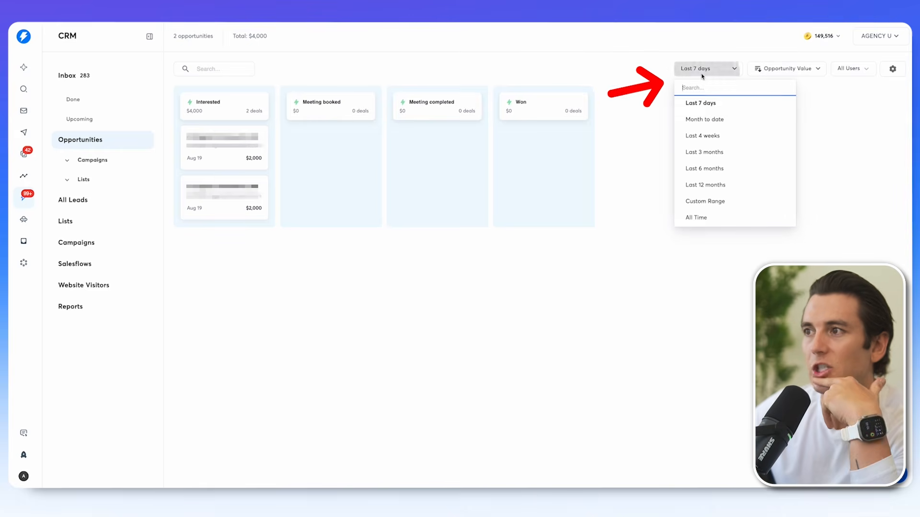
click(700, 123)
click(695, 72)
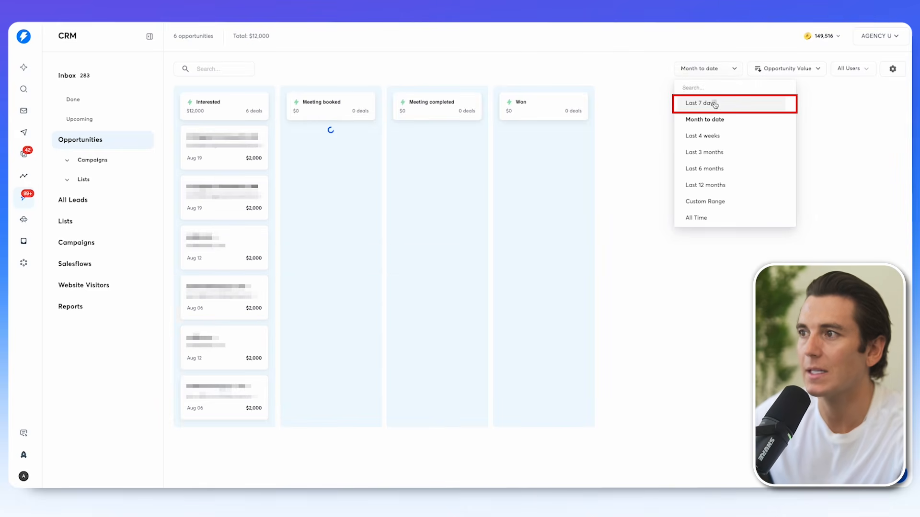
click(715, 104)
click(785, 68)
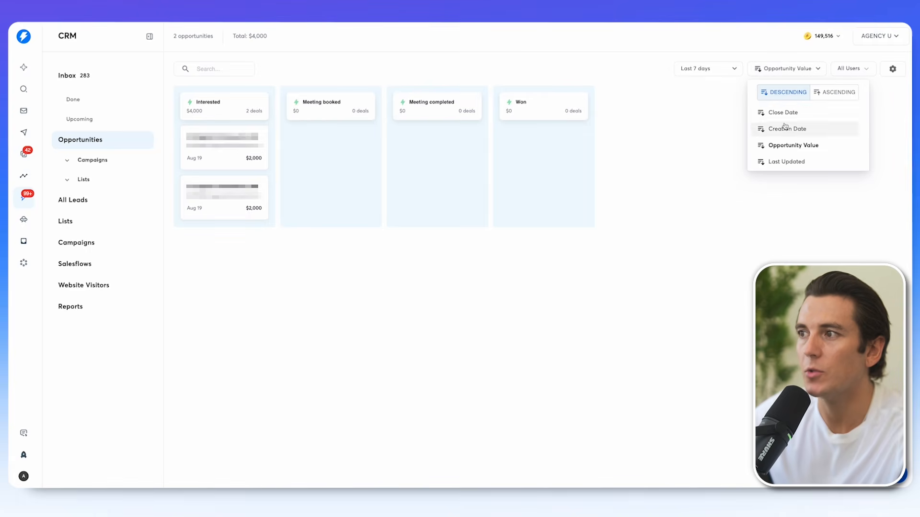
Step: Add the Instagram Message 3, Instagram Message 2 and Instagram Message stages to the pipeline, and try moving the first Interested deal to Meeting completed
click(891, 68)
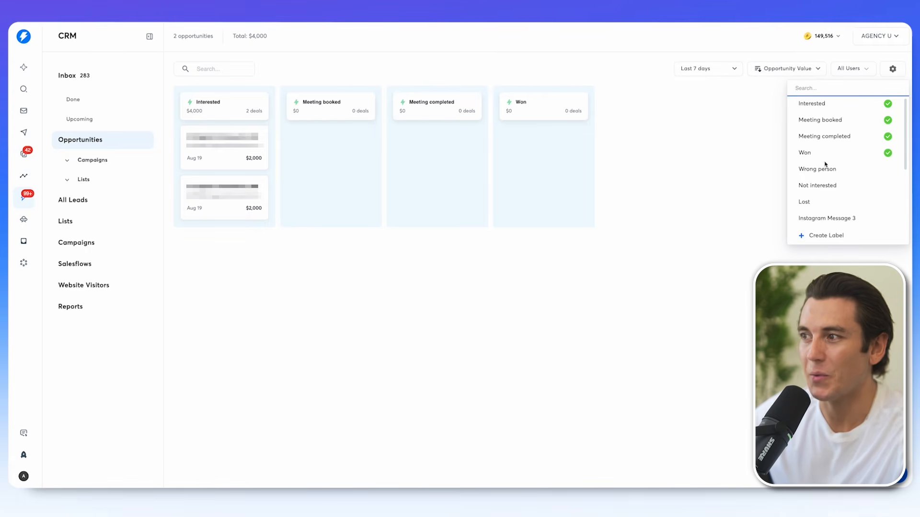
scroll(824, 176, down, 3)
click(822, 131)
click(822, 148)
click(826, 167)
click(681, 181)
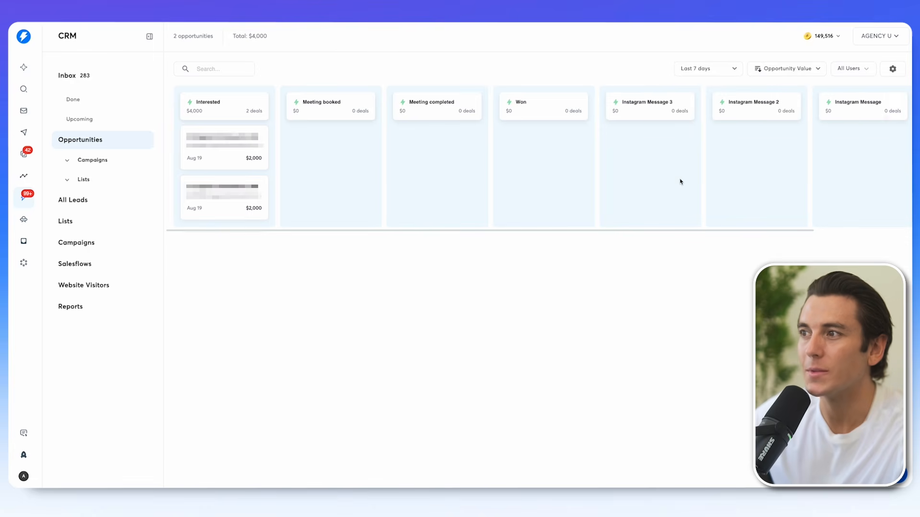
drag(250, 158, 472, 152)
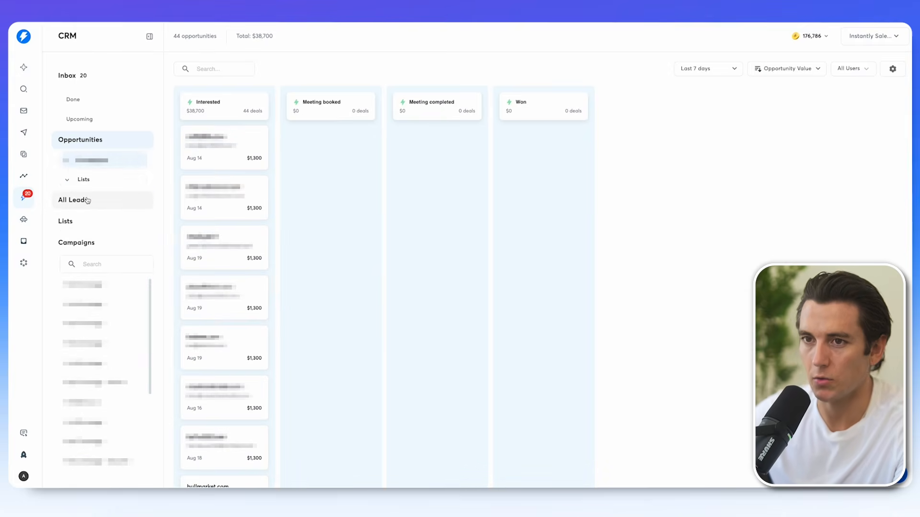
Step: Open All Leads in the CRM and examine the lead table's columns and rows
click(86, 200)
scroll(332, 185, right, 4)
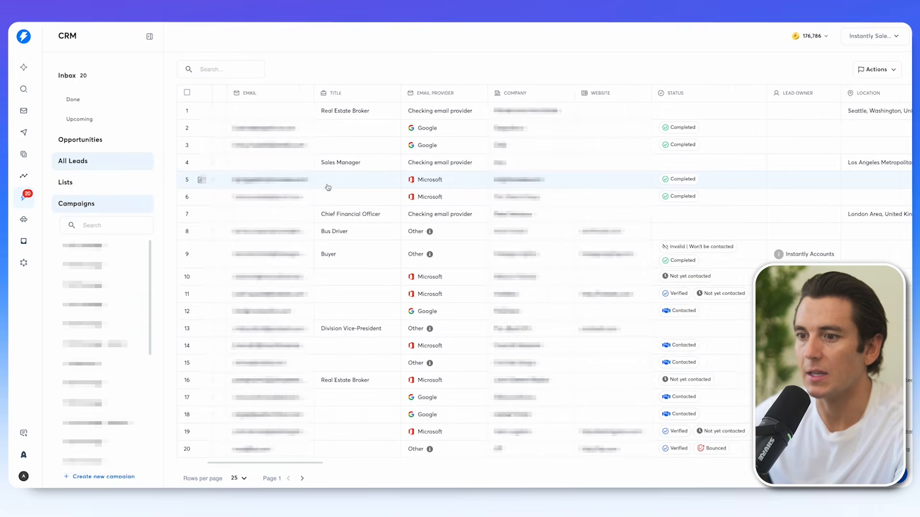
scroll(329, 188, left, 4)
scroll(328, 188, down, 2)
Step: Open the first existing salesflow in the CRM and examine its leads and statuses
click(83, 226)
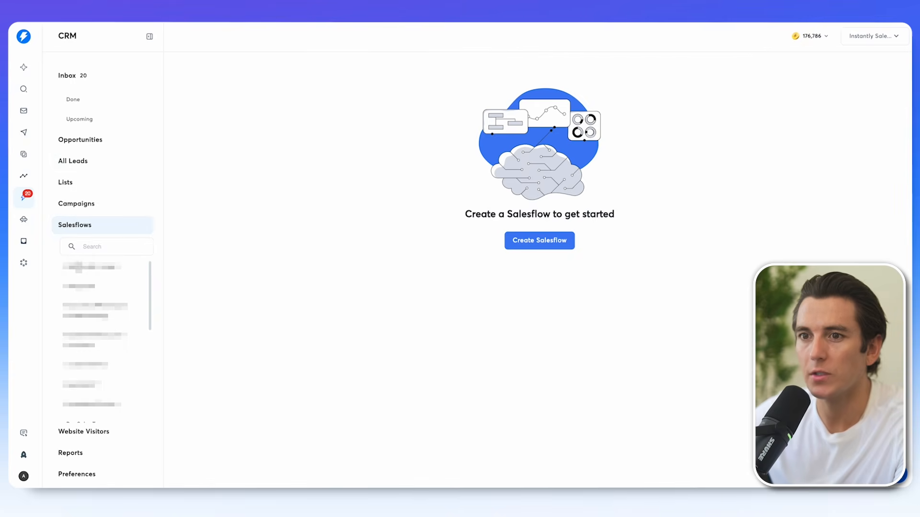
click(79, 267)
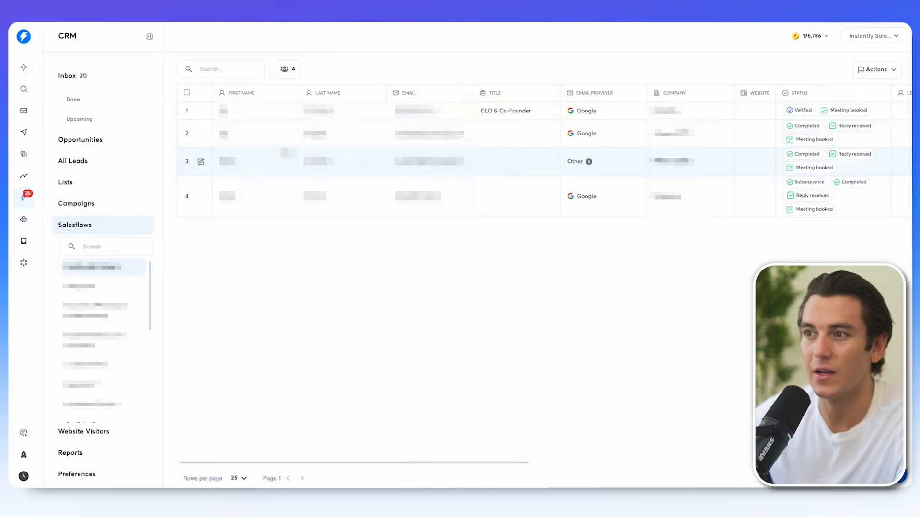
scroll(479, 162, right, 3)
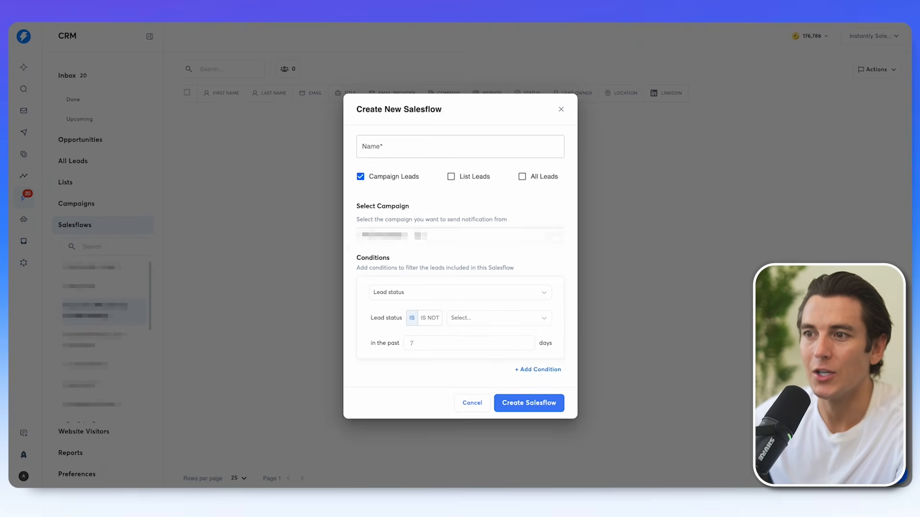
Step: Create a salesflow for My Campaign leads with the condition Lead status is Interested, plus an additional lead status condition
click(414, 236)
click(391, 274)
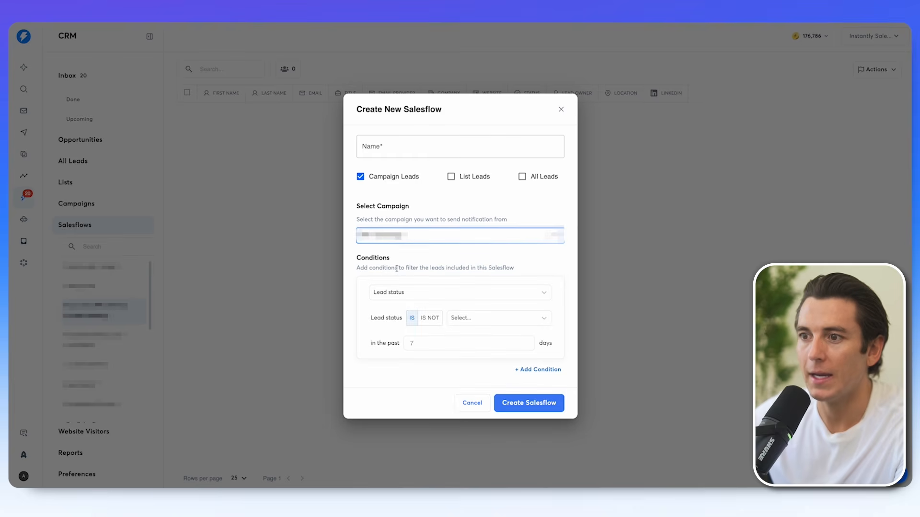
click(435, 296)
click(388, 317)
click(501, 320)
click(458, 336)
click(527, 370)
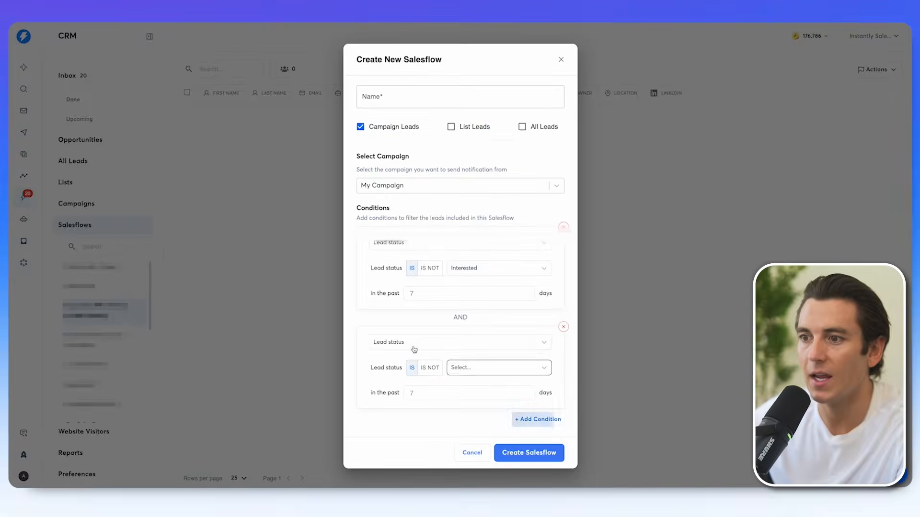
click(529, 450)
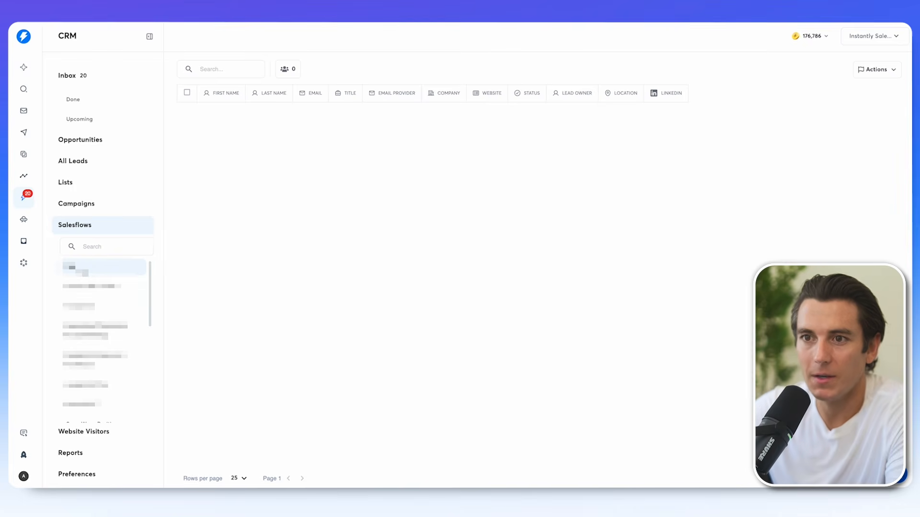
Step: Open the CRM's Website Visitors section
click(84, 431)
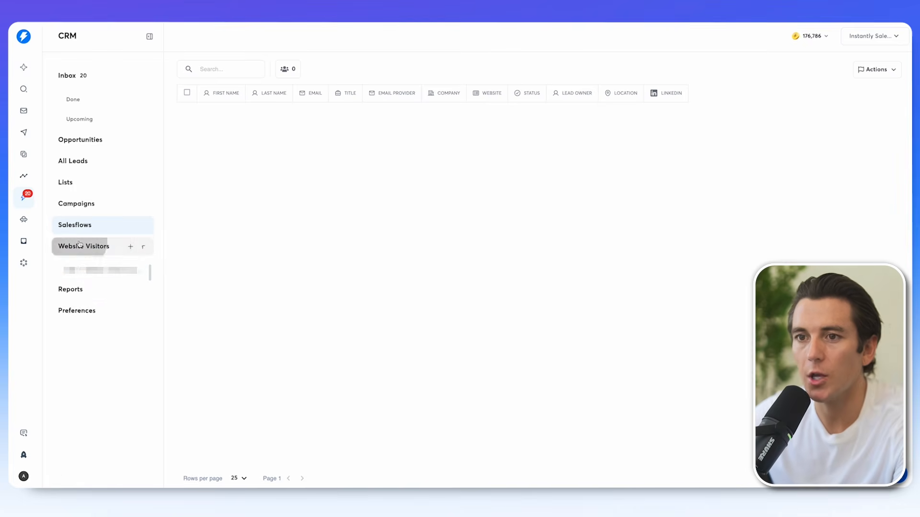
click(117, 255)
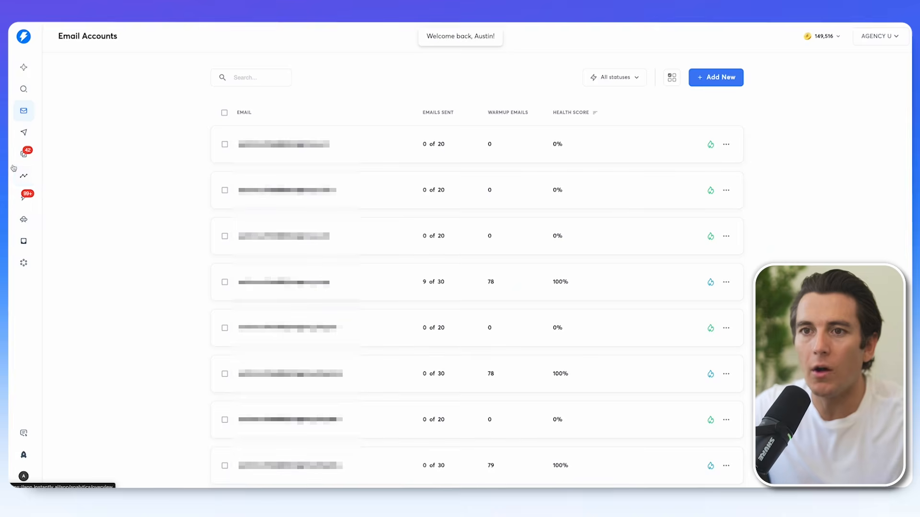
Step: Open Analytics and examine the active campaign's sequence started and replied figures
click(26, 177)
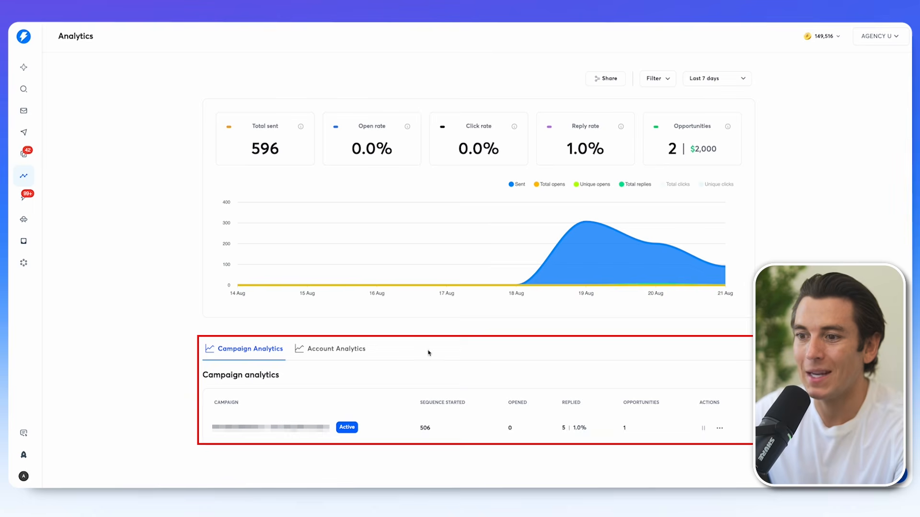
drag(431, 429, 424, 429)
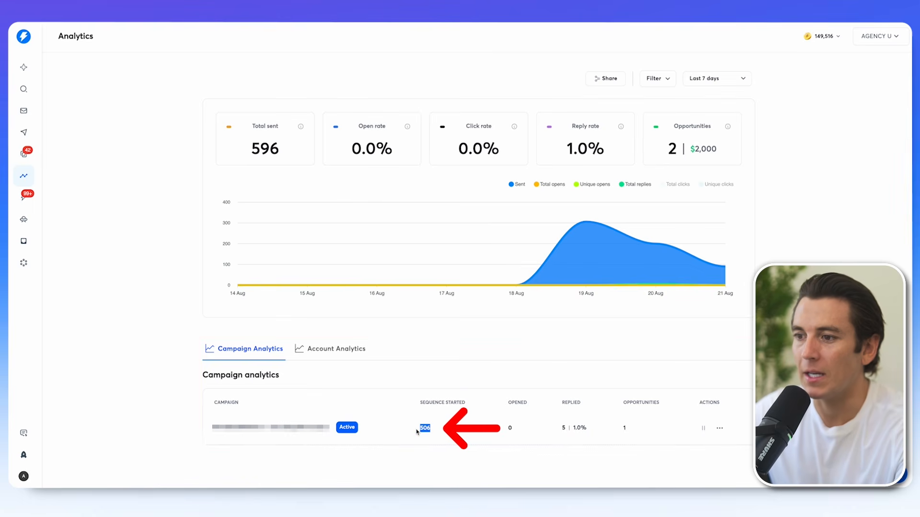
click(557, 428)
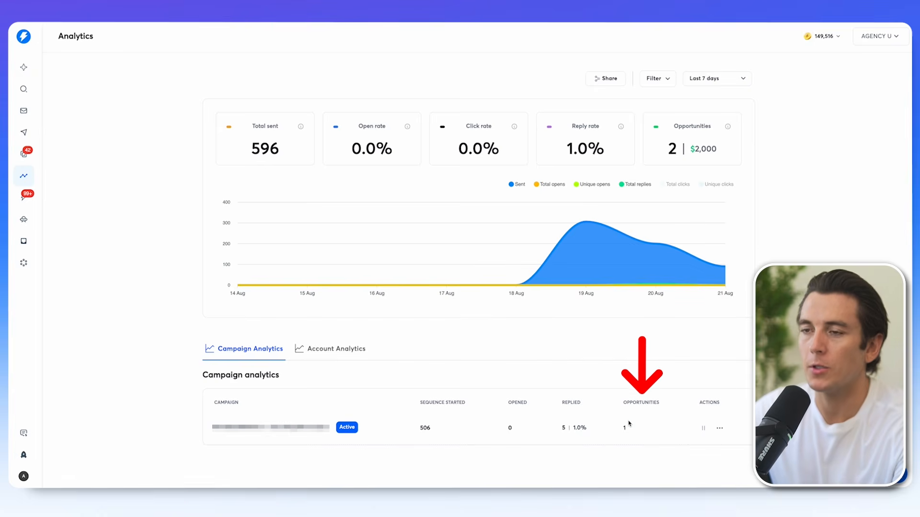
Step: Set the analytics date range to Last 12 months and examine the performance of each sending account
click(713, 78)
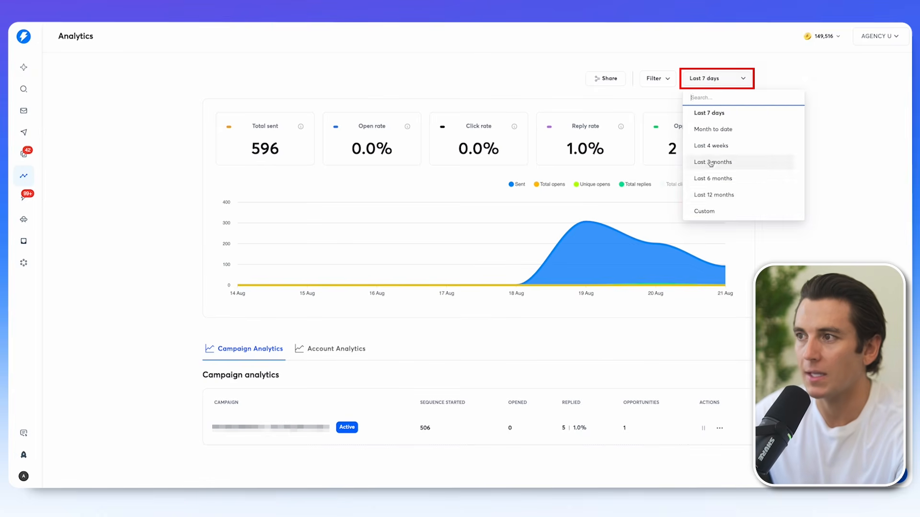
click(702, 193)
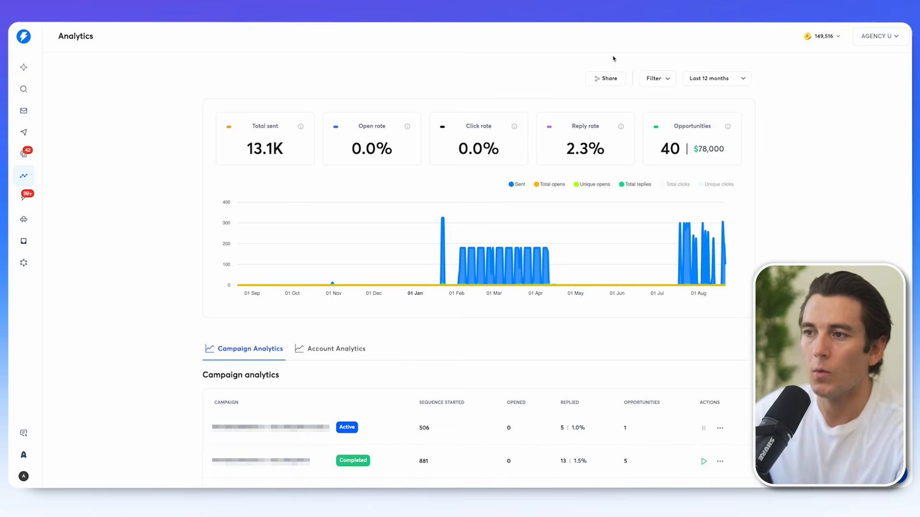
scroll(370, 302, down, 1)
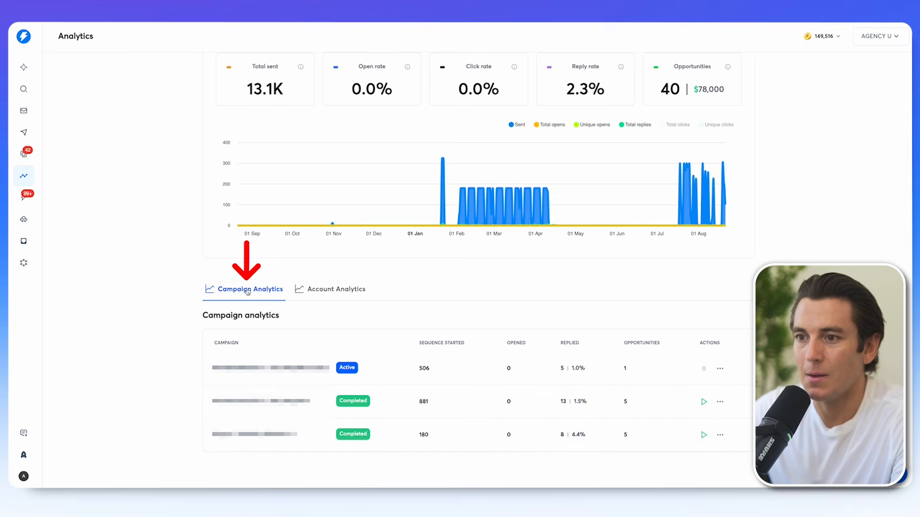
click(350, 293)
scroll(214, 332, down, 10)
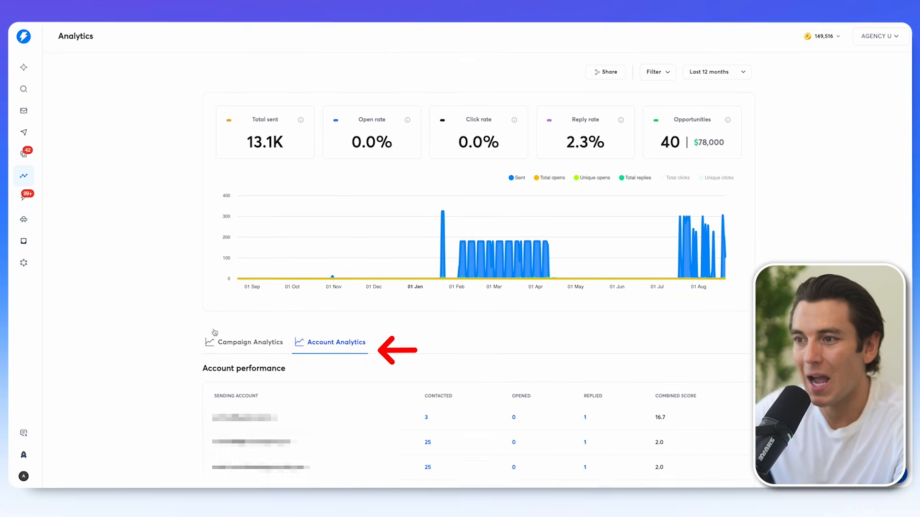
scroll(247, 304, up, 10)
scroll(256, 302, down, 7)
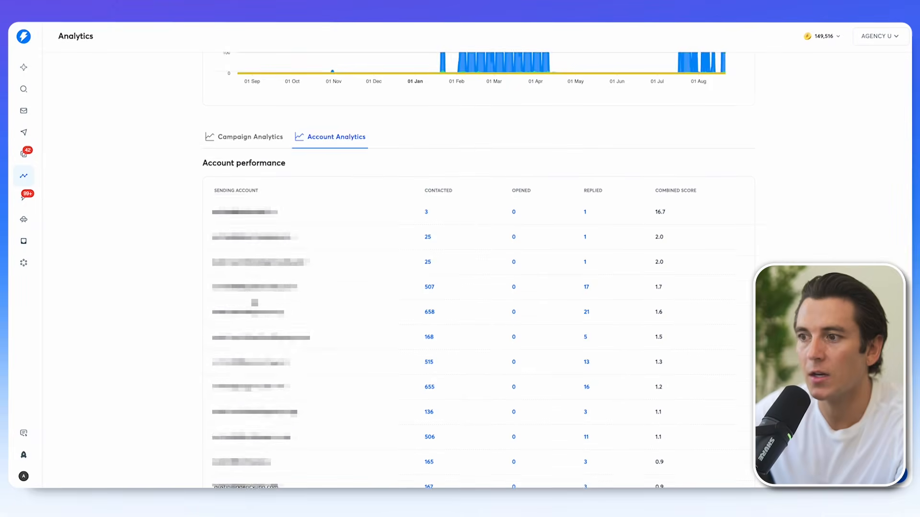
scroll(712, 273, up, 7)
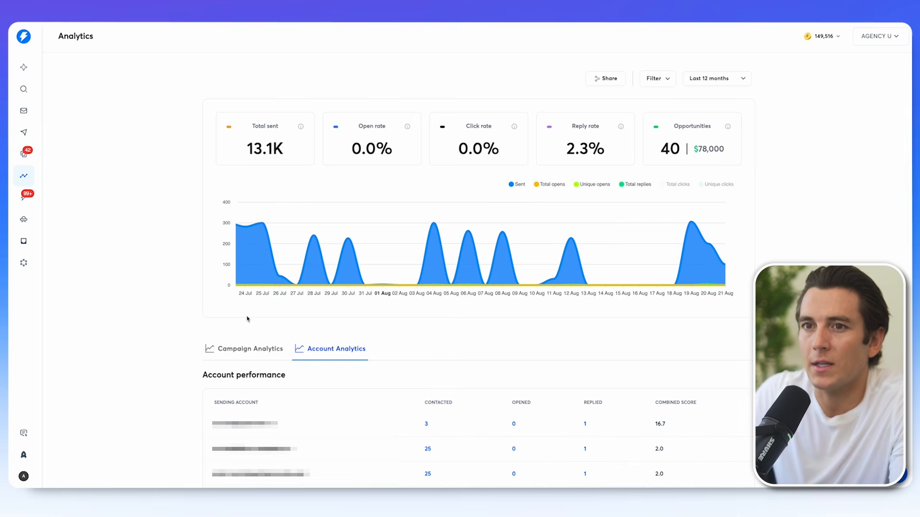
Step: Ask Copilot for the best strategies from past cold email campaigns and how to "optimize your apply rates and opportunities", and collapse the chat sidebar
click(23, 67)
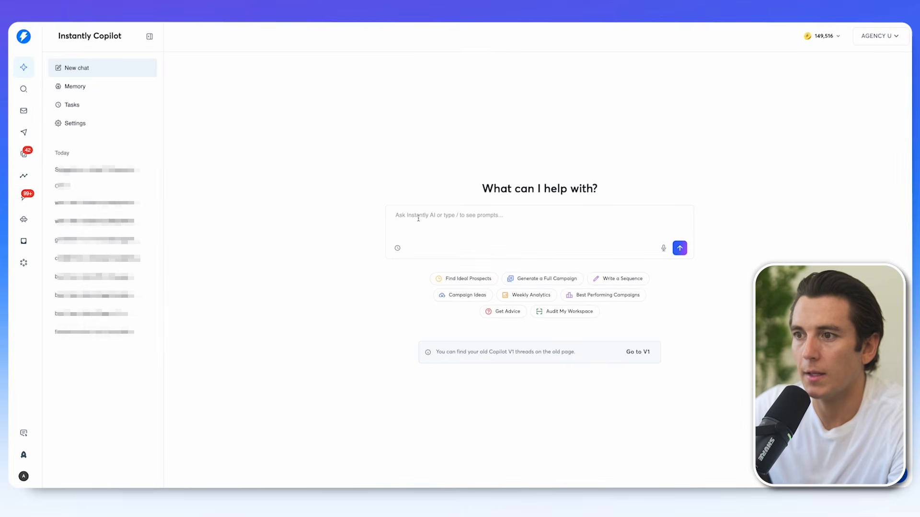
text(based off of my)
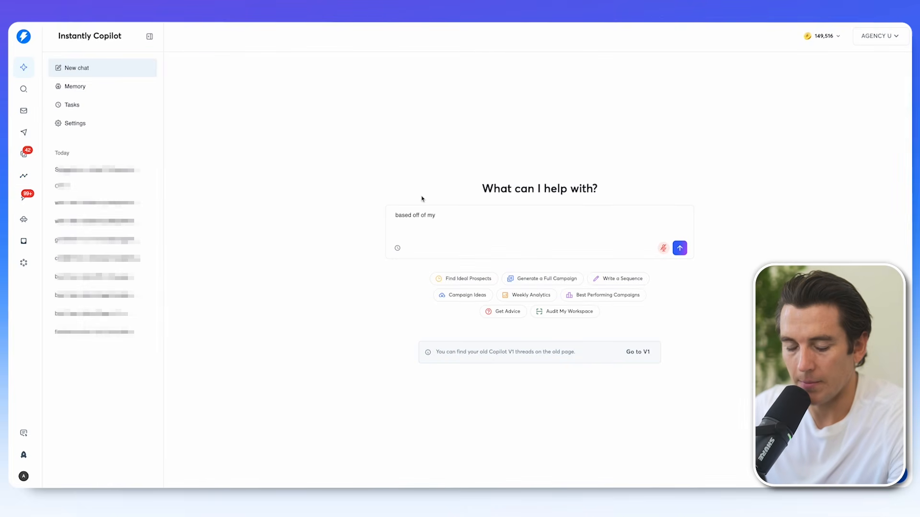
text( past cold email campaigns that i've been sending through is the account what are the)
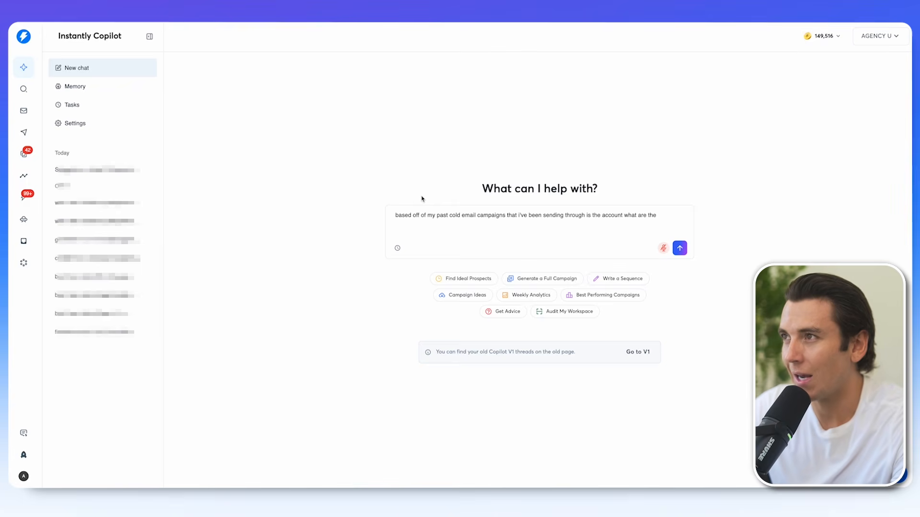
text( best strategies and what should i)
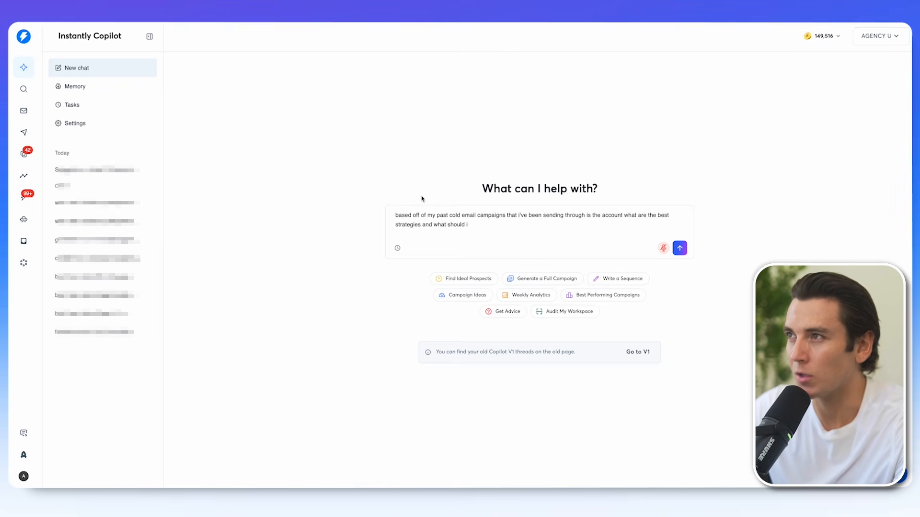
text( do going optimize your reply rates and)
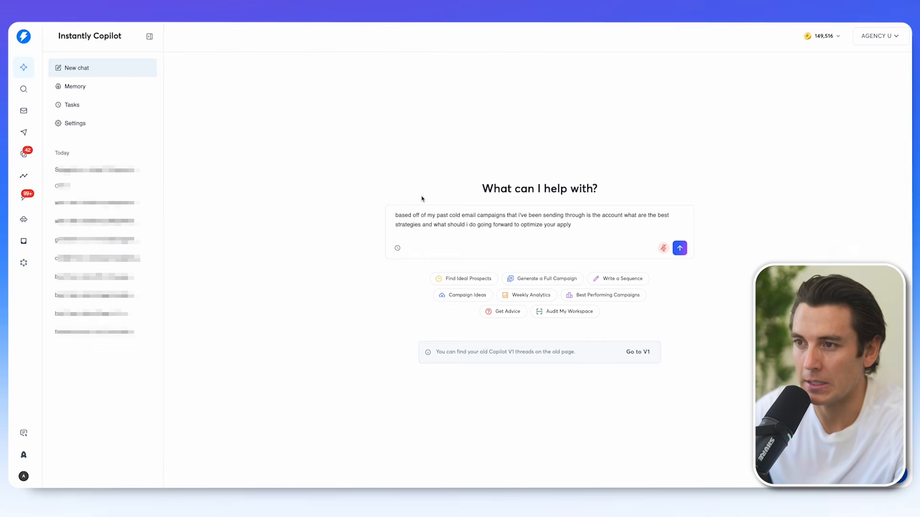
click(682, 249)
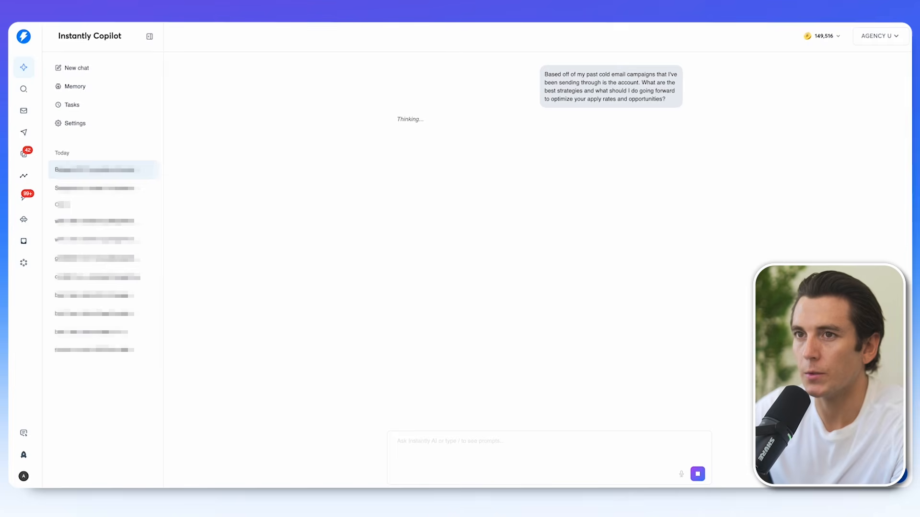
click(151, 41)
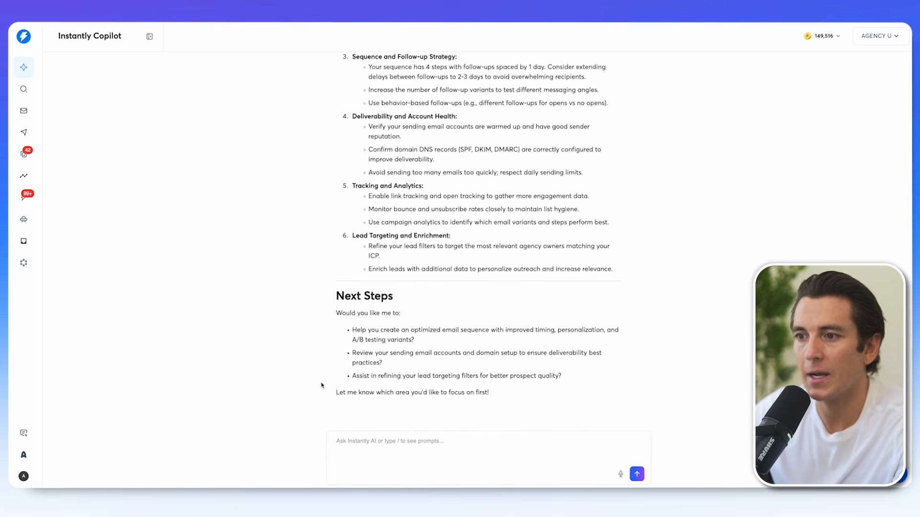
Step: Ask Copilot "what's been the best campaing? Where should it be?" and review the reply
text(what's been the best campaing? Where should it be?)
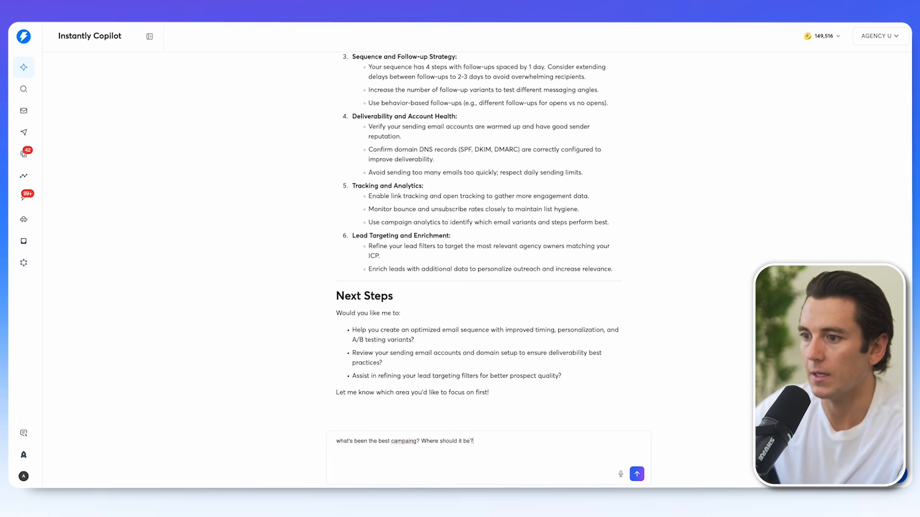
key(Return)
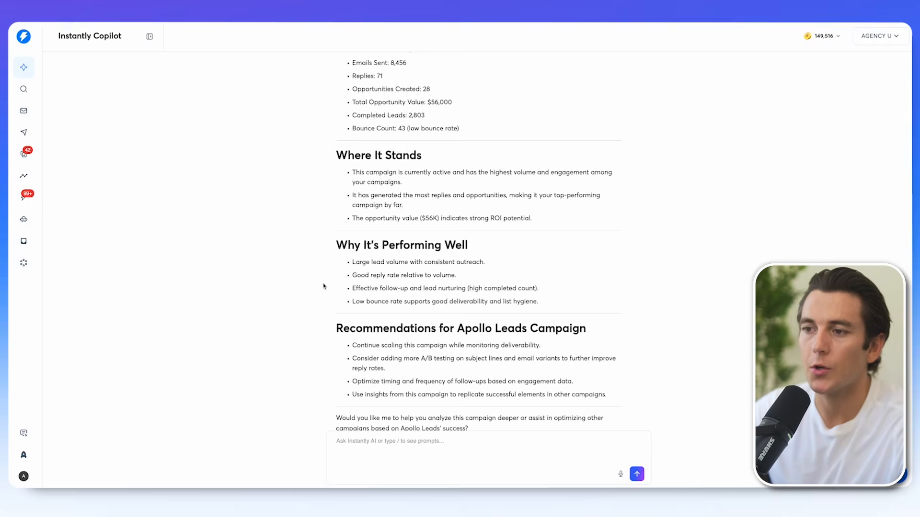
scroll(323, 286, up, 15)
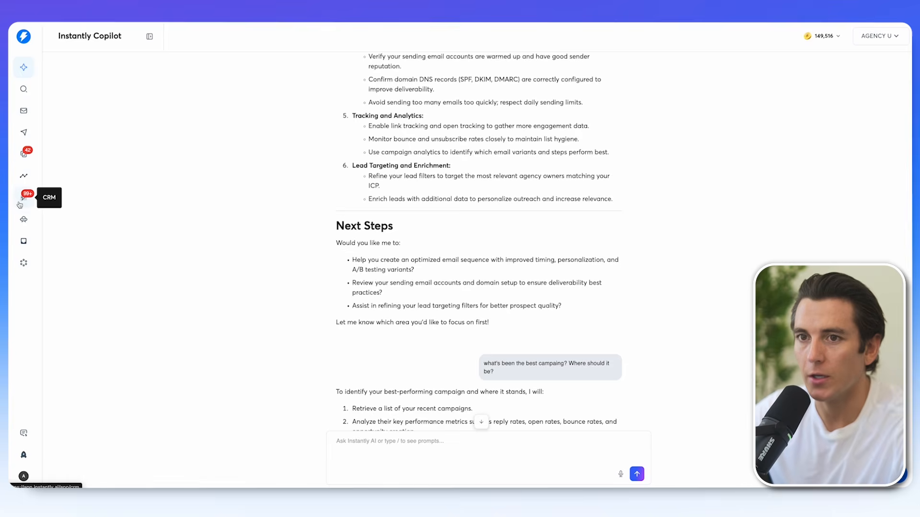
Step: Compare replies and opportunities across campaigns in the analytics table, and return to a new Copilot chat
click(24, 175)
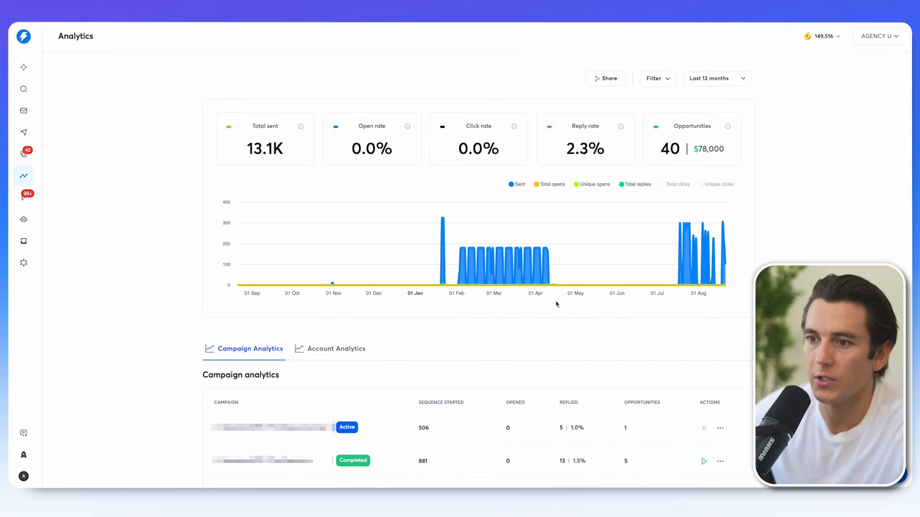
scroll(343, 311, down, 3)
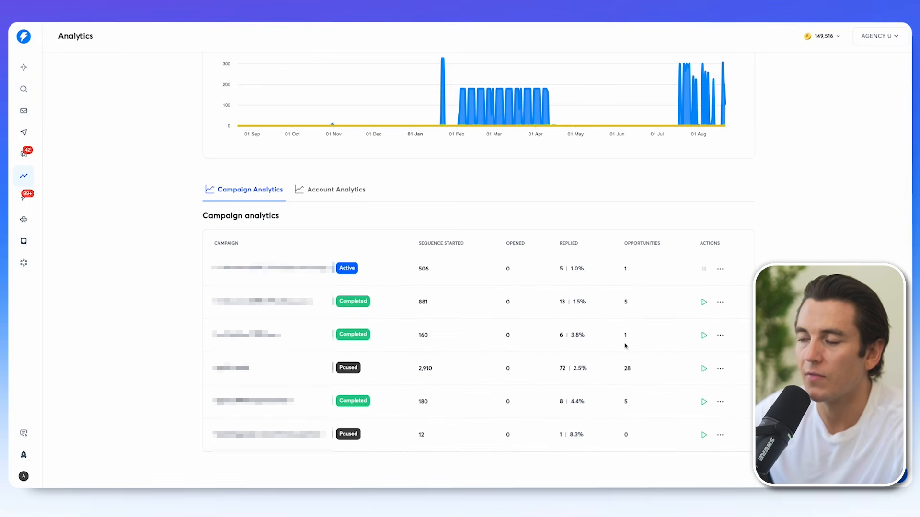
scroll(625, 346, up, 3)
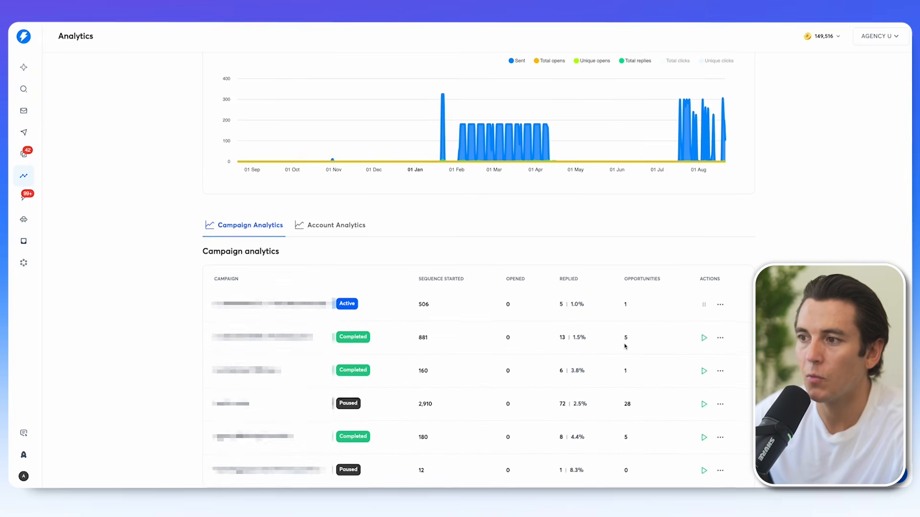
click(25, 65)
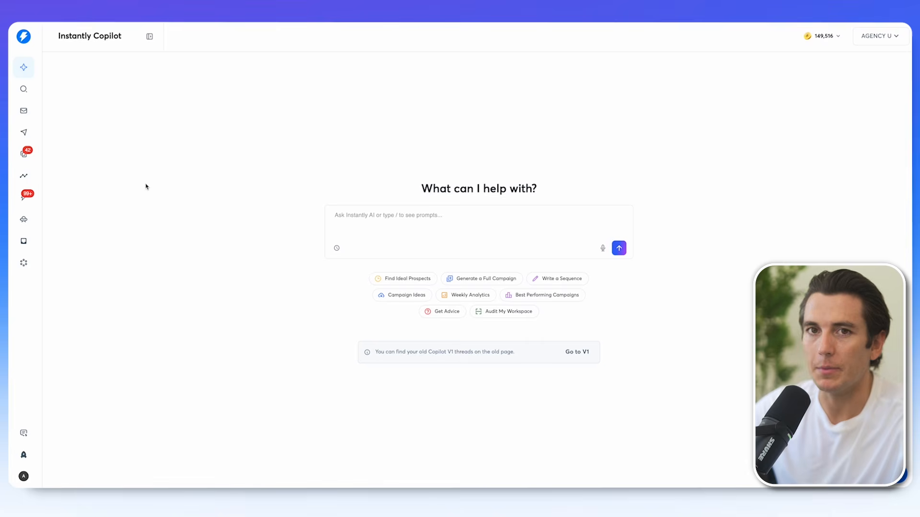